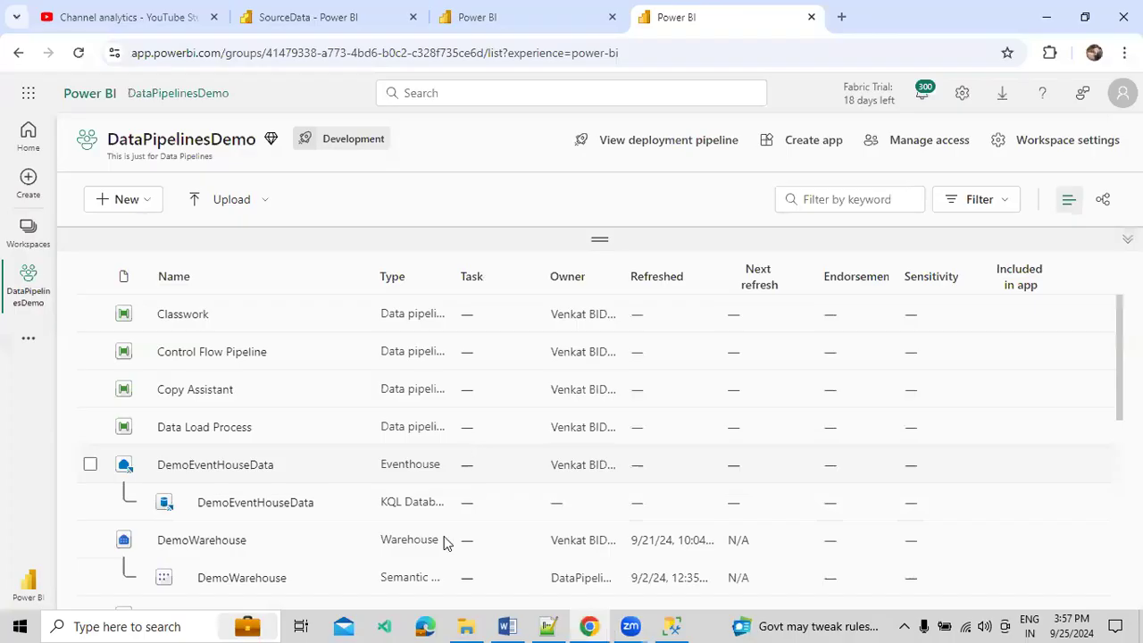
# Step: Switch to the Course Index document in Word and review the topic list from Until to Json Files load
pyautogui.click(507, 626)
pyautogui.scroll(3, 442, 393)
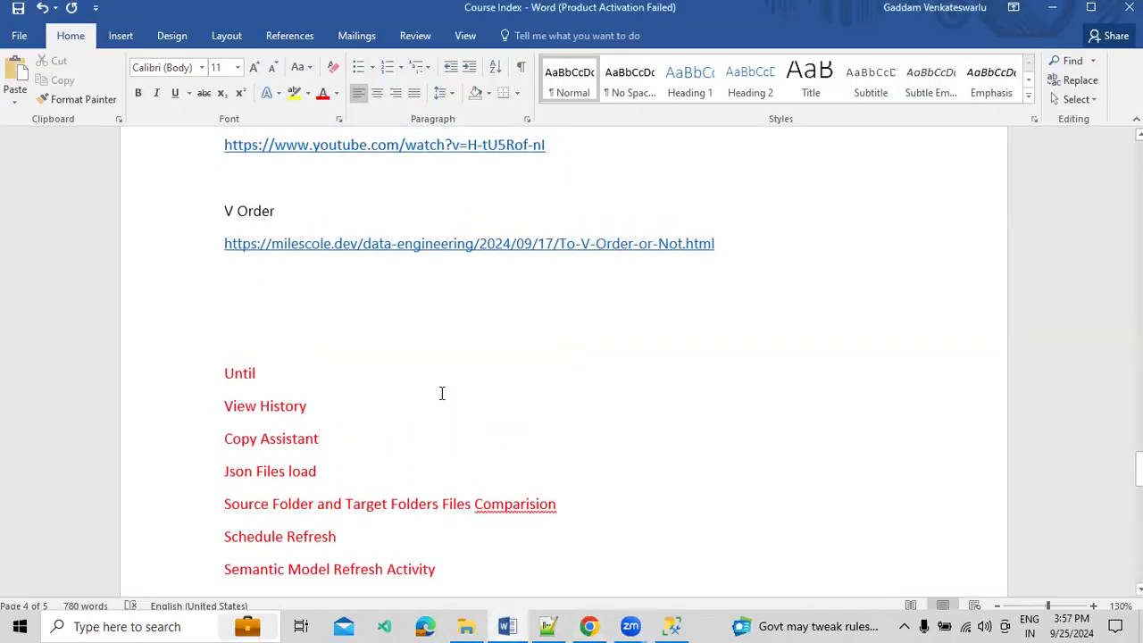
pyautogui.click(284, 370)
pyautogui.moveTo(320, 474); pyautogui.dragTo(230, 397)
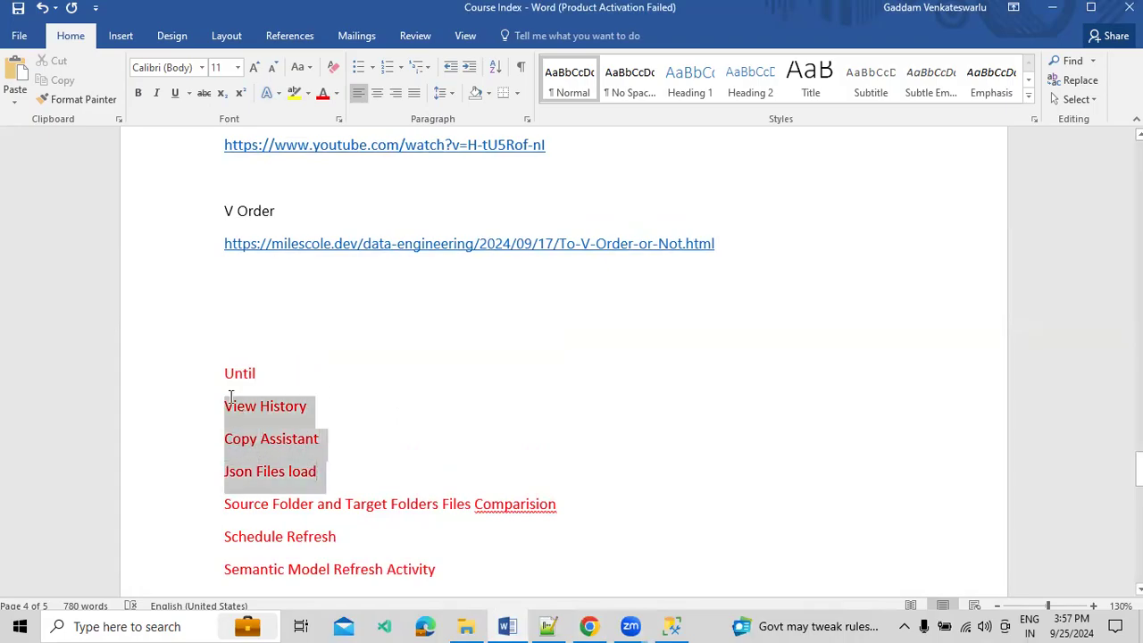
pyautogui.click(330, 464)
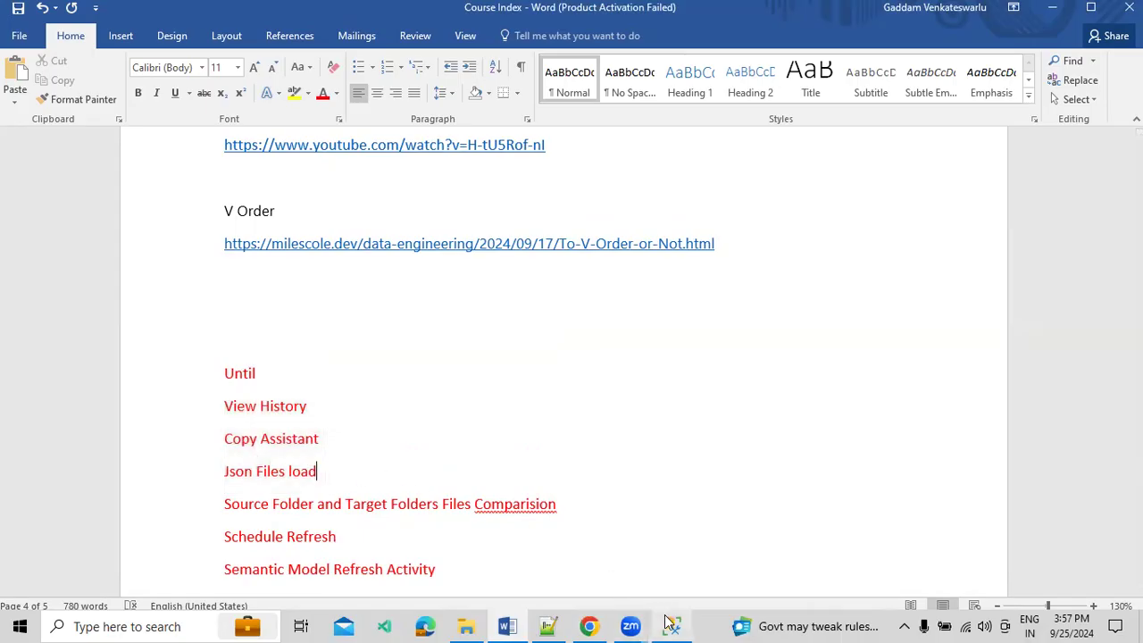
# Step: Switch to the DataPipelinesDemo workspace in Power BI and create a new data pipeline named TestClass
pyautogui.click(589, 626)
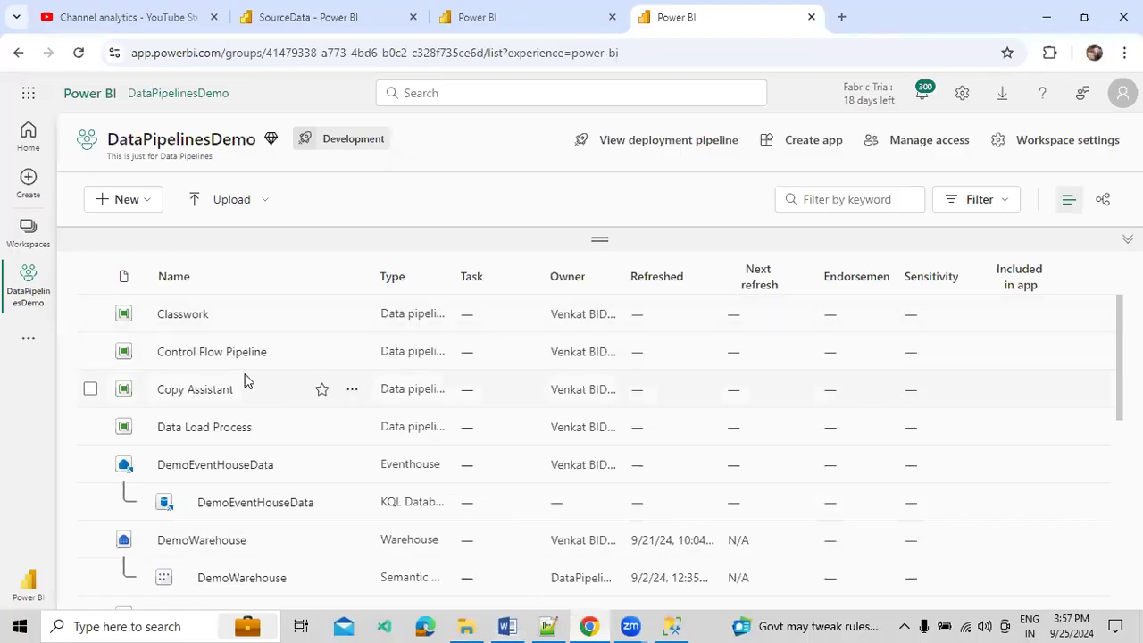
pyautogui.scroll(-3, 245, 378)
pyautogui.click(150, 201)
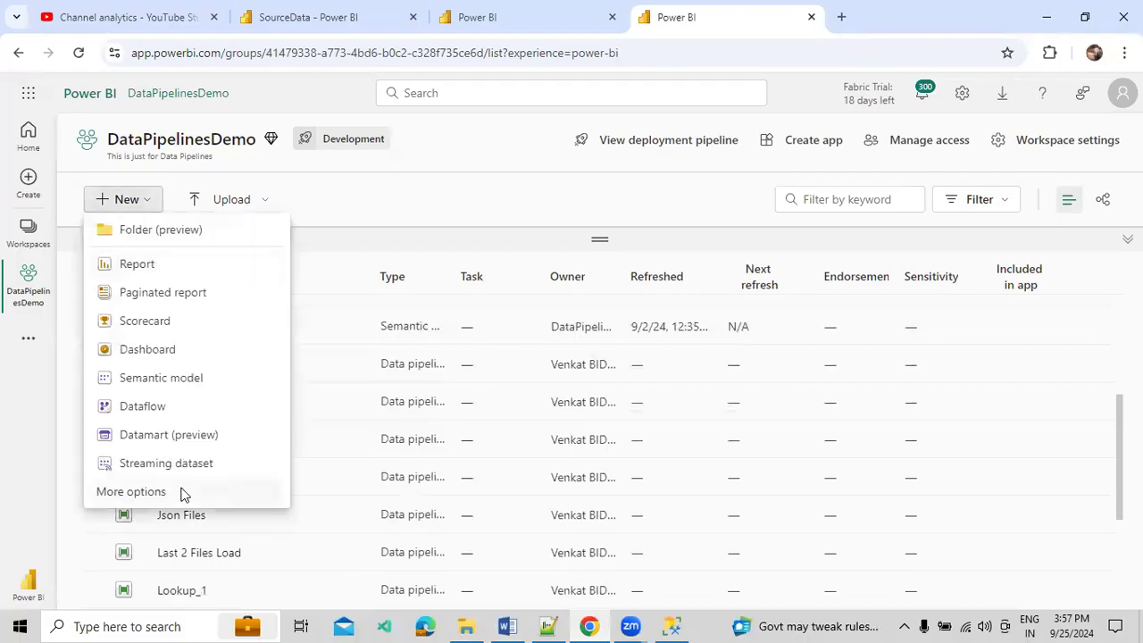
pyautogui.click(185, 493)
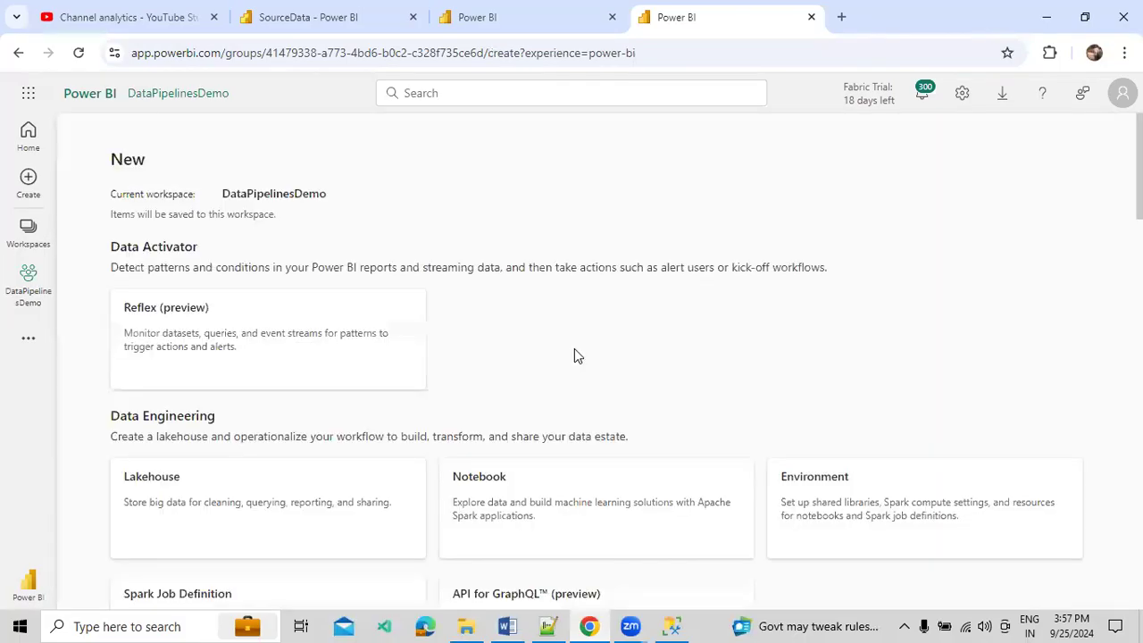
pyautogui.scroll(-2, 575, 349)
pyautogui.scroll(-2, 548, 429)
pyautogui.click(525, 455)
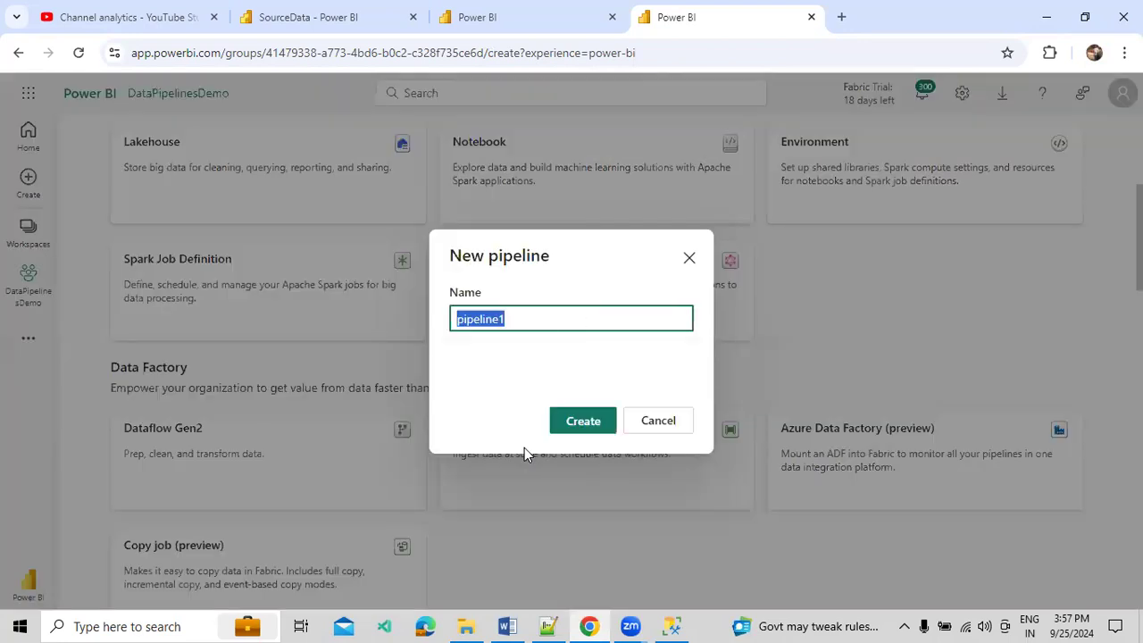
pyautogui.write('TestClass')
pyautogui.click(569, 424)
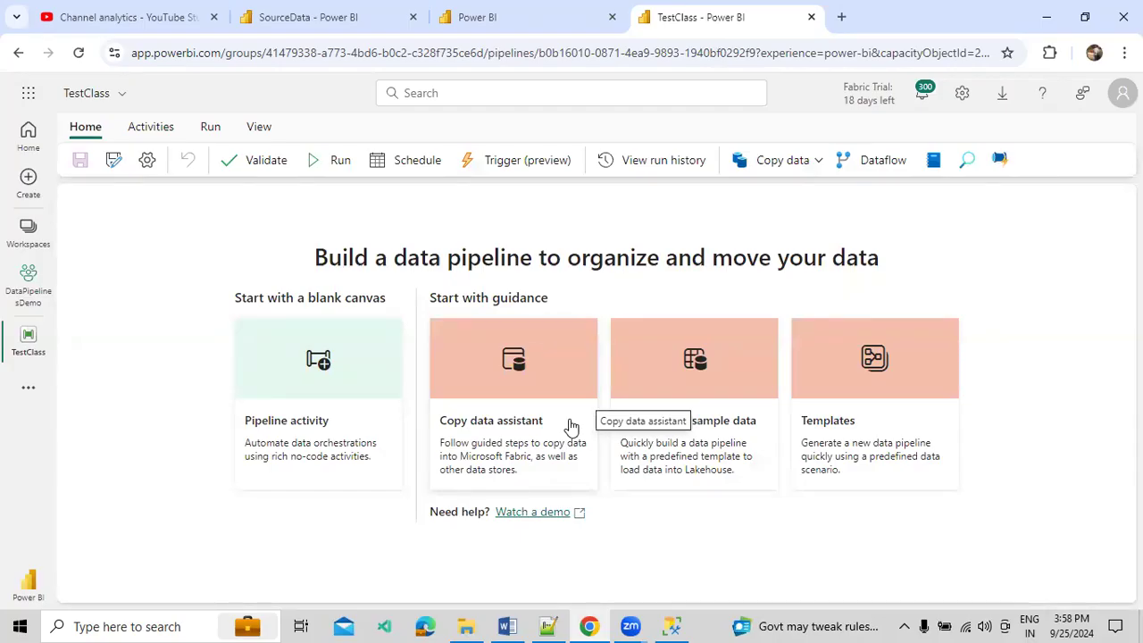
# Step: Add an Until activity to the pipeline and move it further into the canvas
pyautogui.click(166, 132)
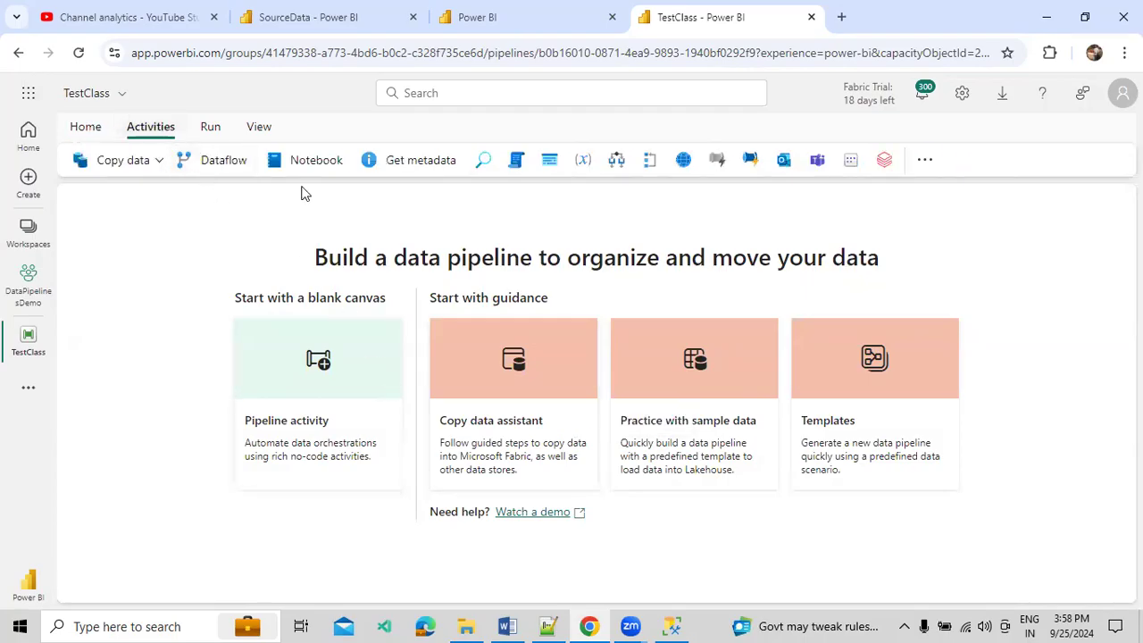
pyautogui.click(938, 161)
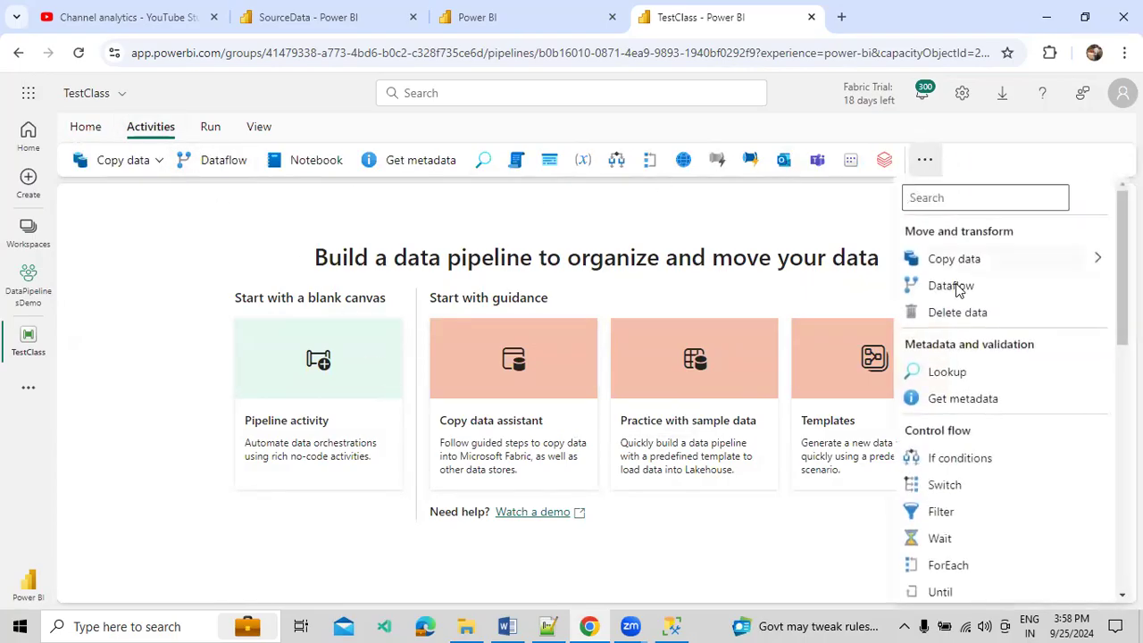
pyautogui.scroll(-2, 956, 295)
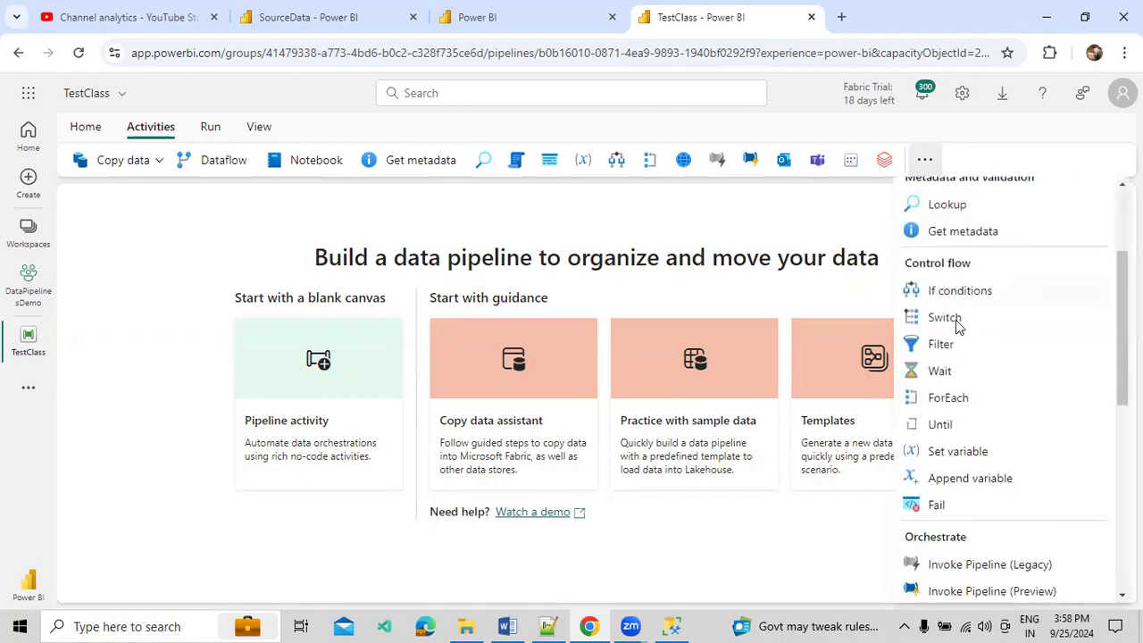
pyautogui.click(942, 425)
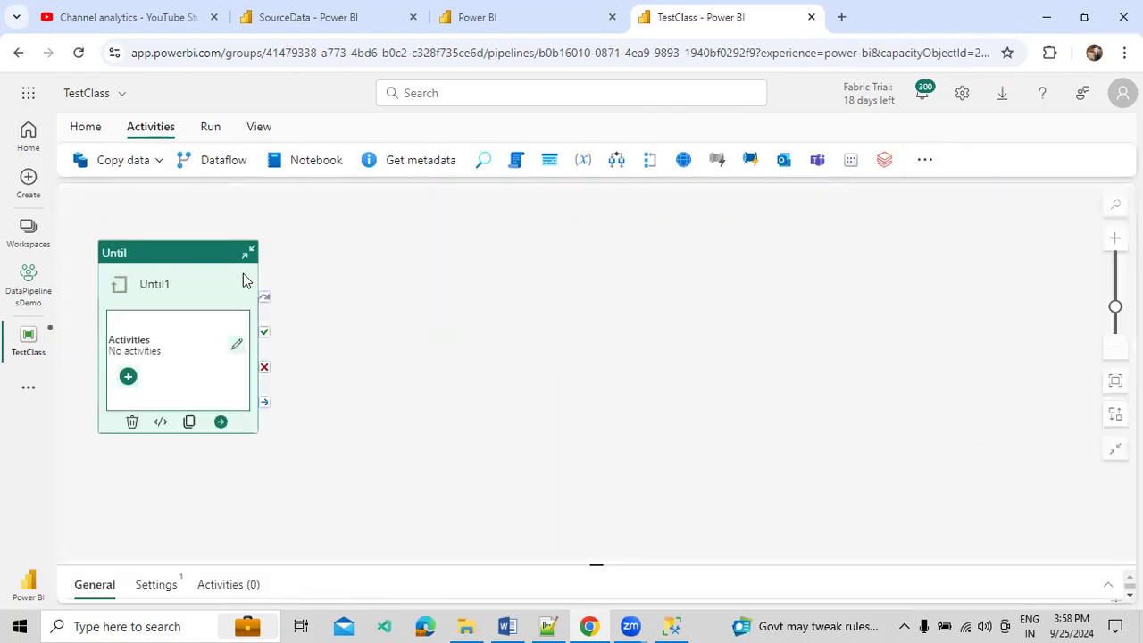
pyautogui.moveTo(230, 271); pyautogui.dragTo(390, 271)
# Step: Enlarge the properties area and rename the Until activity as "Get Unitl"
pyautogui.moveTo(325, 565); pyautogui.dragTo(345, 412)
pyautogui.doubleClick(312, 471)
pyautogui.write('G')
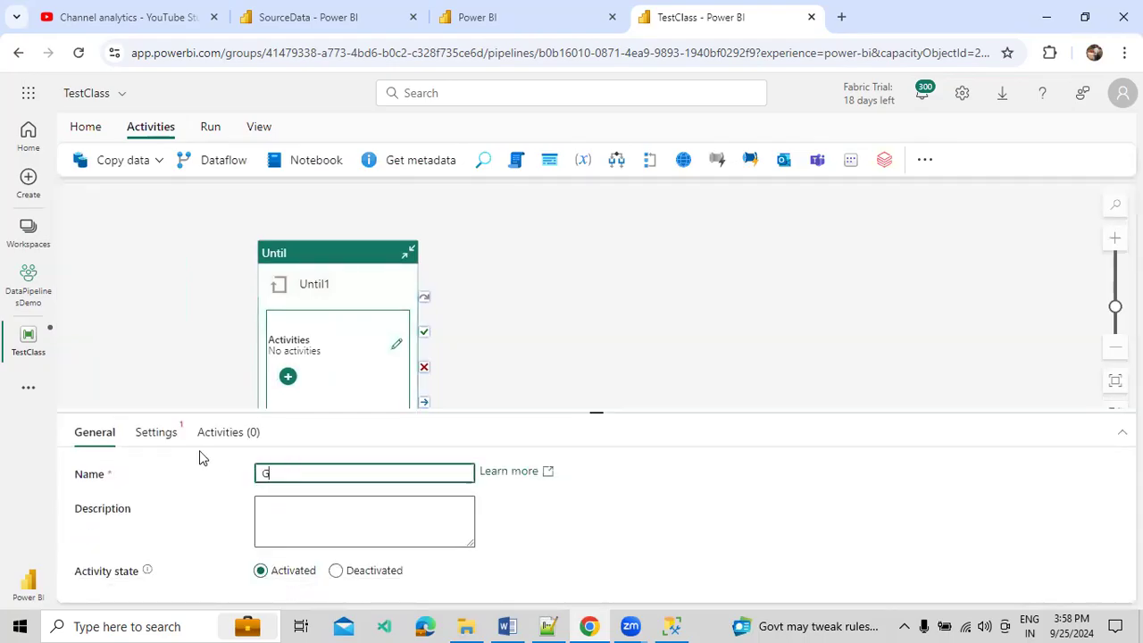
pyautogui.write('et Unitl')
# Step: Add a pipeline variable named varTempCheck of type Boolean with the default value false
pyautogui.click(172, 357)
pyautogui.click(174, 432)
pyautogui.click(103, 478)
pyautogui.click(170, 544)
pyautogui.write('va')
pyautogui.write('rTempCred')
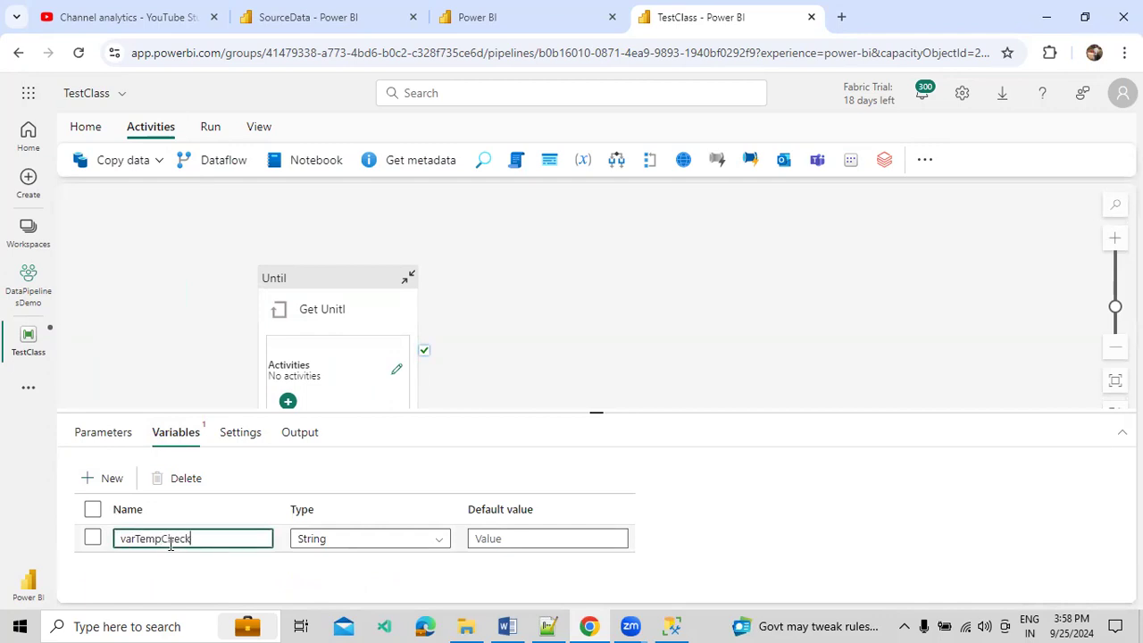
pyautogui.write('k')
pyautogui.click(342, 539)
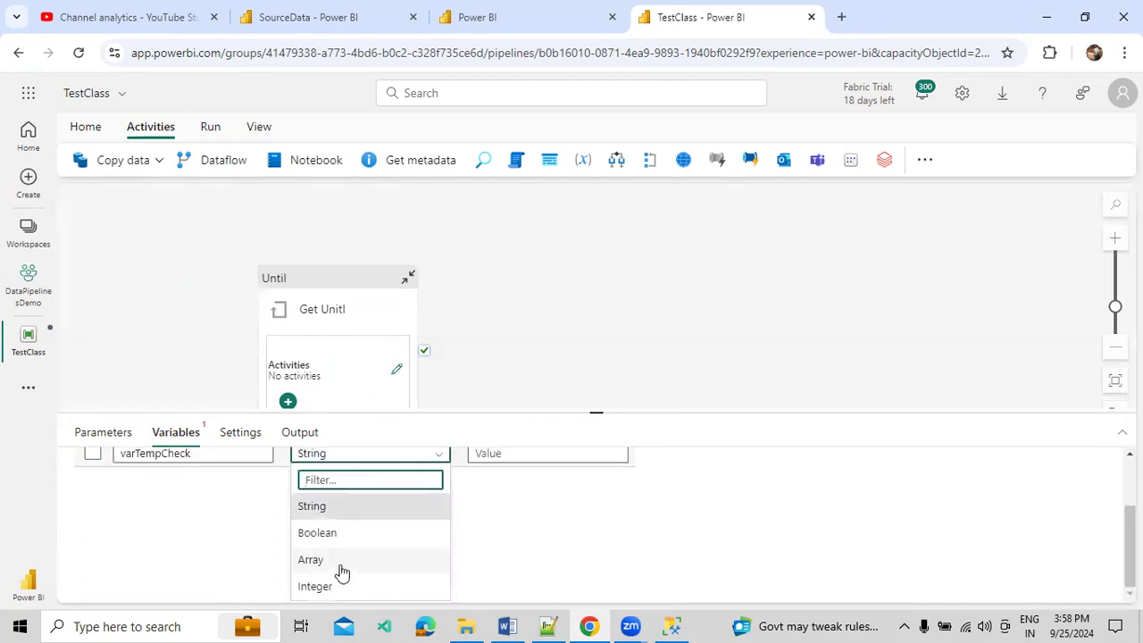
pyautogui.click(327, 534)
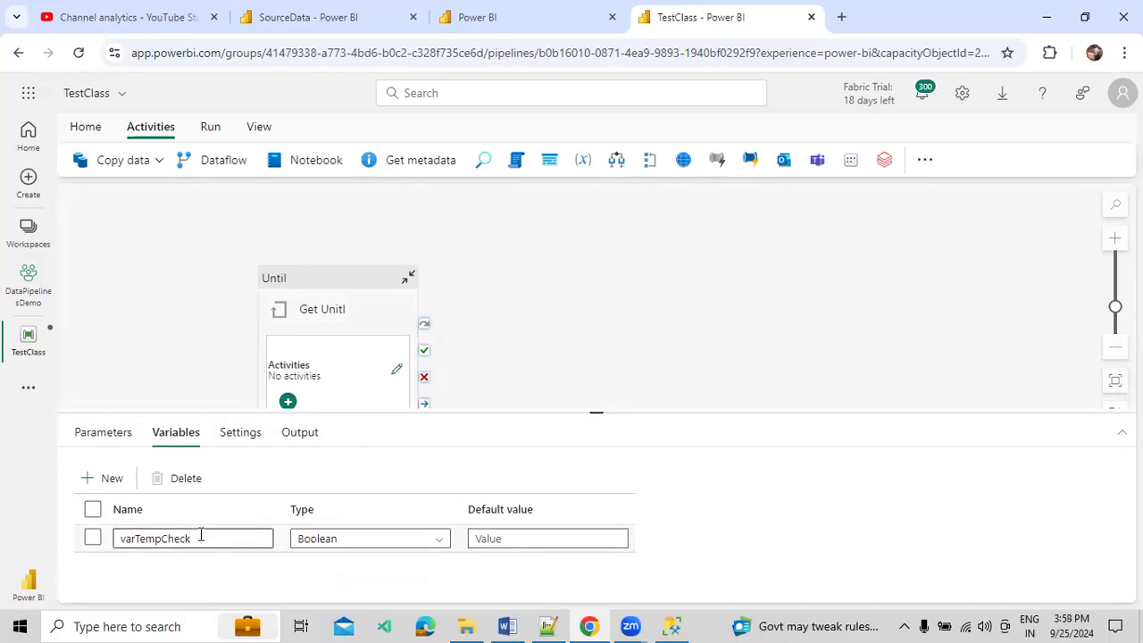
pyautogui.click(485, 536)
pyautogui.write('false')
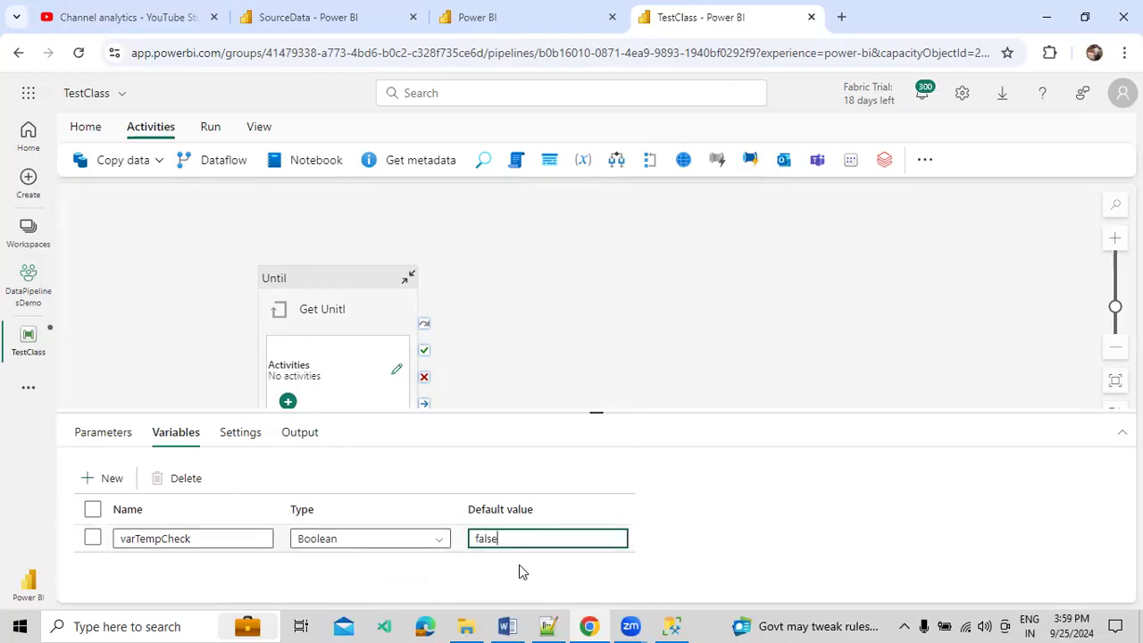
pyautogui.click(356, 302)
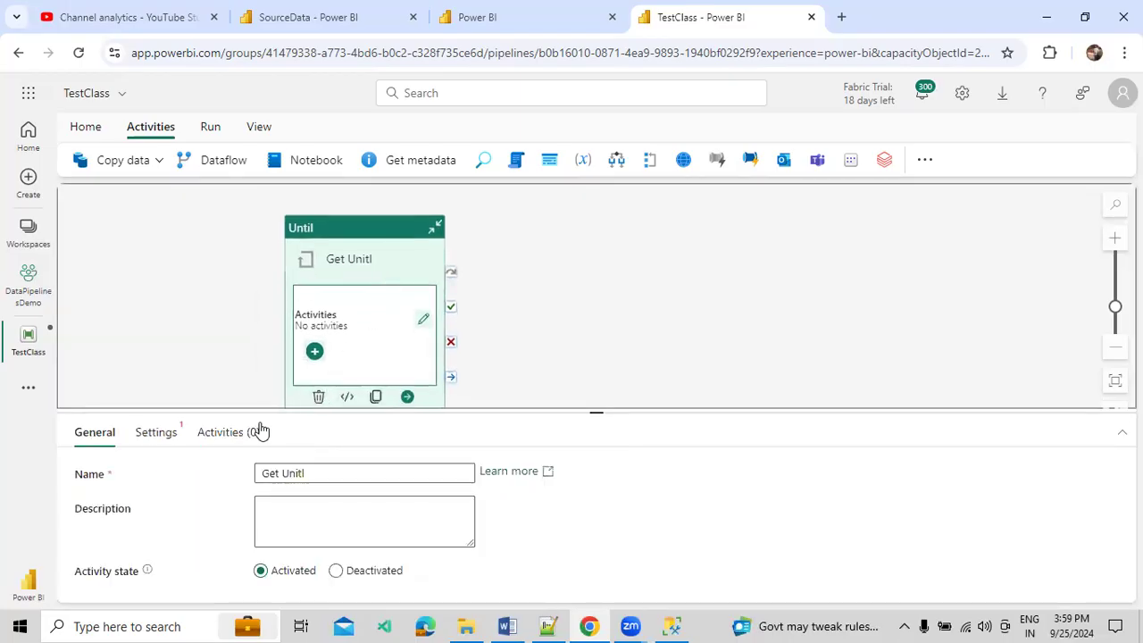
pyautogui.click(156, 433)
pyautogui.click(313, 484)
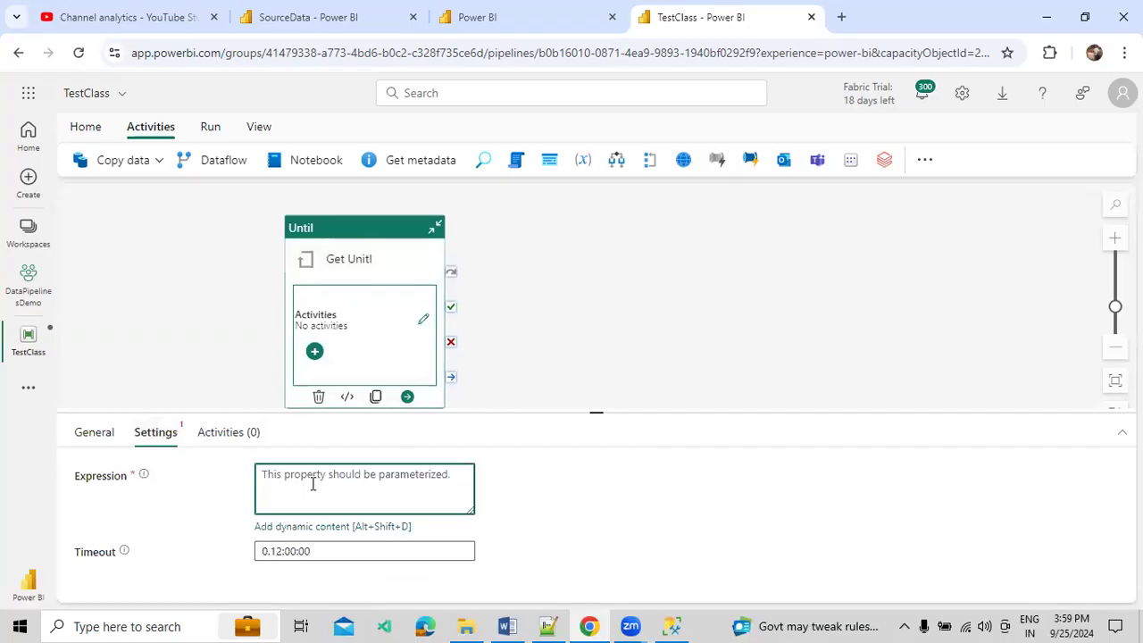
pyautogui.click(317, 527)
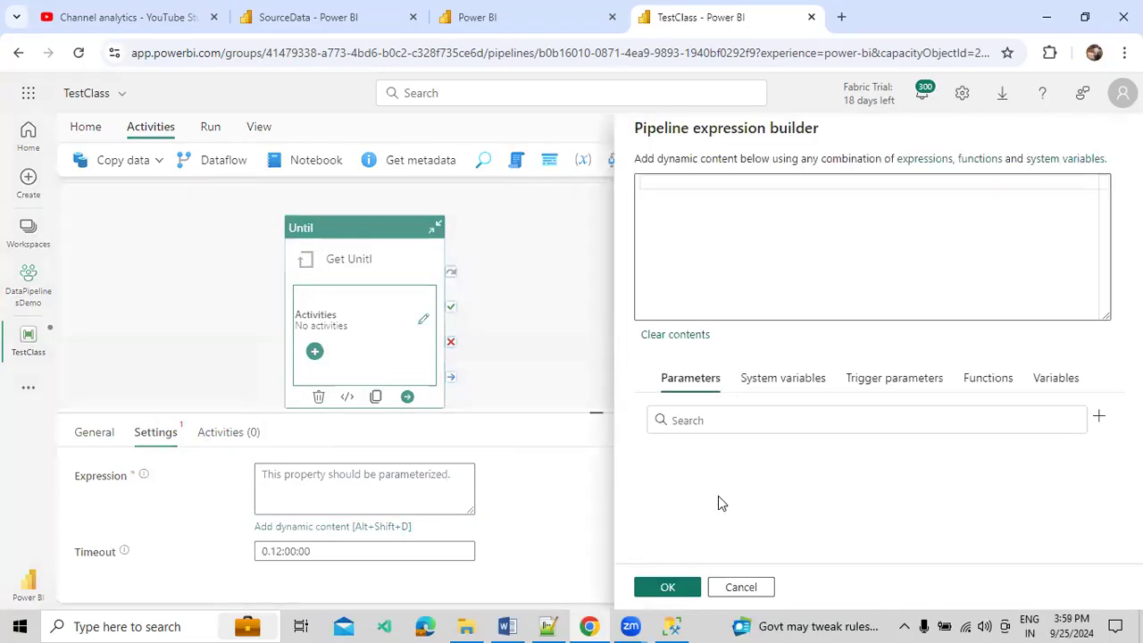
pyautogui.click(1055, 378)
pyautogui.click(702, 462)
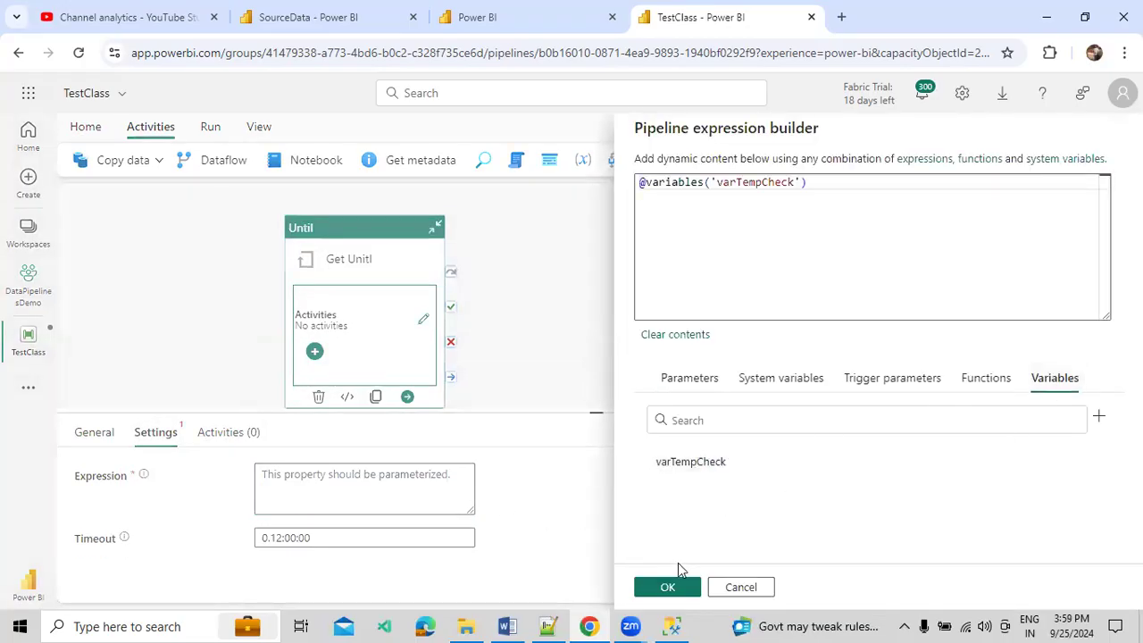
pyautogui.click(669, 586)
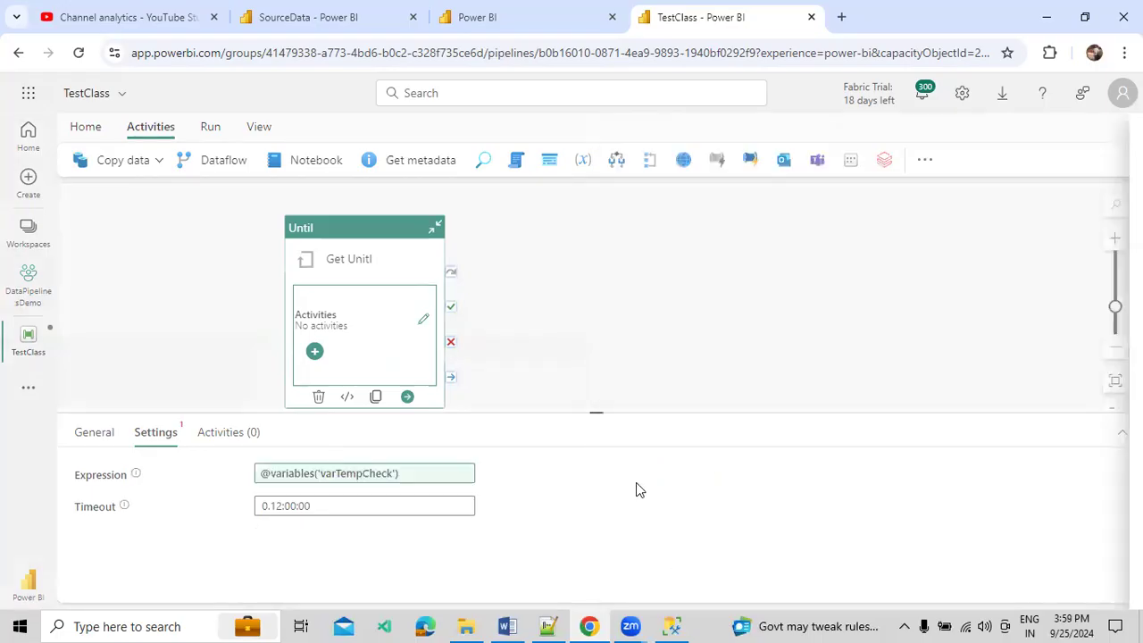
# Step: Recheck the pipeline variable and the Until expression, and open the Until activity's inner activities for editing
pyautogui.click(568, 357)
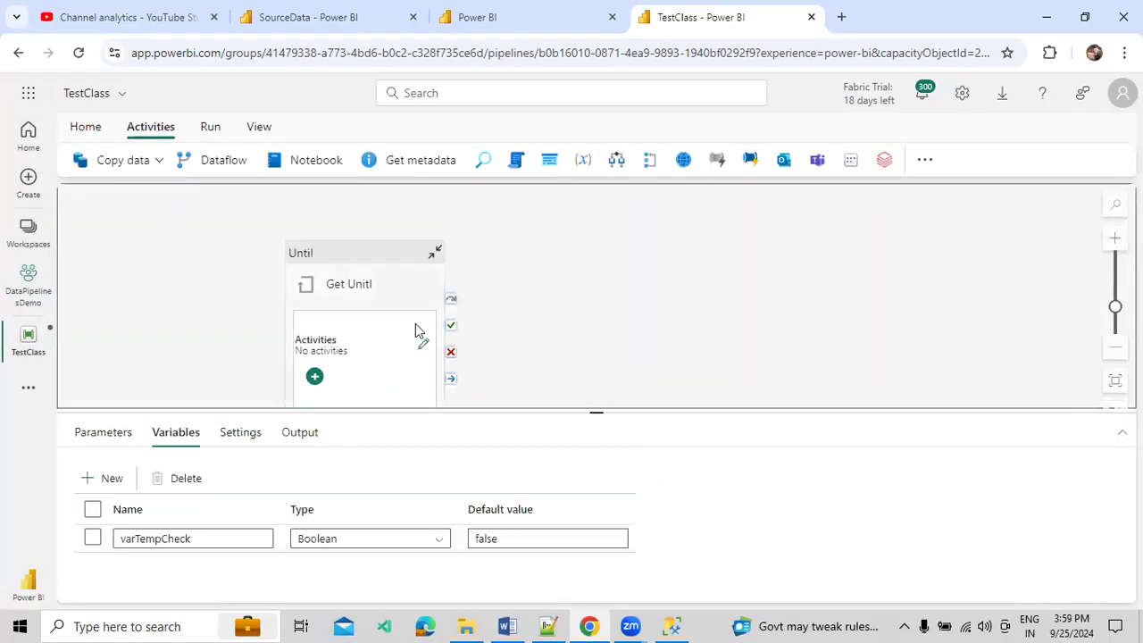
pyautogui.click(355, 282)
pyautogui.click(282, 479)
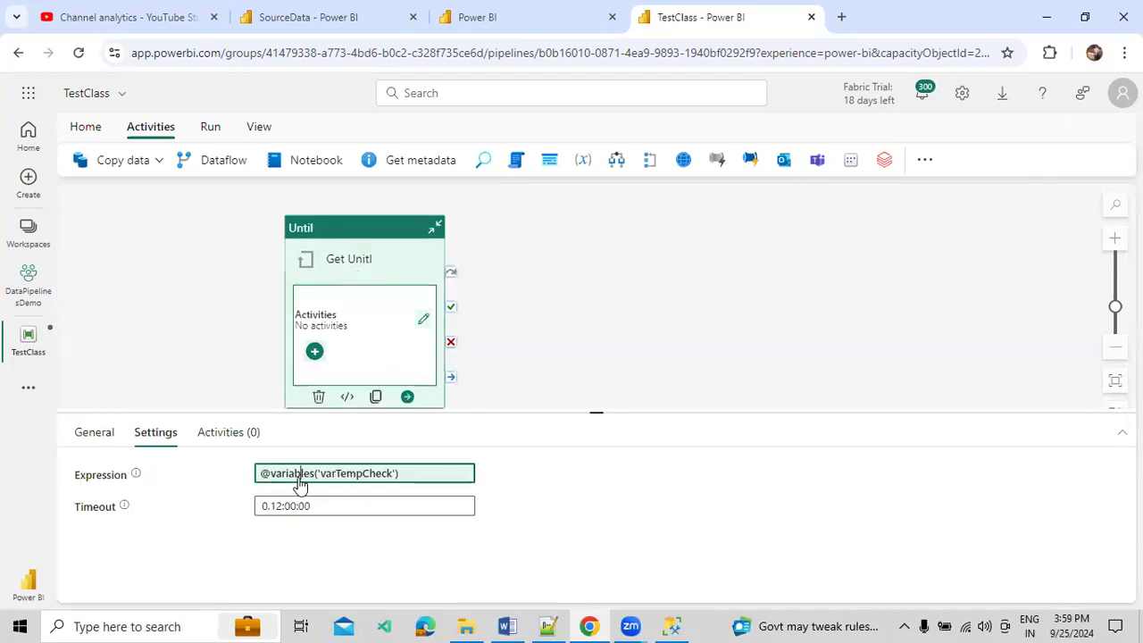
pyautogui.click(300, 482)
pyautogui.click(664, 588)
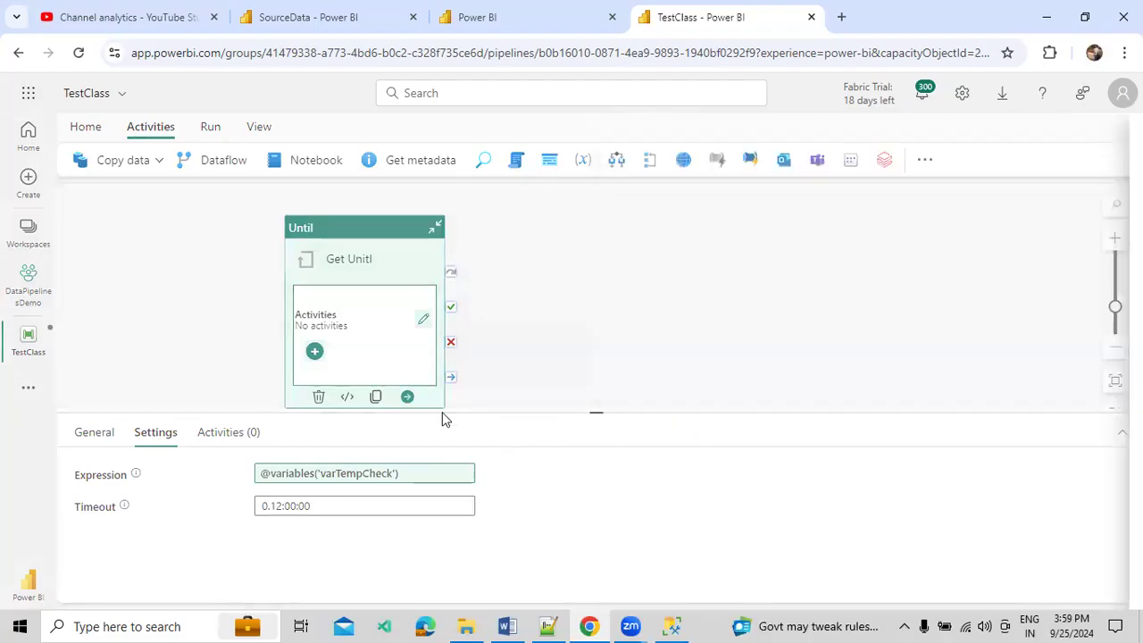
pyautogui.click(254, 432)
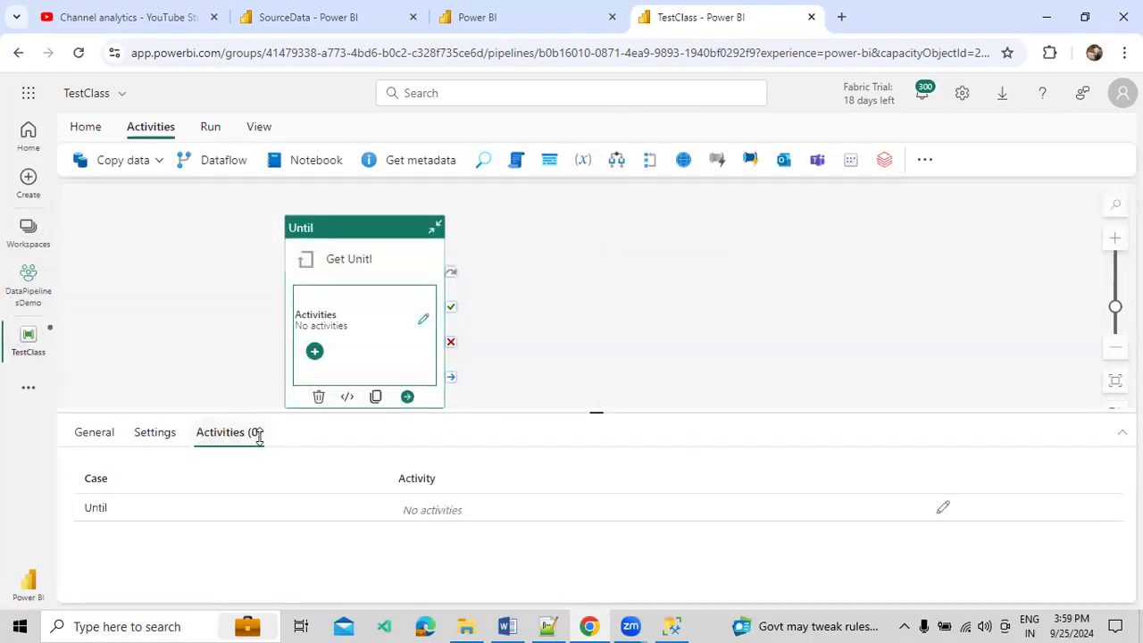
pyautogui.click(943, 507)
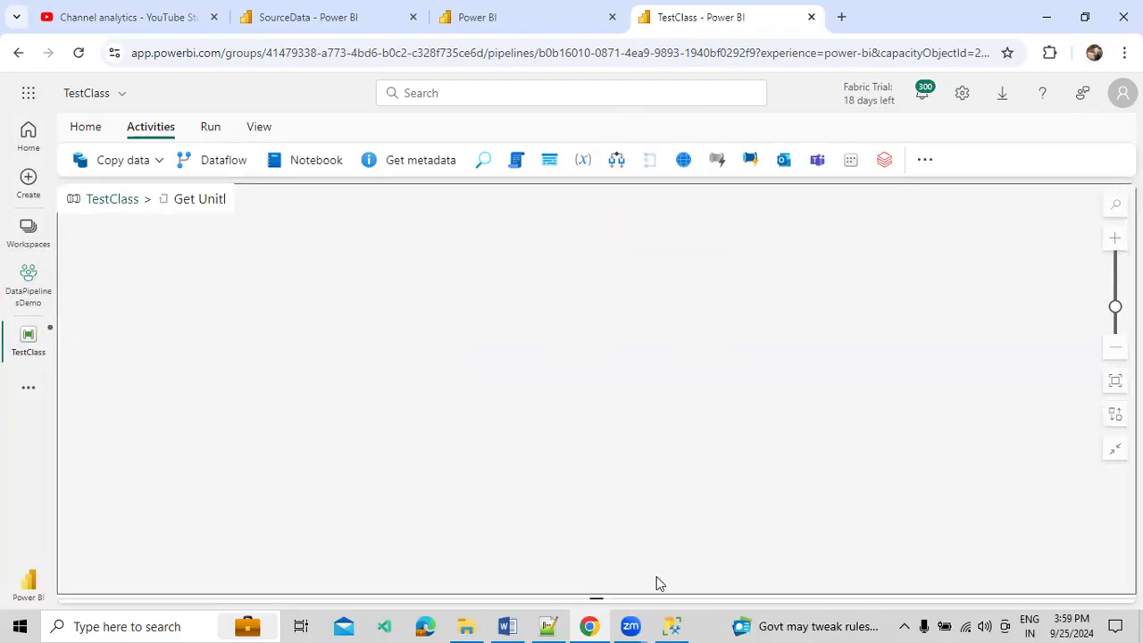
# Step: Switch to SQL Server Management Studio, hide the old query's results and open a new query connected to DemoWarehouse
pyautogui.click(672, 626)
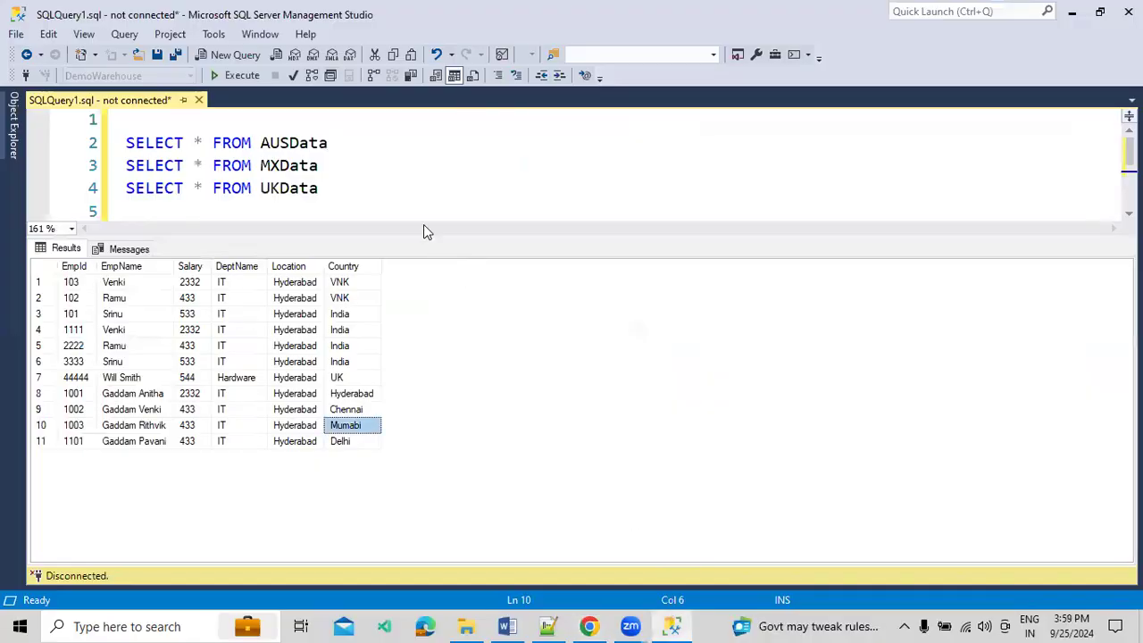
pyautogui.hotkey('ctrl', 'r')
pyautogui.click(527, 250)
pyautogui.hotkey('shift', 'Up')
pyautogui.click(224, 54)
pyautogui.press('Return')
pyautogui.press('Return')
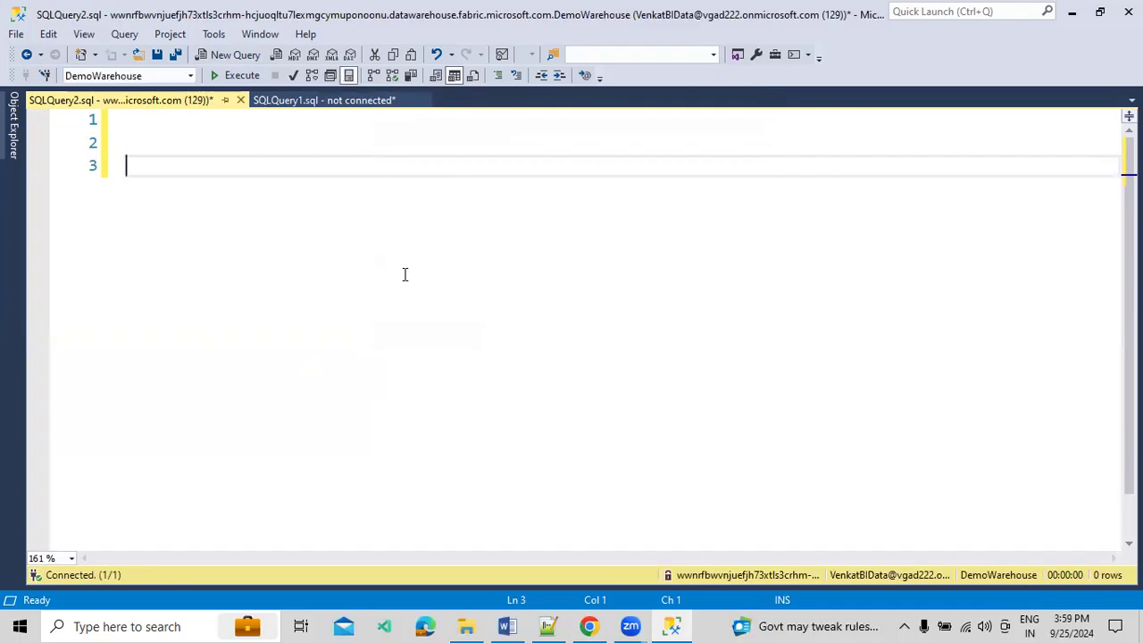
# Step: Write a CREATE TABLE statement for TempCheck with one column, StatusValue VARCHAR(100)
pyautogui.write('CREATE T')
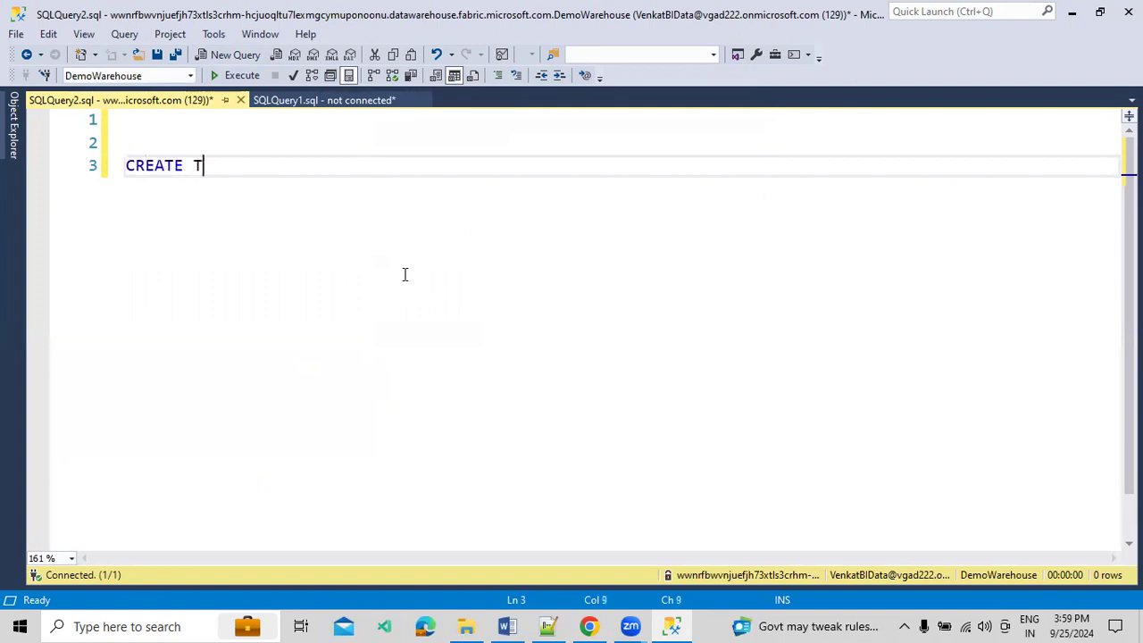
pyautogui.write('ABLE Temp')
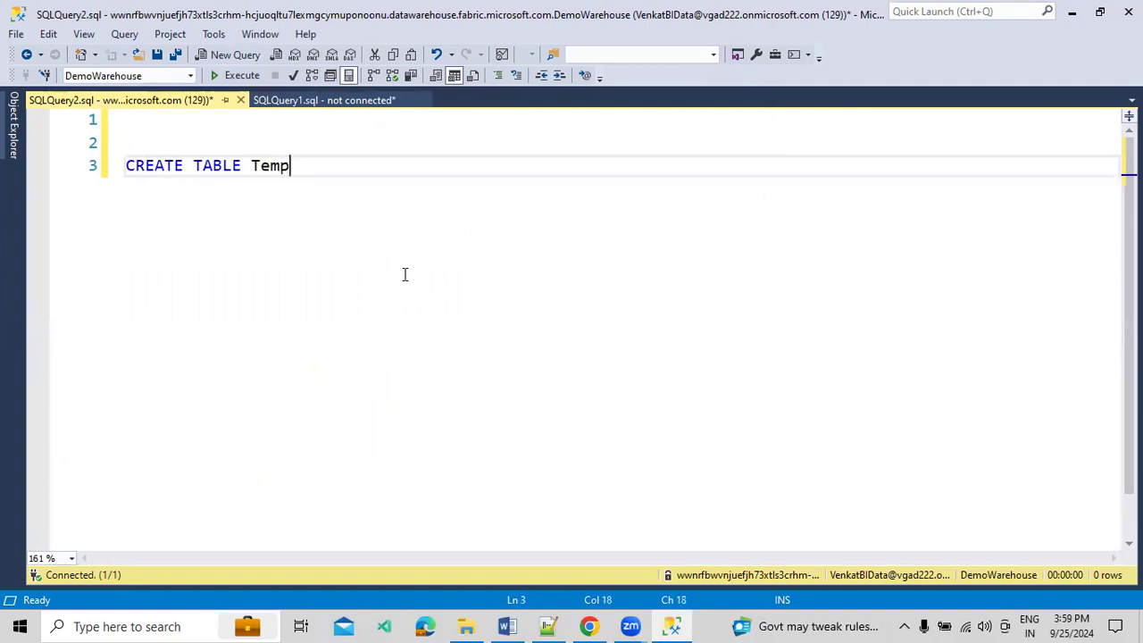
pyautogui.write('Check')
pyautogui.press('Return')
pyautogui.write('(')
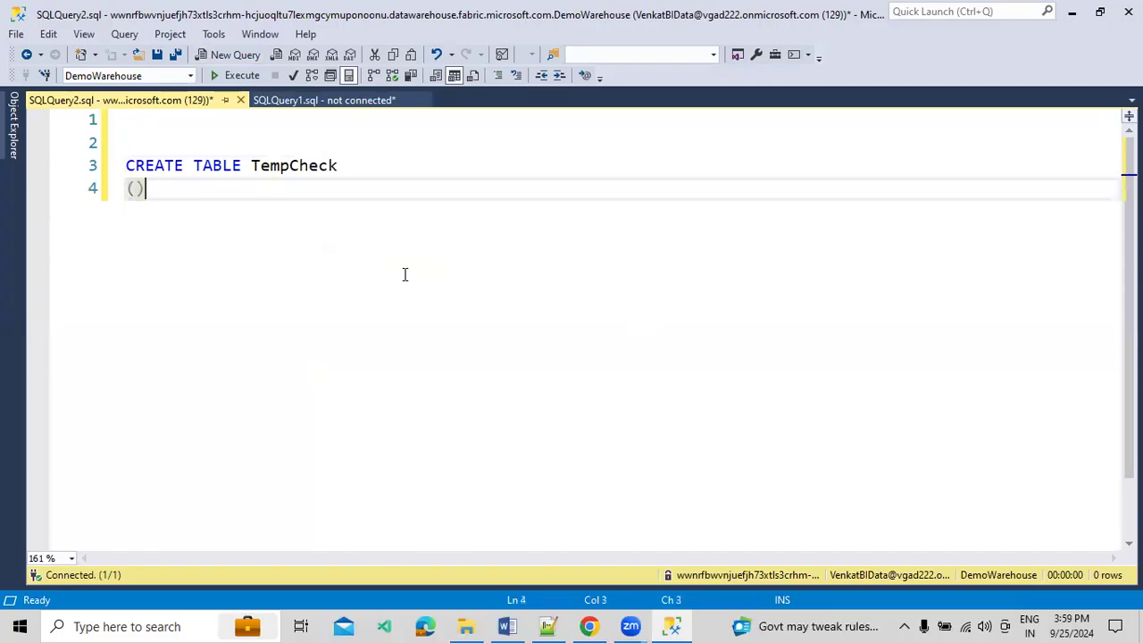
pyautogui.press('Return')
pyautogui.press('Up')
pyautogui.press('Return')
pyautogui.write('StatusV')
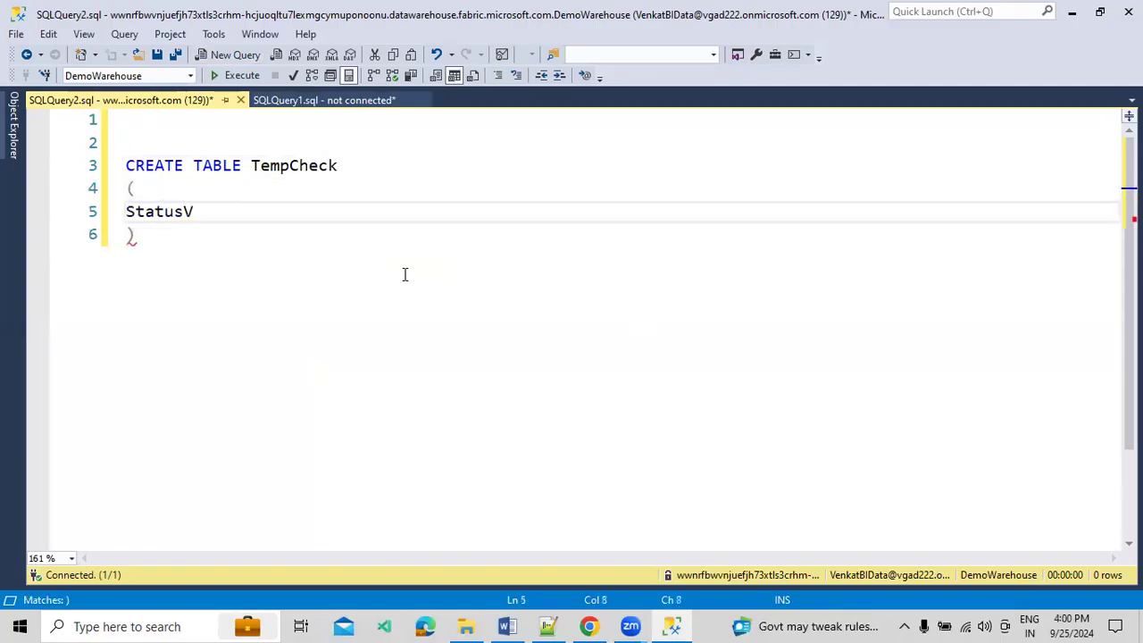
pyautogui.write('alue VAR')
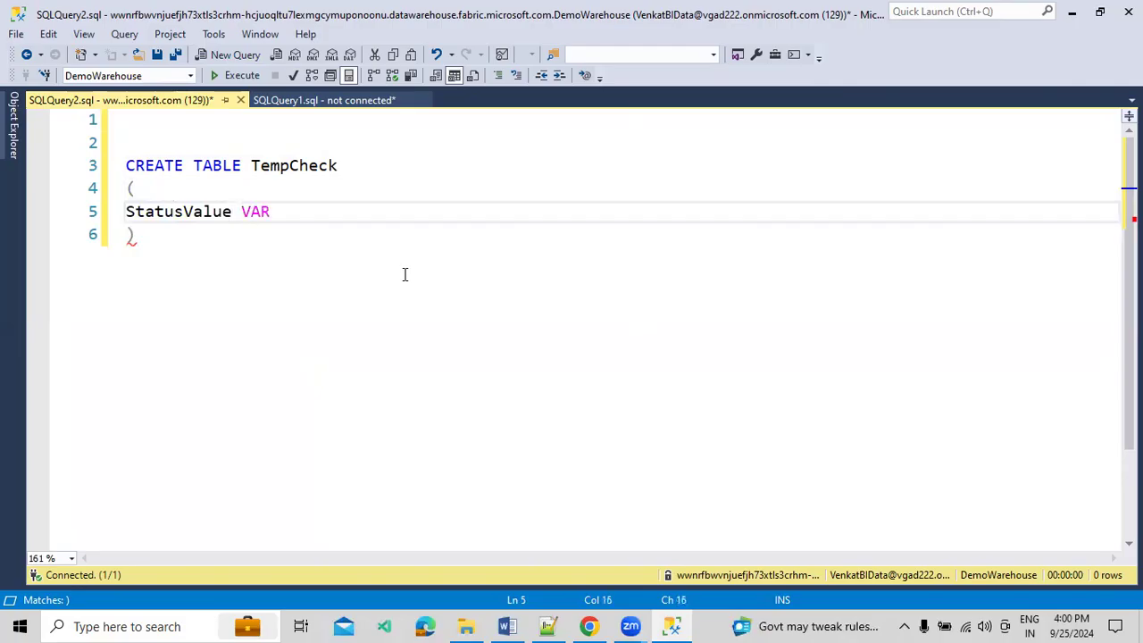
pyautogui.write('CHAR(100)')
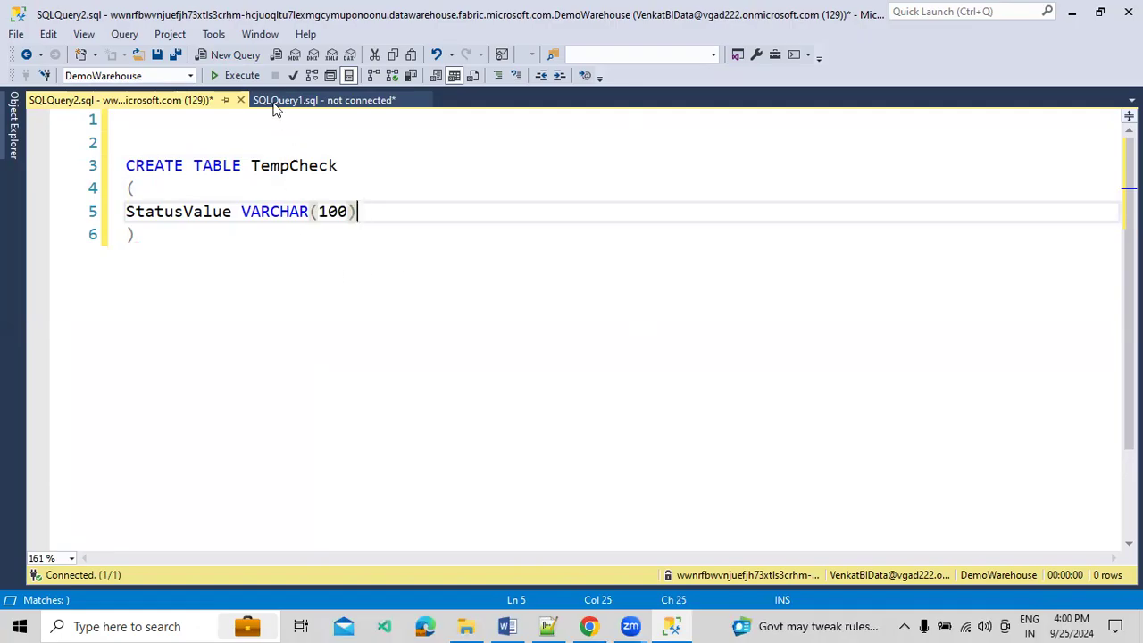
# Step: Execute the CREATE TABLE statement for TempCheck and write INSERT INTO TempCheck VALUES ('N') below it
pyautogui.click(242, 76)
pyautogui.click(247, 276)
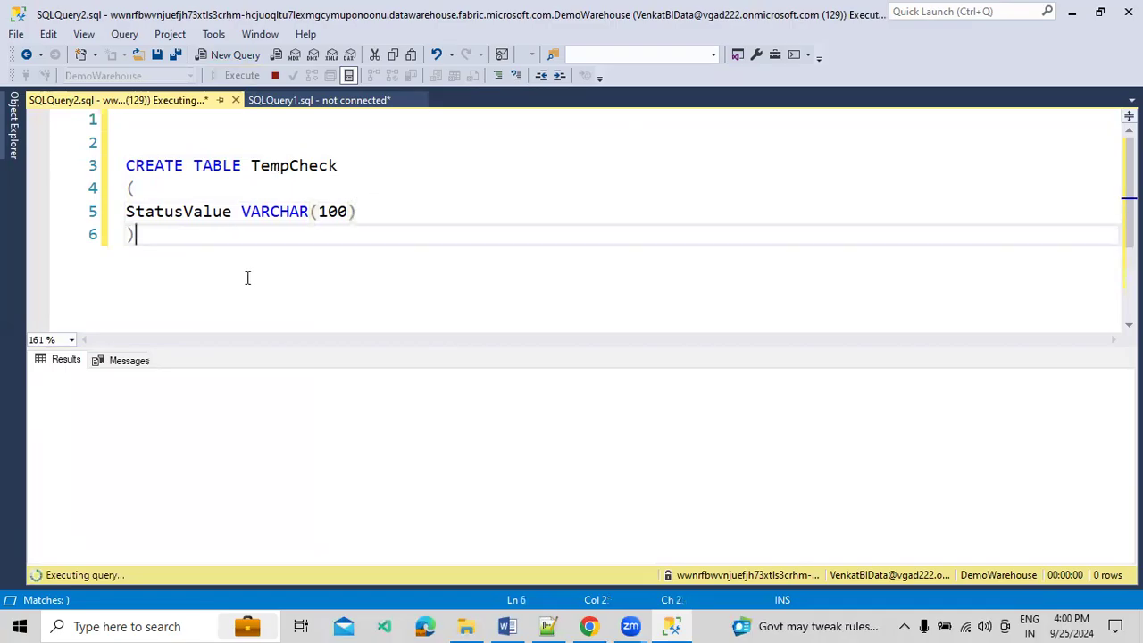
pyautogui.press('Return')
pyautogui.press('Return')
pyautogui.write('INSERT INTO ')
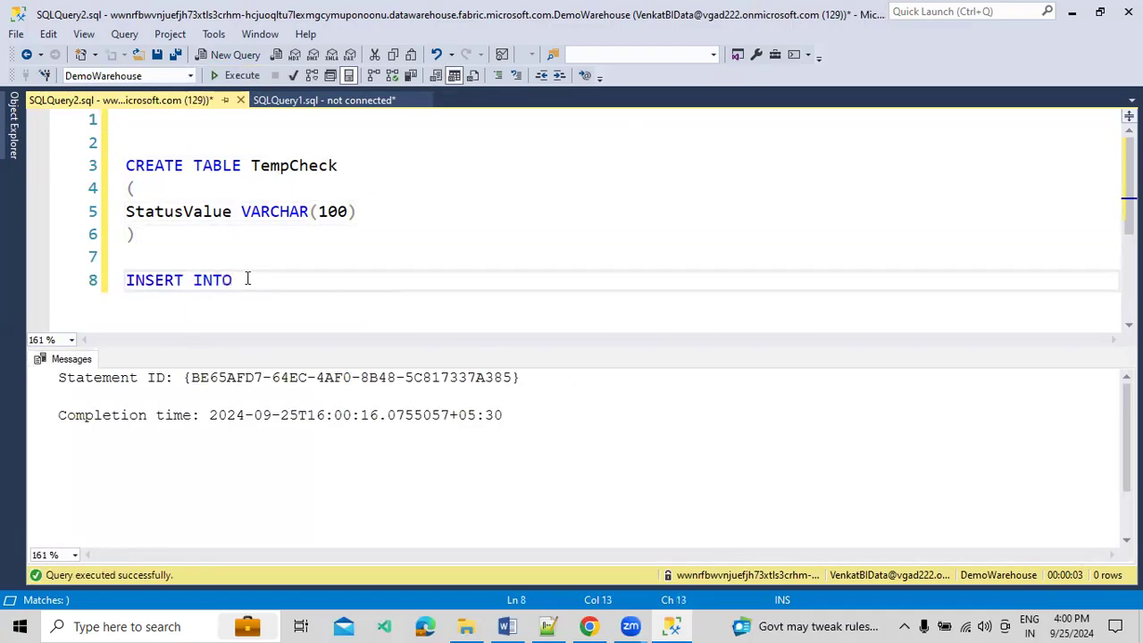
pyautogui.write('TempChe')
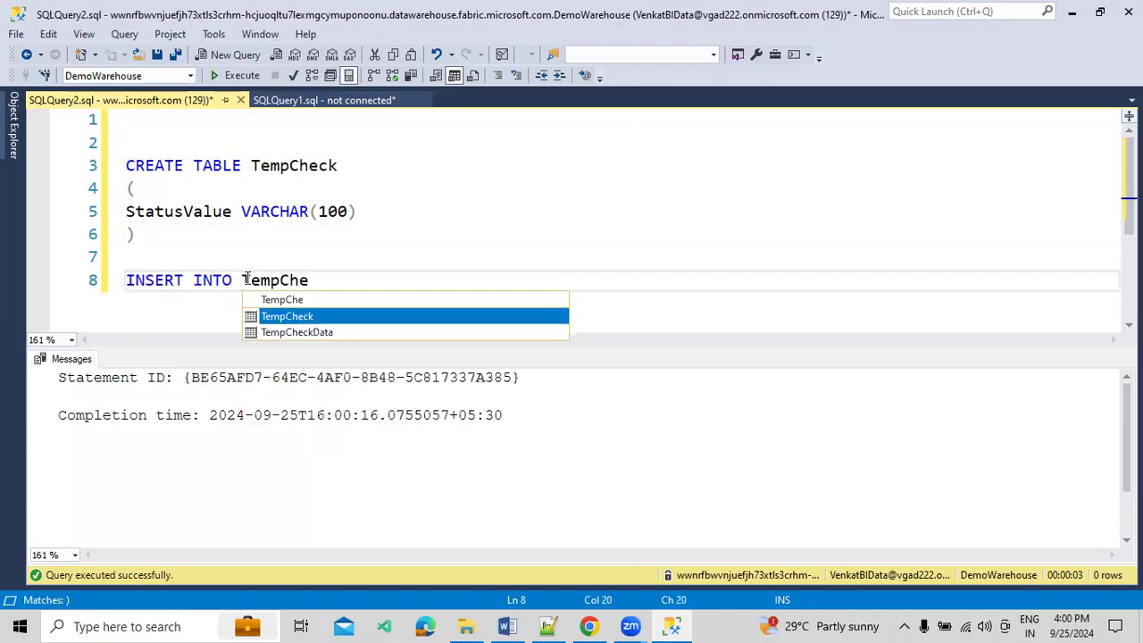
pyautogui.write('ck VALUES ()')
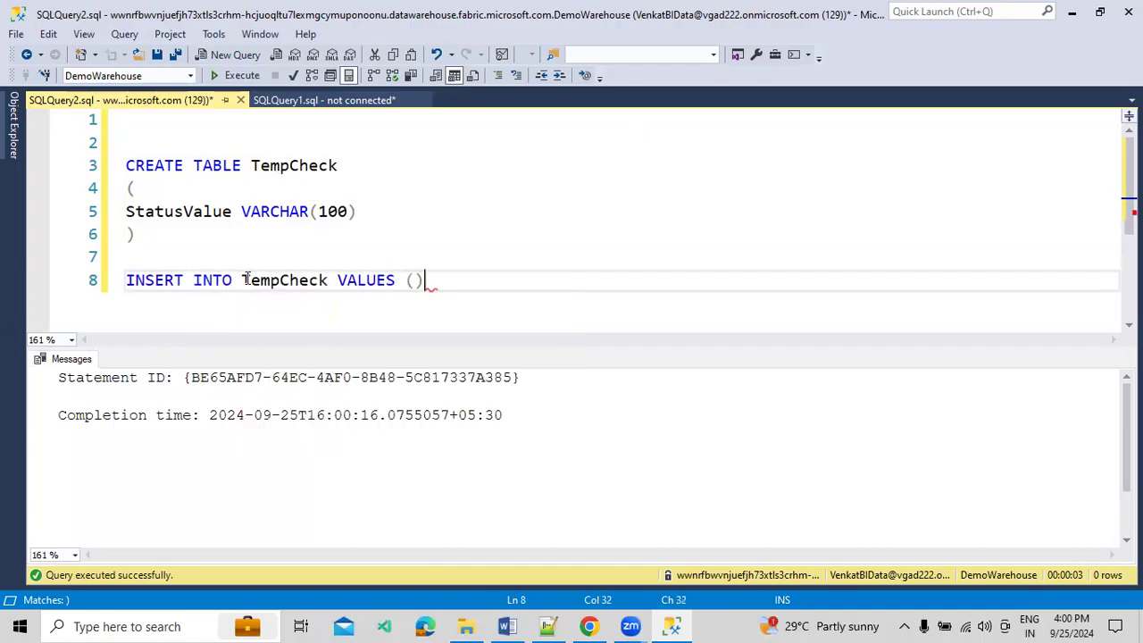
pyautogui.press('Left')
pyautogui.write("'")
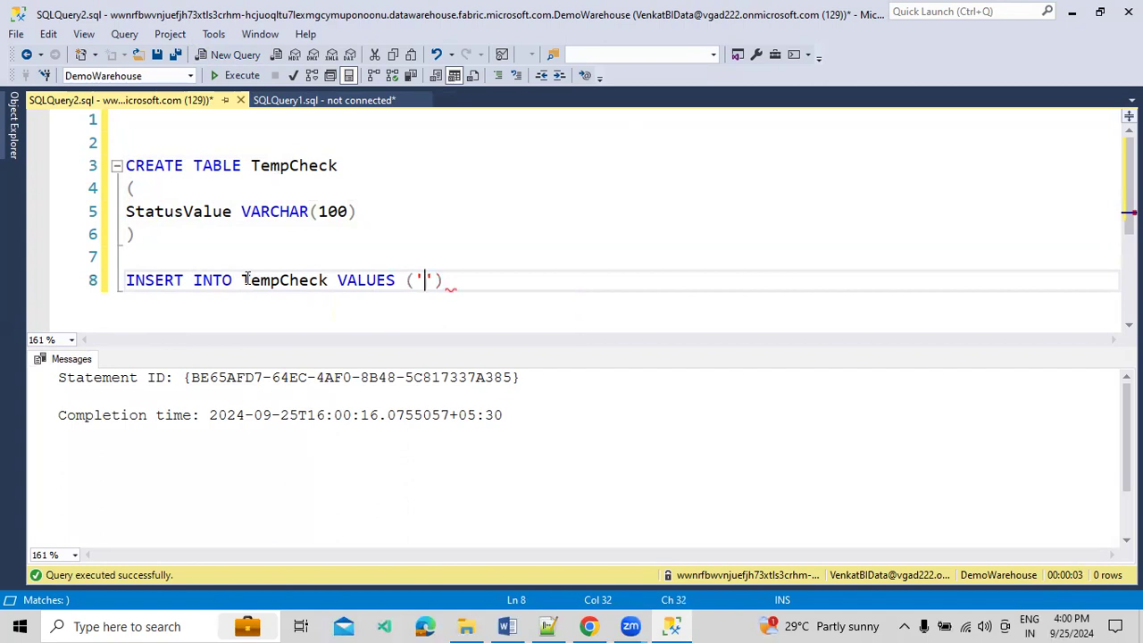
pyautogui.write('N')
# Step: Run only the INSERT statement on TempCheck and hide the results pane
pyautogui.press('End')
pyautogui.hotkey('shift', 'Home')
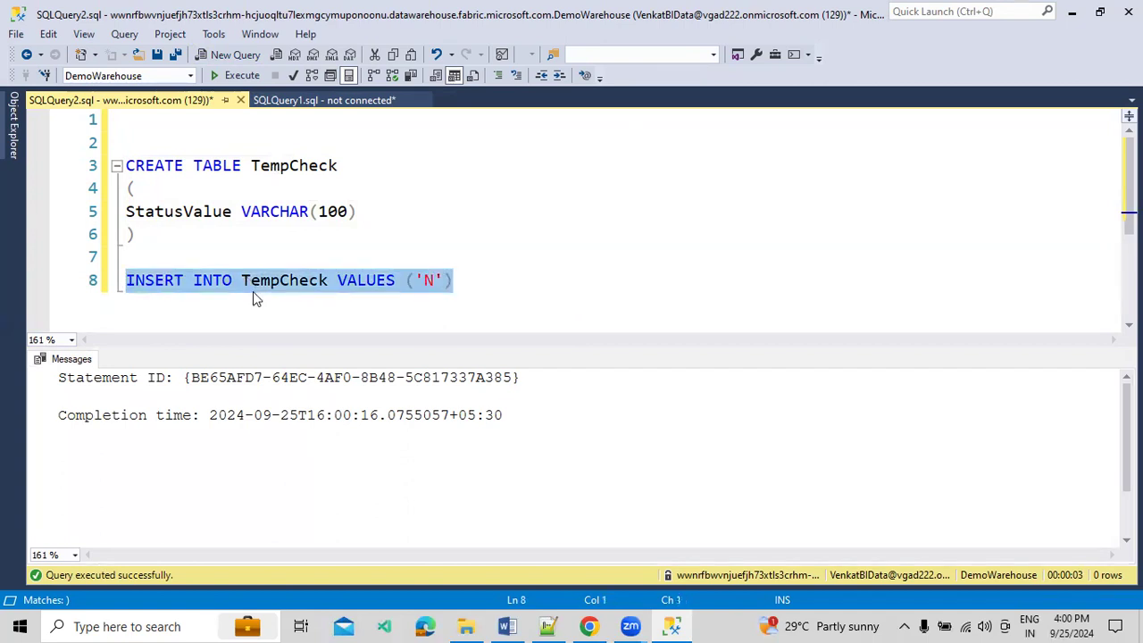
pyautogui.click(241, 76)
pyautogui.press('End')
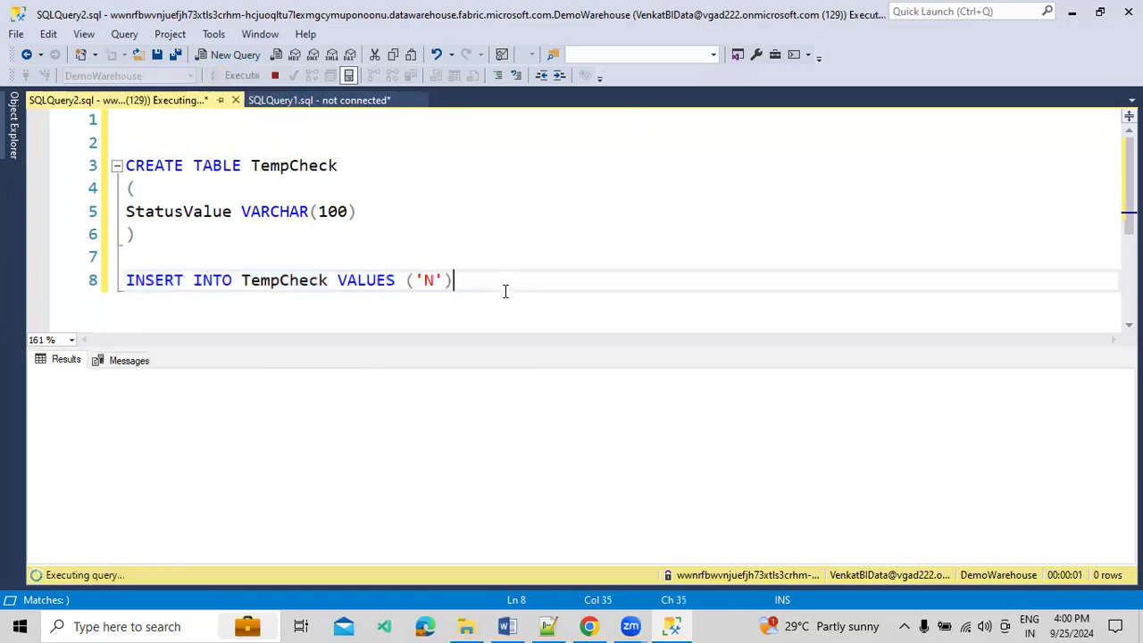
pyautogui.hotkey('ctrl', 'r')
# Step: Write the query SELECT * FROM TempCheck below the INSERT statement
pyautogui.press('Return')
pyautogui.press('Return')
pyautogui.write('SELECT * FOM T')
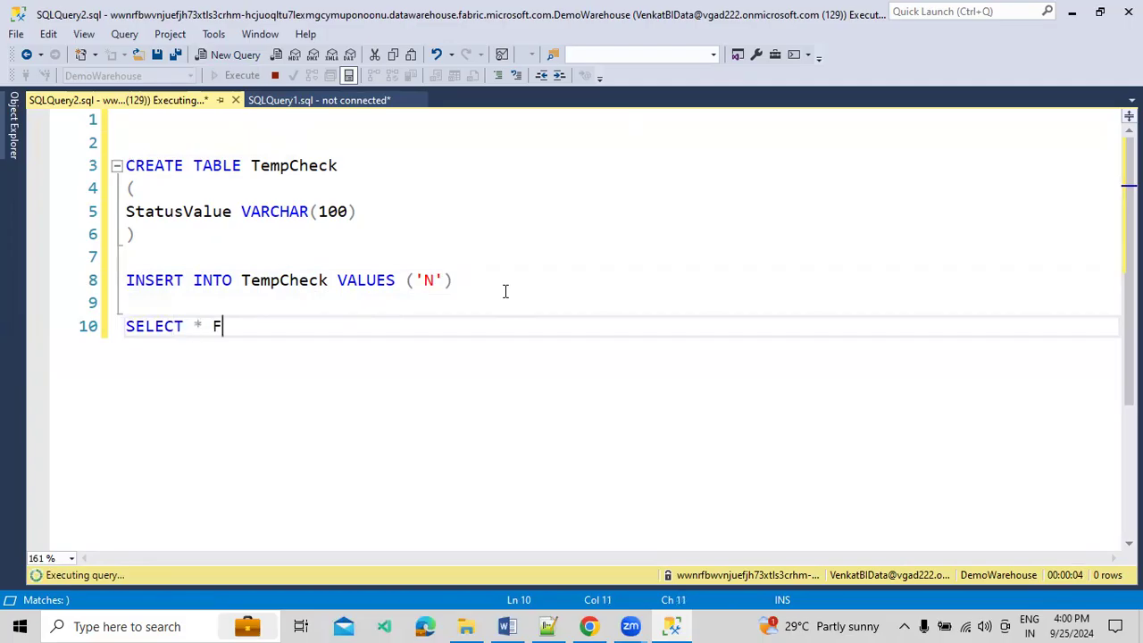
pyautogui.press('BackSpace')
pyautogui.press('BackSpace')
pyautogui.press('BackSpace')
pyautogui.press('BackSpace')
pyautogui.write('ROM TempCh')
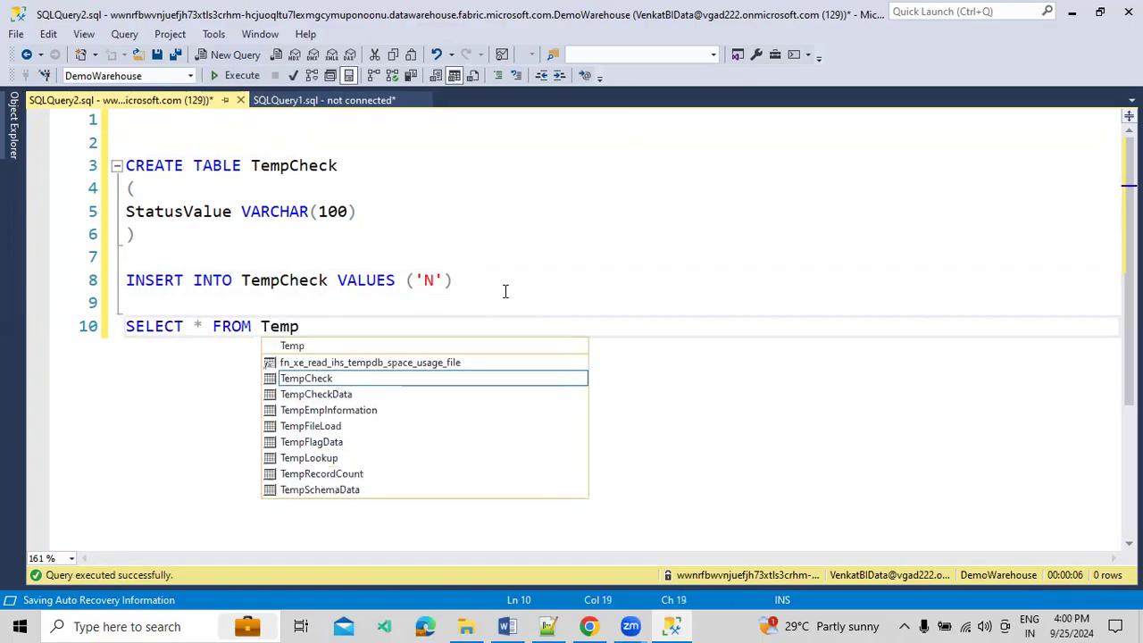
pyautogui.press('Tab')
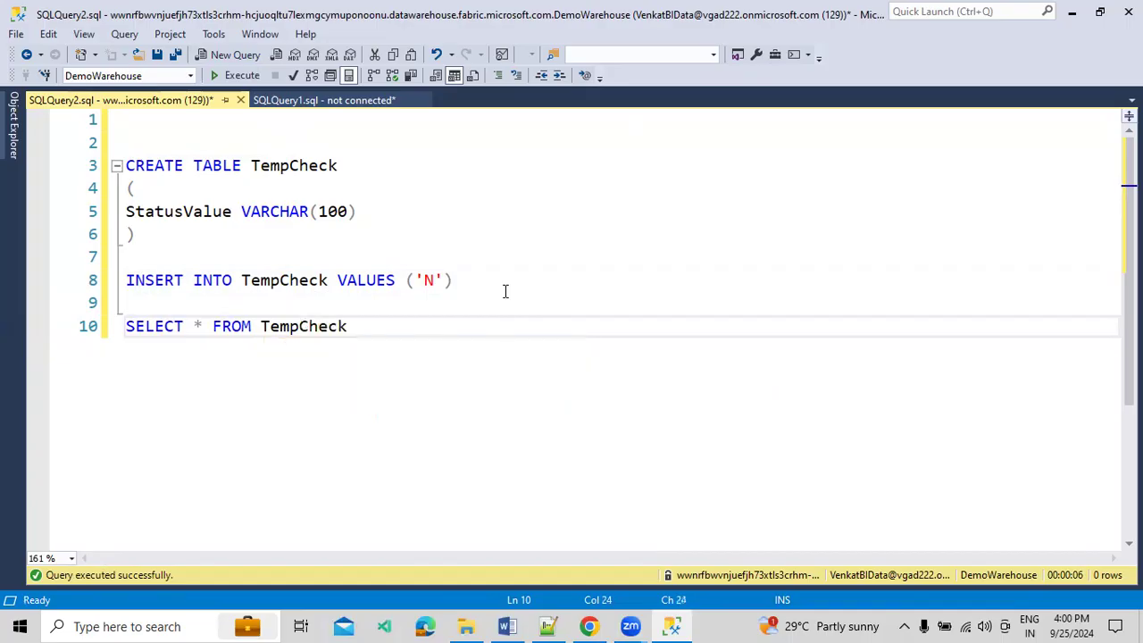
# Step: Run only the SELECT query to check the rows in TempCheck, and hide the results pane
pyautogui.hotkey('shift', 'Home')
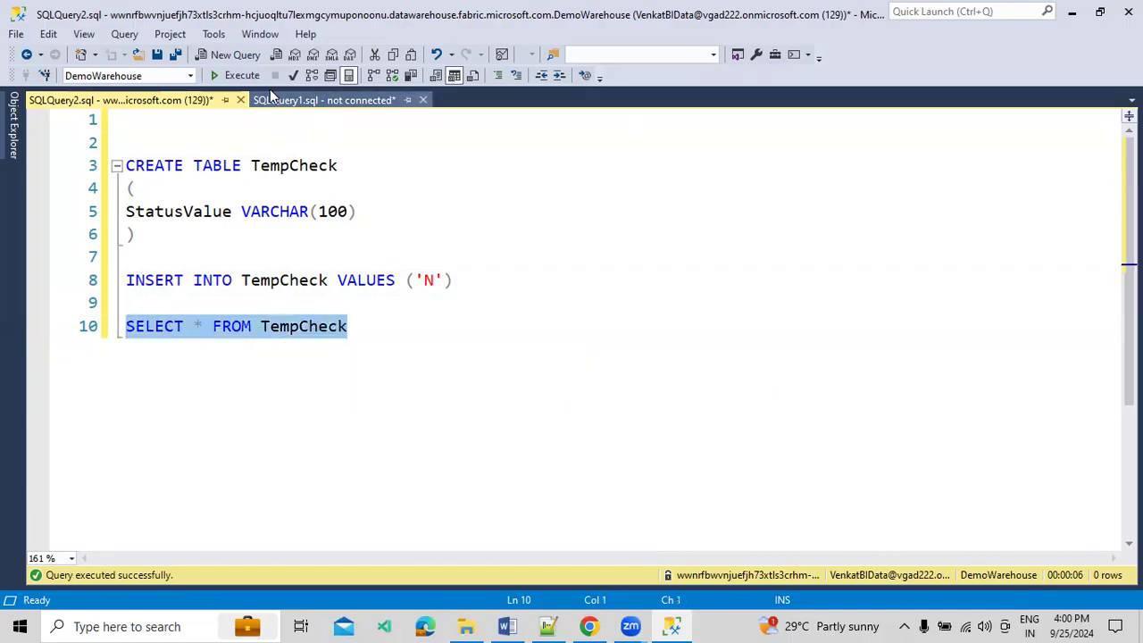
pyautogui.click(250, 76)
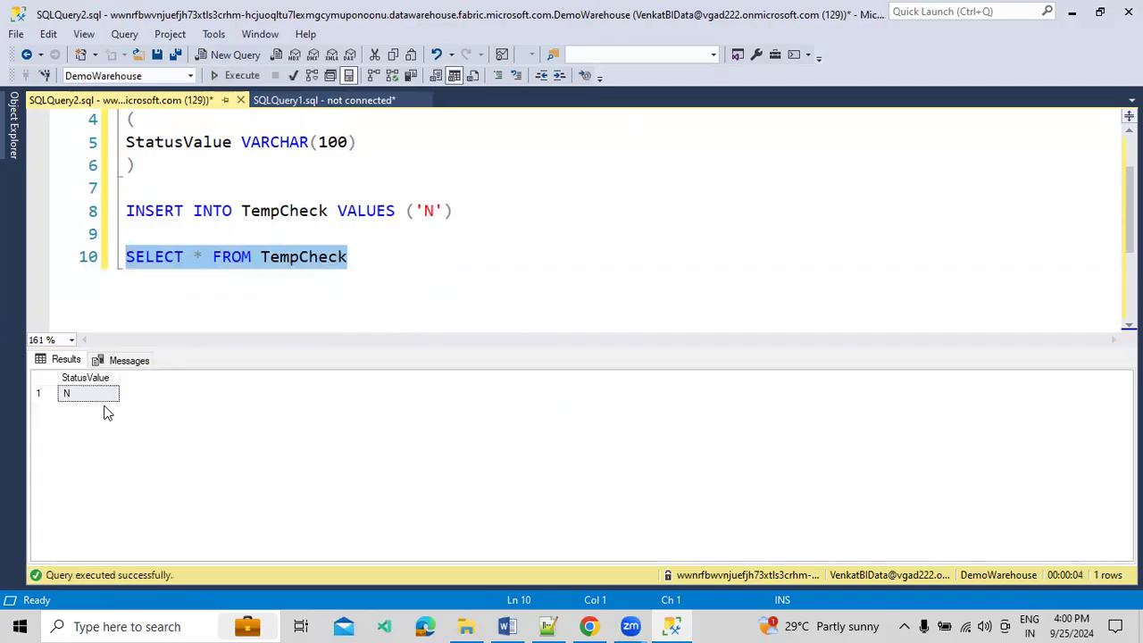
pyautogui.click(96, 394)
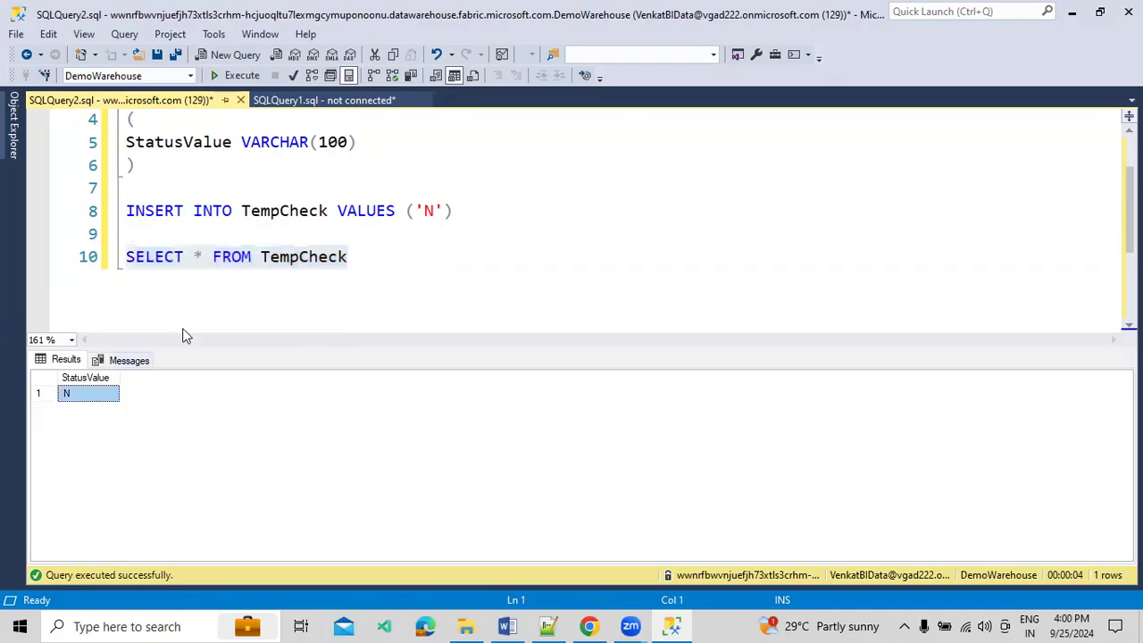
pyautogui.click(260, 259)
pyautogui.hotkey('ctrl', 'r')
pyautogui.scroll(1, 268, 267)
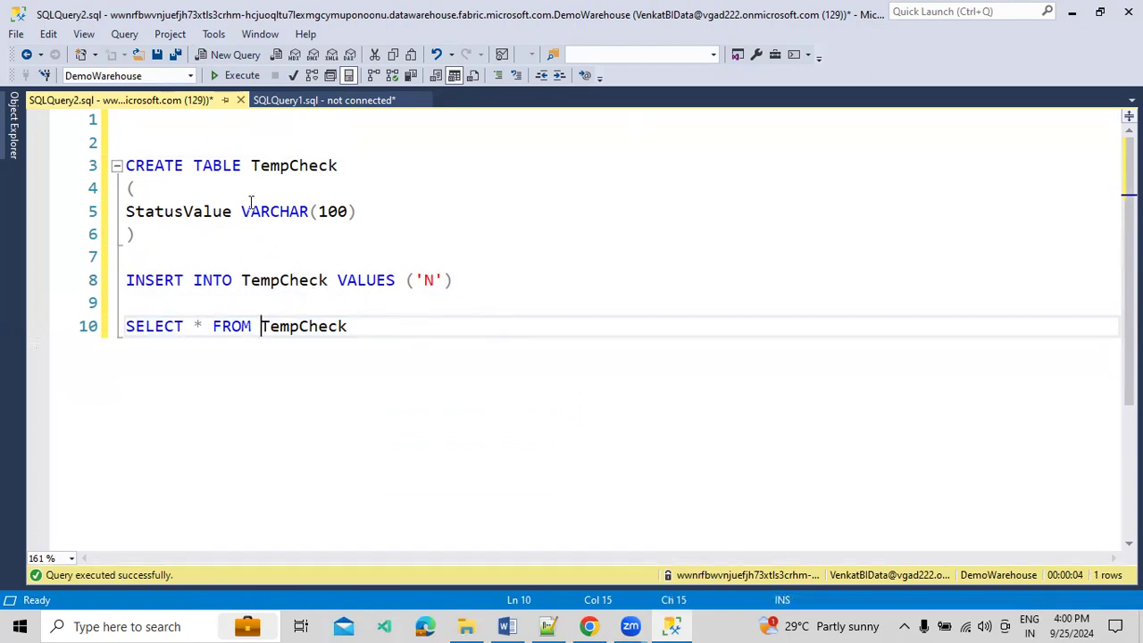
pyautogui.doubleClick(286, 170)
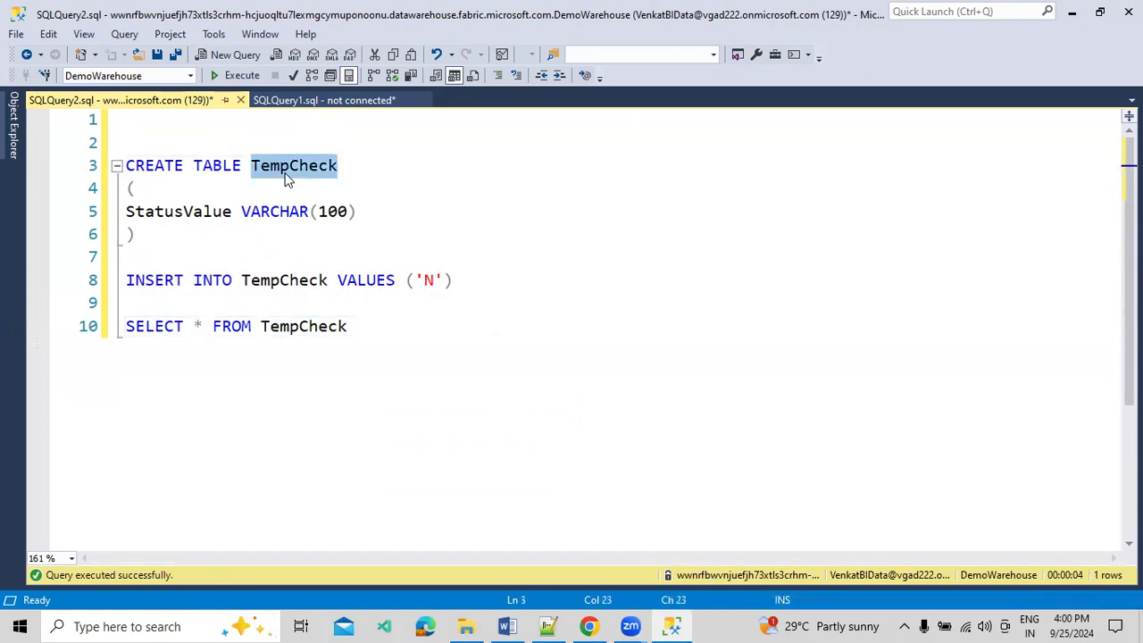
pyautogui.doubleClick(203, 213)
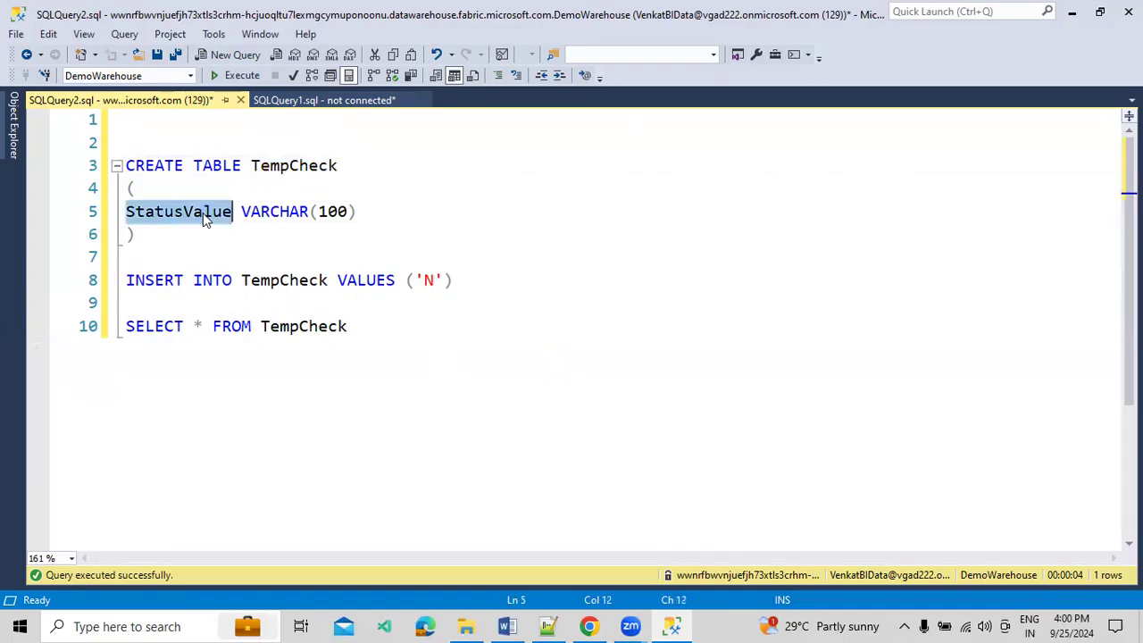
pyautogui.click(453, 282)
pyautogui.moveTo(420, 305); pyautogui.dragTo(358, 324)
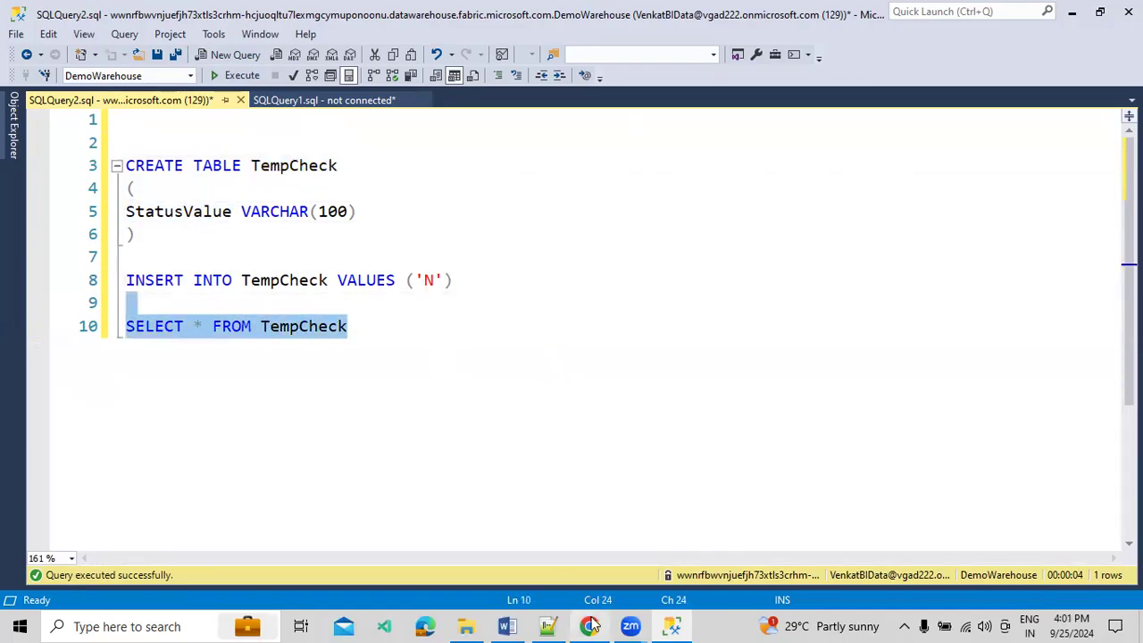
# Step: Switch to the TestClass pipeline in the browser and add a Lookup activity named Look up Data inside the Until activity
pyautogui.click(590, 627)
pyautogui.click(483, 159)
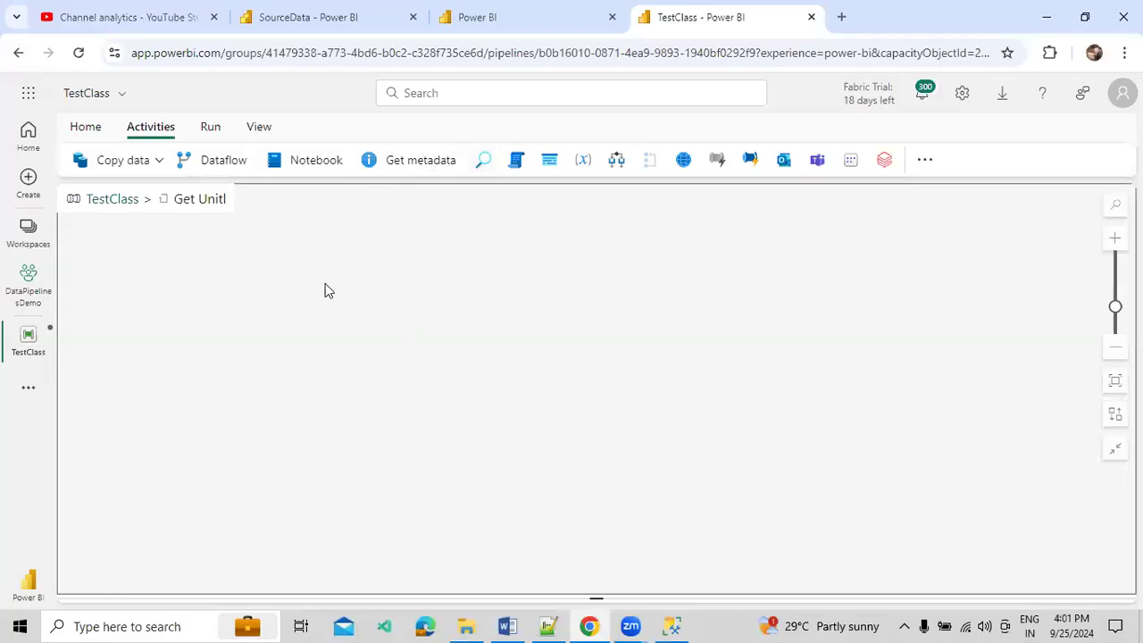
pyautogui.moveTo(176, 293); pyautogui.dragTo(277, 290)
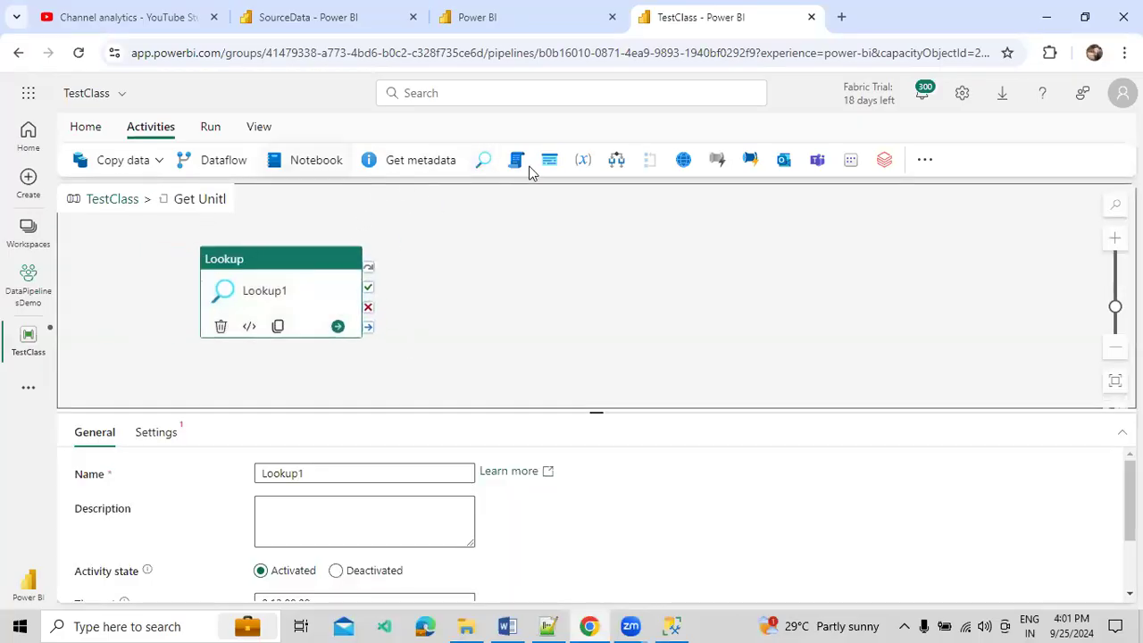
pyautogui.moveTo(316, 471); pyautogui.dragTo(224, 470)
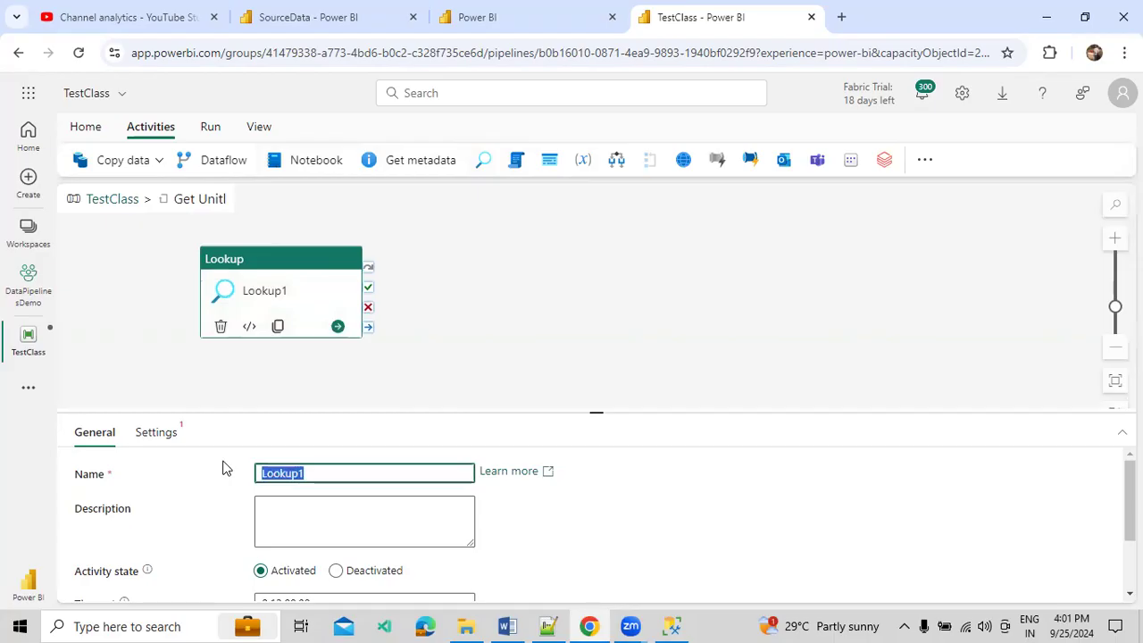
pyautogui.write('Look')
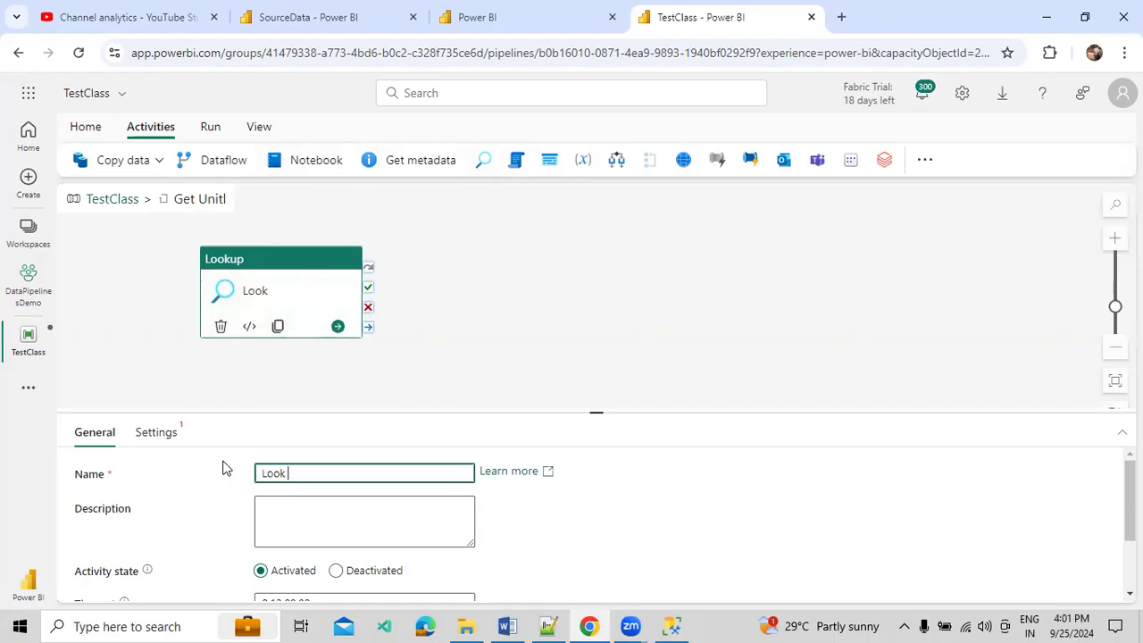
pyautogui.write(' up Data')
# Step: Configure the Look up Data activity to use the DemoWarehouse connection, a query as its source and first row only
pyautogui.click(158, 435)
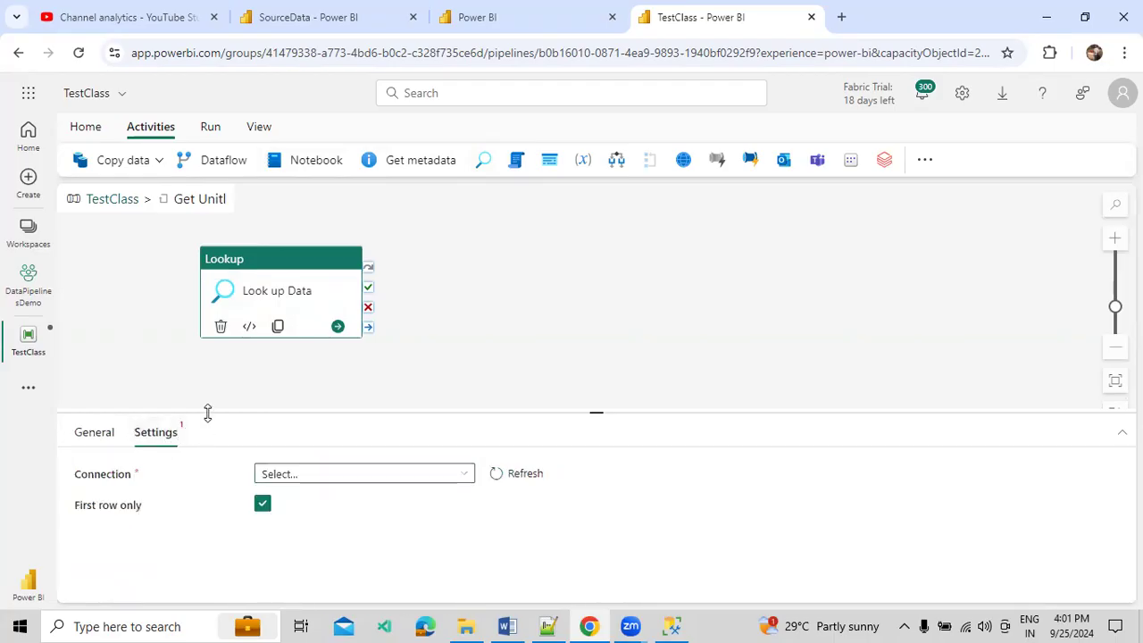
pyautogui.moveTo(208, 413); pyautogui.dragTo(215, 370)
pyautogui.click(262, 461)
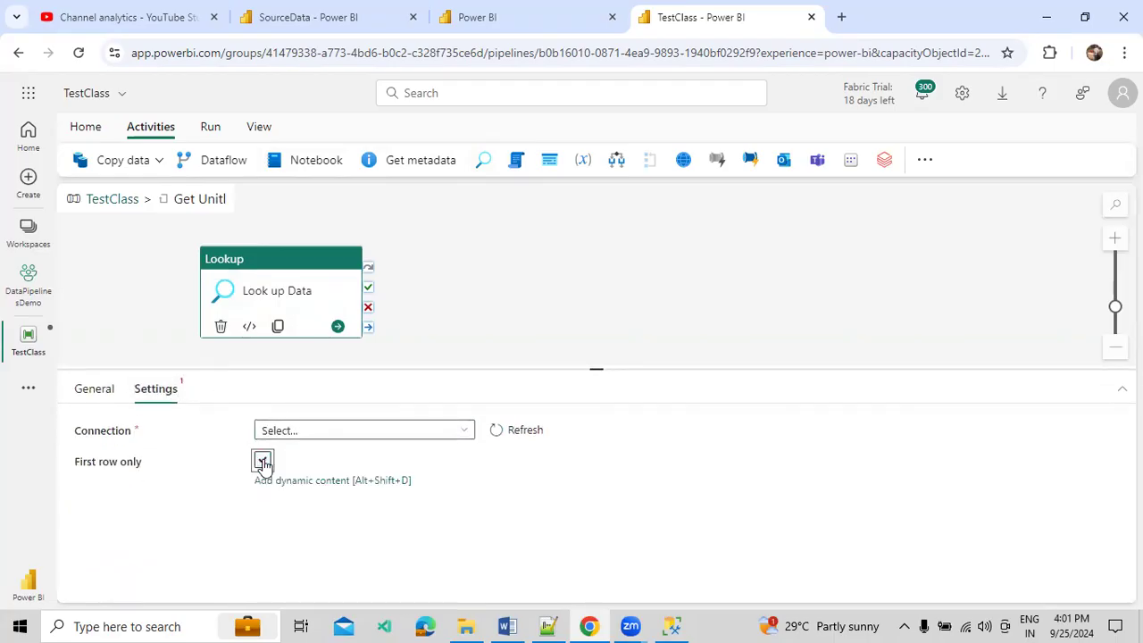
pyautogui.click(306, 438)
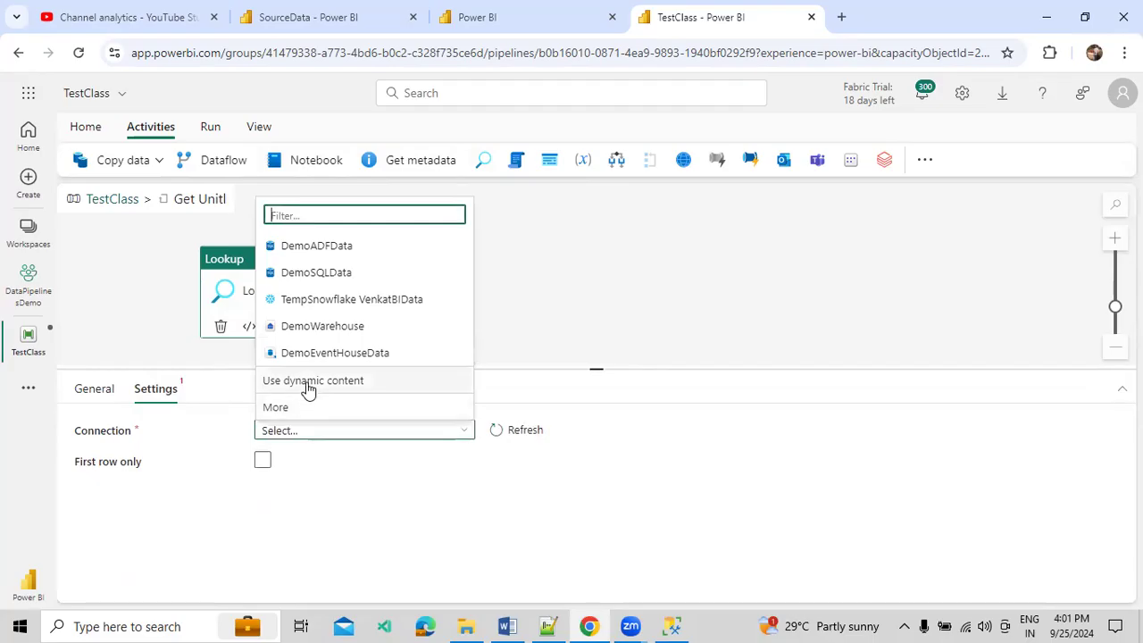
pyautogui.click(319, 330)
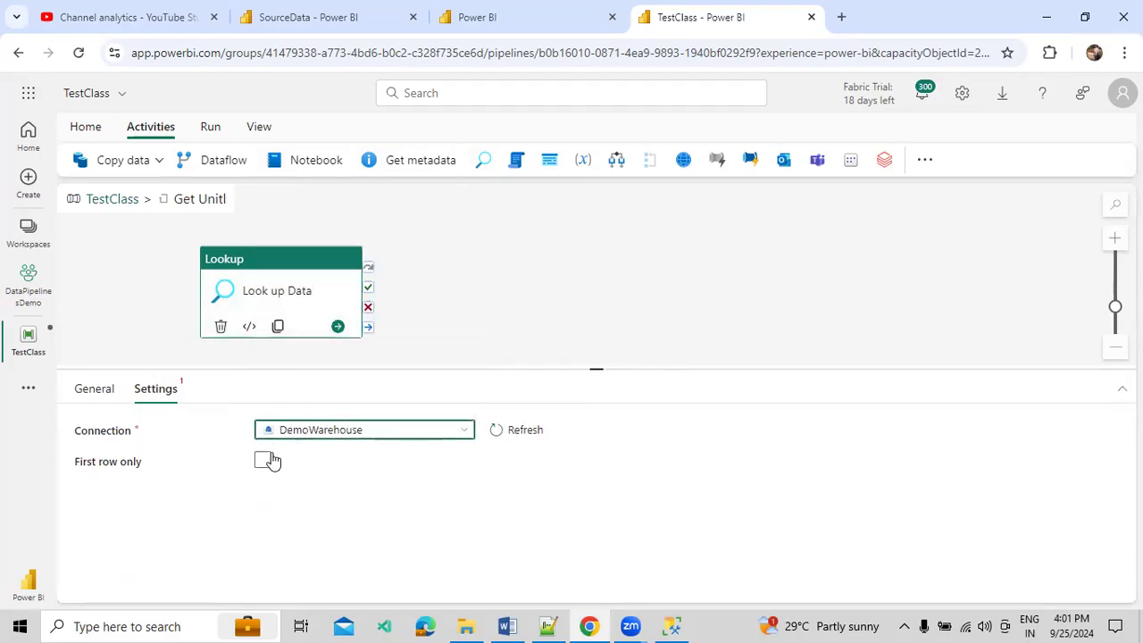
pyautogui.click(263, 546)
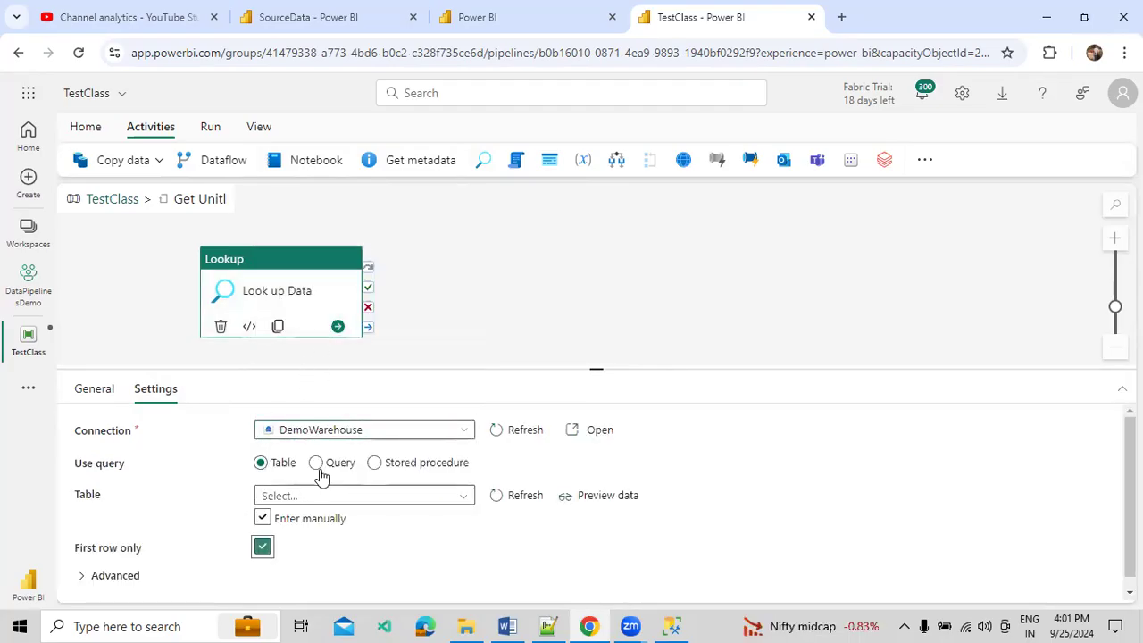
pyautogui.click(492, 497)
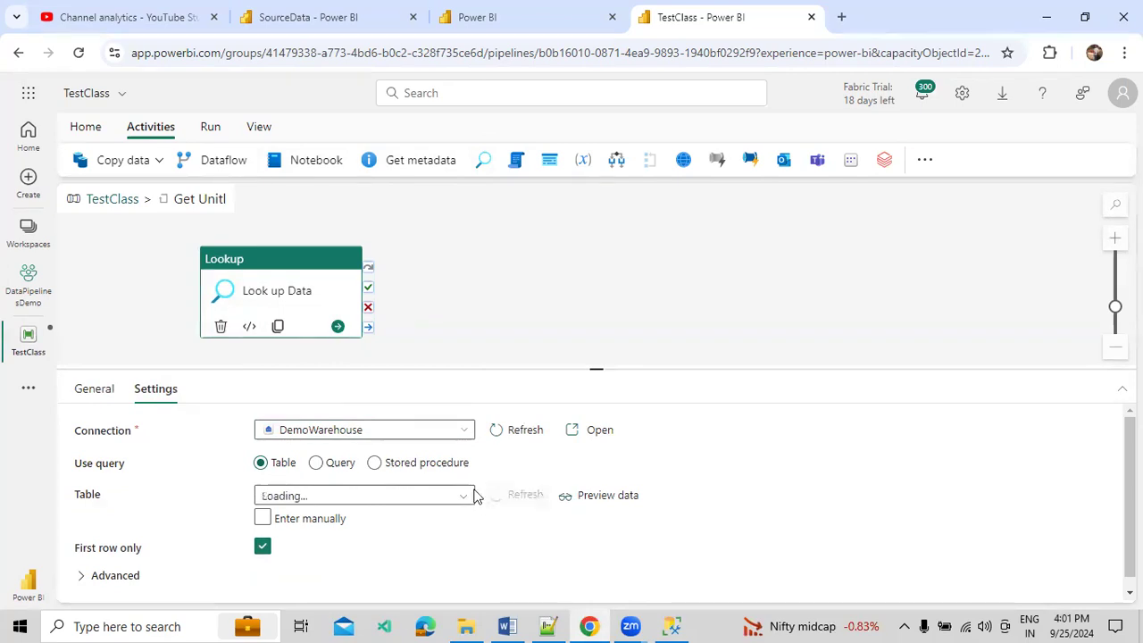
pyautogui.click(317, 465)
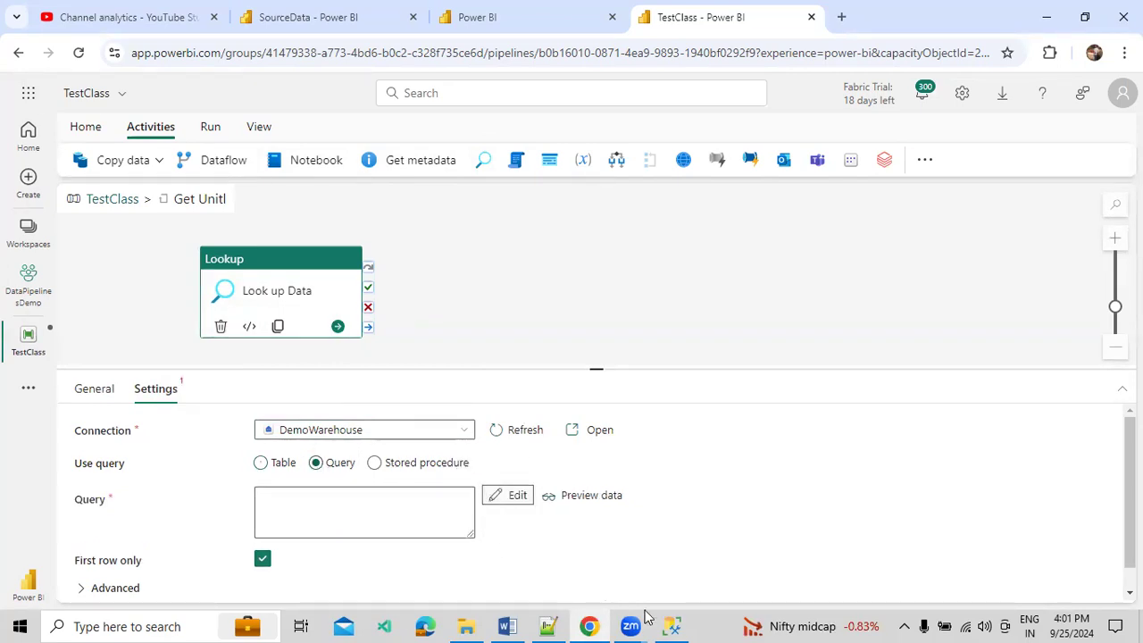
# Step: Copy SELECT * FROM TempCheck from SQL Server Management Studio and use it as the query of the Look up Data activity in the browser
pyautogui.click(672, 626)
pyautogui.click(430, 351)
pyautogui.moveTo(340, 327); pyautogui.dragTo(107, 334)
pyautogui.hotkey('ctrl', 'c')
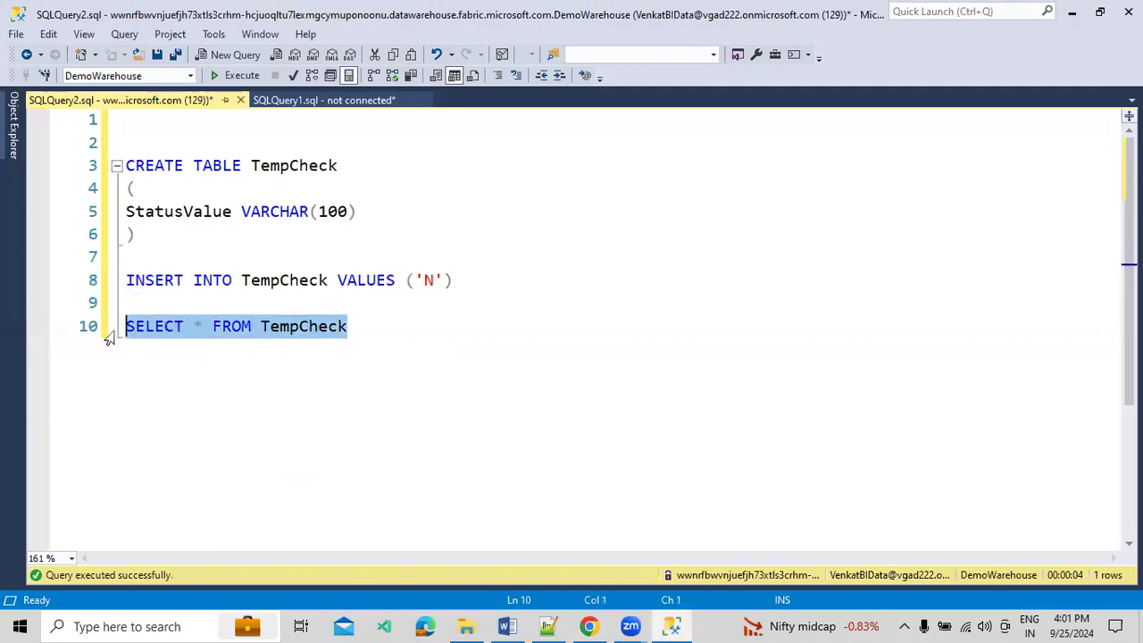
pyautogui.click(591, 626)
pyautogui.click(339, 362)
pyautogui.hotkey('ctrl', 'v')
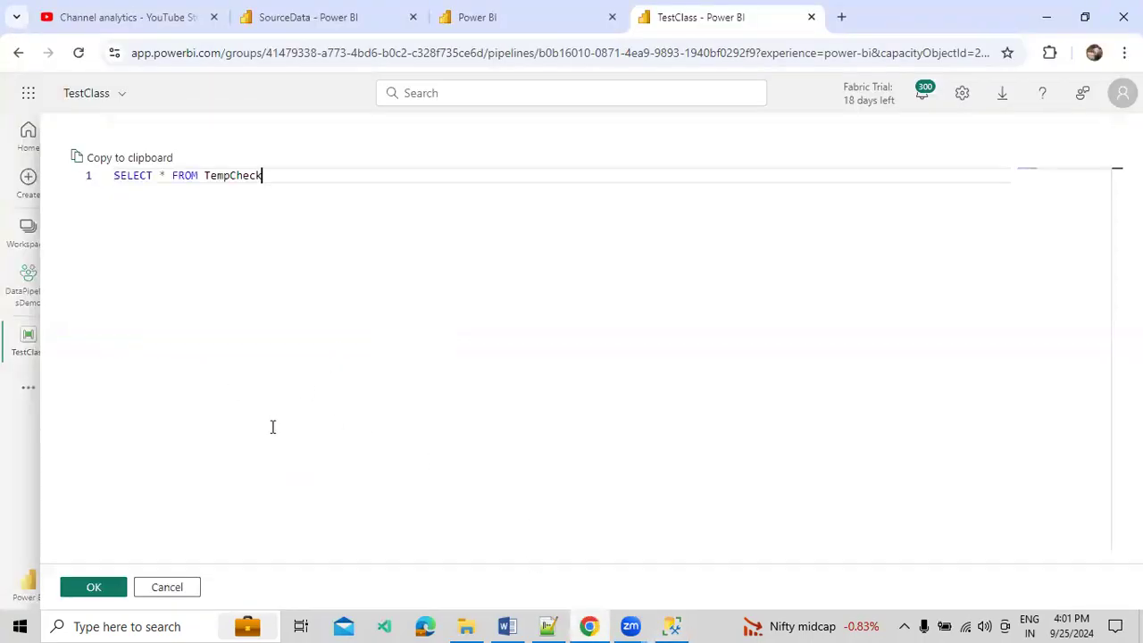
pyautogui.click(114, 587)
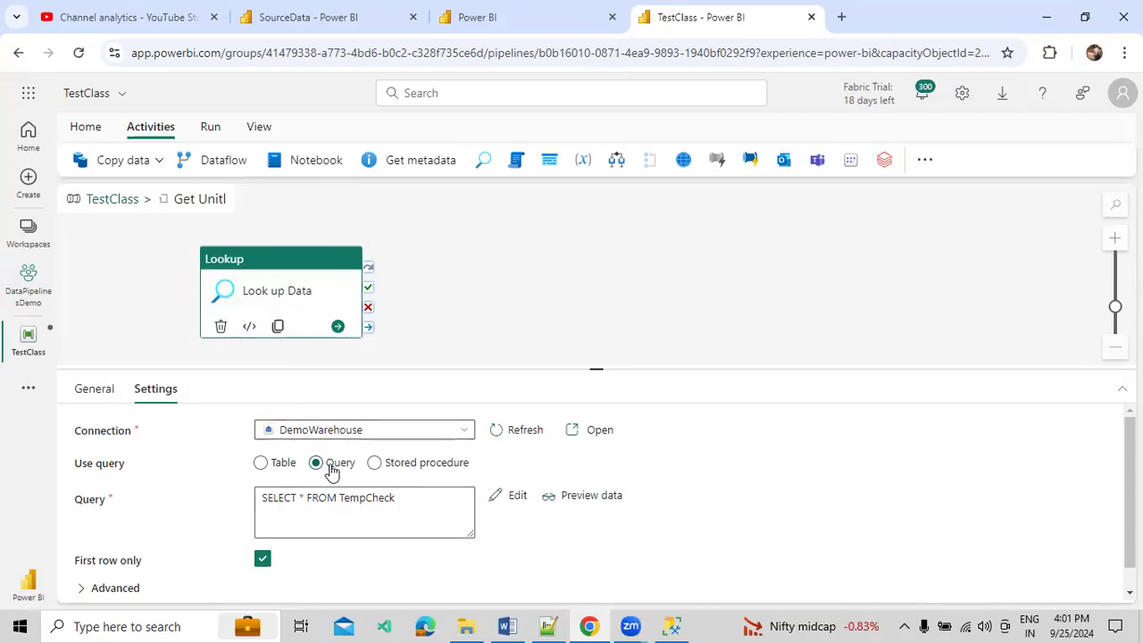
pyautogui.click(301, 497)
pyautogui.scroll(-1, 305, 500)
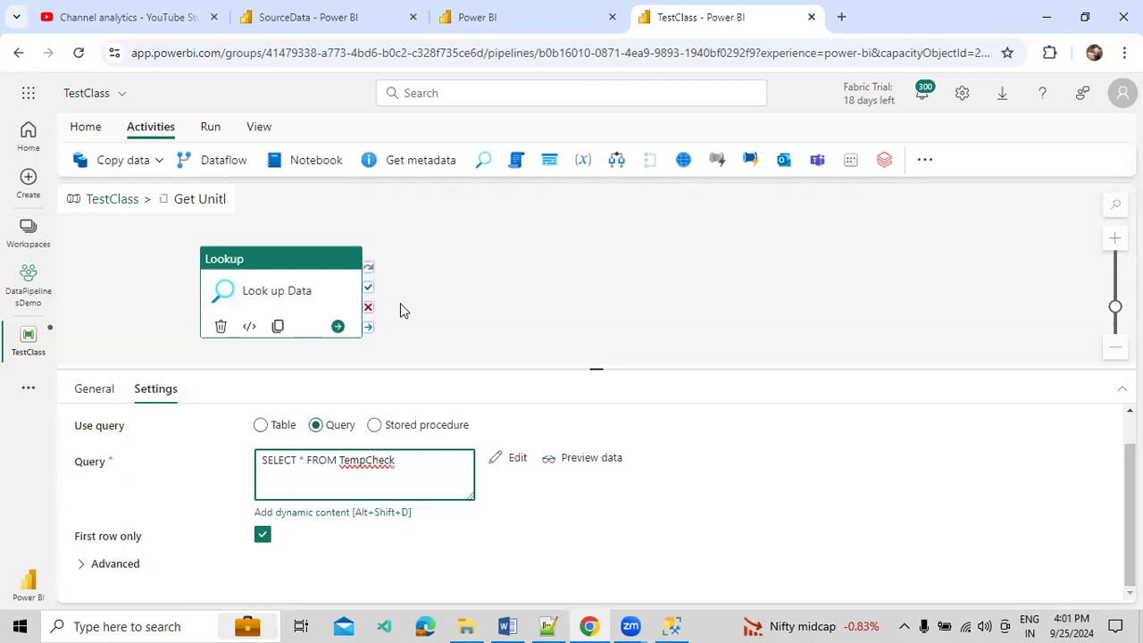
# Step: Add an If Condition activity that follows the success of Look up Data, and name it Conditon Check
pyautogui.click(616, 160)
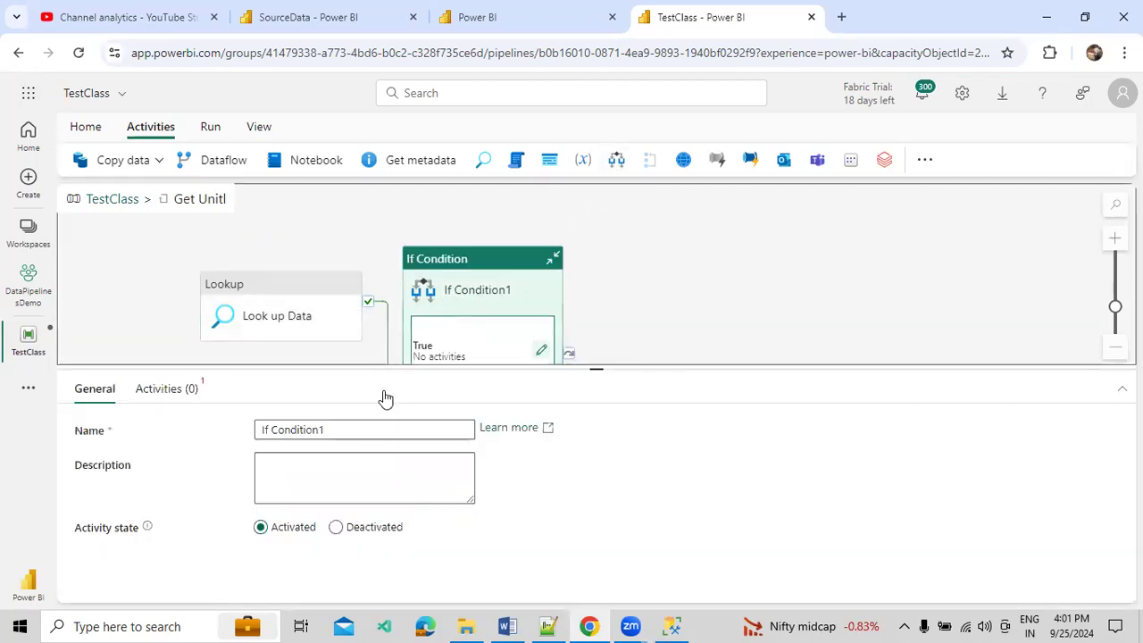
pyautogui.moveTo(357, 432); pyautogui.dragTo(254, 437)
pyautogui.write('Con')
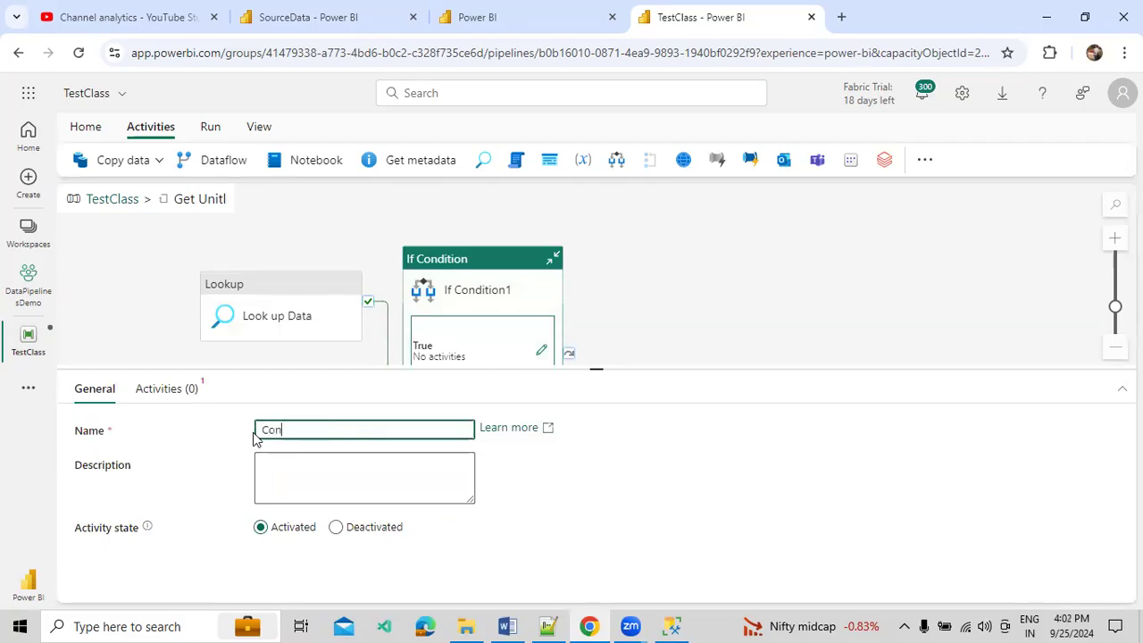
pyautogui.write('diton Check')
pyautogui.click(659, 321)
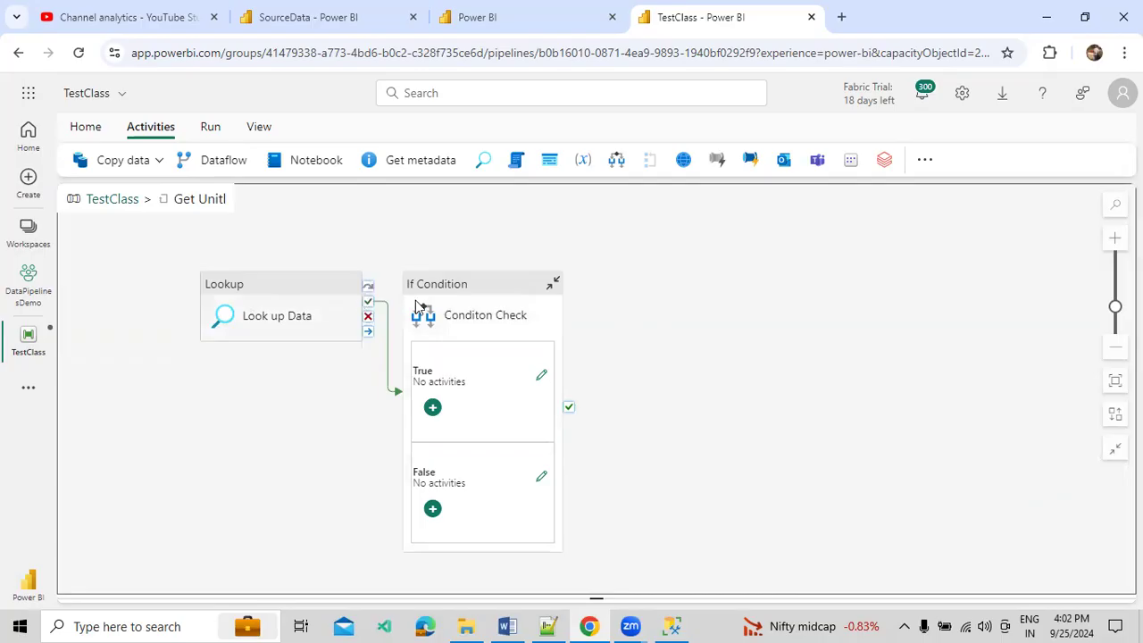
pyautogui.click(301, 309)
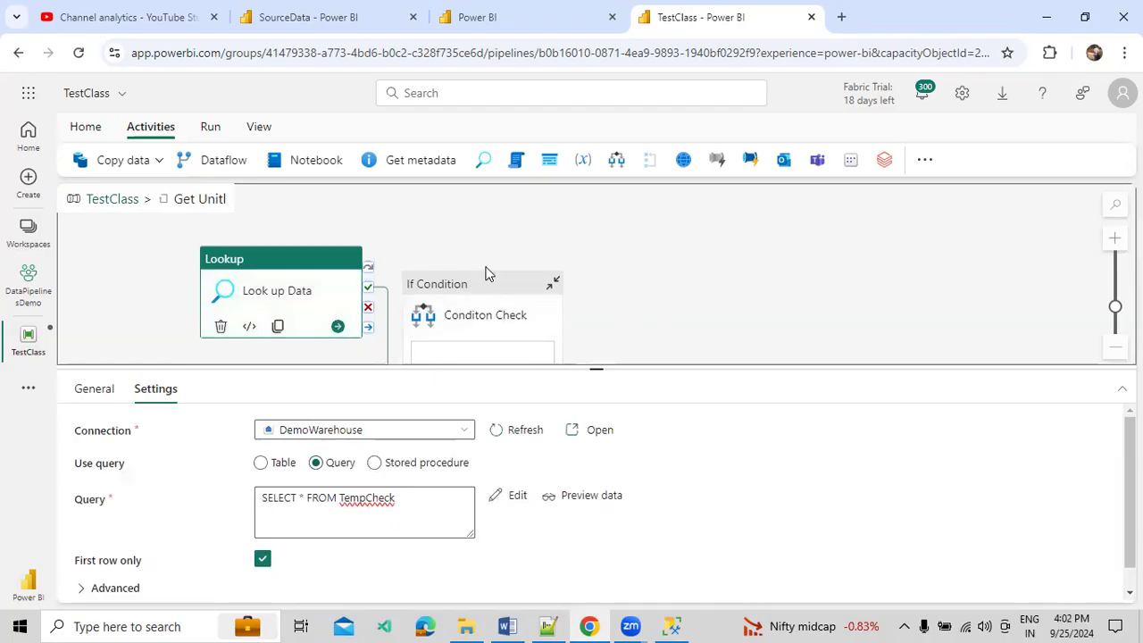
pyautogui.click(459, 289)
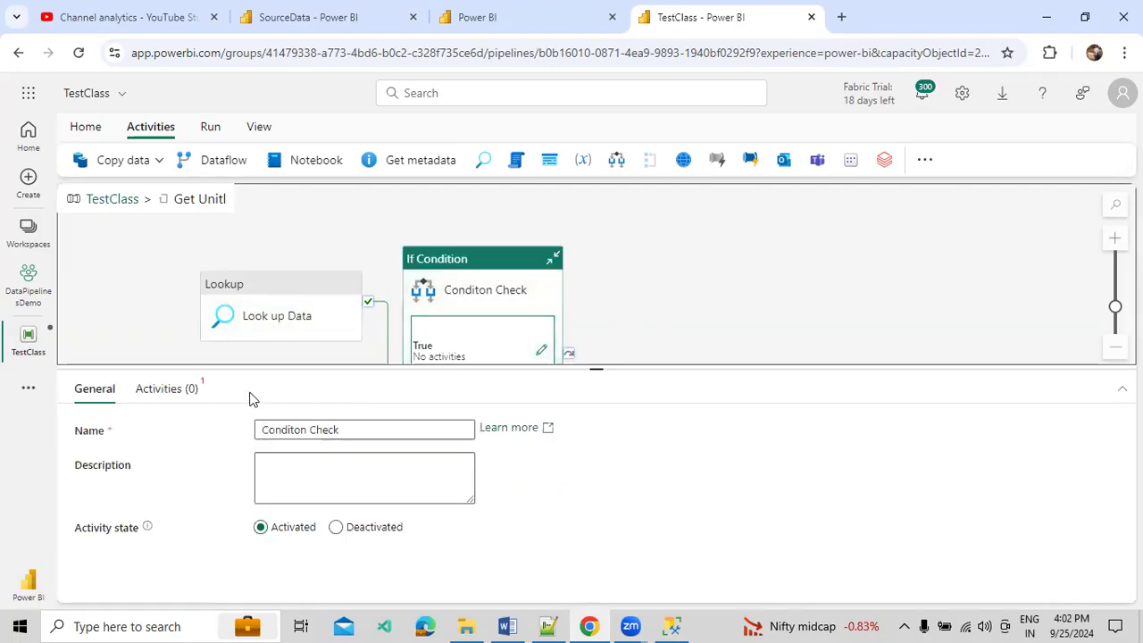
pyautogui.click(195, 393)
pyautogui.click(354, 460)
pyautogui.click(345, 484)
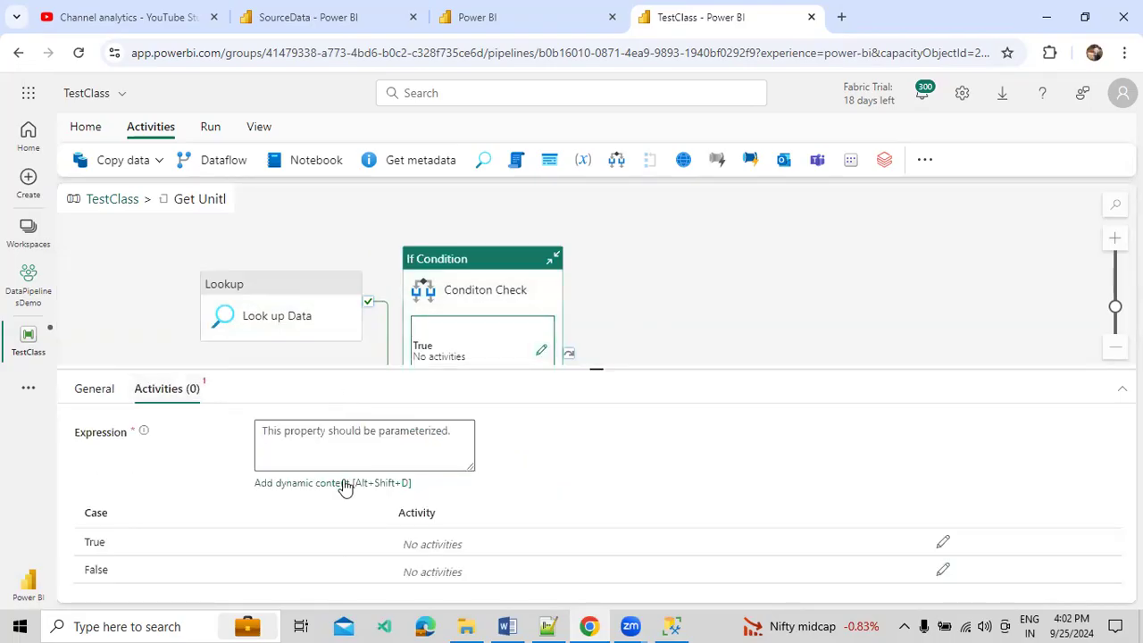
pyautogui.click(709, 264)
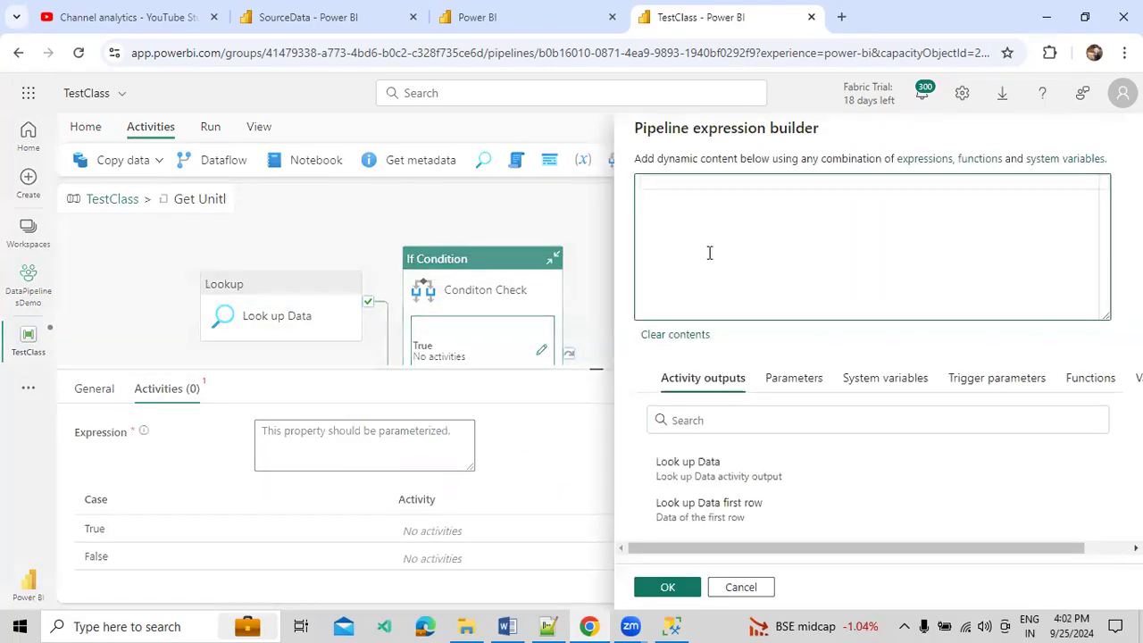
pyautogui.write('@ewu')
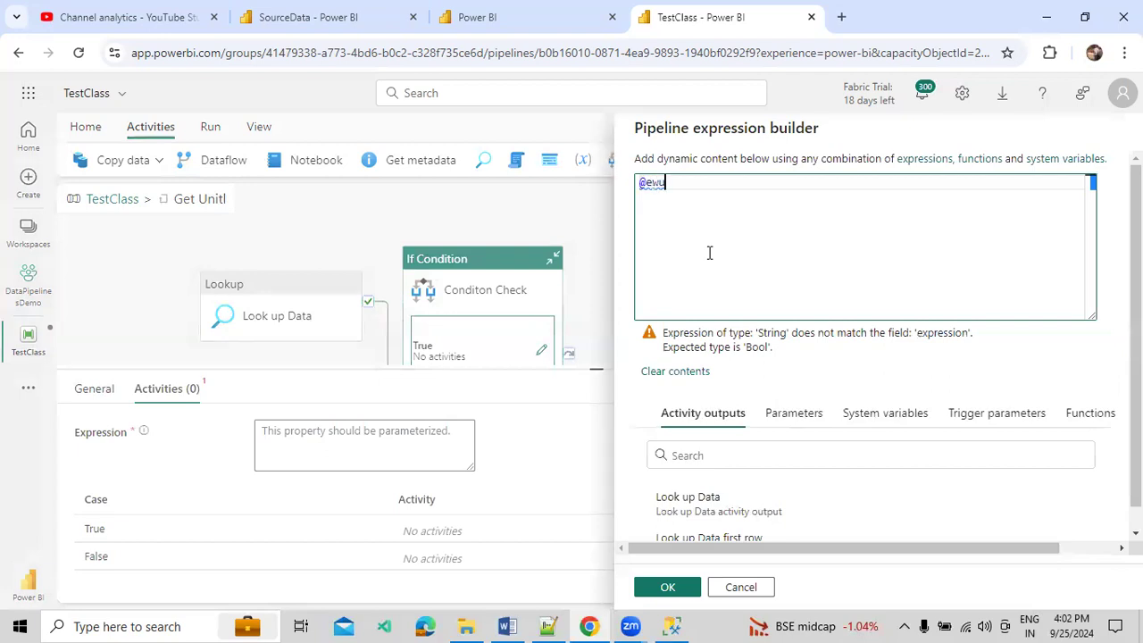
pyautogui.press('BackSpace')
pyautogui.press('BackSpace')
pyautogui.write('eq')
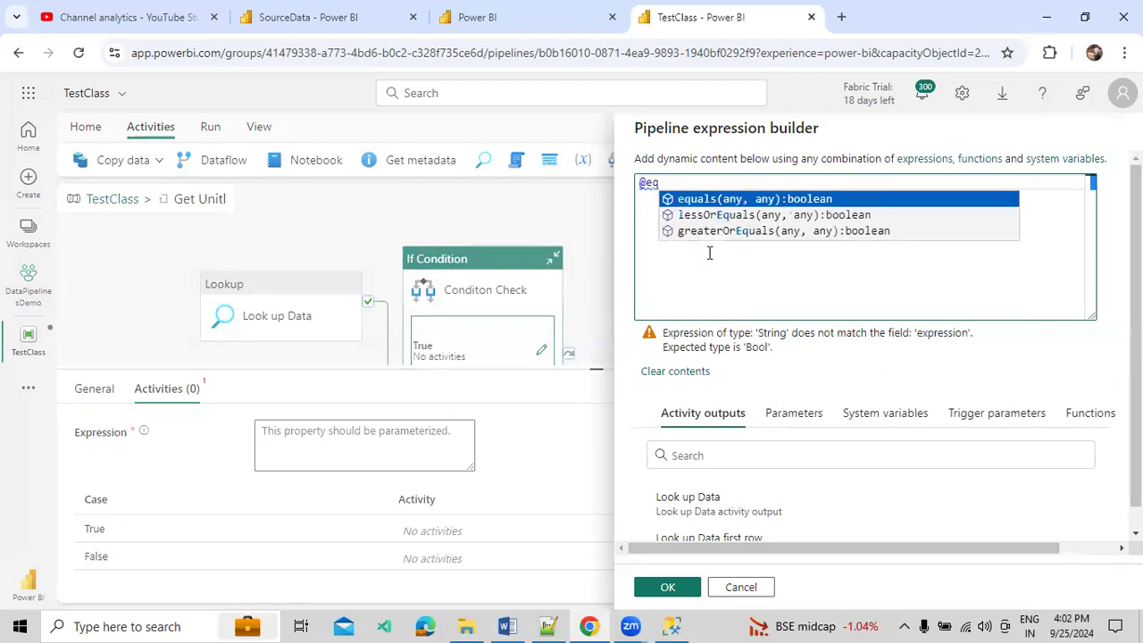
pyautogui.press('Return')
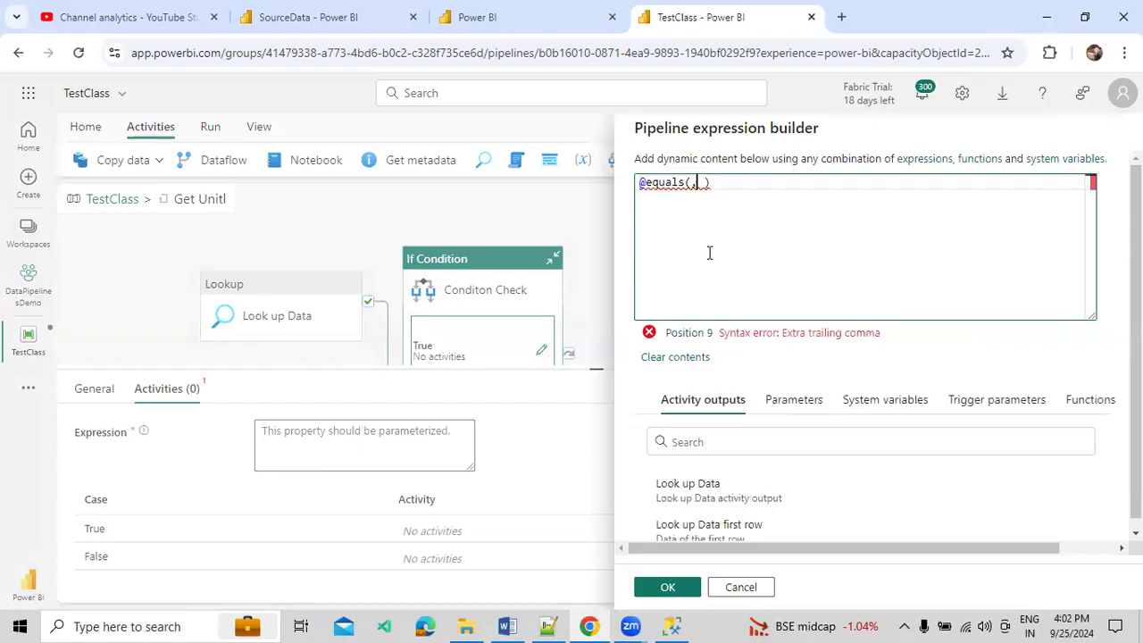
# Step: Compare Look up Data's output.firstRow.StatusValue with 'Y' in the browser expression, copying the column name StatusValue from SQL Server Management Studio
pyautogui.click(755, 536)
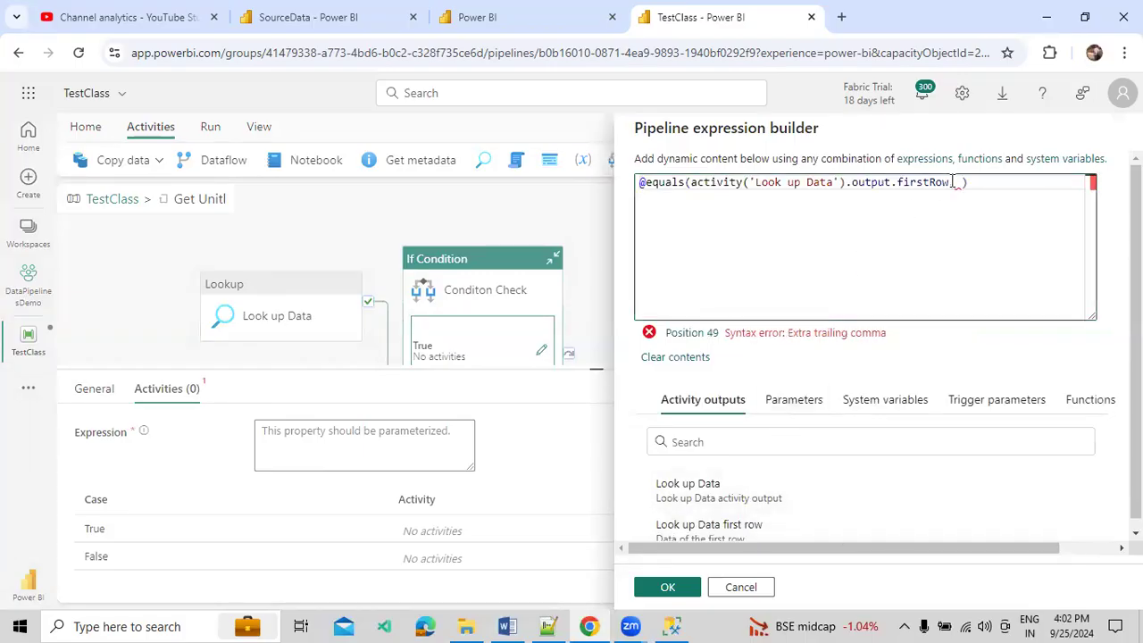
pyautogui.write('.')
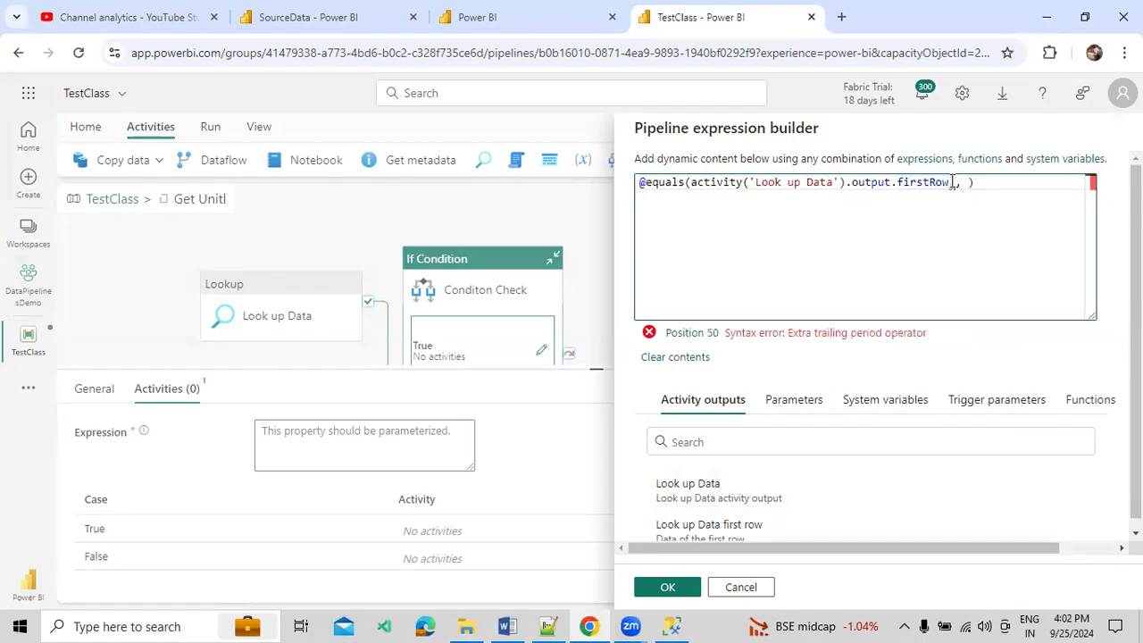
pyautogui.click(670, 626)
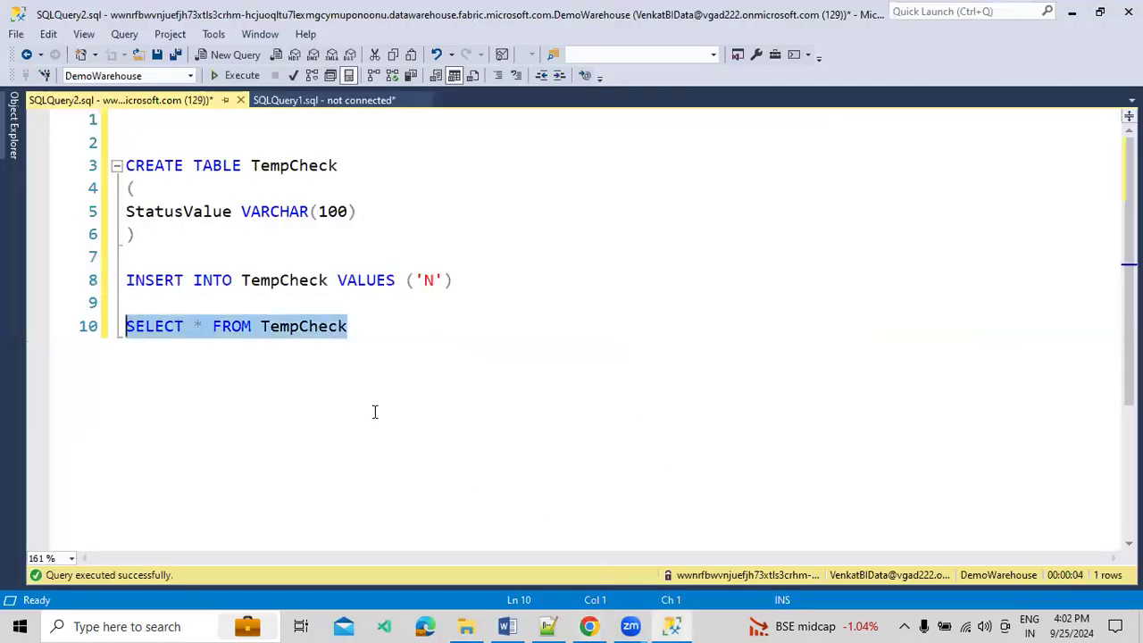
pyautogui.doubleClick(199, 216)
pyautogui.hotkey('ctrl', 'c')
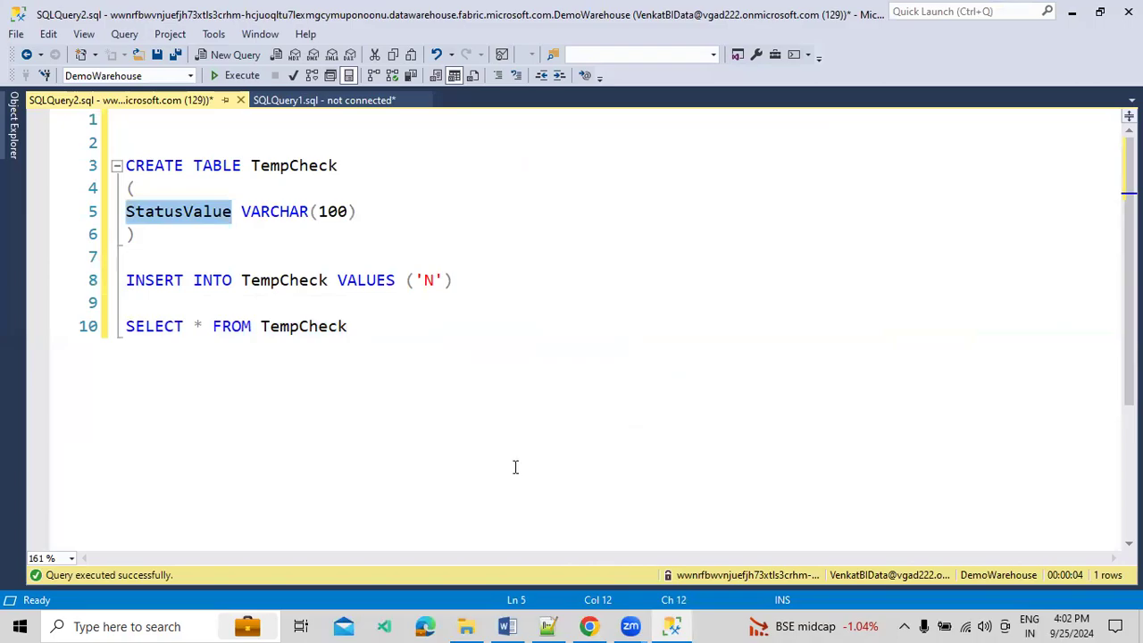
pyautogui.click(588, 626)
pyautogui.hotkey('ctrl', 'v')
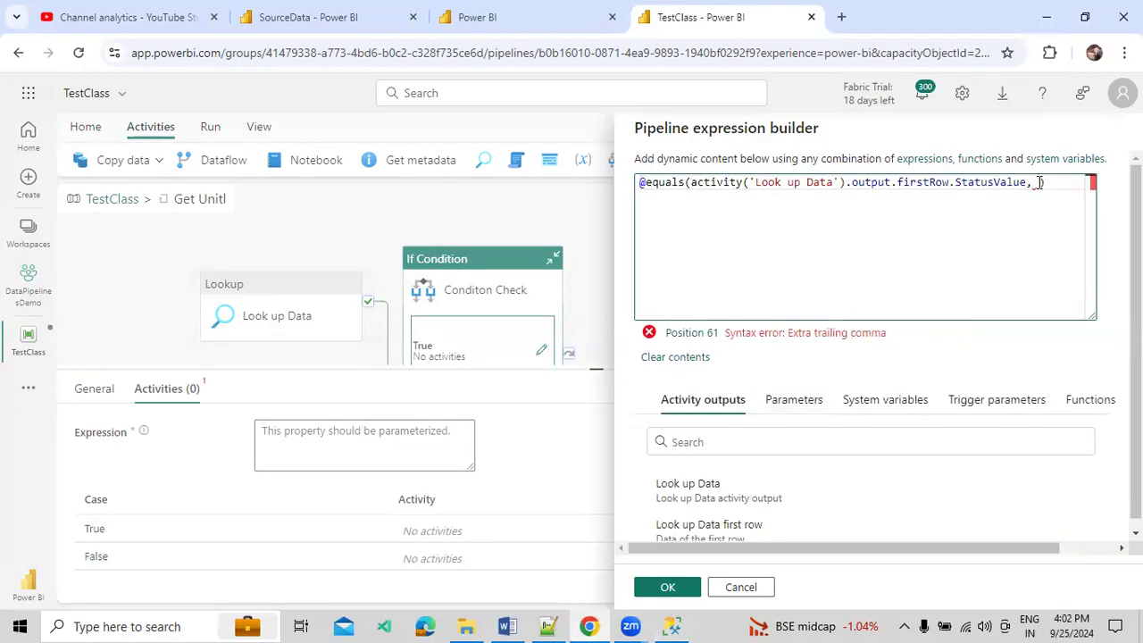
pyautogui.write("'")
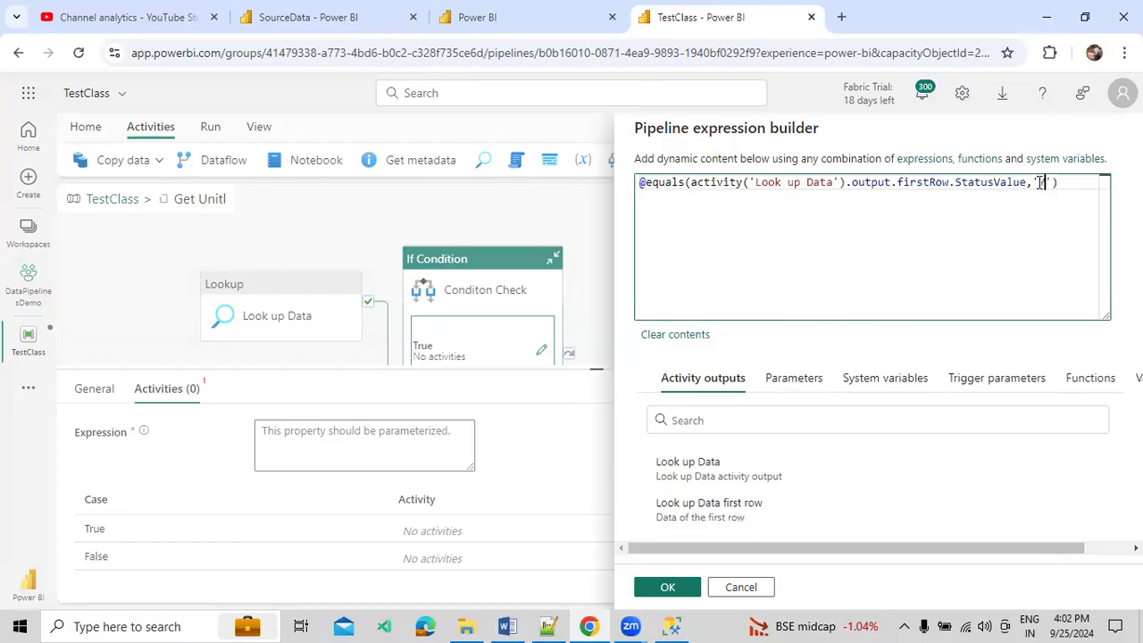
pyautogui.write('Y')
# Step: Check the expression against the TempCheck script in SQL Server Management Studio, and accept it for Conditon Check in the browser
pyautogui.moveTo(693, 183); pyautogui.dragTo(809, 183)
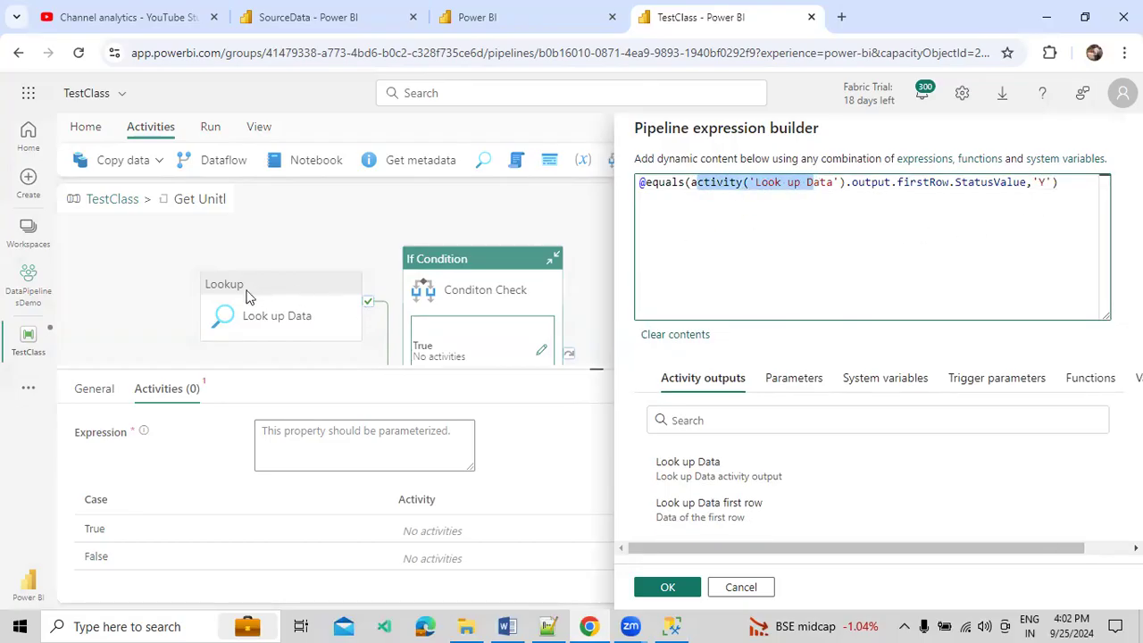
pyautogui.click(980, 182)
pyautogui.moveTo(1039, 183); pyautogui.dragTo(1047, 182)
pyautogui.click(1029, 198)
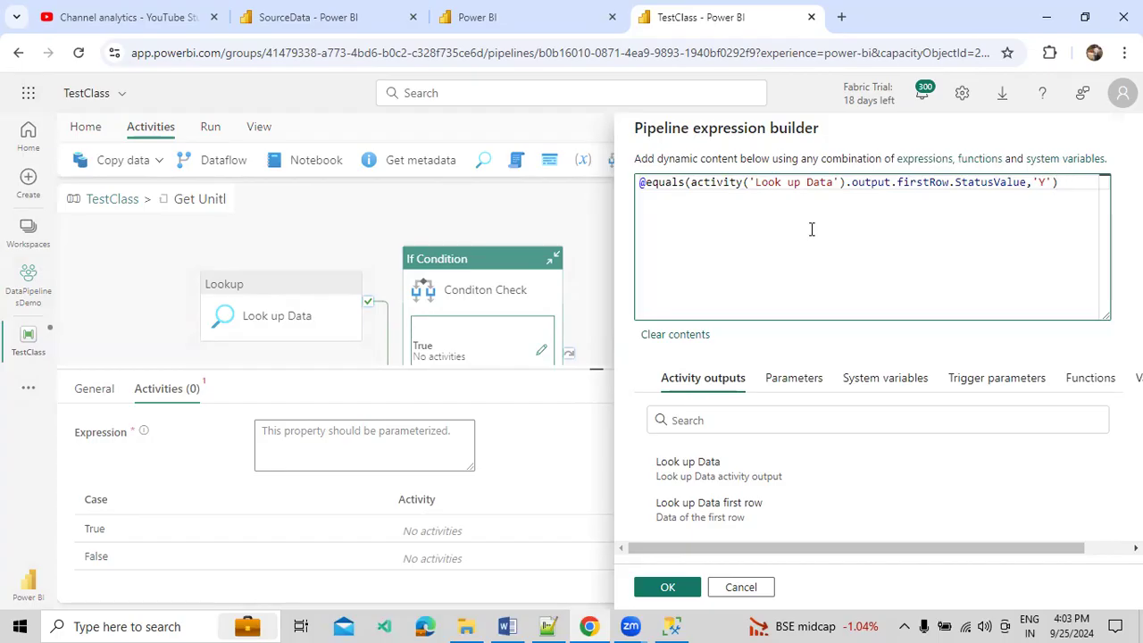
pyautogui.click(672, 626)
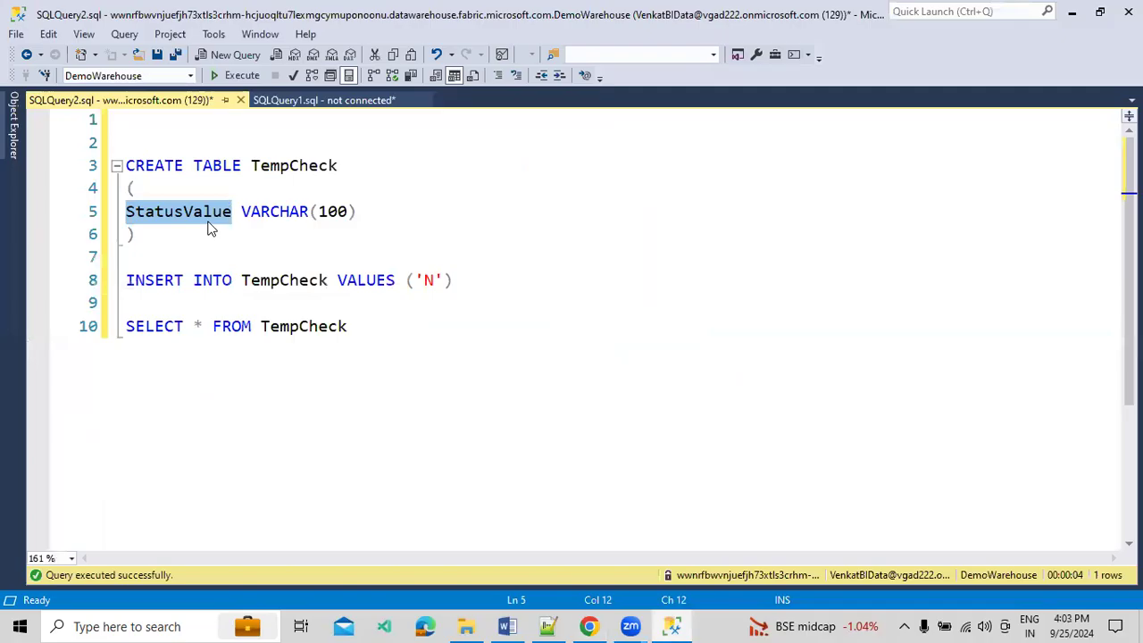
pyautogui.click(590, 627)
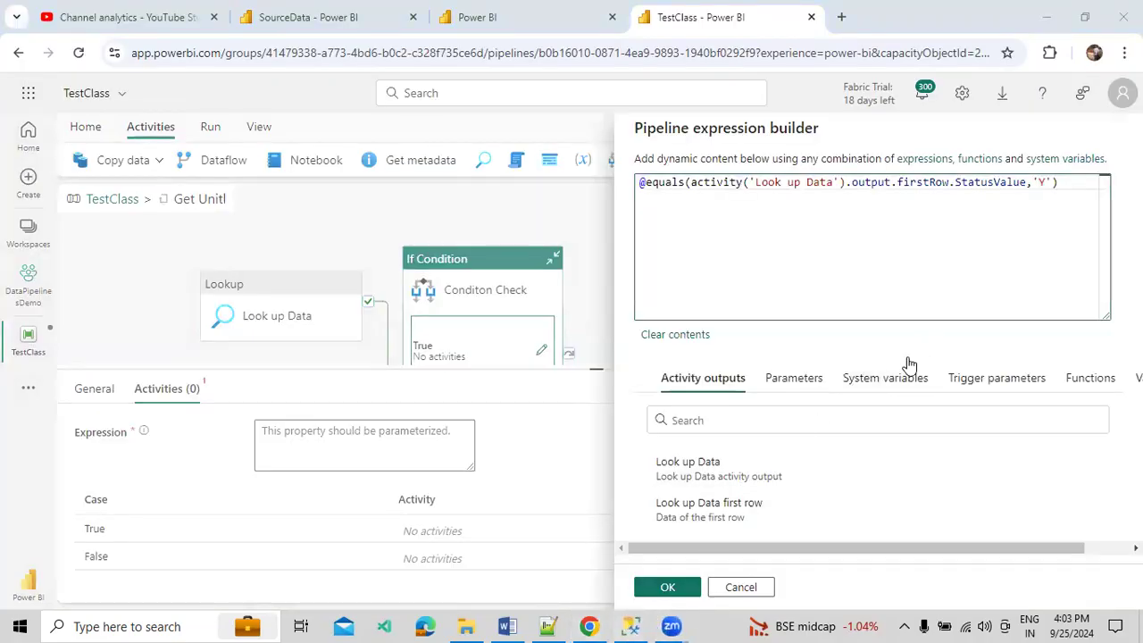
pyautogui.click(670, 588)
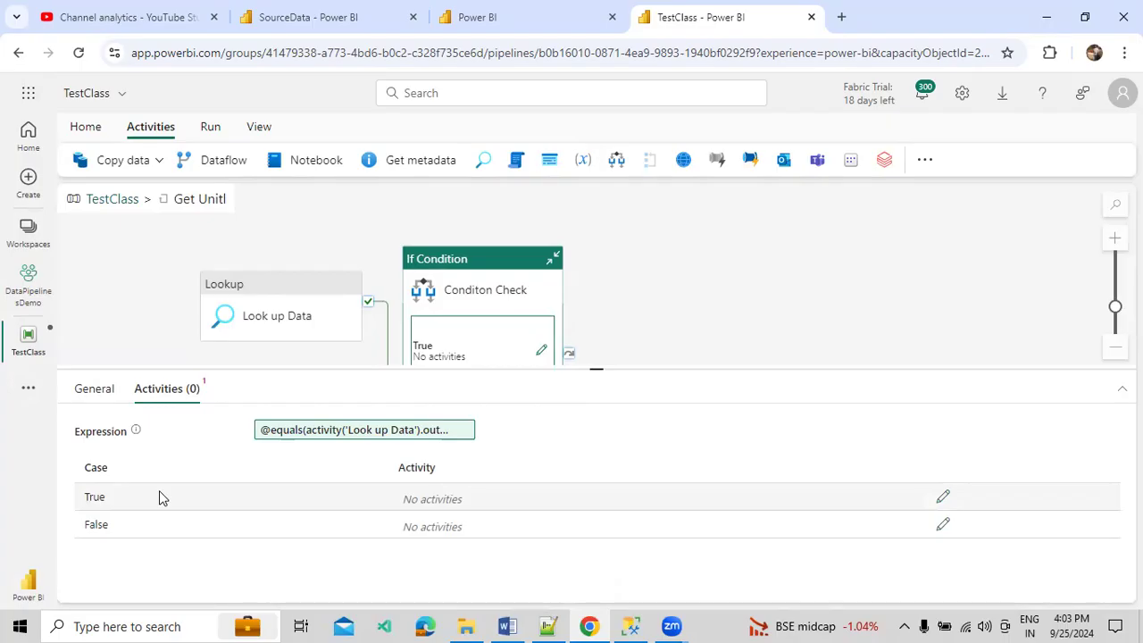
# Step: Add a Copy data activity to the True case of Conditon Check and name it Data Check
pyautogui.click(942, 498)
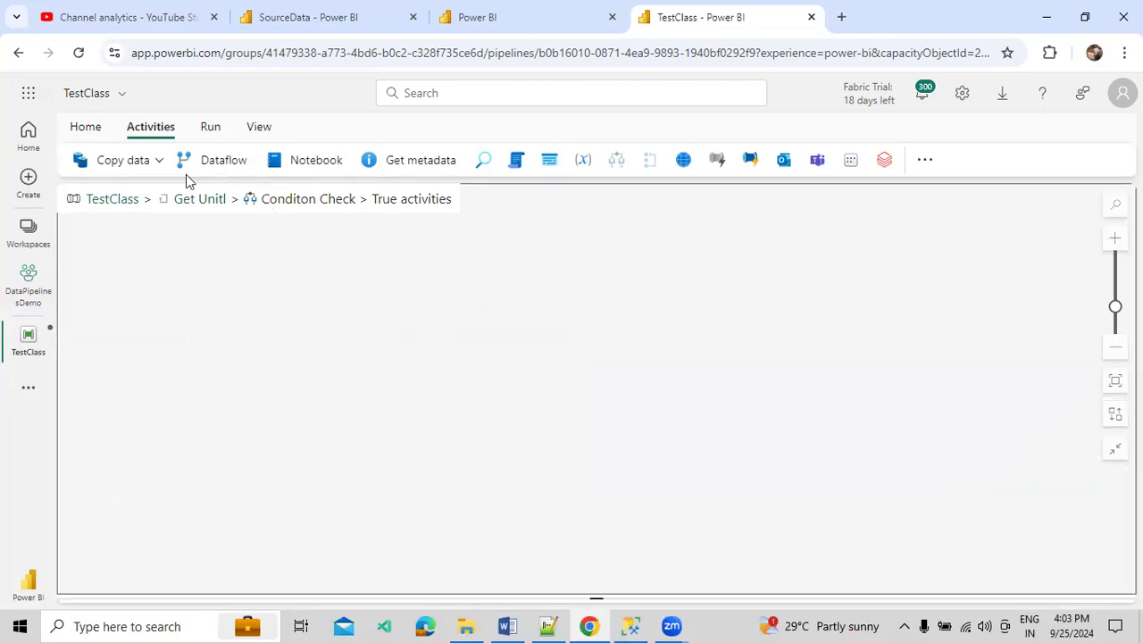
pyautogui.click(157, 161)
pyautogui.click(106, 192)
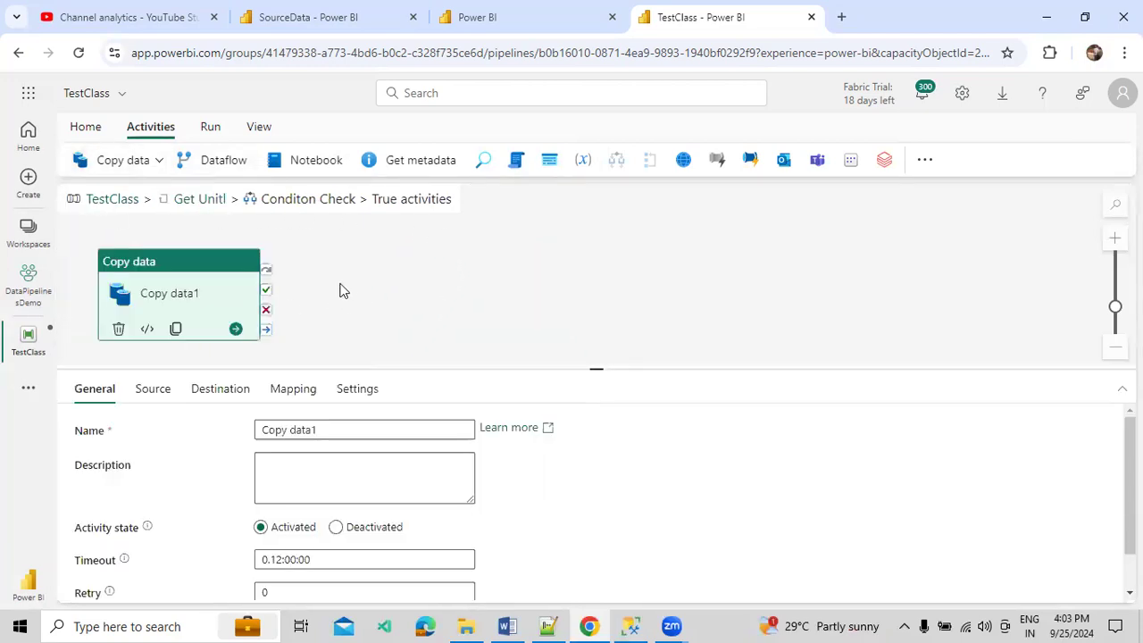
pyautogui.moveTo(209, 276); pyautogui.dragTo(398, 268)
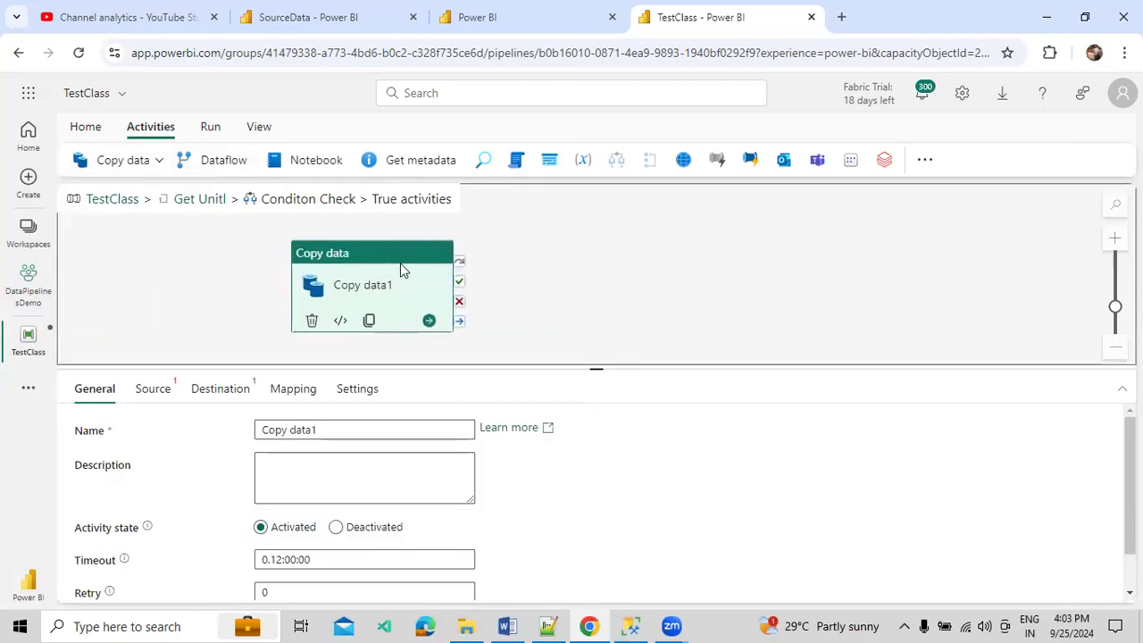
pyautogui.tripleClick(344, 429)
pyautogui.write('Data Check')
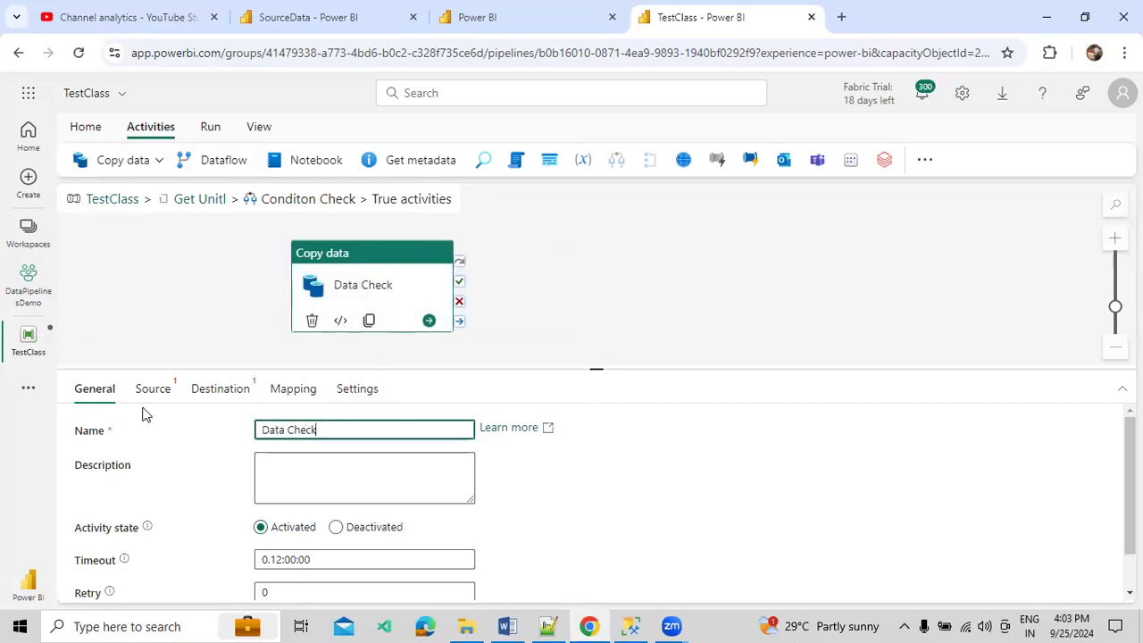
# Step: Set the source connection of the Data Check activity to the SourceData (DataValidation) lakehouse from the OneLake data hub
pyautogui.click(152, 391)
pyautogui.click(278, 432)
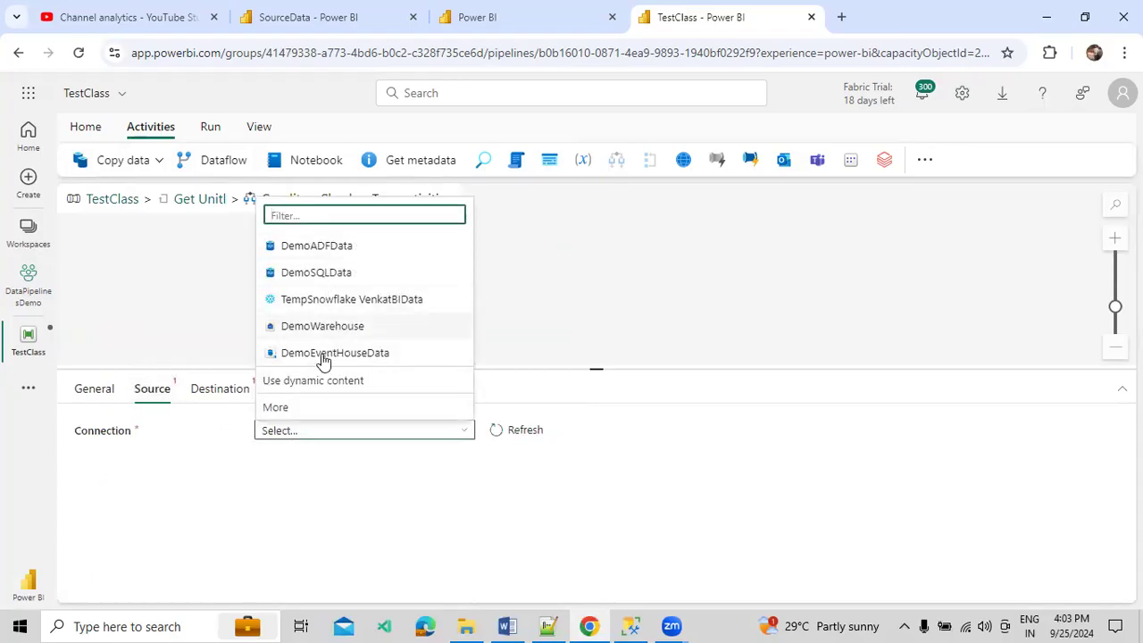
pyautogui.click(310, 409)
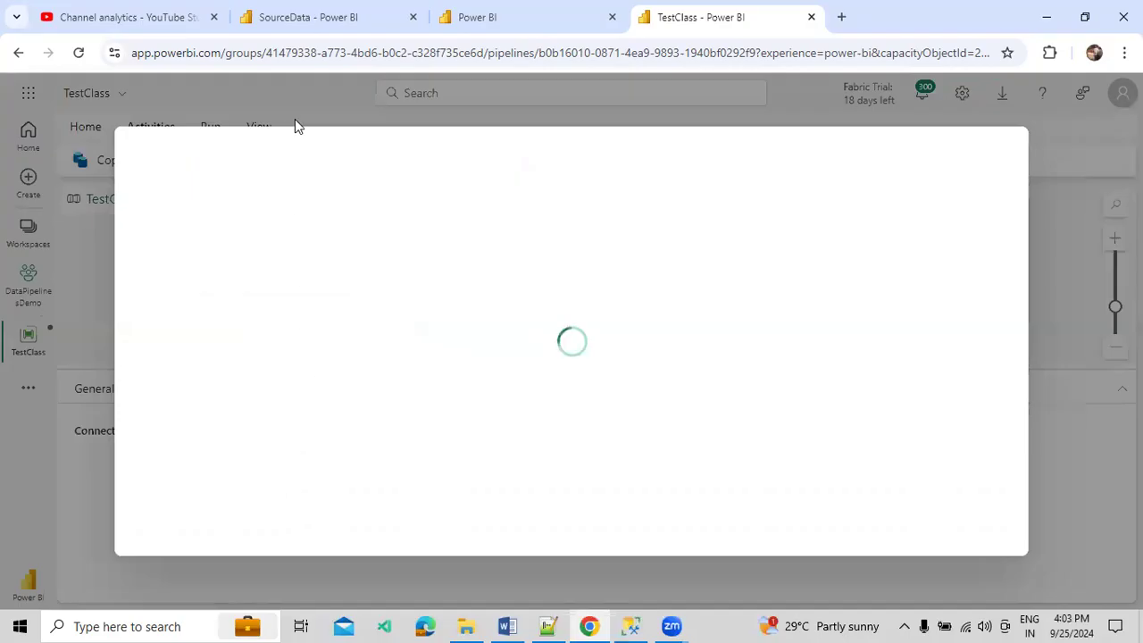
pyautogui.click(299, 17)
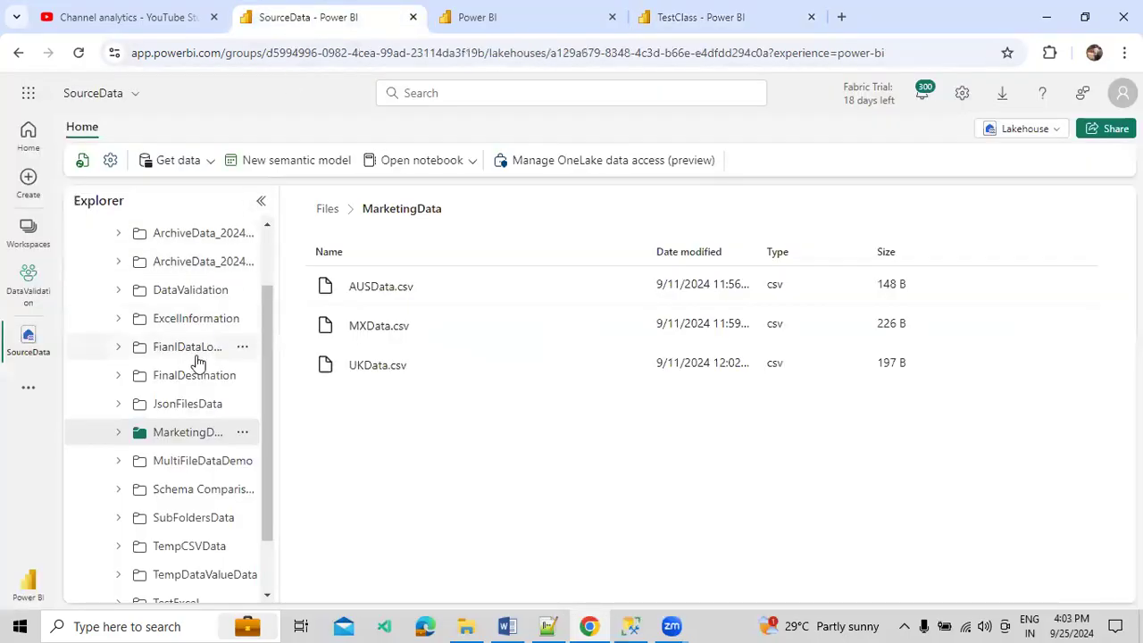
pyautogui.click(706, 17)
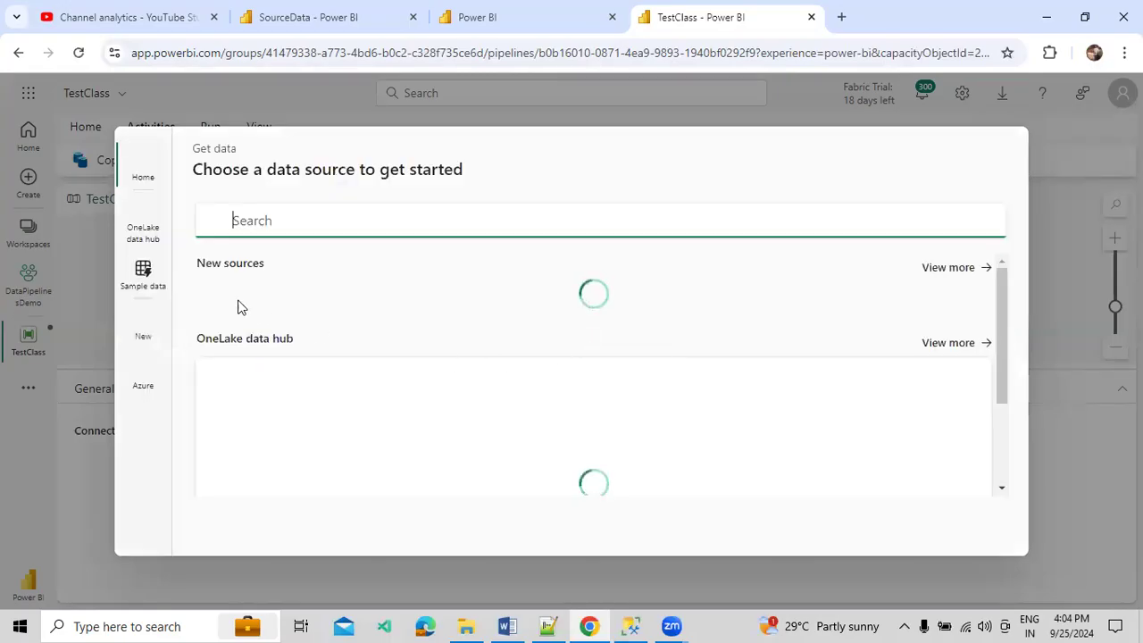
pyautogui.click(140, 233)
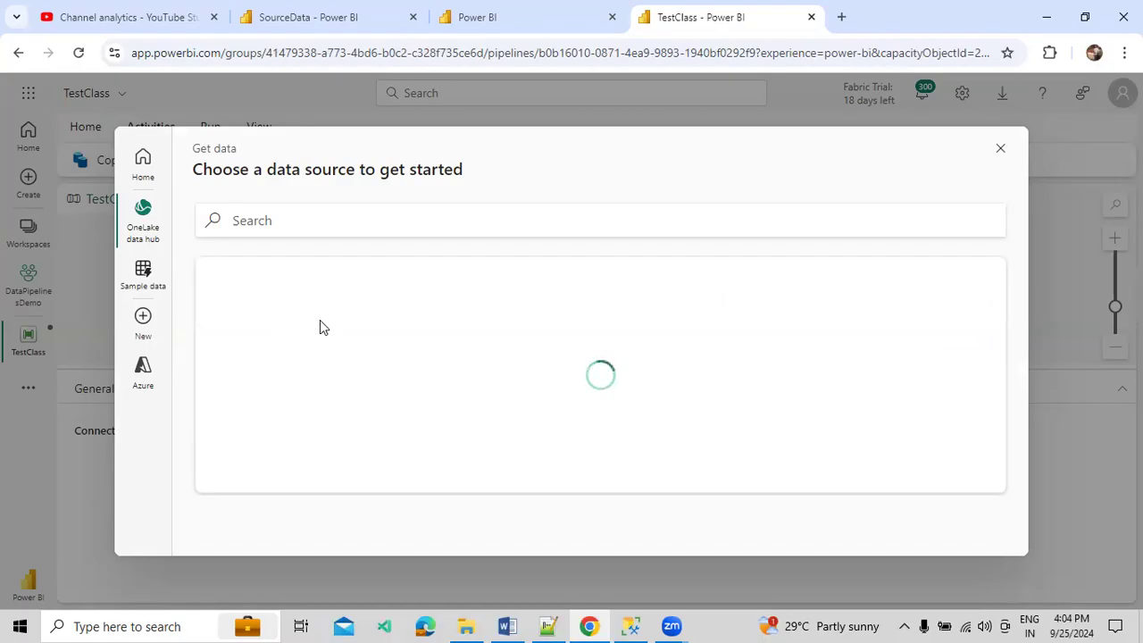
pyautogui.click(322, 350)
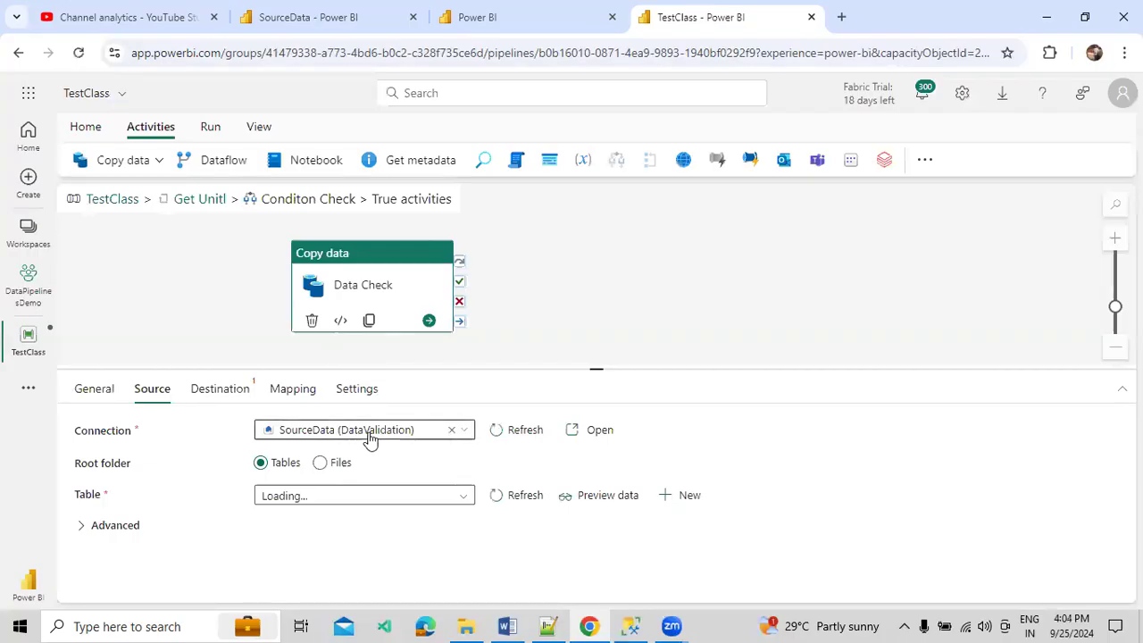
# Step: Configure the Data Check source to read the file MarketingData/AUSData.csv from Files in DelimitedText format
pyautogui.click(321, 463)
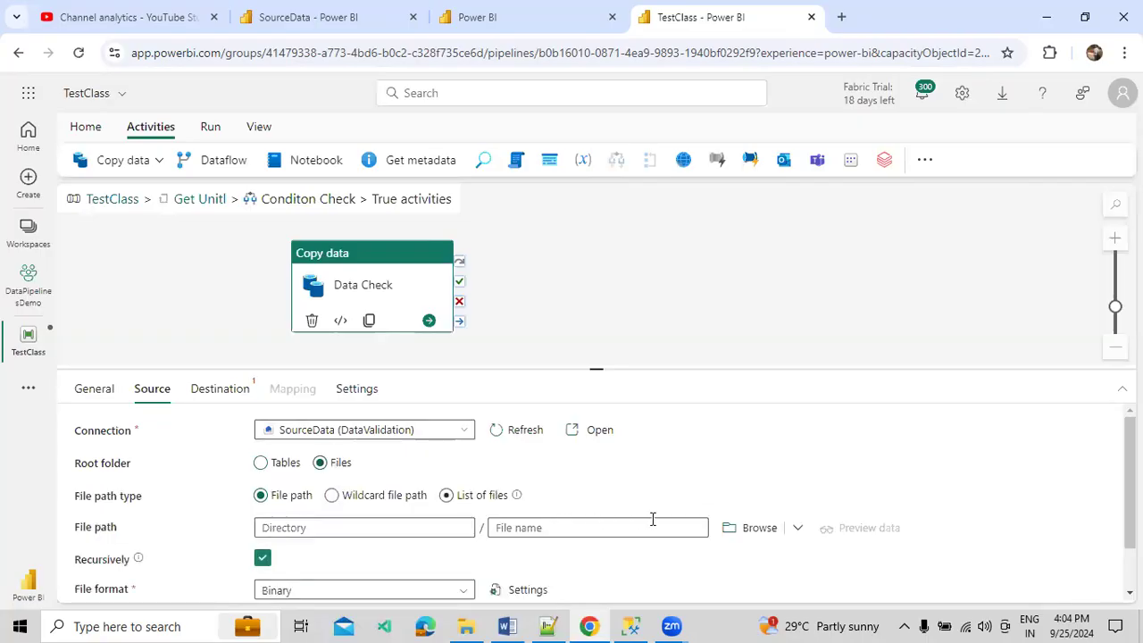
pyautogui.click(747, 528)
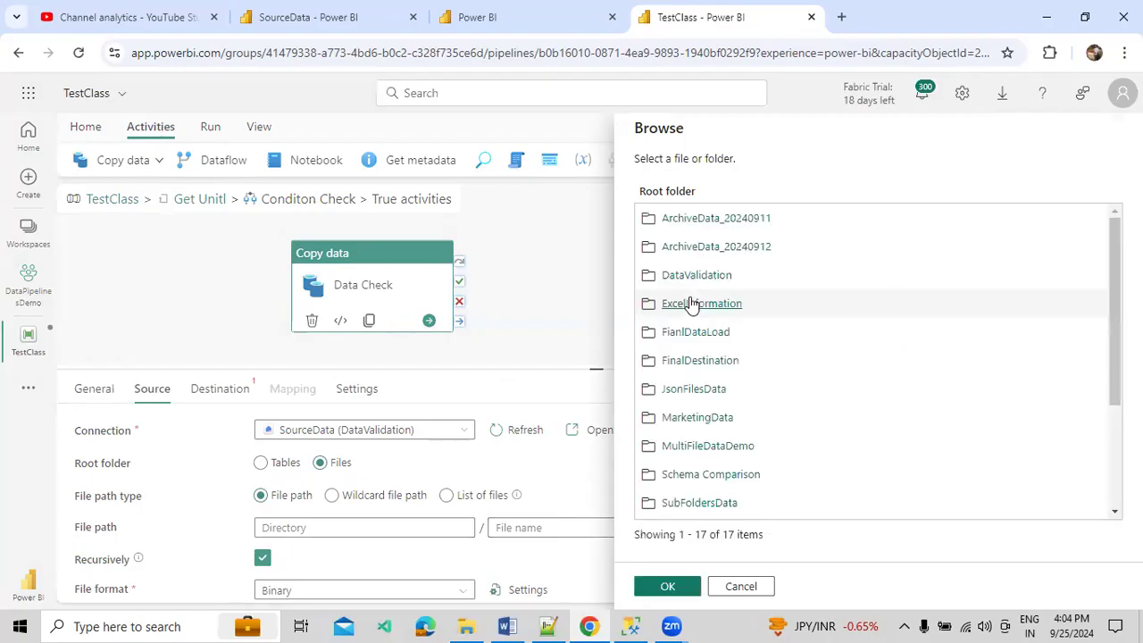
pyautogui.click(697, 418)
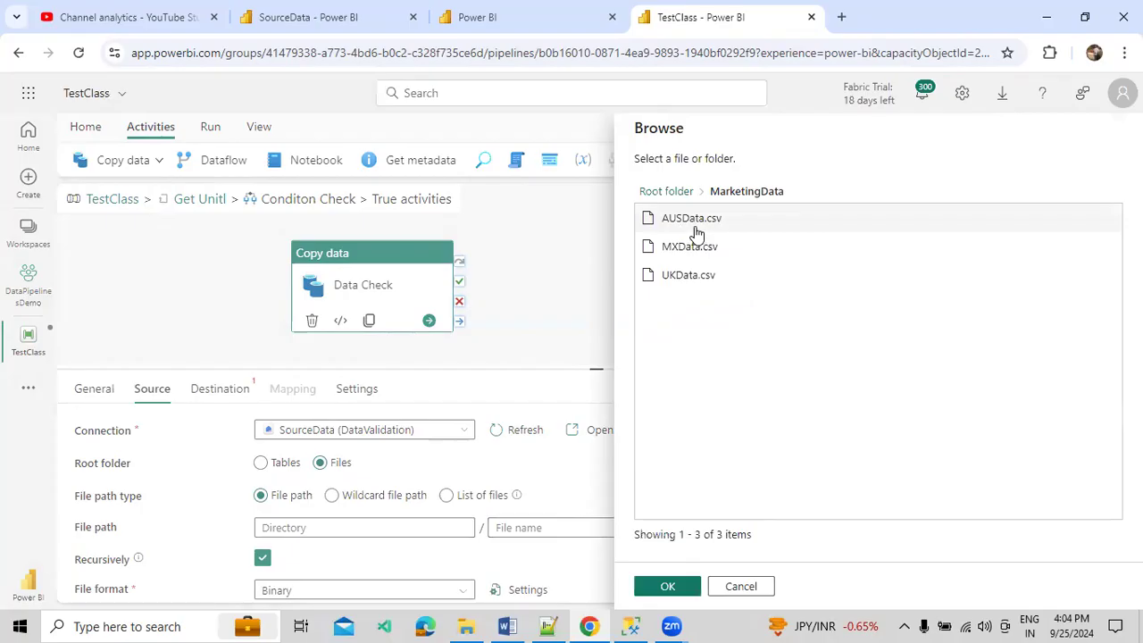
pyautogui.click(697, 224)
pyautogui.click(669, 586)
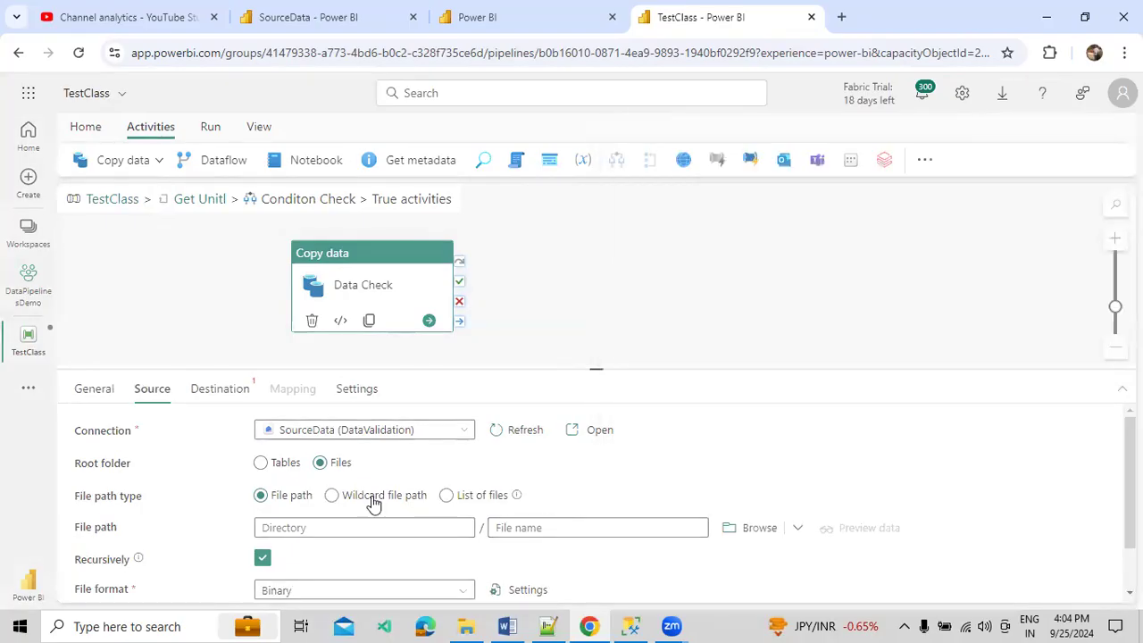
pyautogui.scroll(-1, 374, 505)
pyautogui.click(330, 545)
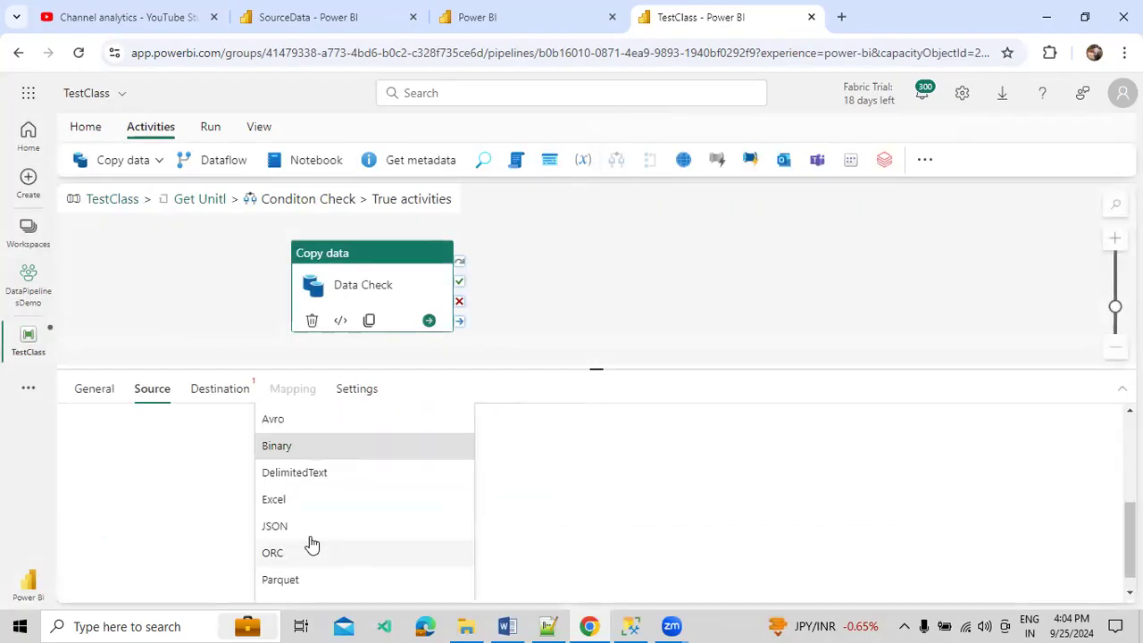
pyautogui.click(294, 474)
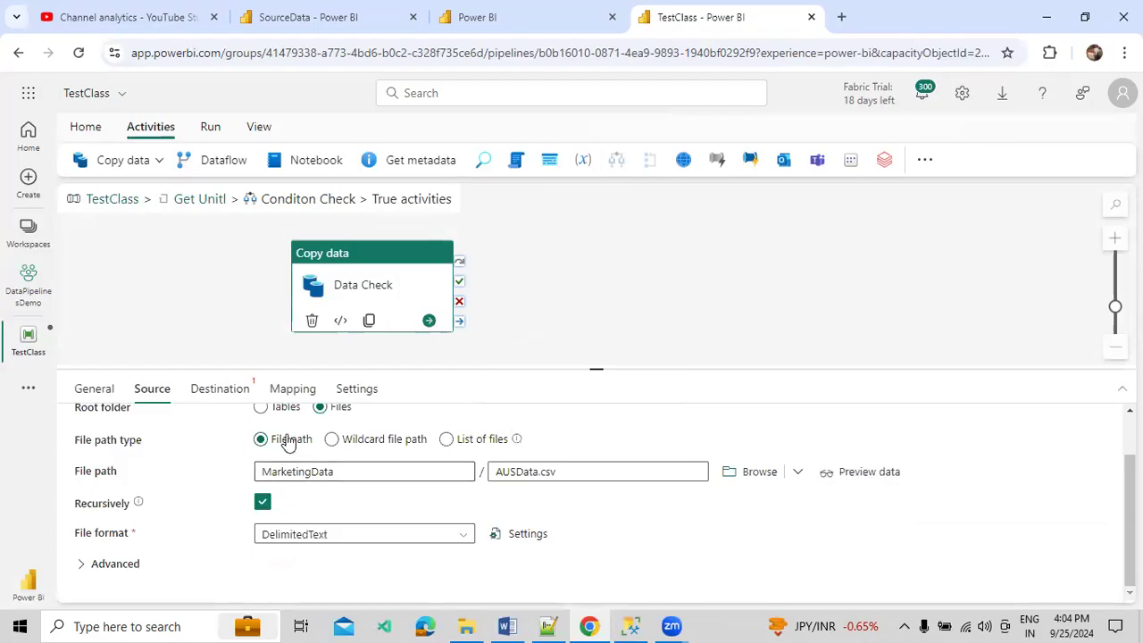
# Step: Set the Data Check destination to DemoWarehouse with an auto-created table named dbo.TempuntilData
pyautogui.click(232, 399)
pyautogui.click(331, 439)
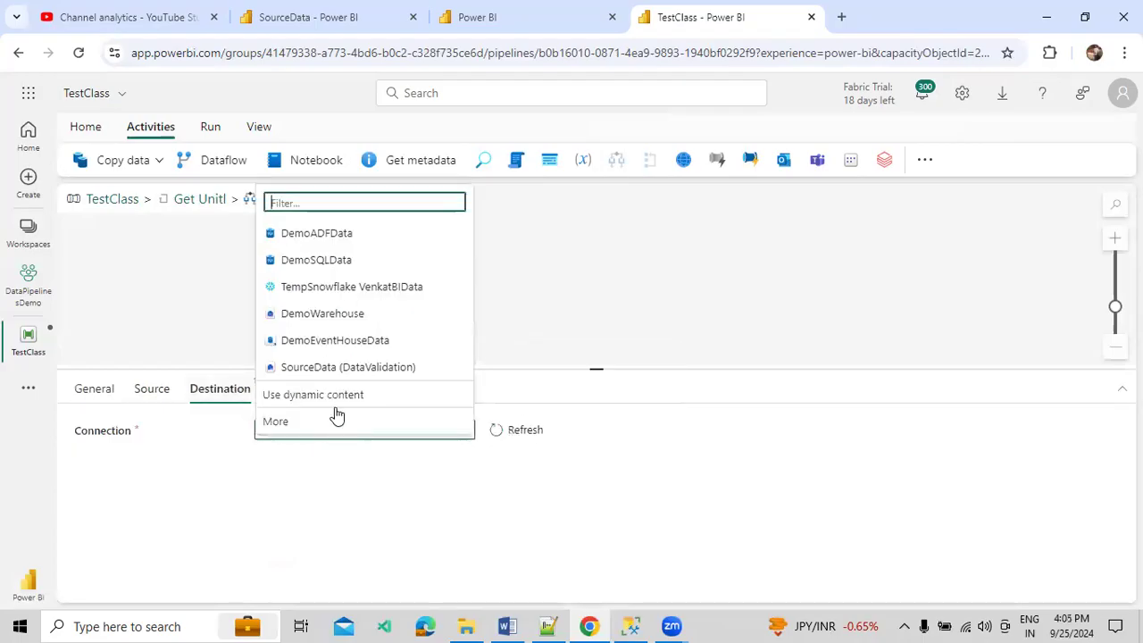
pyautogui.click(351, 313)
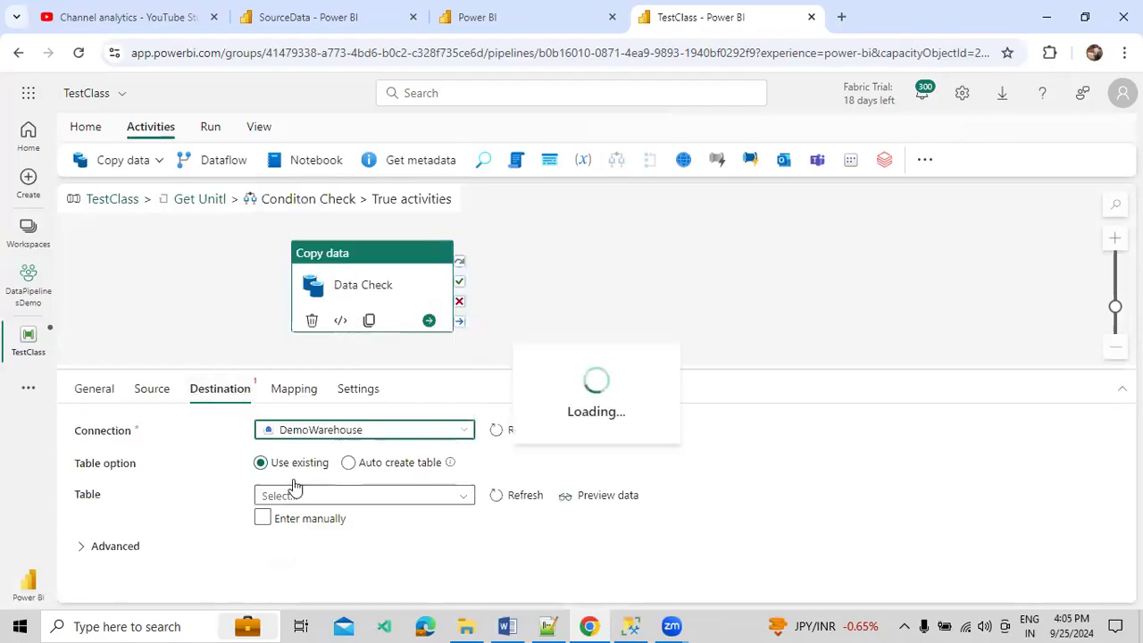
pyautogui.click(357, 465)
pyautogui.click(351, 506)
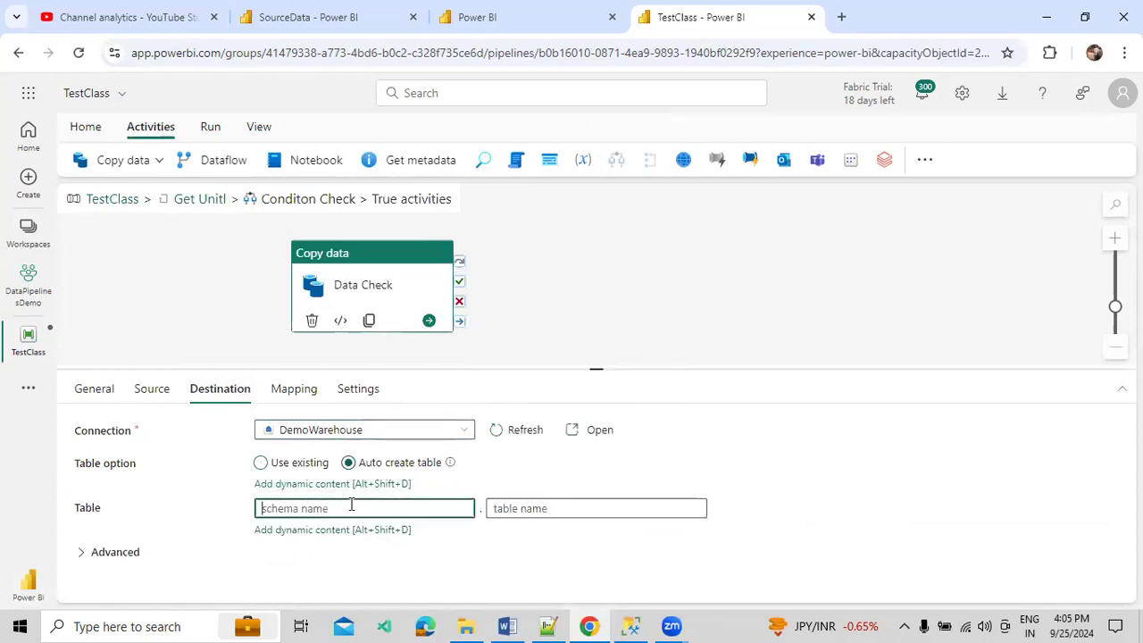
pyautogui.write('dbo')
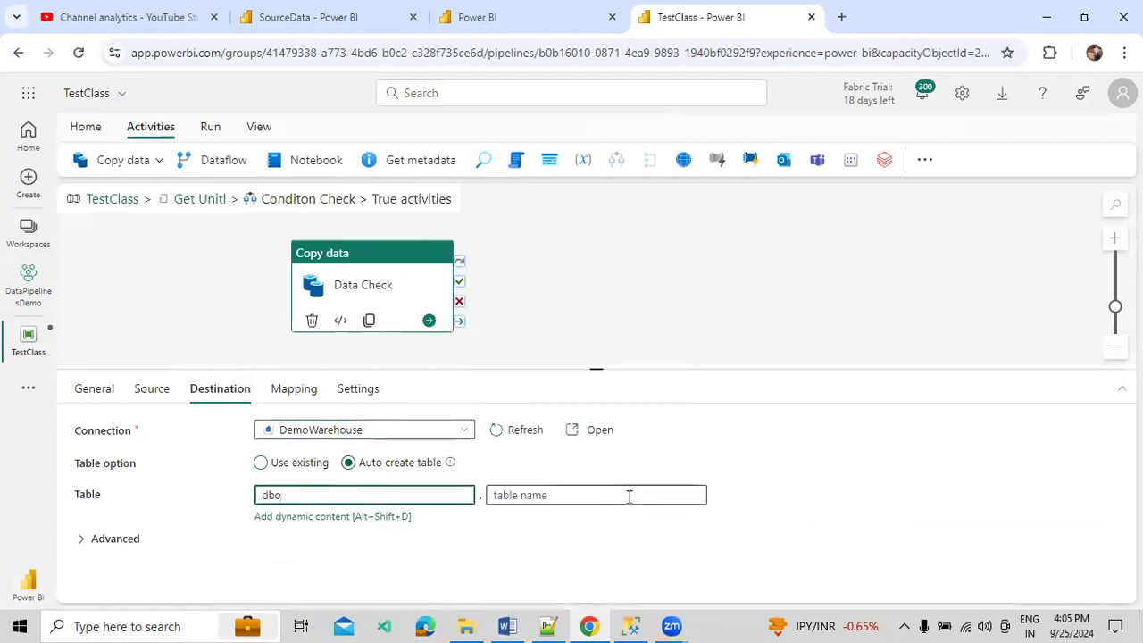
pyautogui.click(628, 495)
pyautogui.write('T')
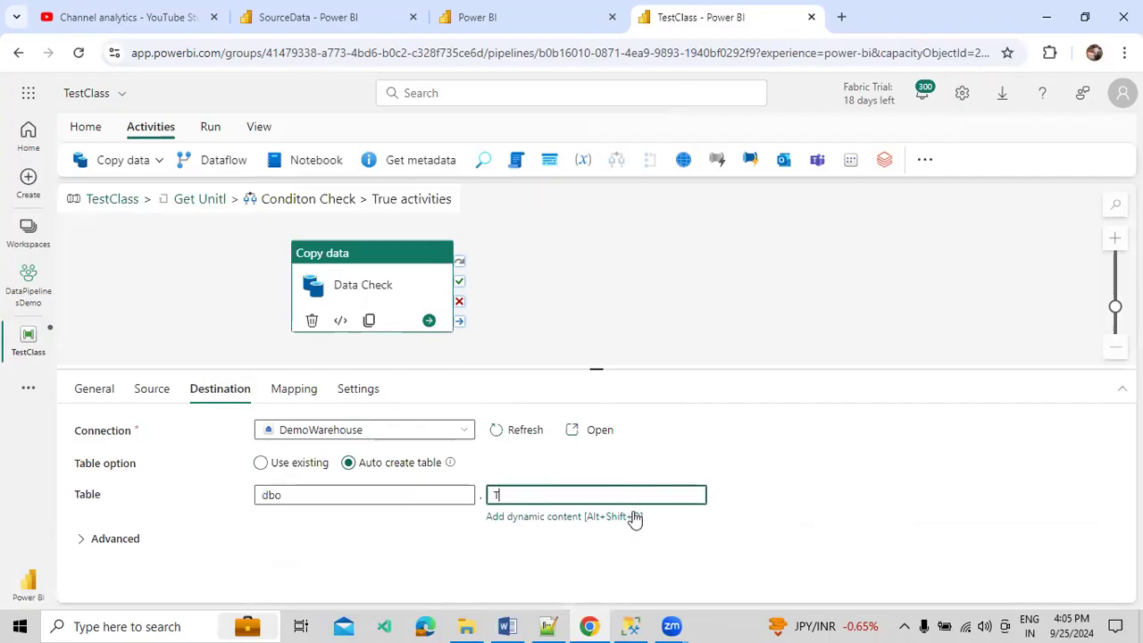
pyautogui.write('empuntilData')
# Step: In SQL Server Management Studio, add the query SELECT * FROM TempuntilData below the TempCheck query, run it, and hide the results
pyautogui.hotkey('ctrl', 'a')
pyautogui.hotkey('ctrl', 'c')
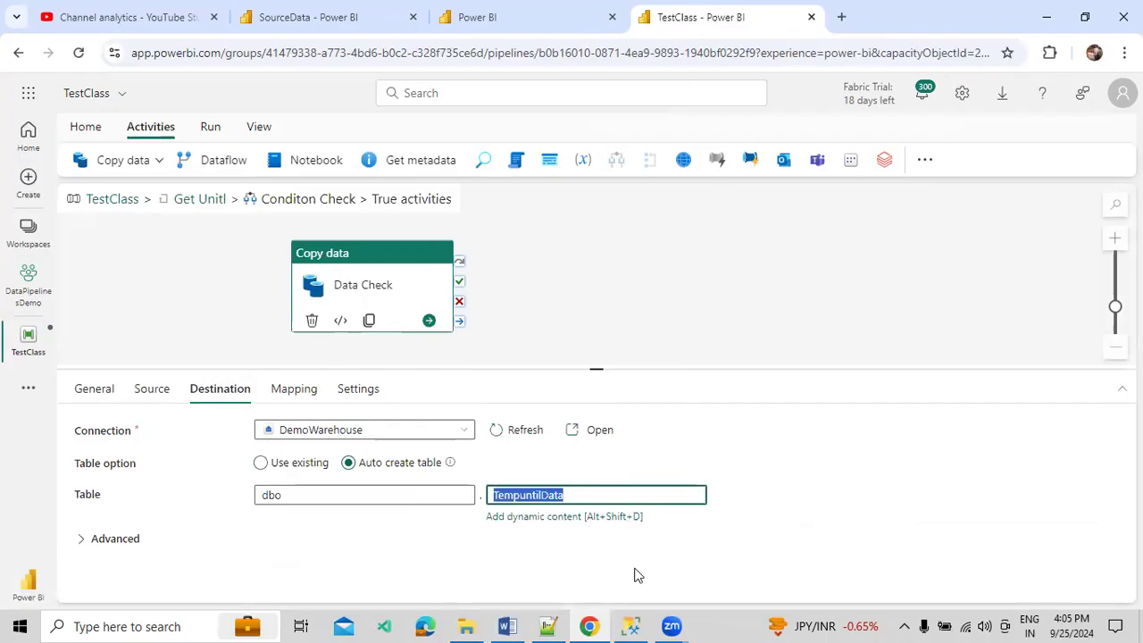
pyautogui.click(630, 626)
pyautogui.press('Return')
pyautogui.press('Return')
pyautogui.write('SELECT * FROM')
pyautogui.hotkey('ctrl', 'v')
pyautogui.hotkey('shift', 'Home')
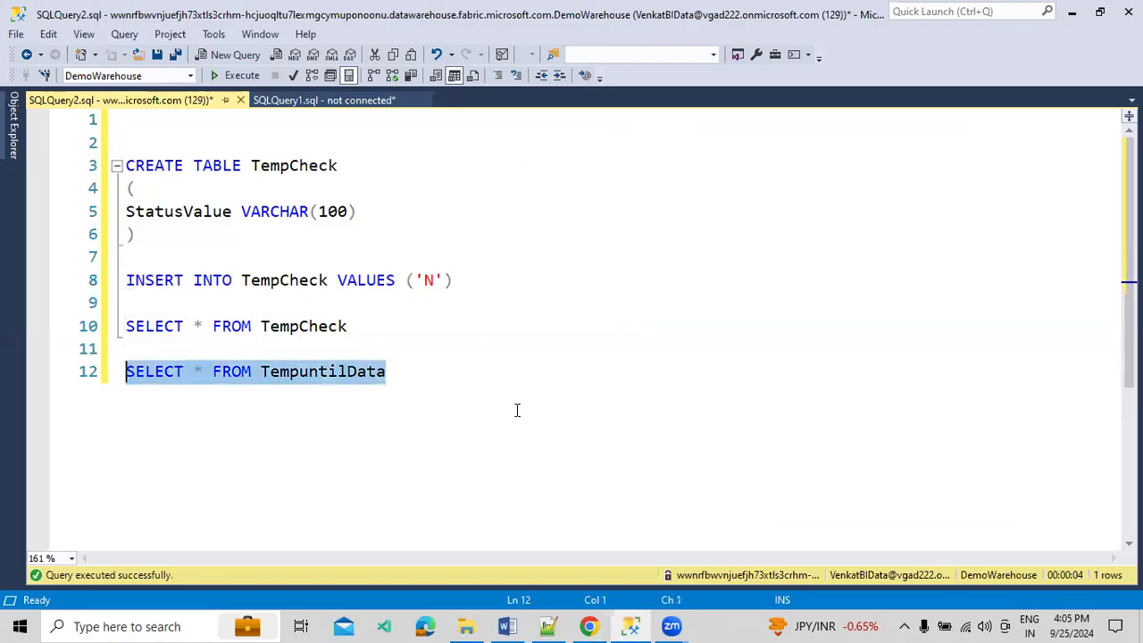
pyautogui.click(236, 75)
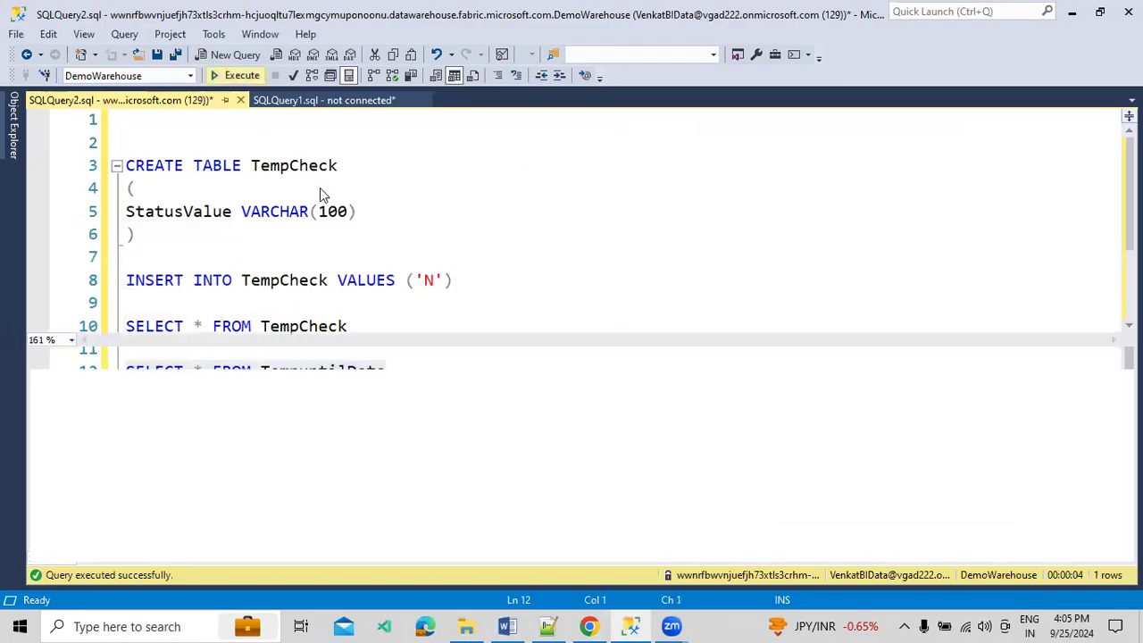
pyautogui.hotkey('ctrl', 'r')
pyautogui.press('End')
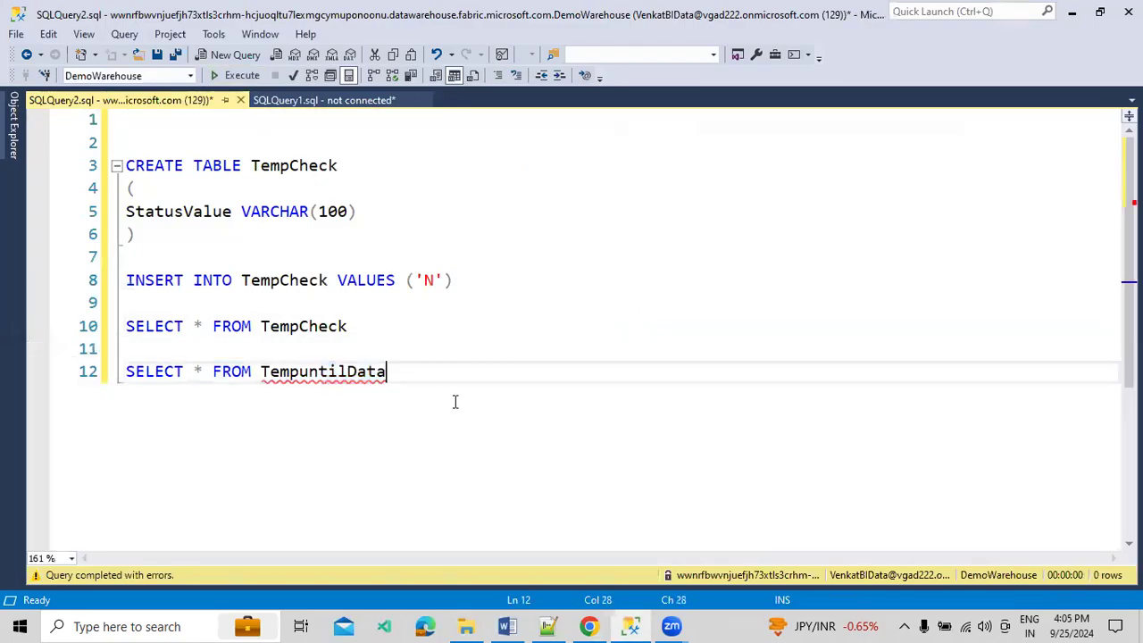
# Step: Back in the browser, add a Set variable activity that runs on success of the Data Check activity
pyautogui.click(589, 626)
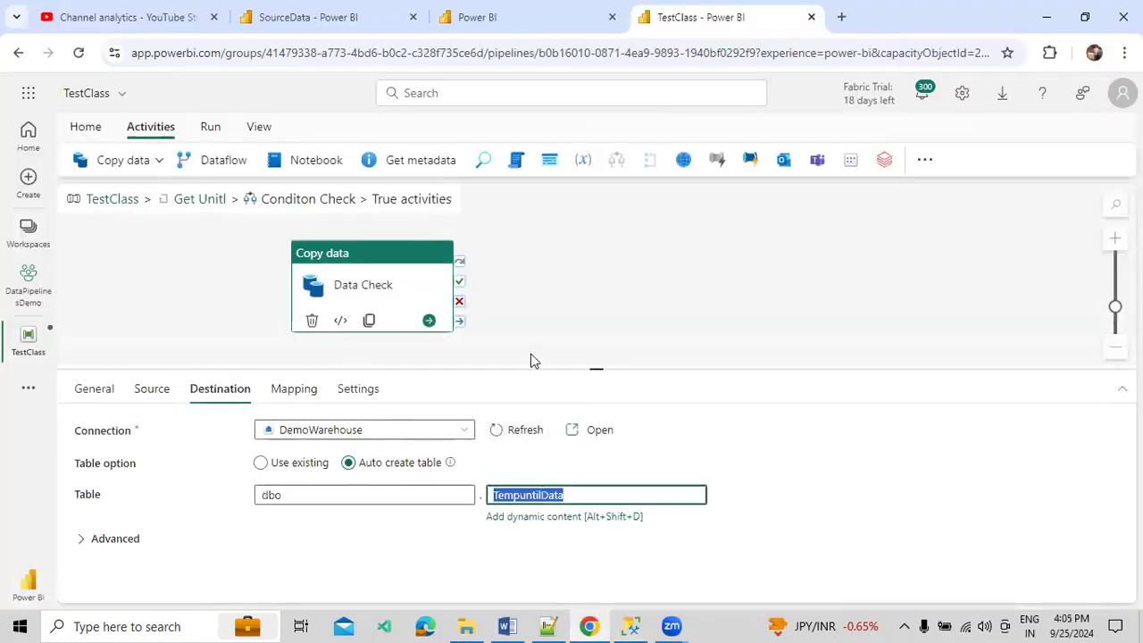
pyautogui.click(393, 282)
pyautogui.click(151, 388)
pyautogui.click(205, 393)
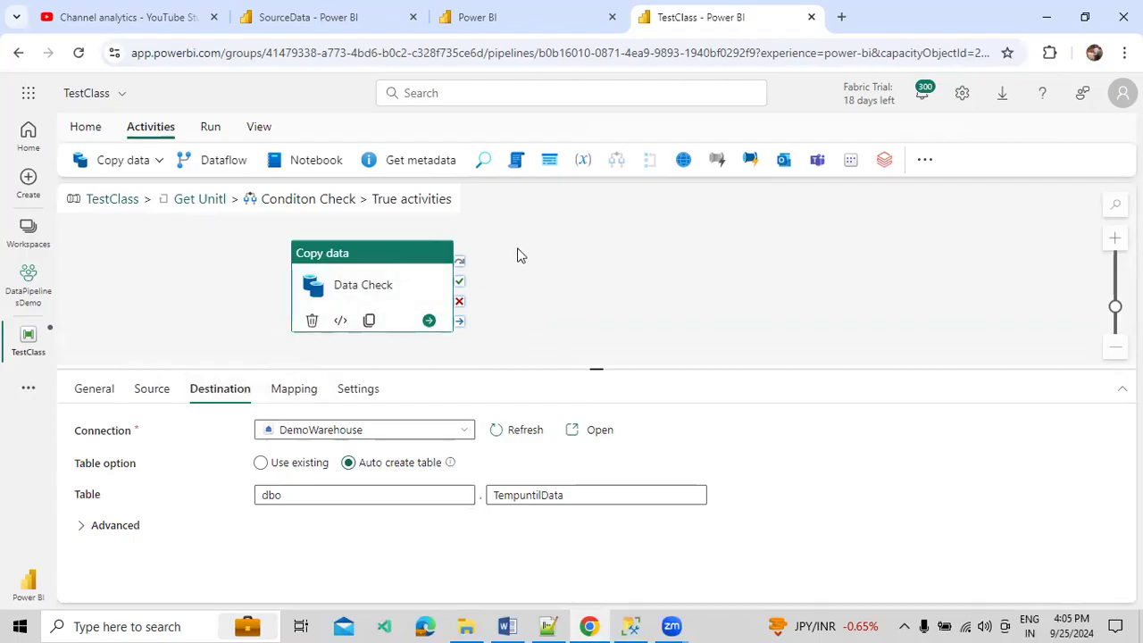
pyautogui.moveTo(460, 295); pyautogui.dragTo(556, 282)
pyautogui.click(556, 282)
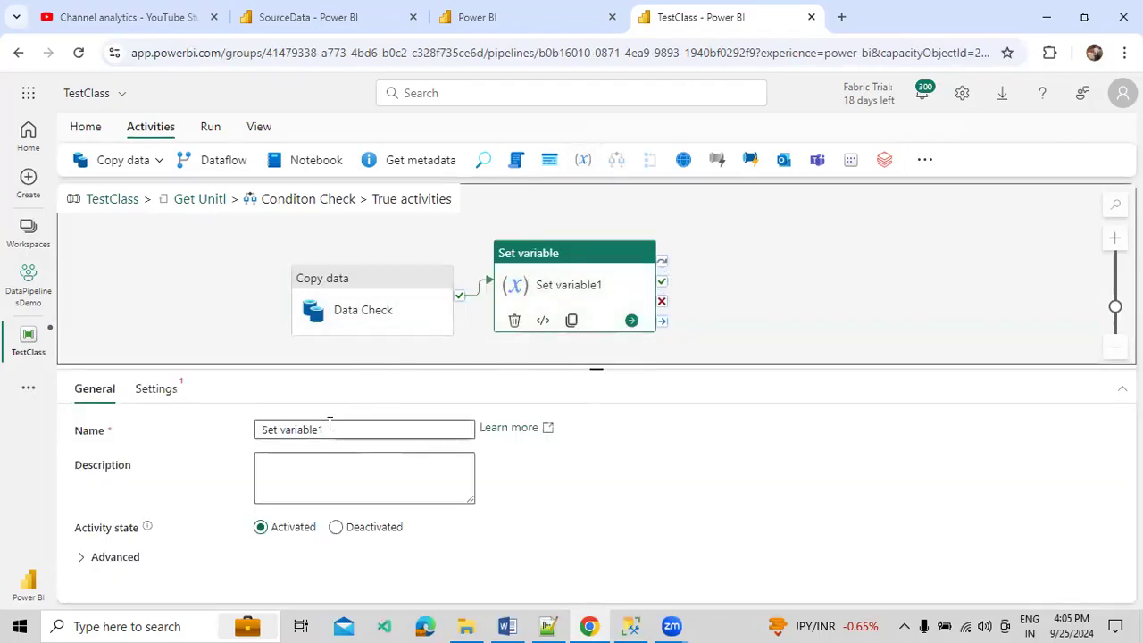
# Step: Rename the new Set variable activity as Update Flag
pyautogui.moveTo(332, 429); pyautogui.dragTo(234, 431)
pyautogui.write('Updat')
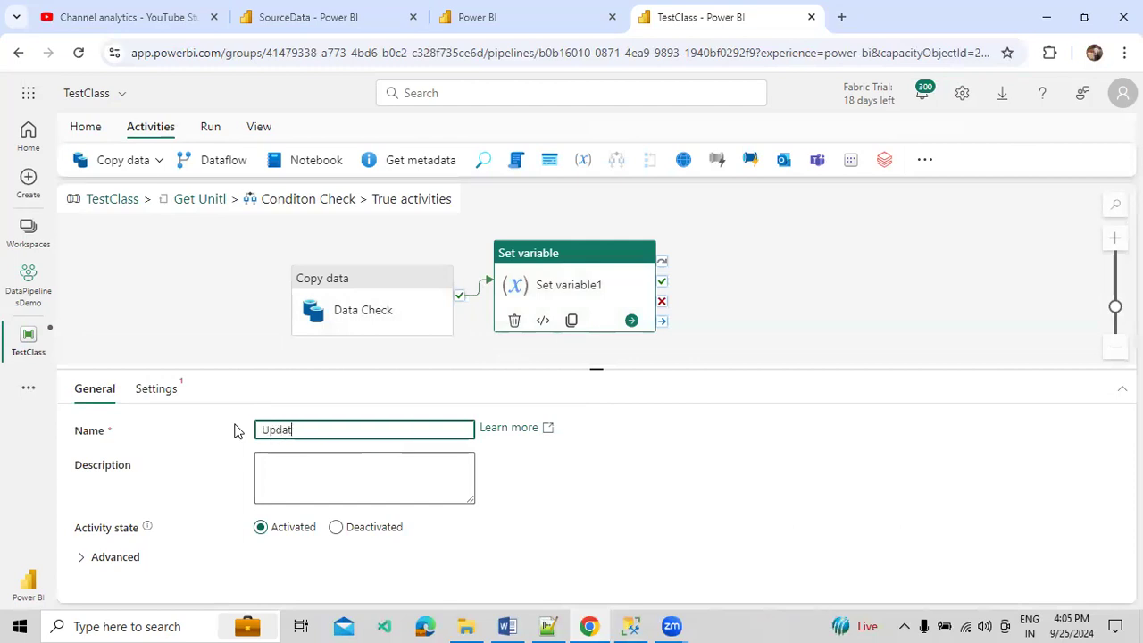
pyautogui.write('e Flag')
pyautogui.press('BackSpace')
pyautogui.press('BackSpace')
pyautogui.press('BackSpace')
pyautogui.write('lag')
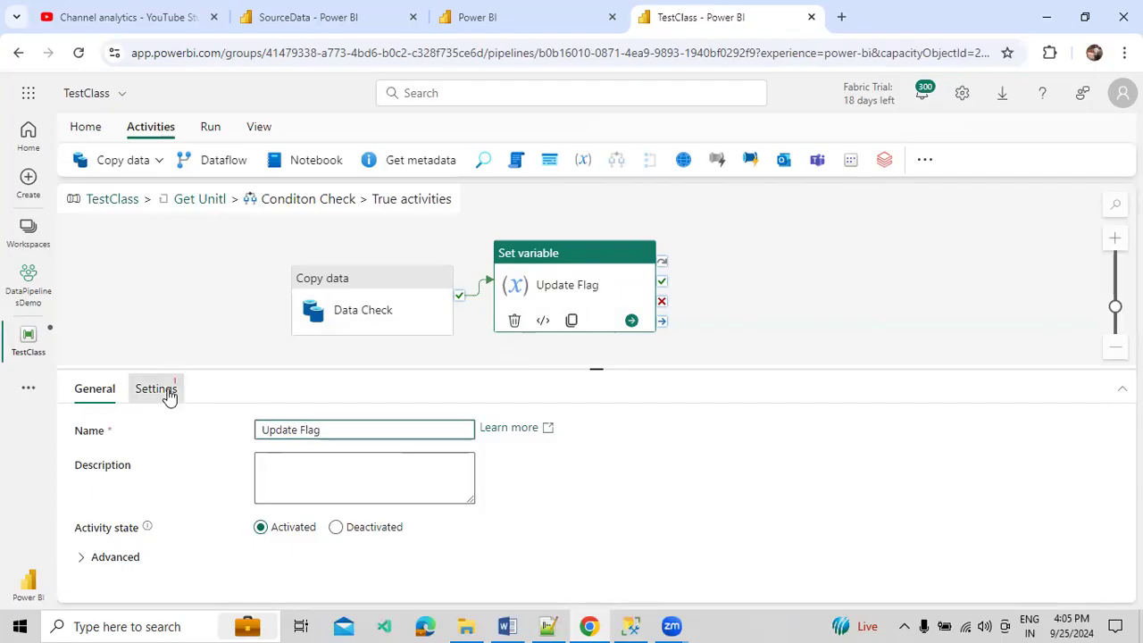
# Step: Configure Update Flag to set the pipeline variable varTempCheck to true, and recheck its settings
pyautogui.click(163, 391)
pyautogui.click(297, 469)
pyautogui.click(301, 487)
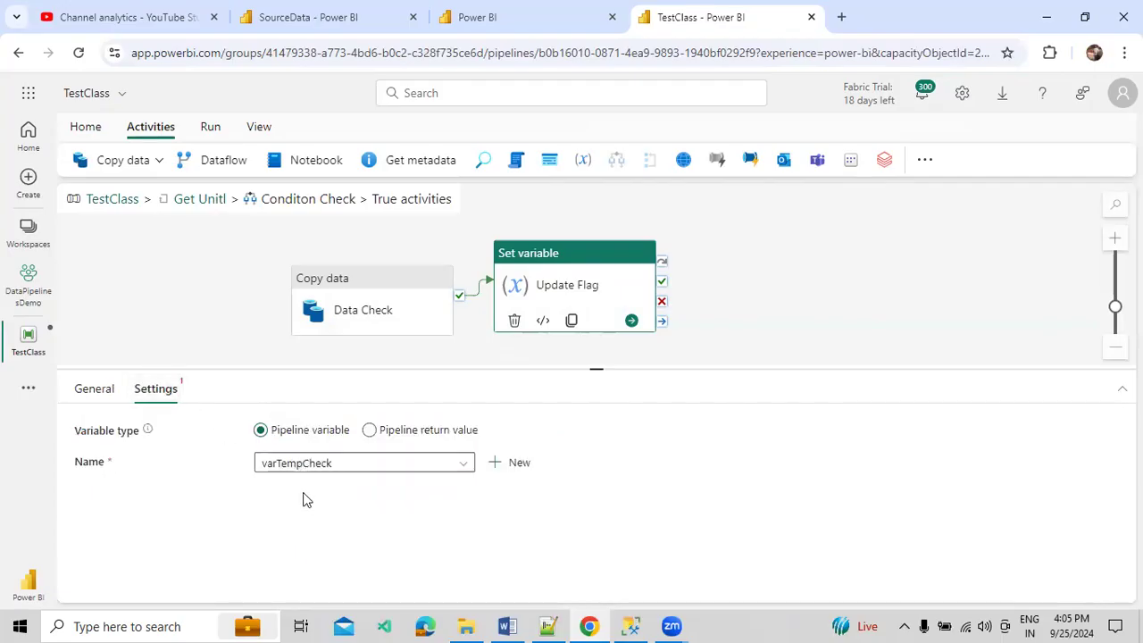
pyautogui.click(312, 497)
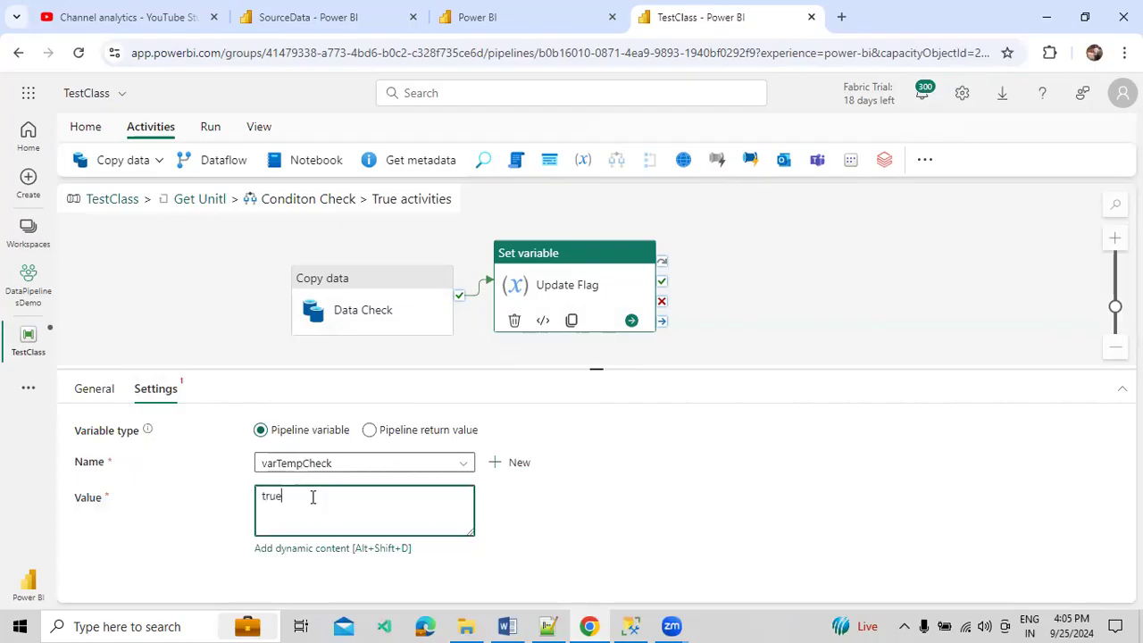
pyautogui.write('true')
pyautogui.click(599, 480)
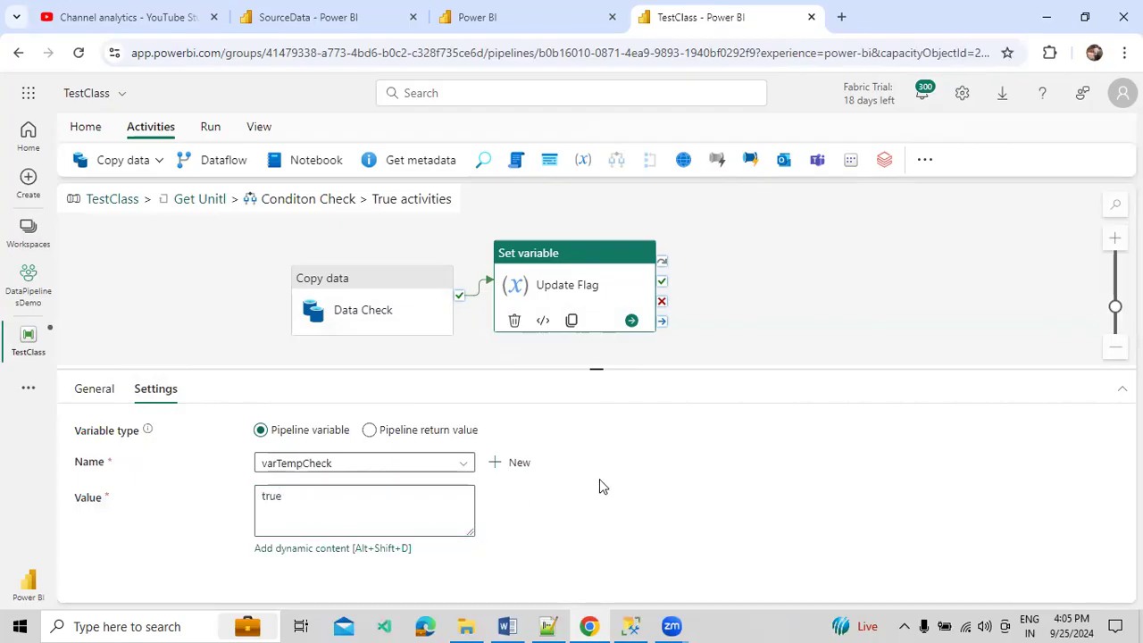
pyautogui.click(763, 343)
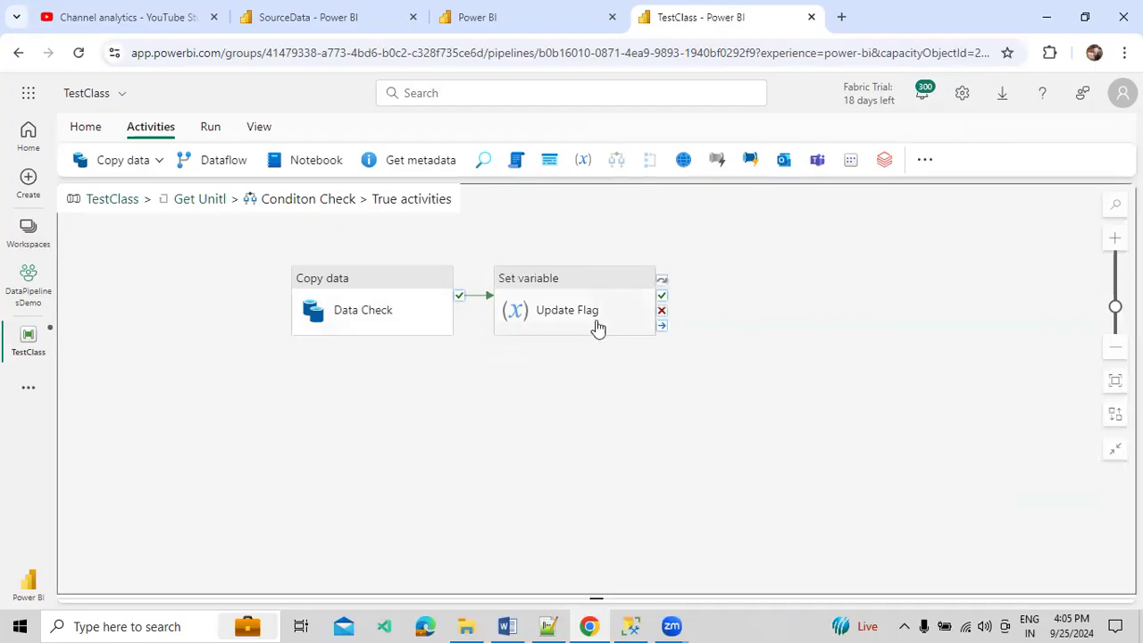
pyautogui.click(598, 328)
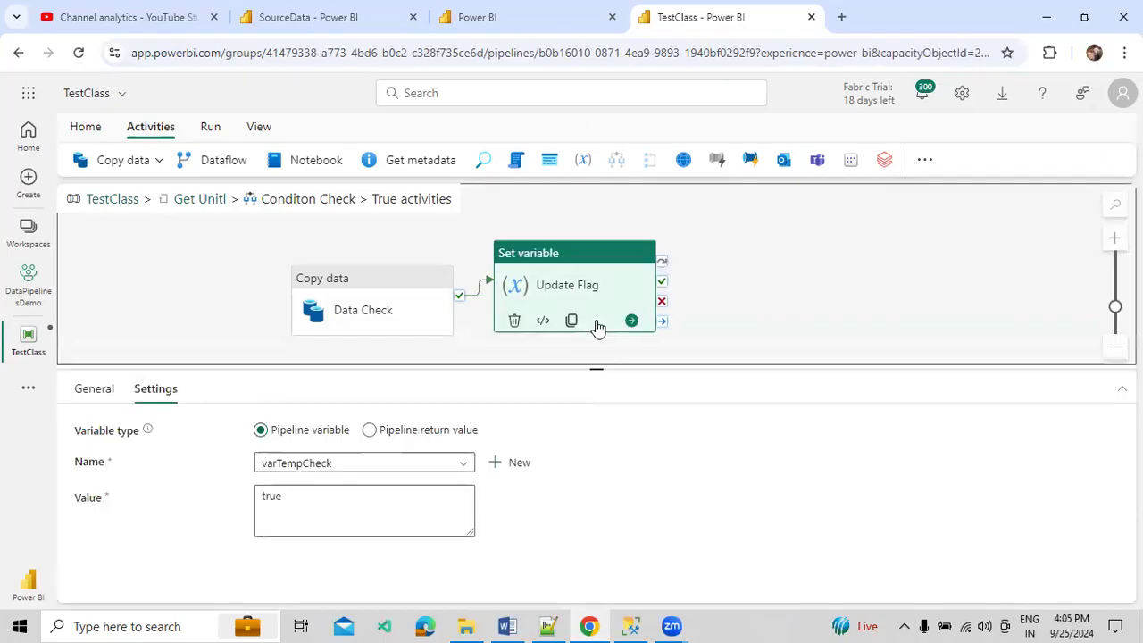
pyautogui.click(237, 291)
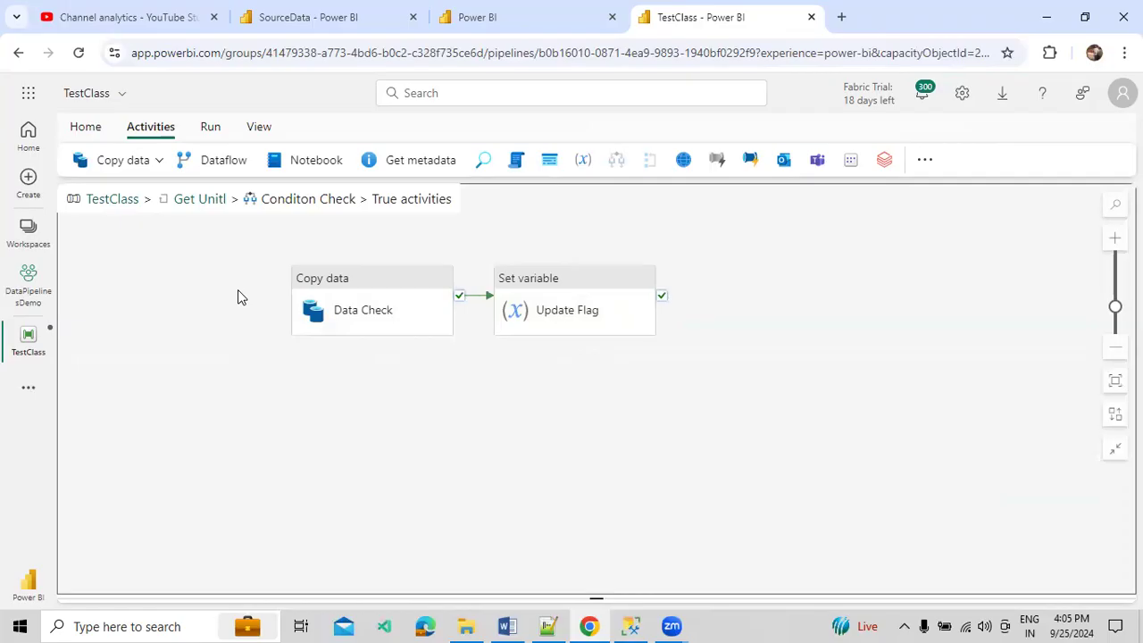
pyautogui.click(536, 302)
pyautogui.click(307, 499)
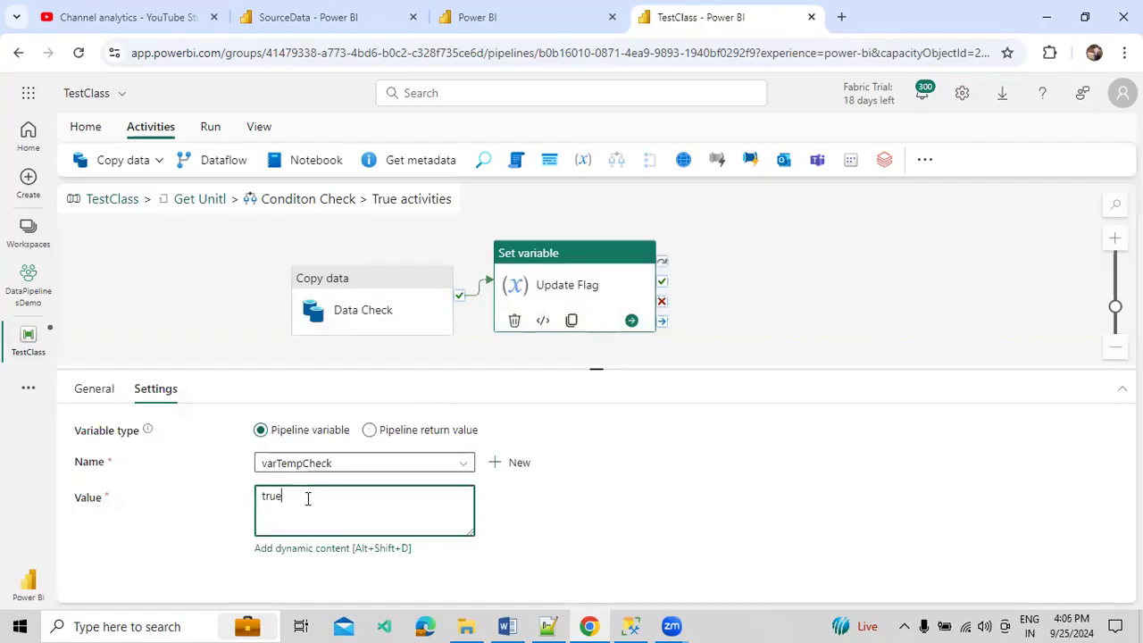
pyautogui.click(174, 345)
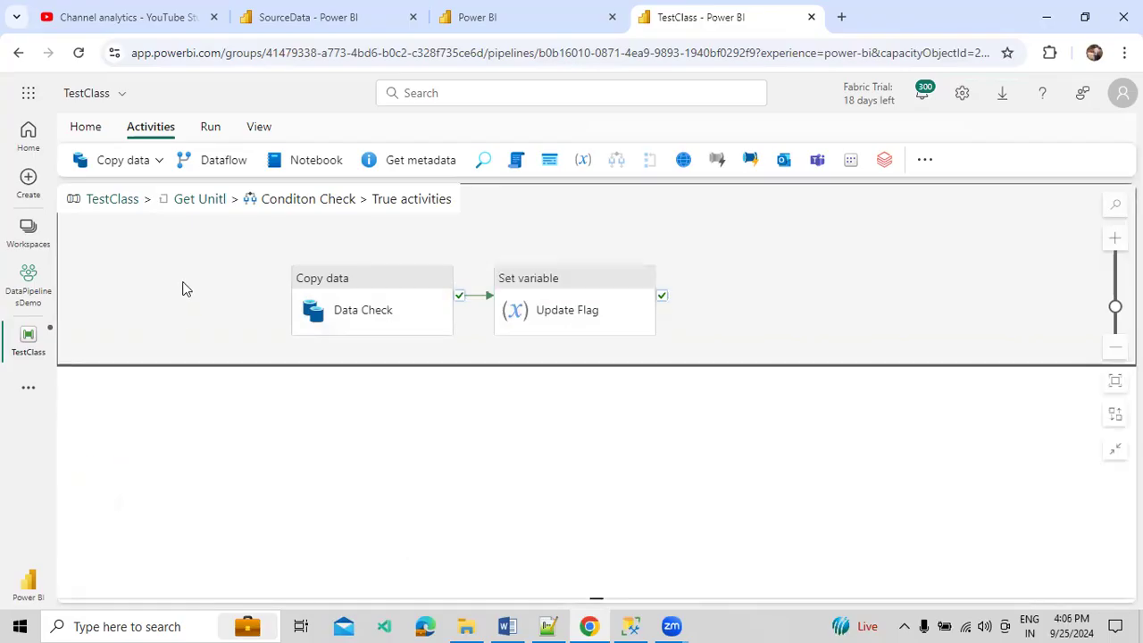
# Step: Return to the TestClass pipeline level and review the varTempCheck variable and the Get Unitl loop's expression and inner activities
pyautogui.click(199, 199)
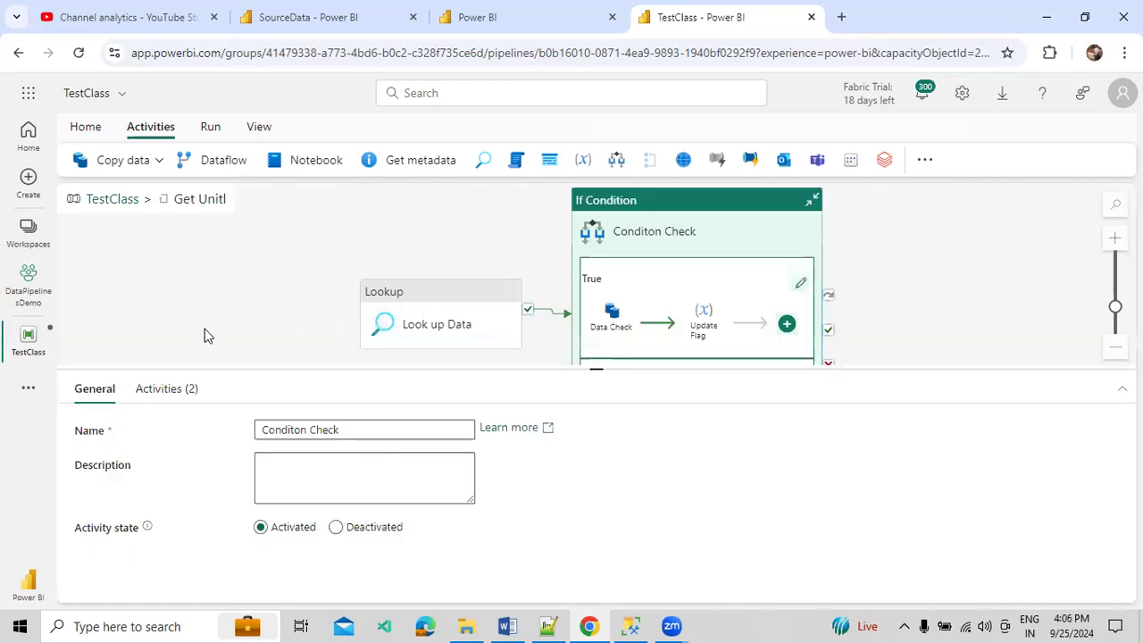
pyautogui.click(124, 202)
pyautogui.click(124, 205)
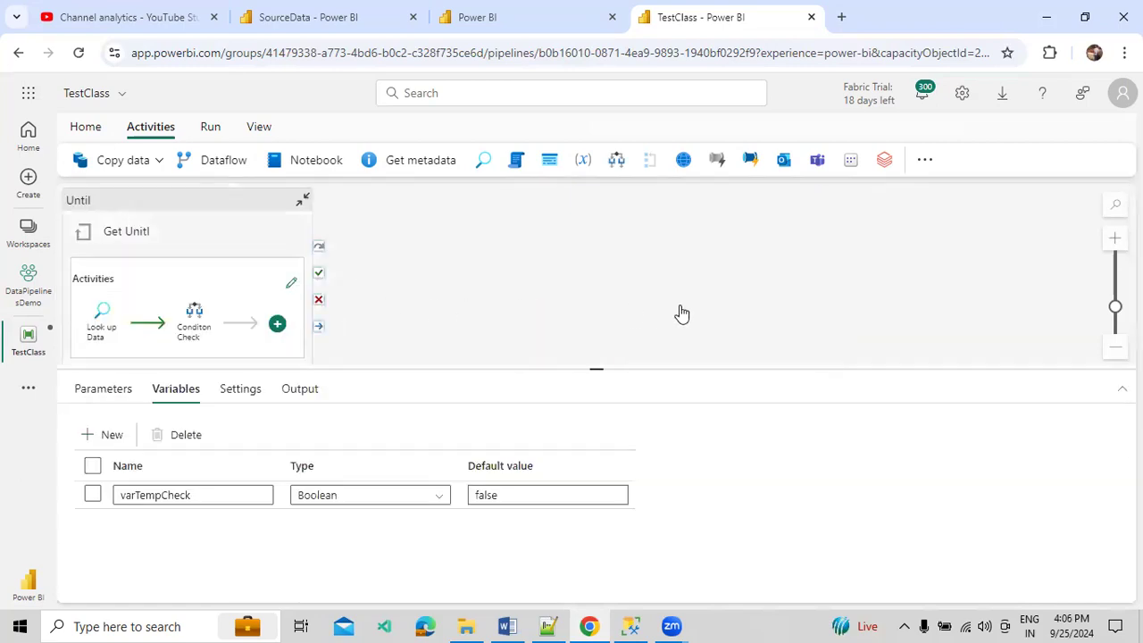
pyautogui.click(811, 308)
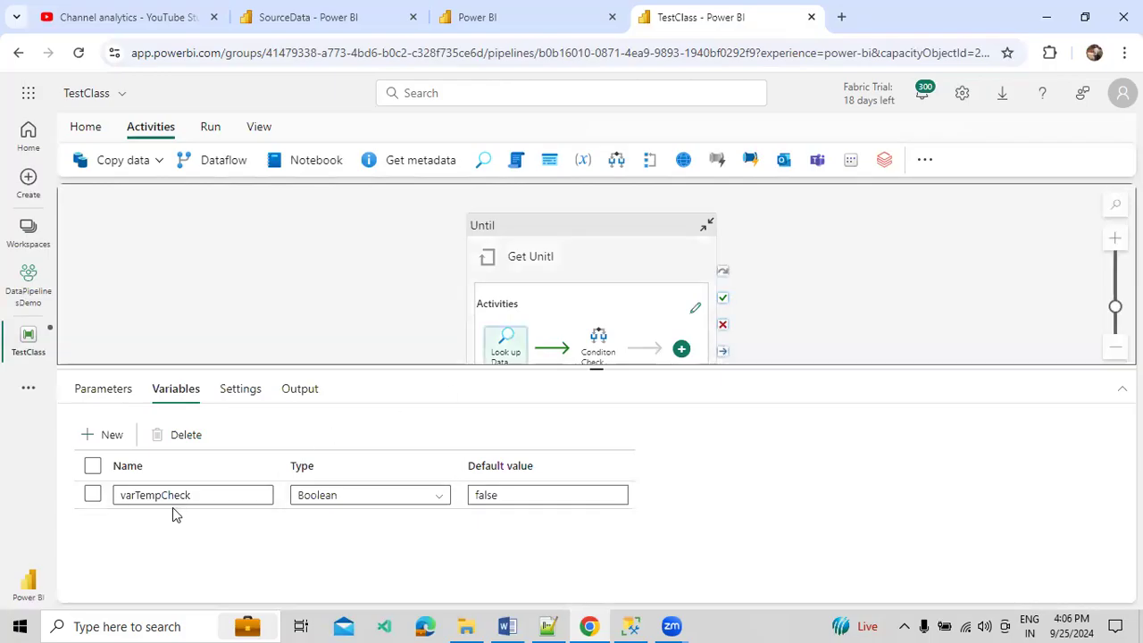
pyautogui.click(514, 493)
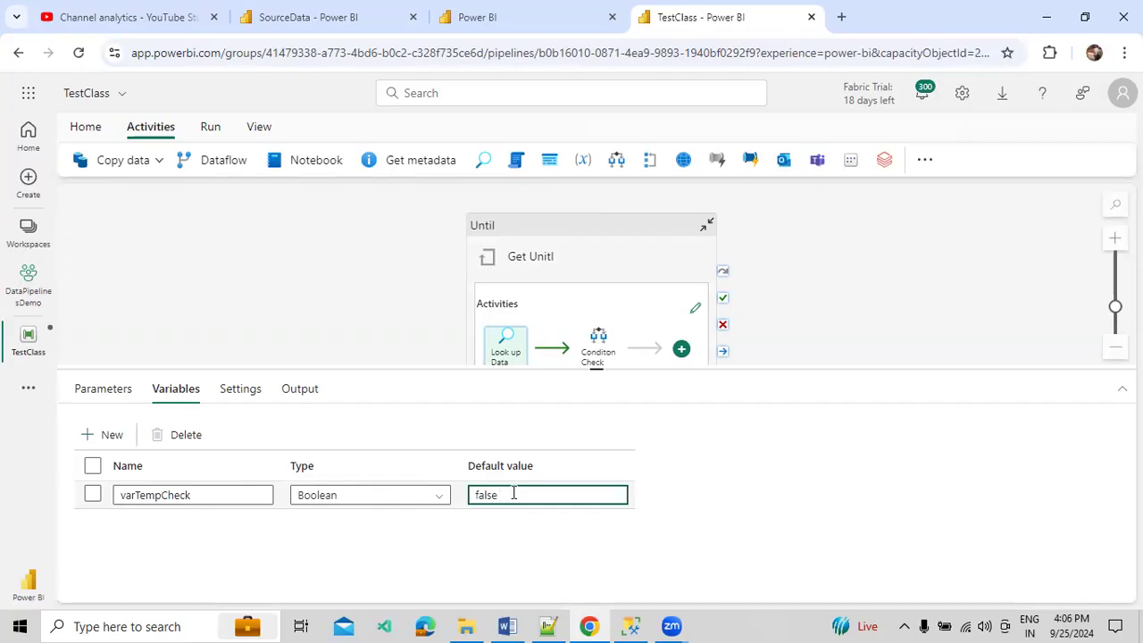
pyautogui.click(534, 258)
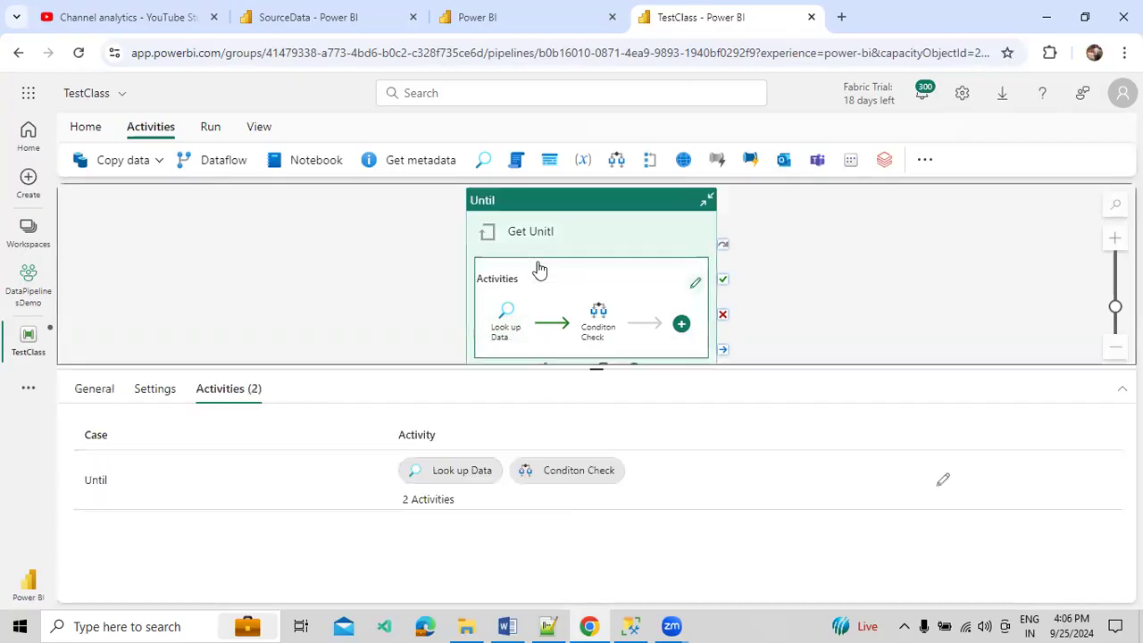
pyautogui.click(167, 397)
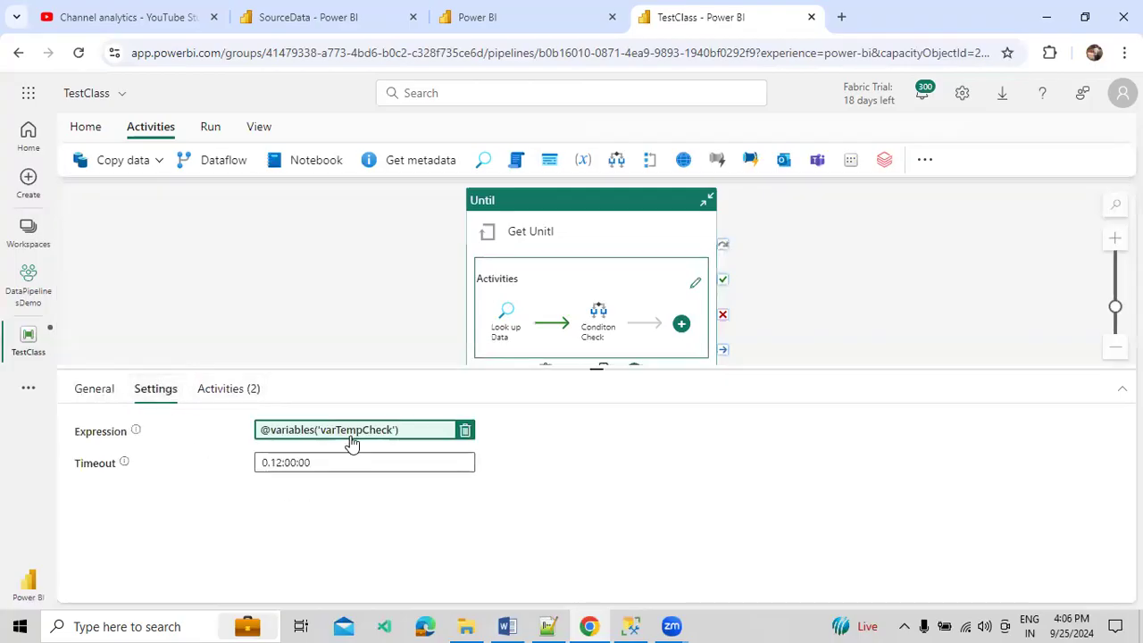
pyautogui.click(241, 394)
pyautogui.click(946, 481)
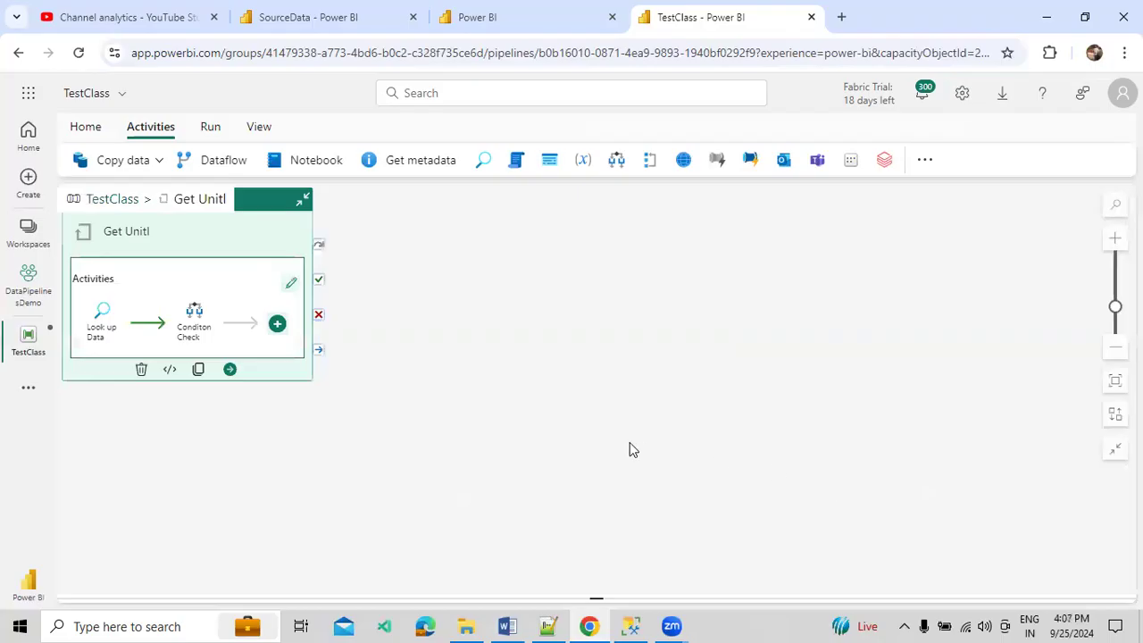
pyautogui.click(393, 343)
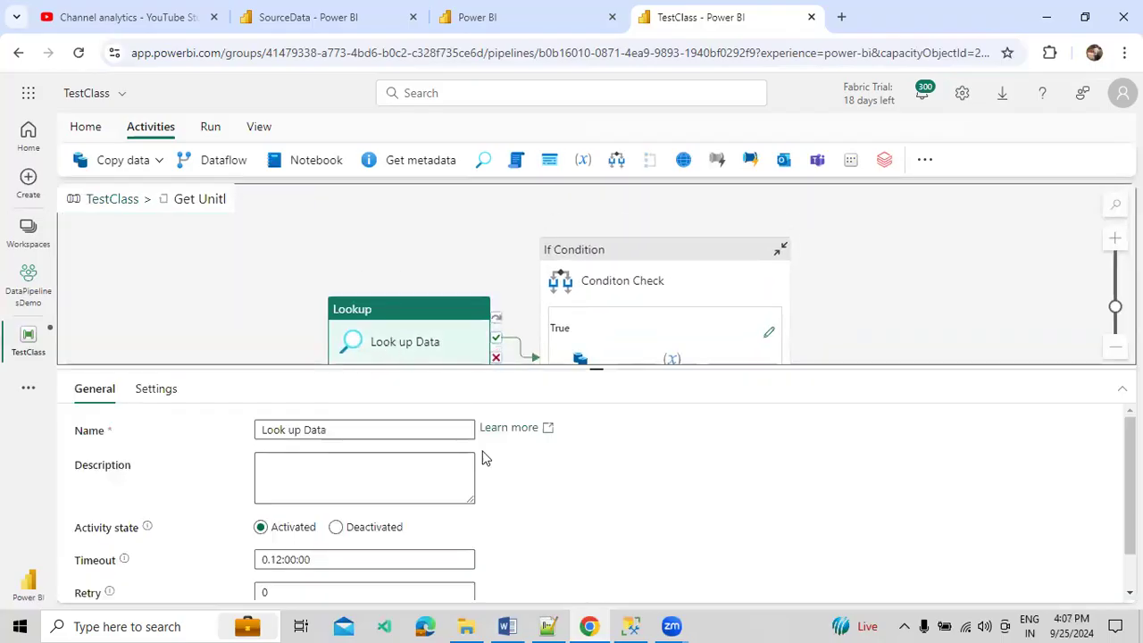
# Step: Check the TempCheck insert statement in SQL Server Management Studio, and review the Conditon Check expression back in the browser
pyautogui.click(631, 626)
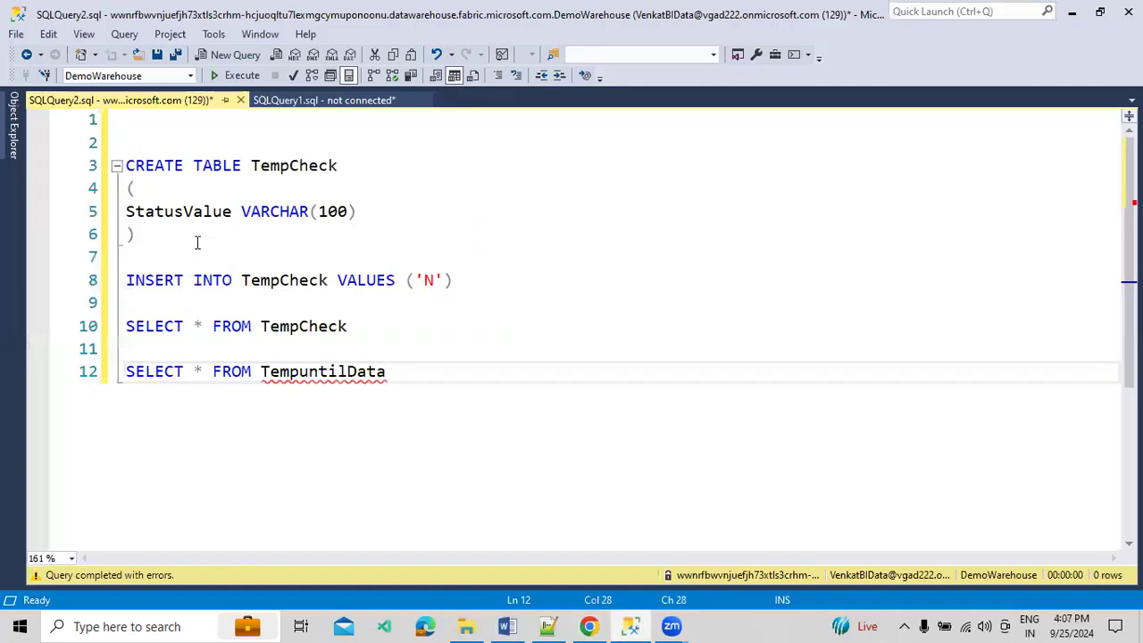
pyautogui.click(251, 279)
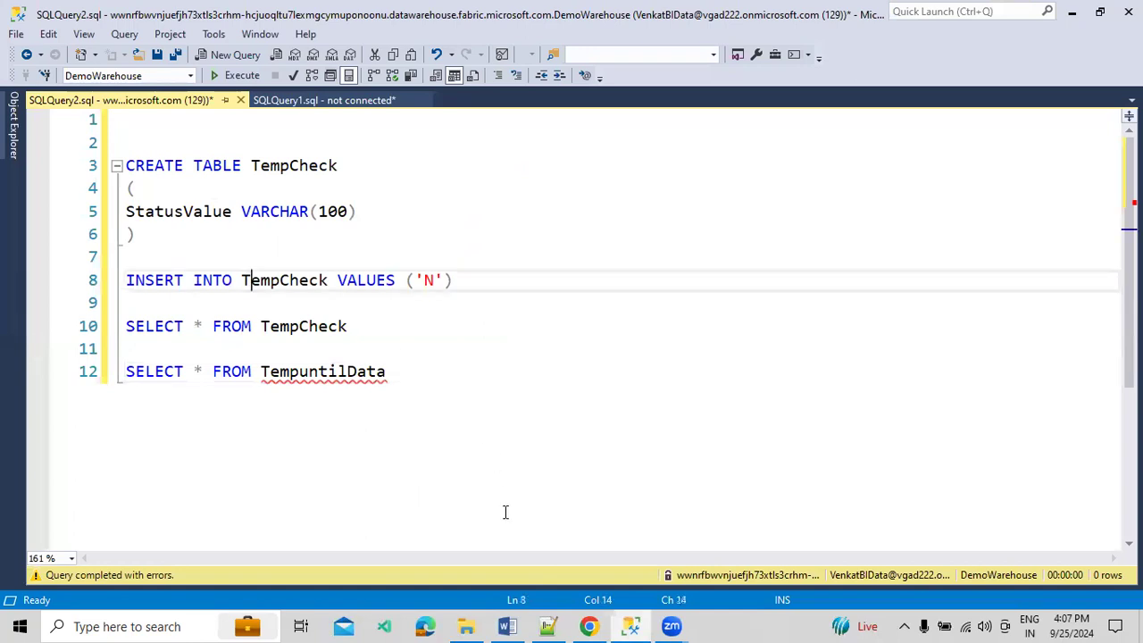
pyautogui.click(588, 626)
pyautogui.click(623, 259)
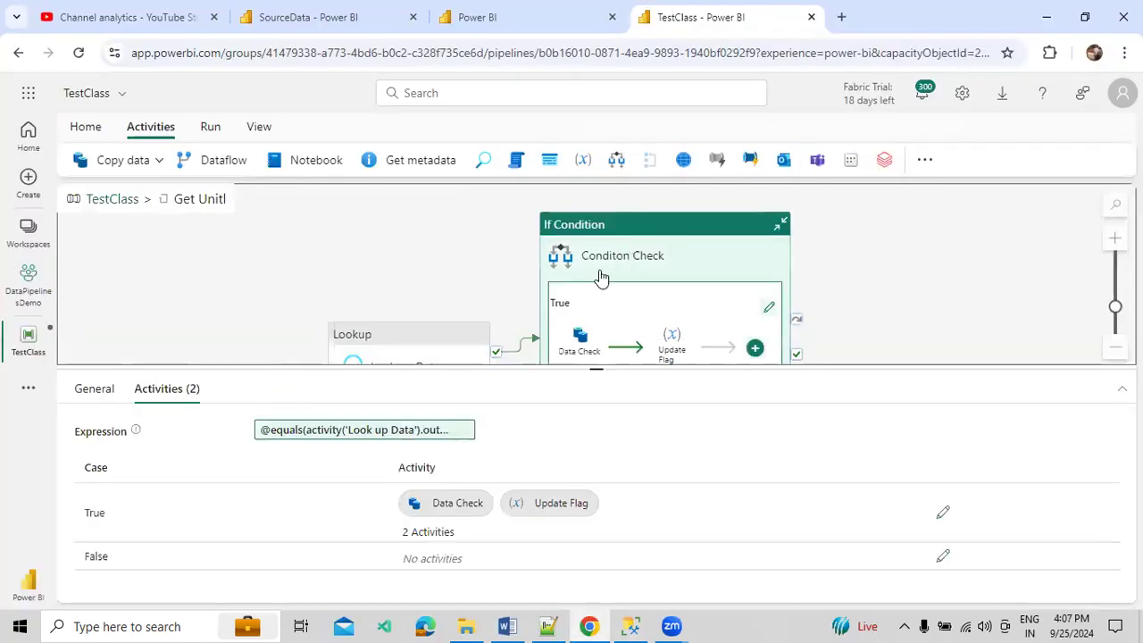
pyautogui.click(342, 433)
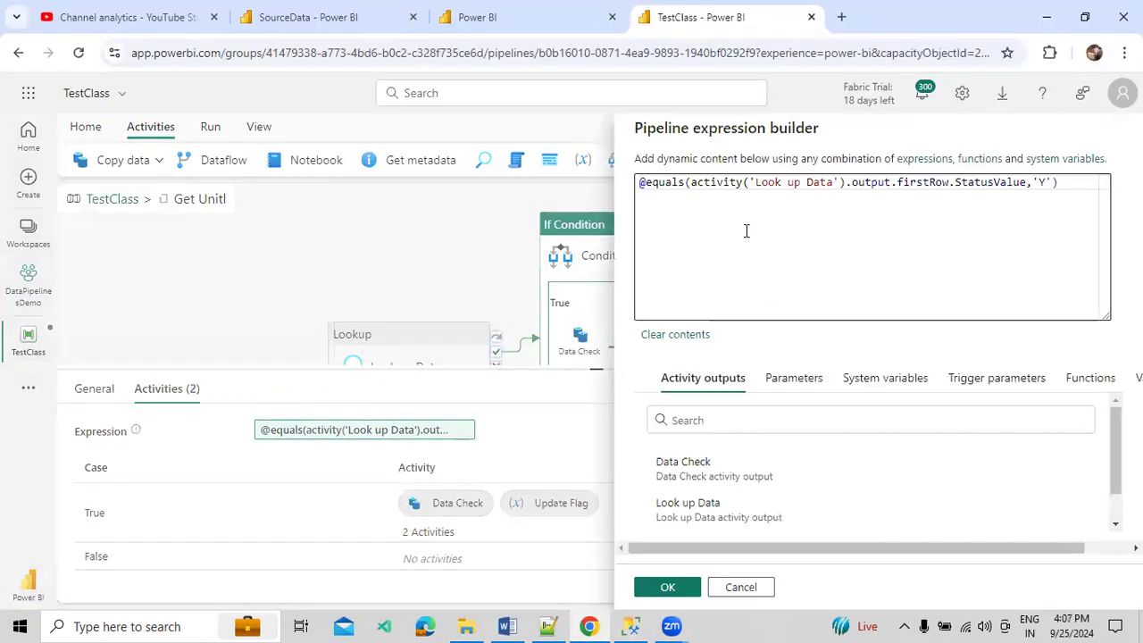
pyautogui.doubleClick(979, 181)
pyautogui.click(1032, 184)
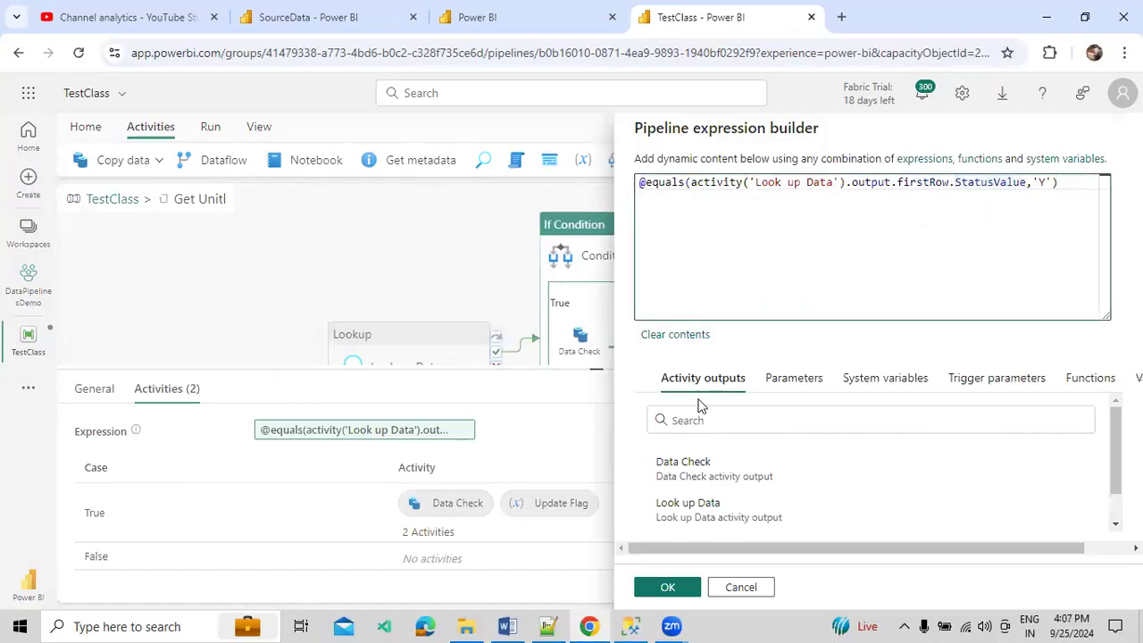
pyautogui.click(665, 587)
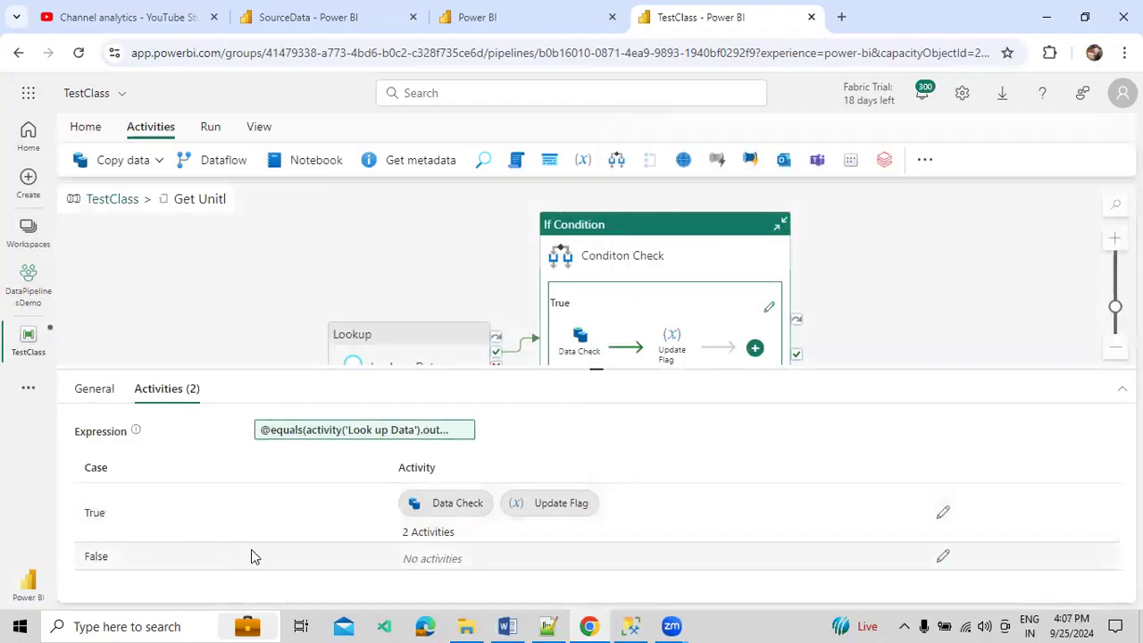
# Step: Open the True activities of Conditon Check and review the source and destination settings of the Data Check copy activity
pyautogui.click(450, 559)
pyautogui.click(942, 515)
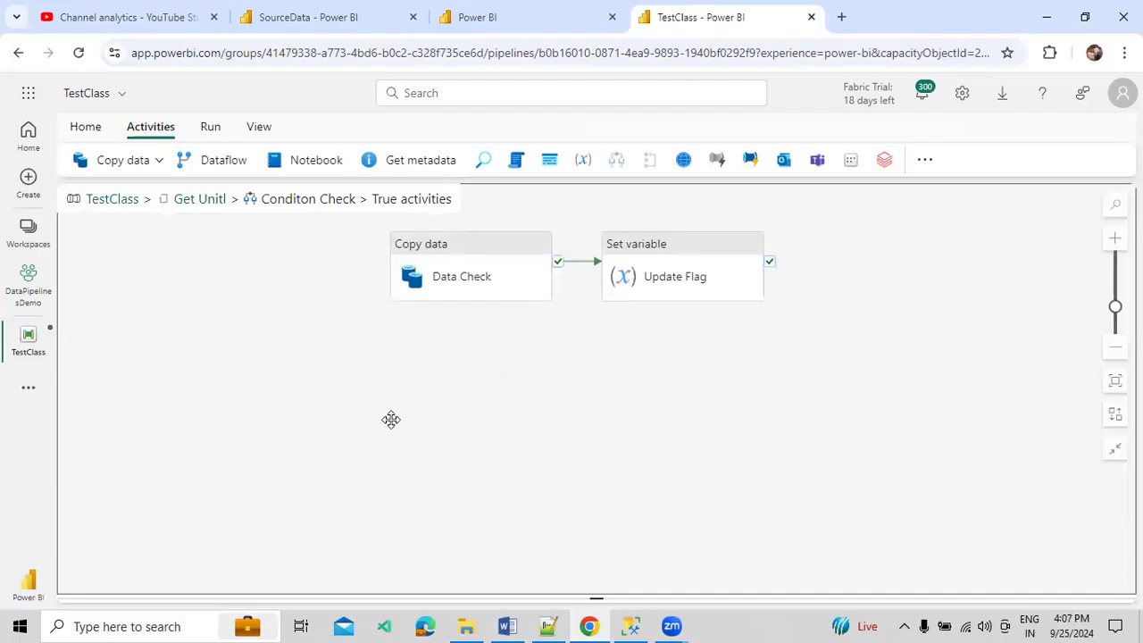
pyautogui.click(446, 284)
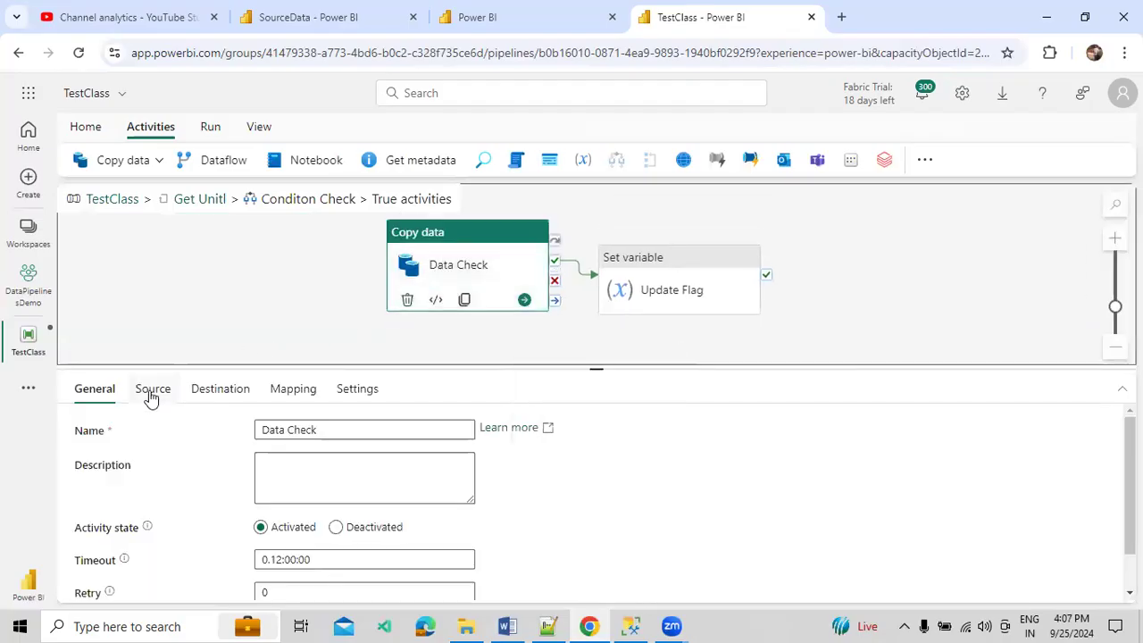
pyautogui.click(150, 393)
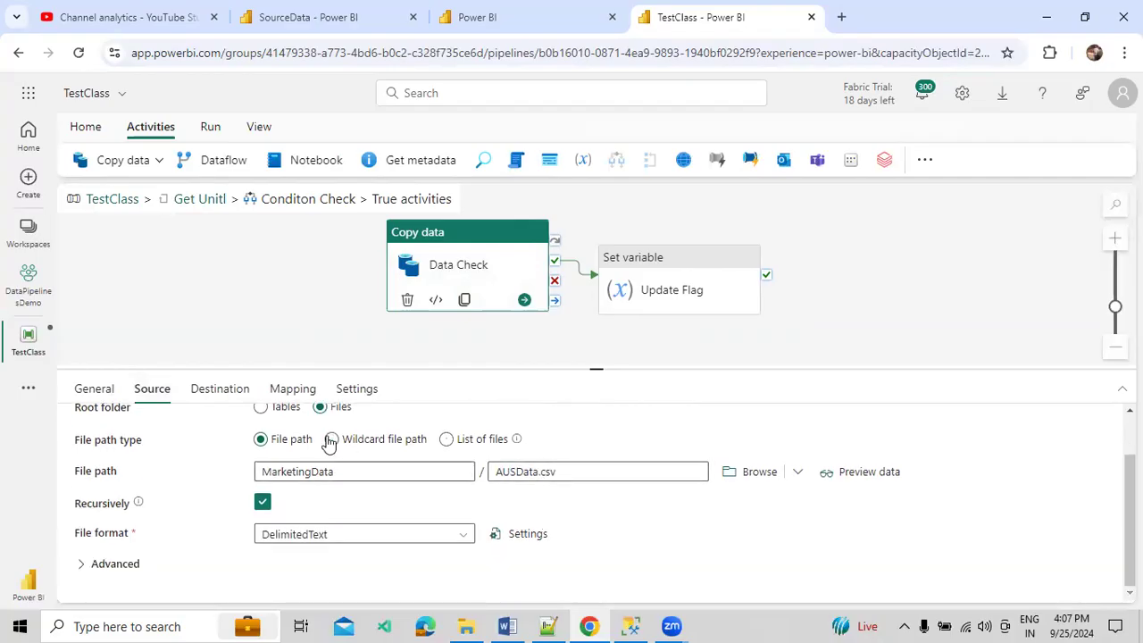
pyautogui.click(218, 391)
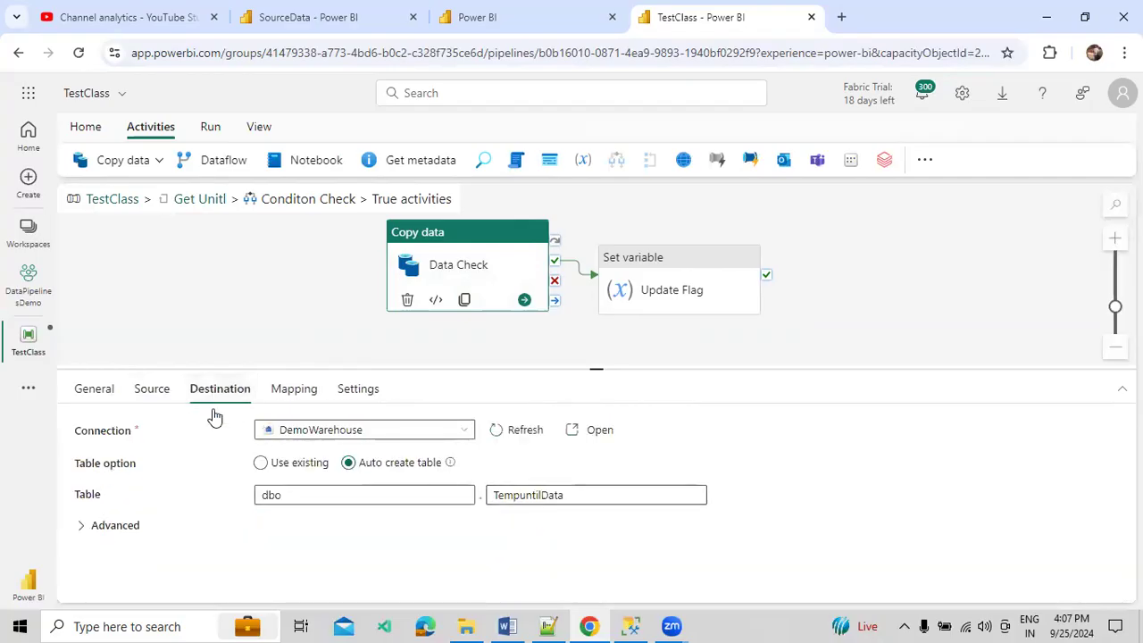
# Step: Review the variable name and value in the Update Flag activity's settings
pyautogui.click(631, 291)
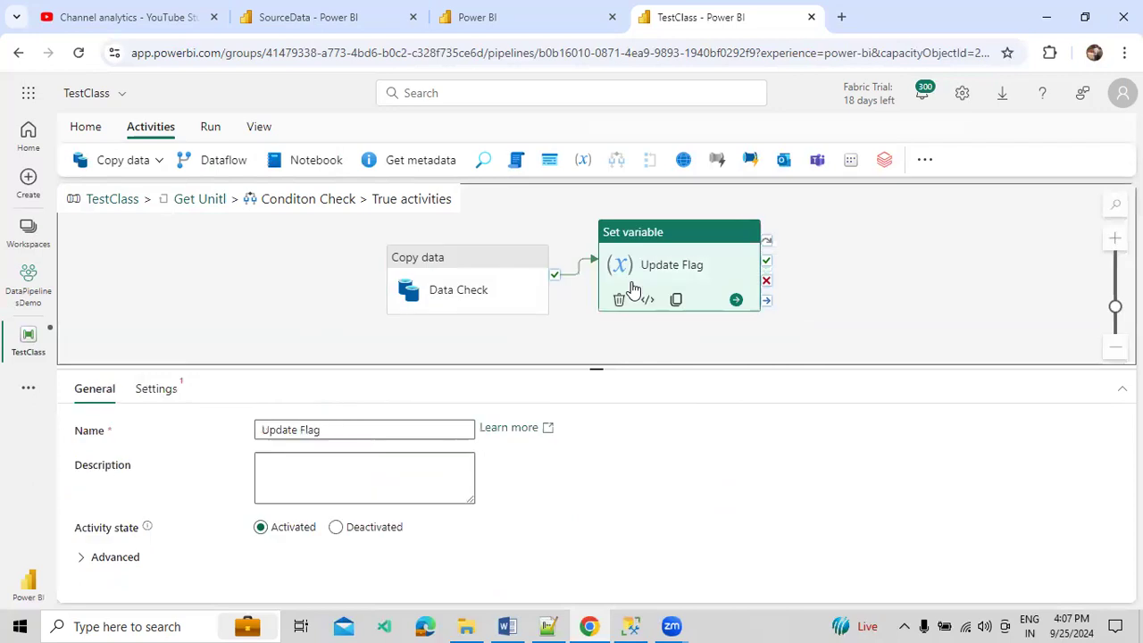
pyautogui.click(157, 390)
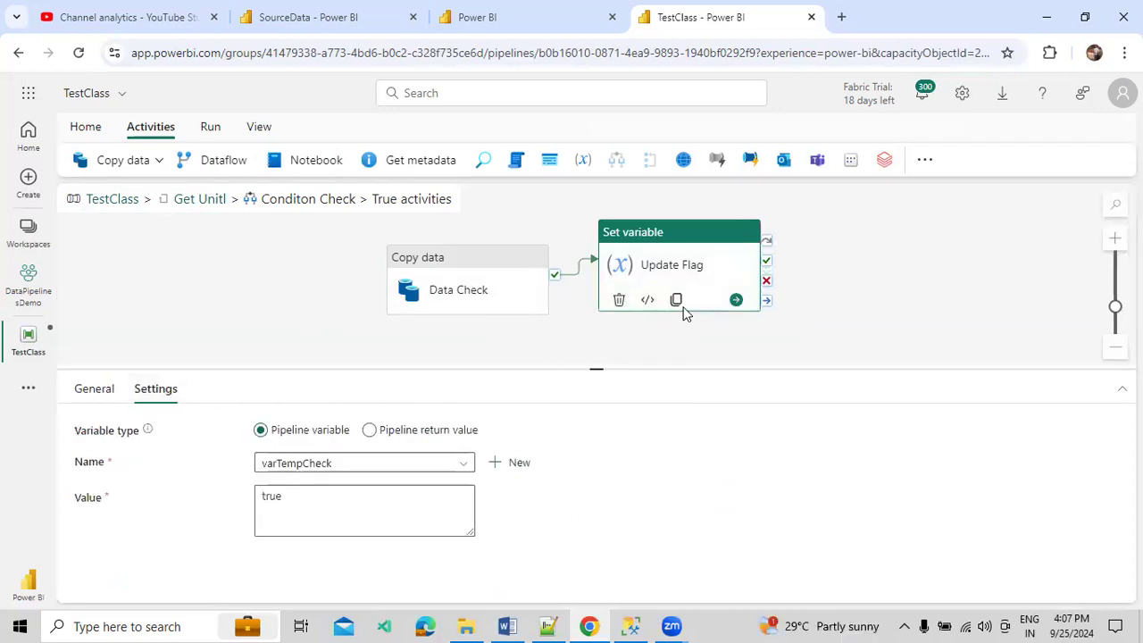
pyautogui.click(581, 349)
pyautogui.click(631, 291)
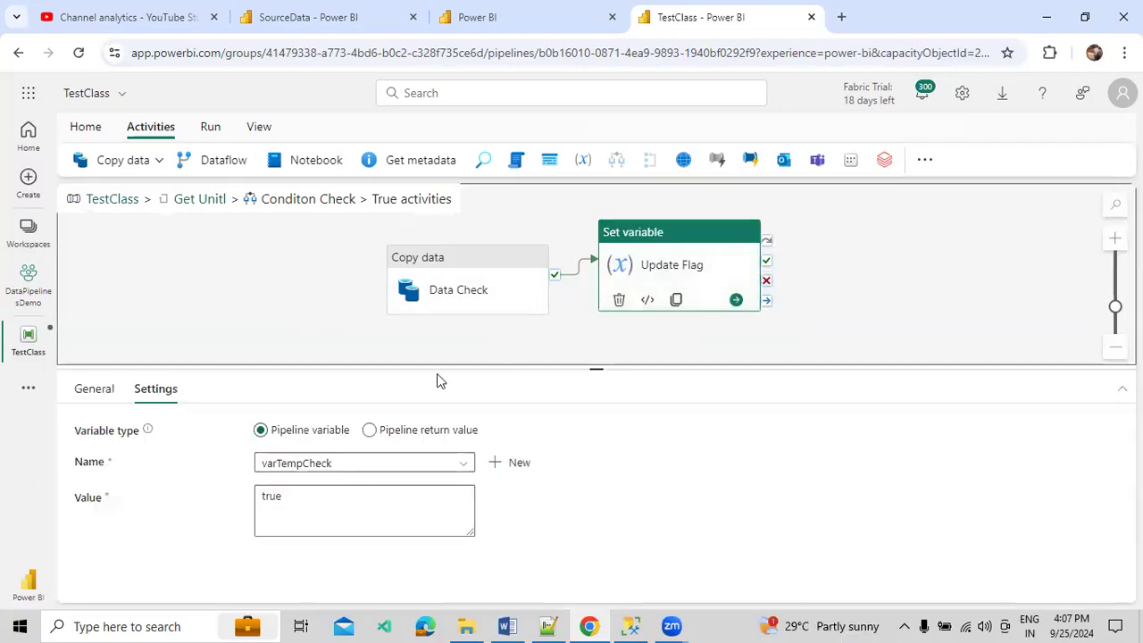
pyautogui.click(307, 494)
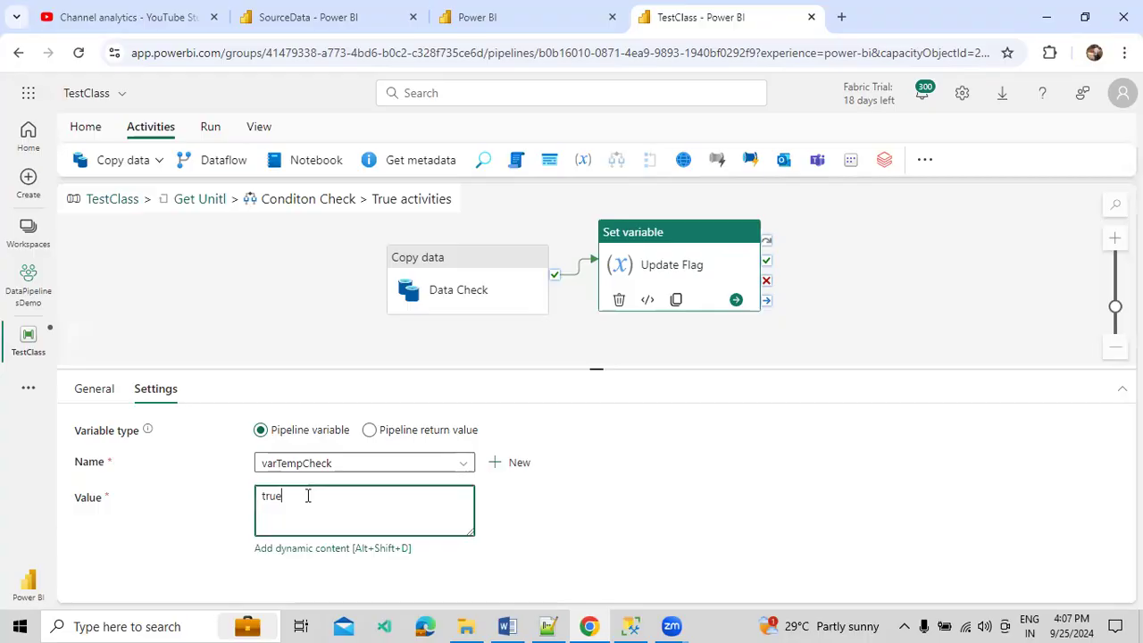
# Step: Return to the TestClass pipeline level and run the pipeline
pyautogui.click(132, 202)
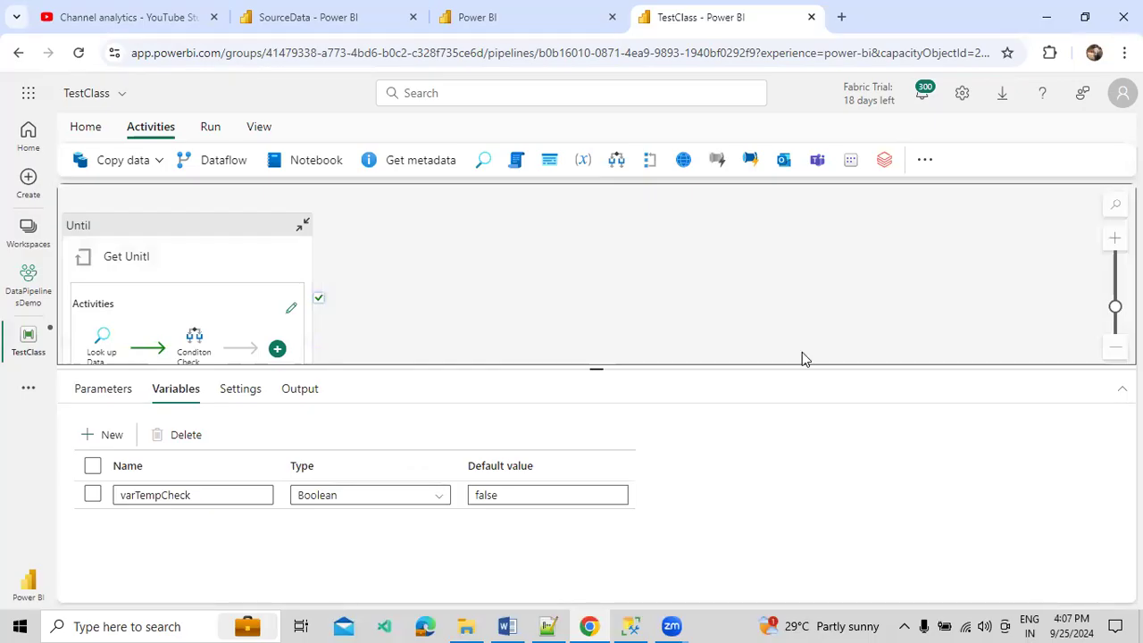
pyautogui.click(211, 127)
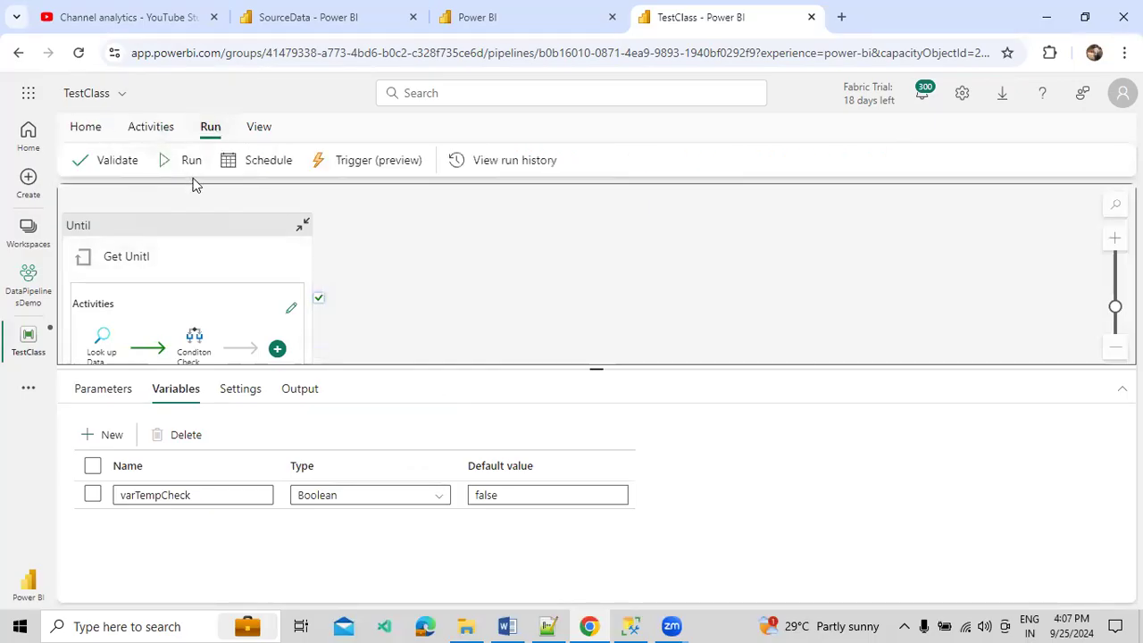
pyautogui.click(190, 163)
pyautogui.click(568, 402)
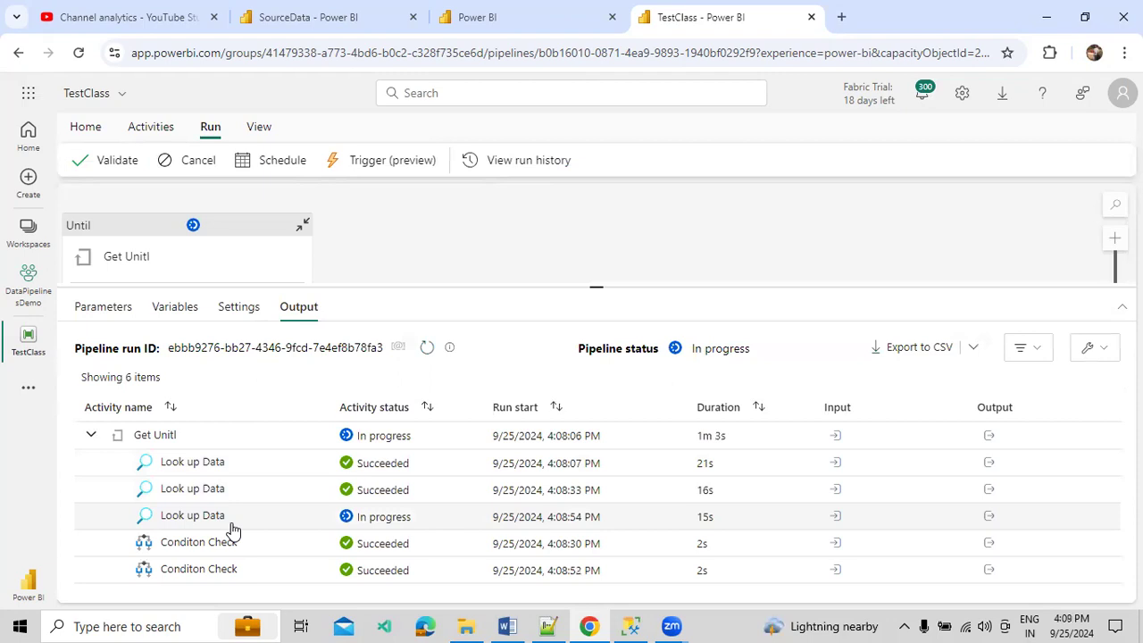
# Step: Refresh the run output, enlarge its area, and examine the loop's repeated activity runs alongside the SQL script
pyautogui.click(429, 349)
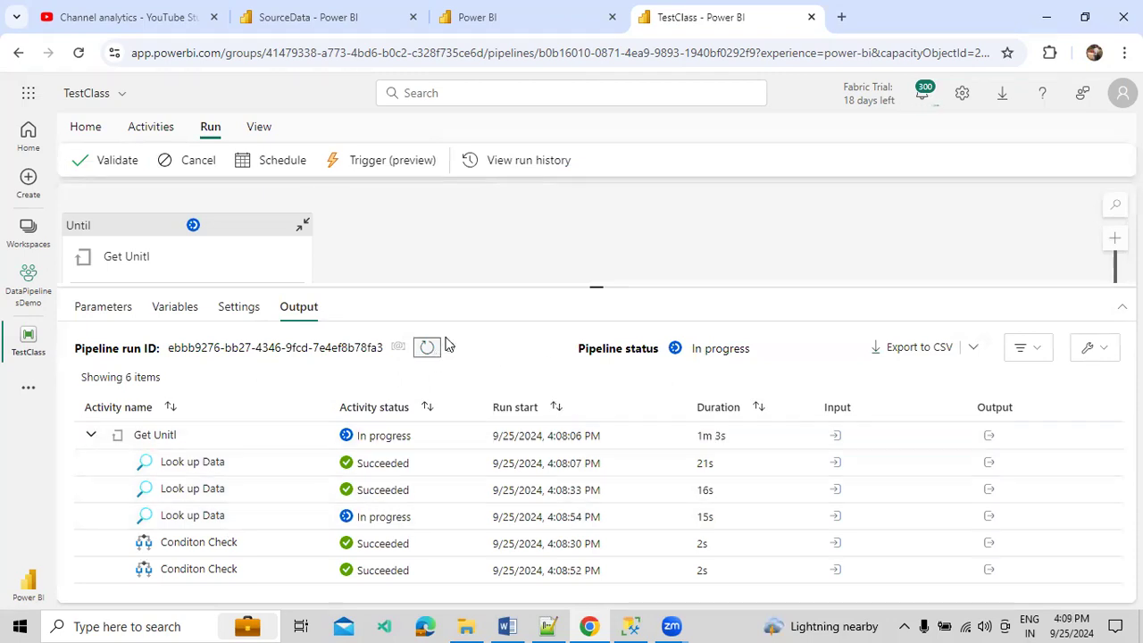
pyautogui.moveTo(471, 286); pyautogui.dragTo(483, 222)
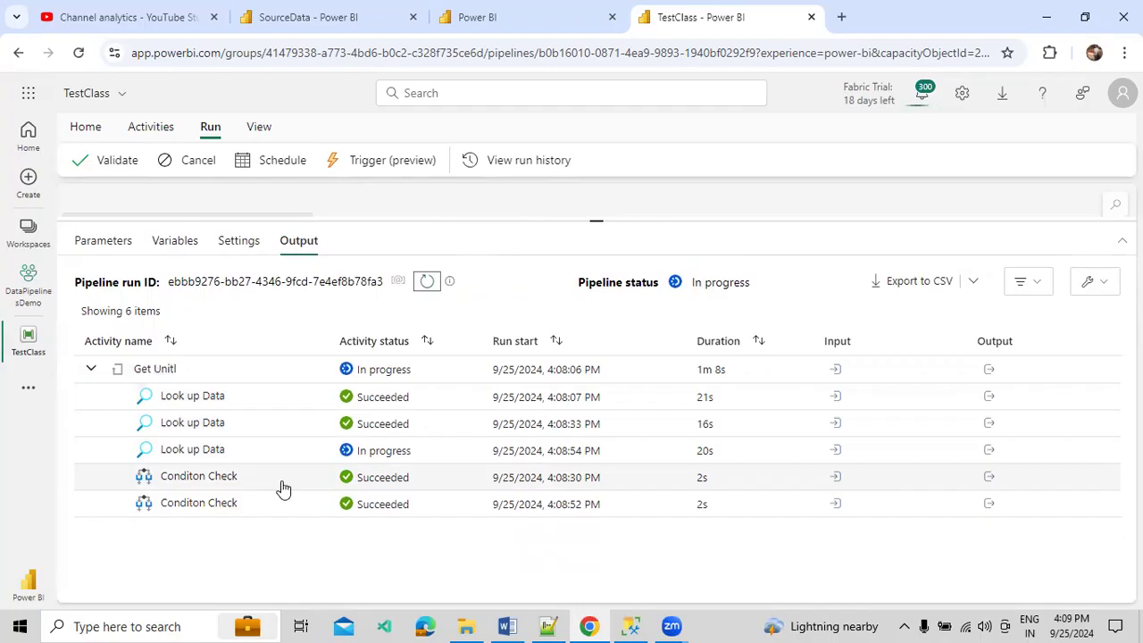
pyautogui.click(631, 626)
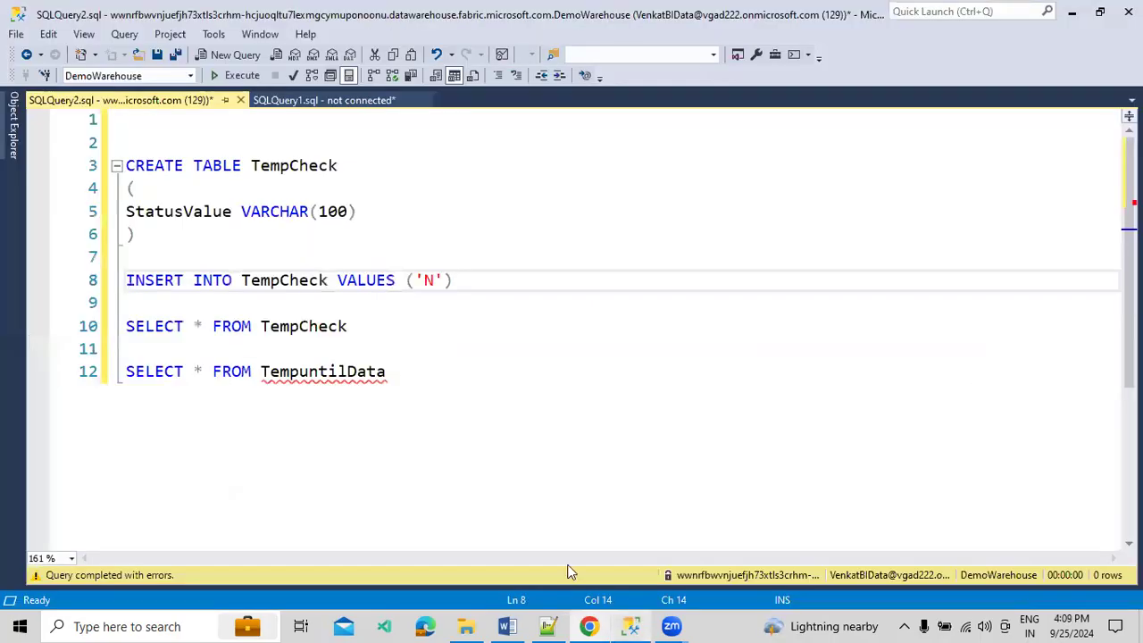
pyautogui.click(588, 625)
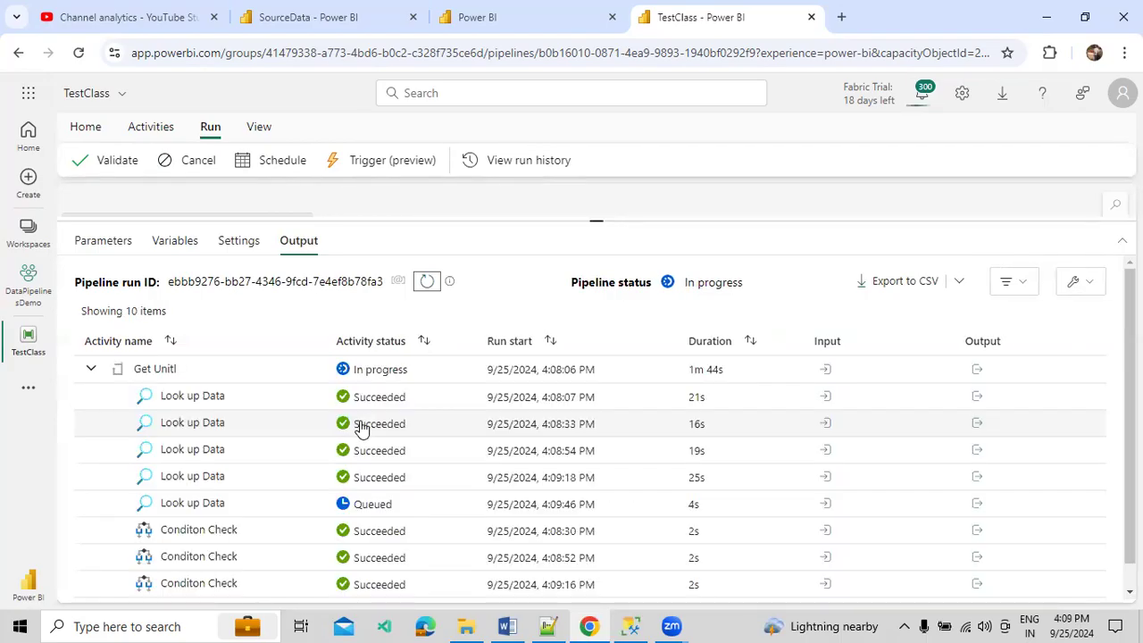
pyautogui.scroll(-1, 330, 474)
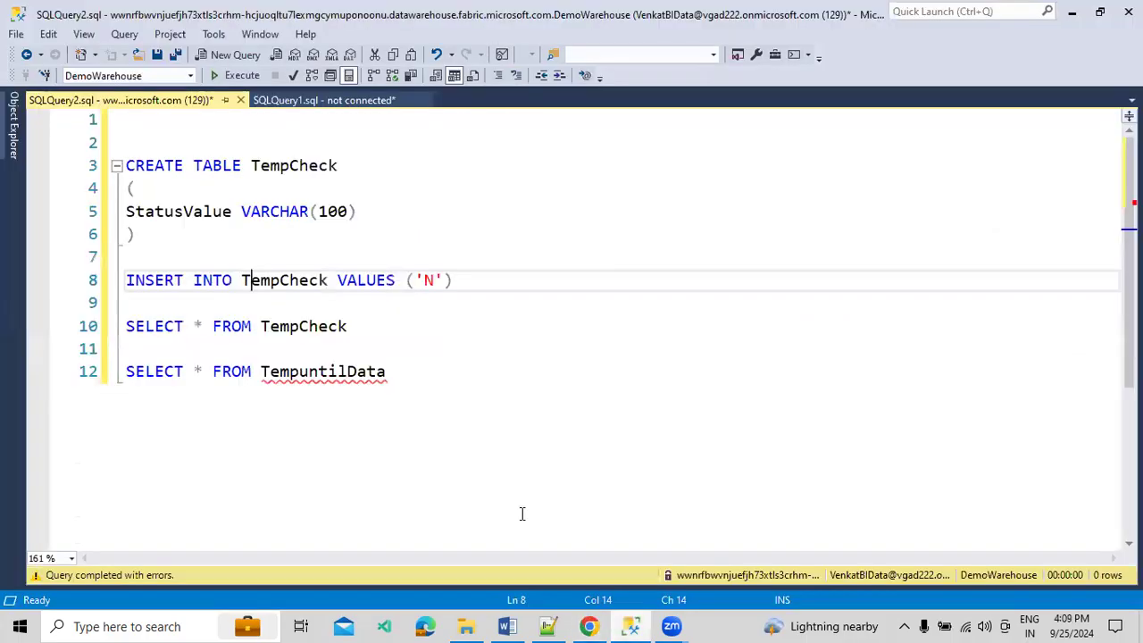
# Step: In SQL Server Management Studio, begin an UPDATE statement below the INSERT line and add the clause FROM TempCheck
pyautogui.click(631, 626)
pyautogui.click(410, 336)
pyautogui.click(465, 283)
pyautogui.press('Return')
pyautogui.press('Return')
pyautogui.write('UPDATE')
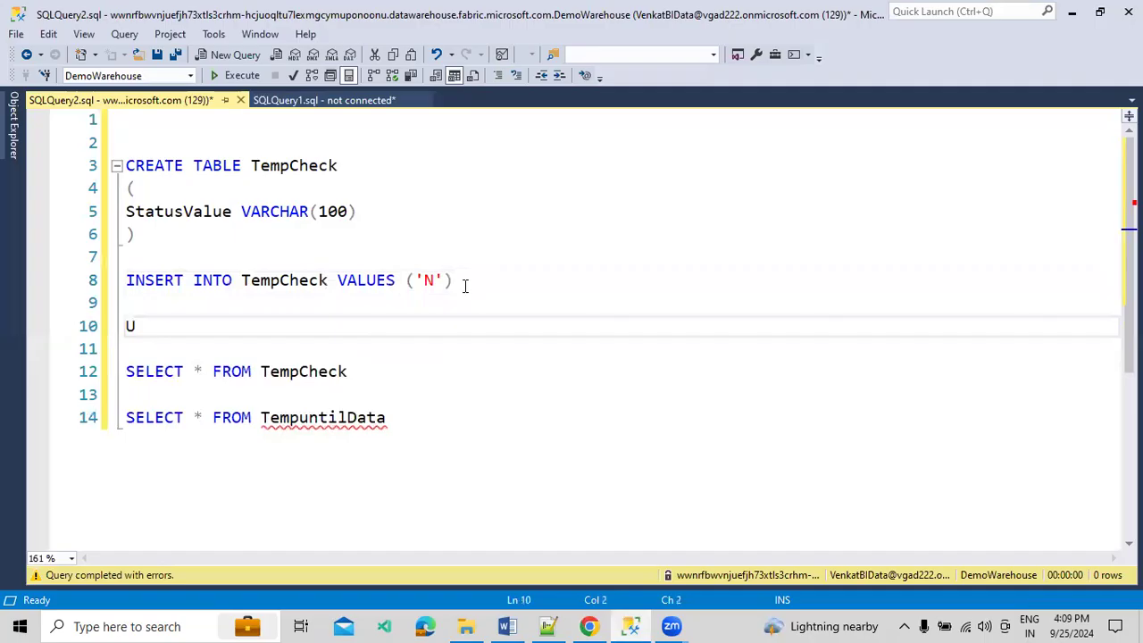
pyautogui.press('Return')
pyautogui.press('Return')
pyautogui.write('FROM TempCheck')
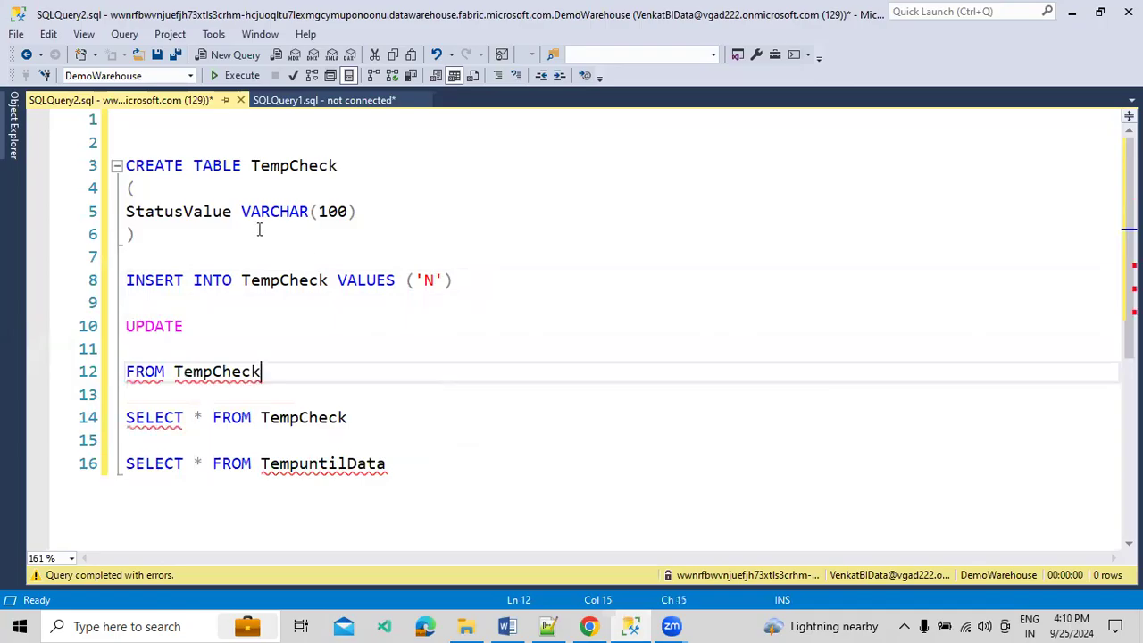
# Step: Copy the table name TempCheck from the CREATE TABLE statement and add it as the UPDATE target
pyautogui.doubleClick(268, 167)
pyautogui.hotkey('ctrl', 'c')
pyautogui.click(217, 325)
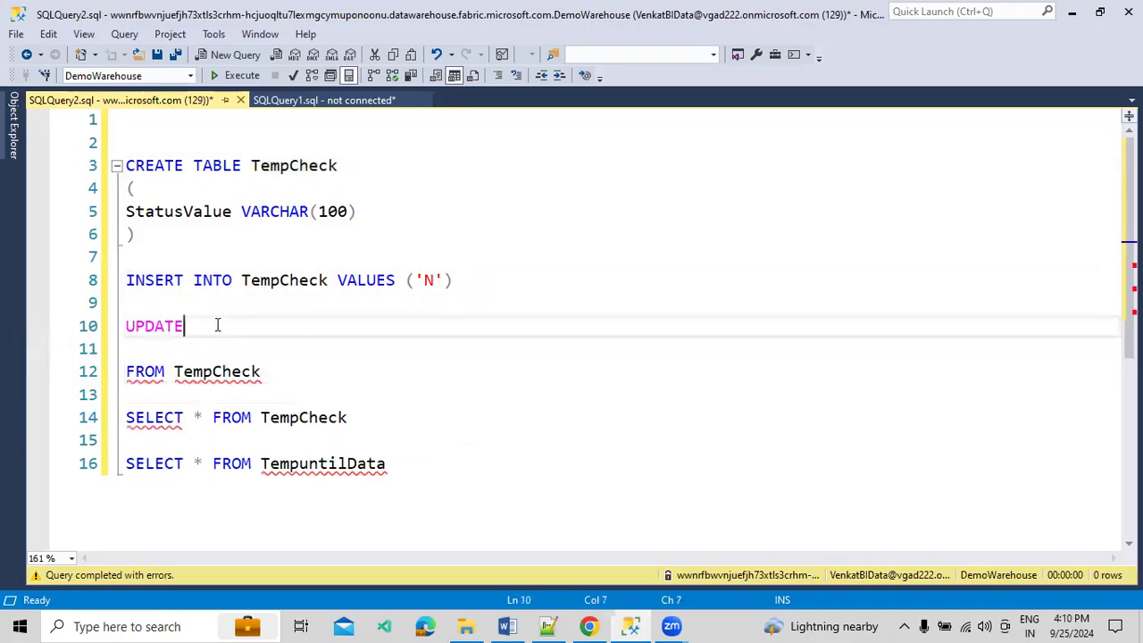
pyautogui.hotkey('ctrl', 'v')
pyautogui.click(184, 327)
# Step: Add the clause SET StatusValue = 'Y' between the UPDATE and FROM lines
pyautogui.click(186, 342)
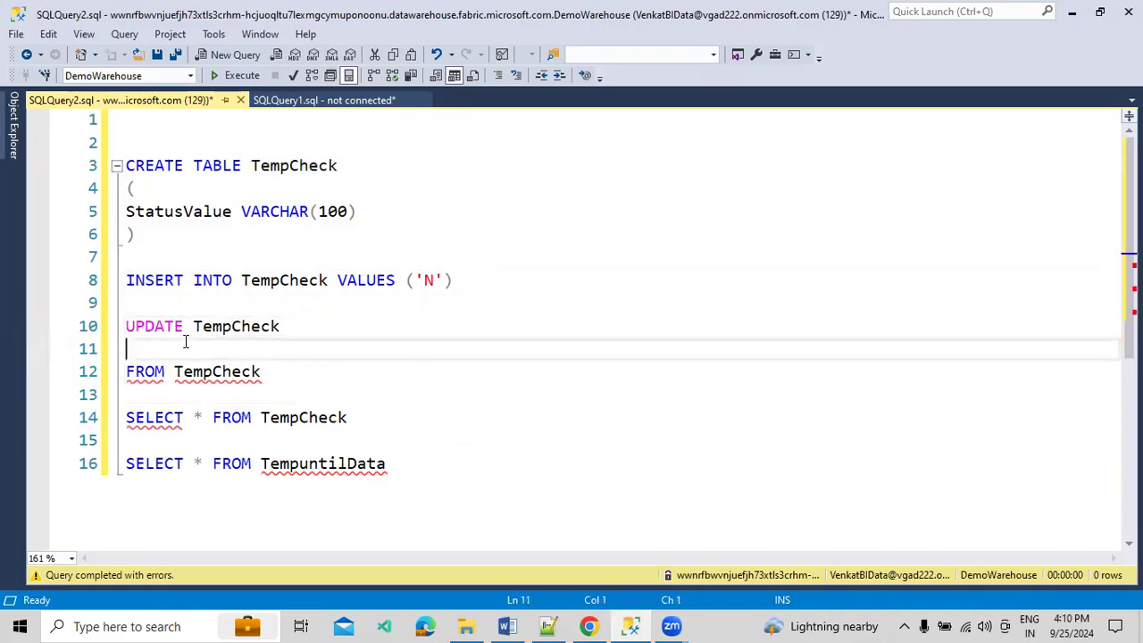
pyautogui.write('SET')
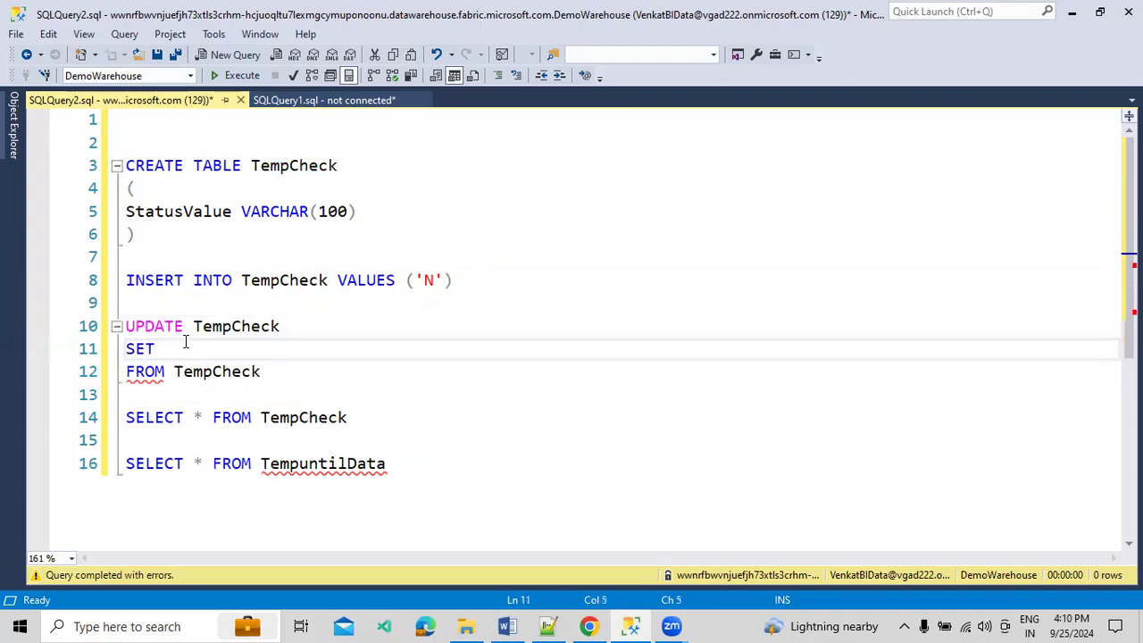
pyautogui.doubleClick(215, 214)
pyautogui.hotkey('ctrl', 'c')
pyautogui.click(194, 350)
pyautogui.hotkey('ctrl', 'v')
pyautogui.write("= '")
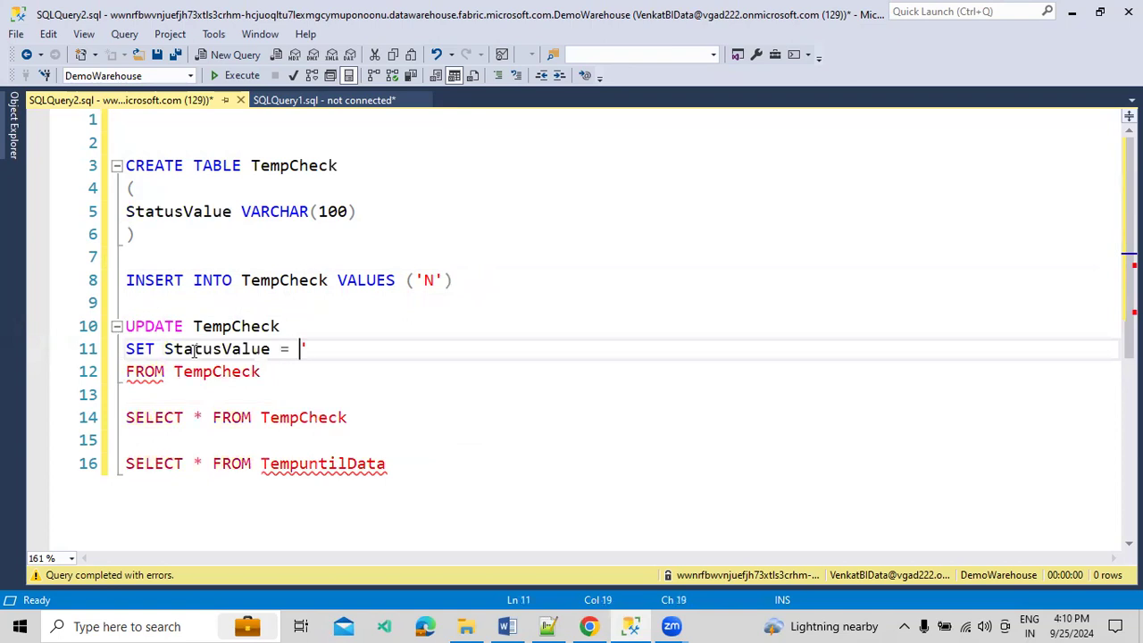
pyautogui.write("'Y")
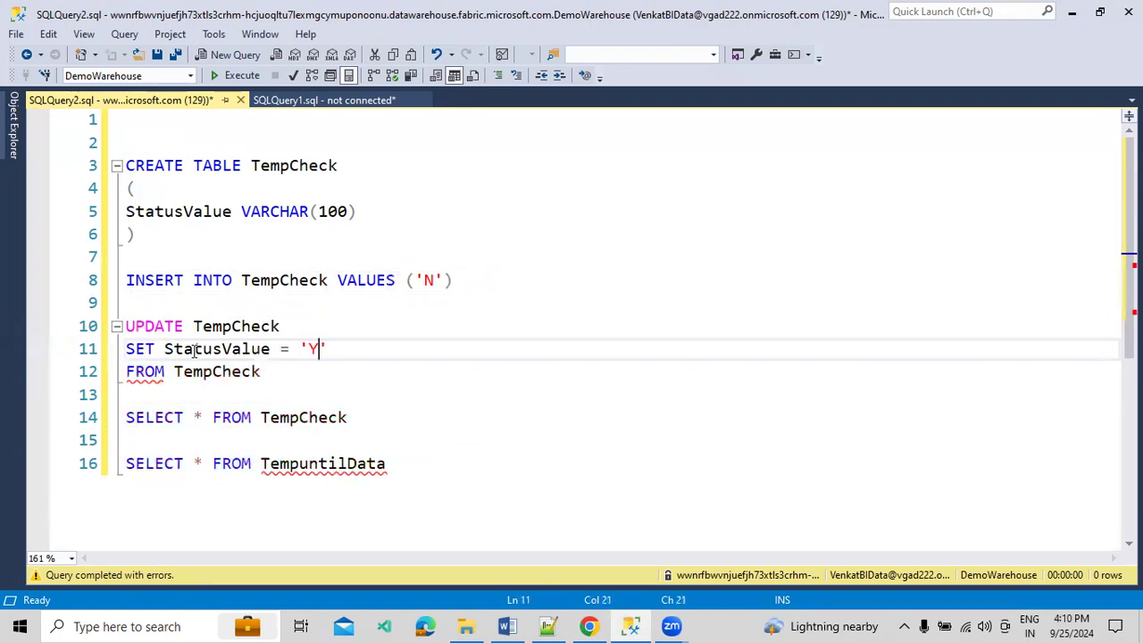
# Step: Execute the UPDATE statement alone, and run SELECT * FROM TempCheck to verify the change
pyautogui.moveTo(261, 373); pyautogui.dragTo(125, 327)
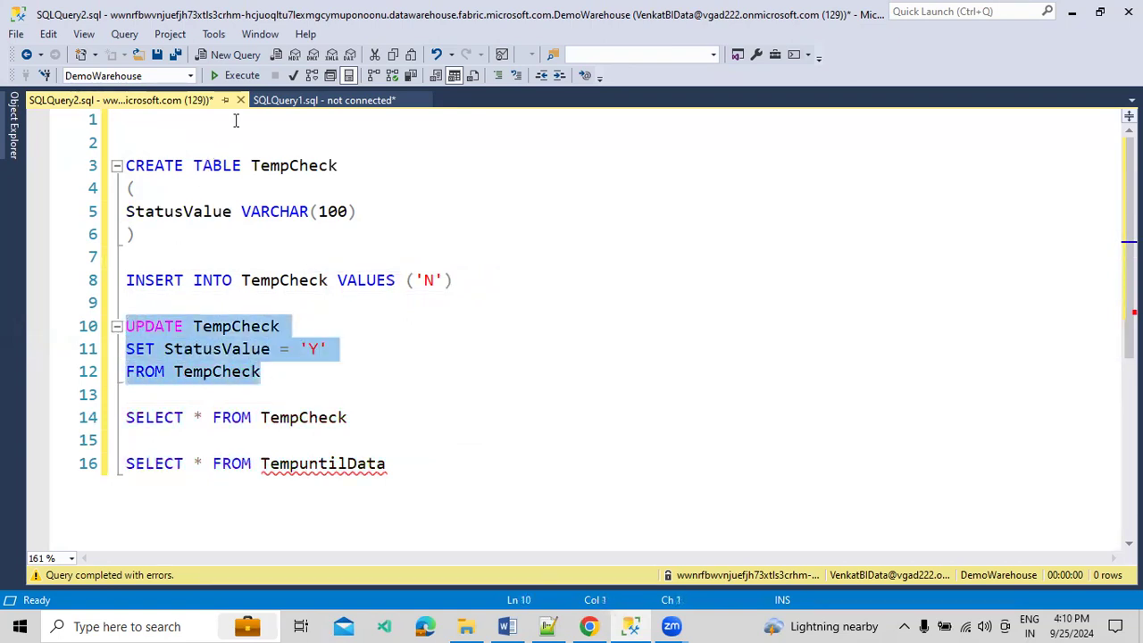
pyautogui.click(237, 75)
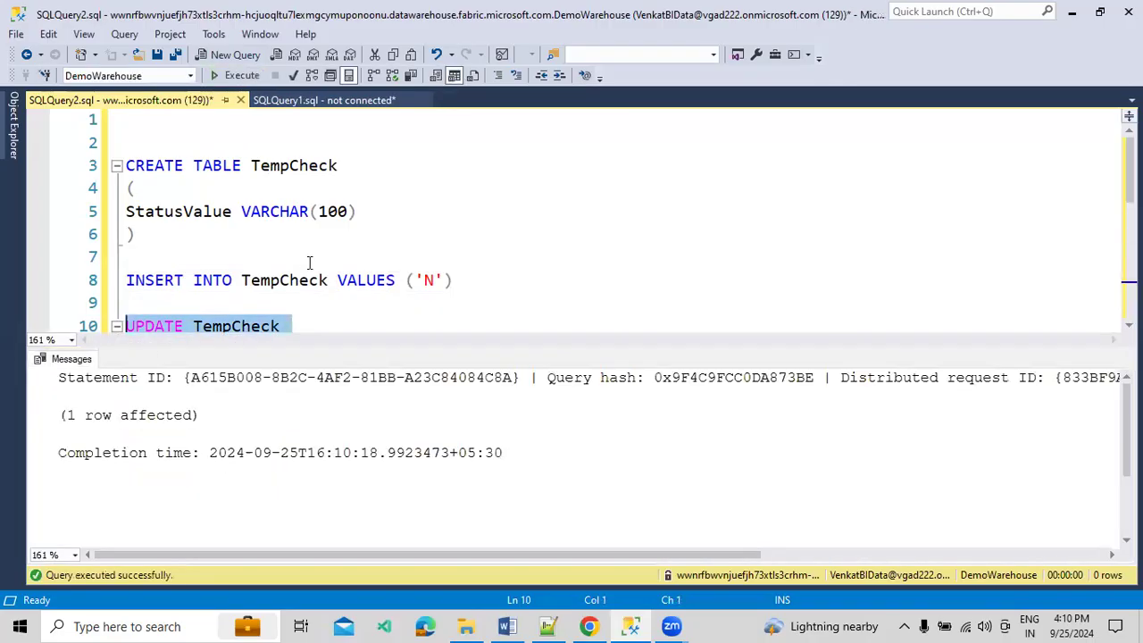
pyautogui.hotkey('ctrl', 'r')
pyautogui.moveTo(370, 416); pyautogui.dragTo(370, 397)
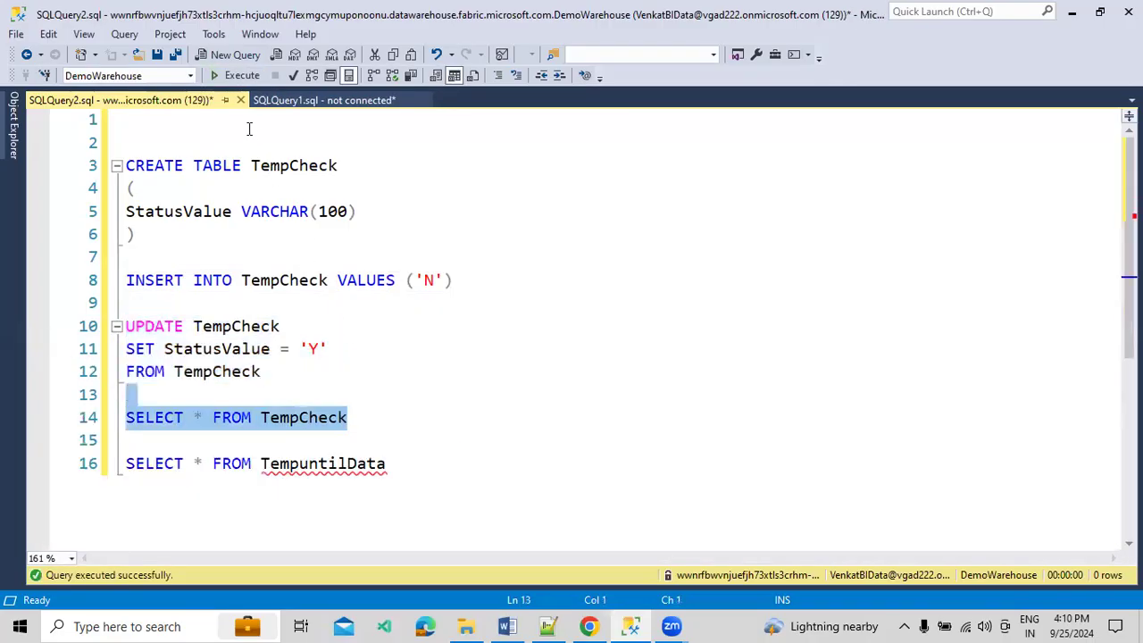
pyautogui.click(237, 75)
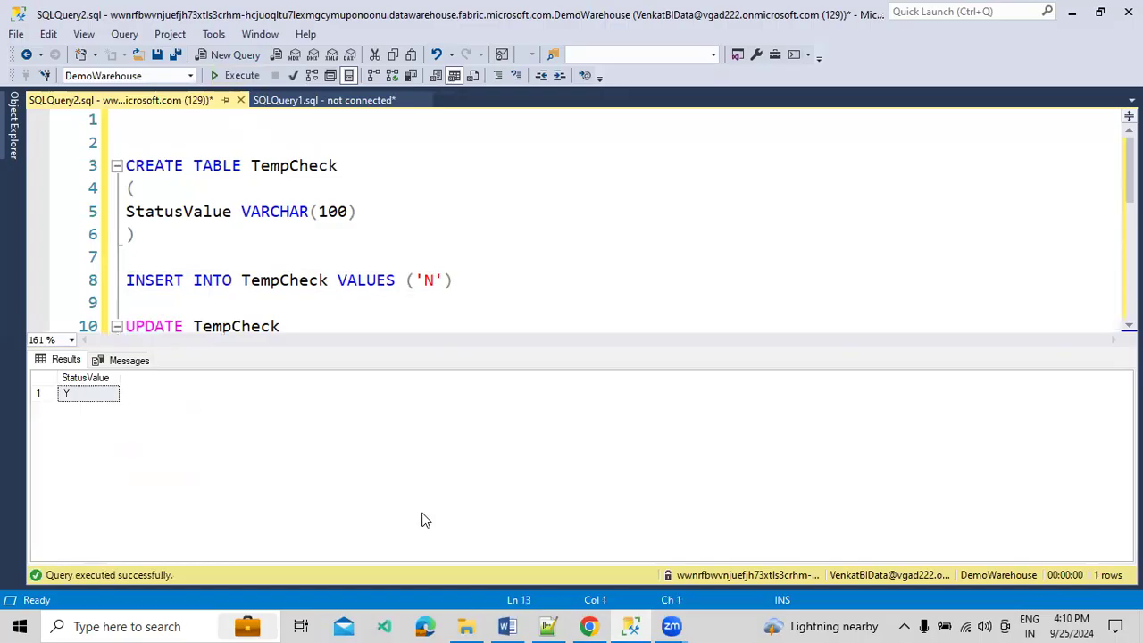
# Step: Switch back to the browser and examine the pipeline run output for the loop's latest Look up Data and Conditon Check runs
pyautogui.click(589, 626)
pyautogui.scroll(-2, 523, 441)
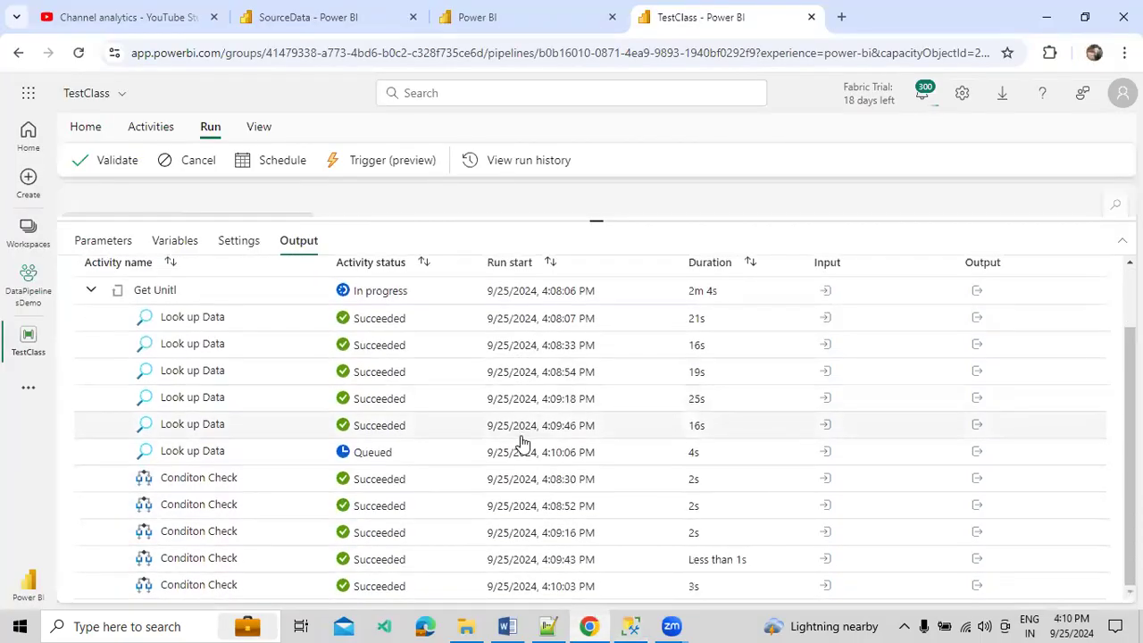
pyautogui.scroll(2, 523, 442)
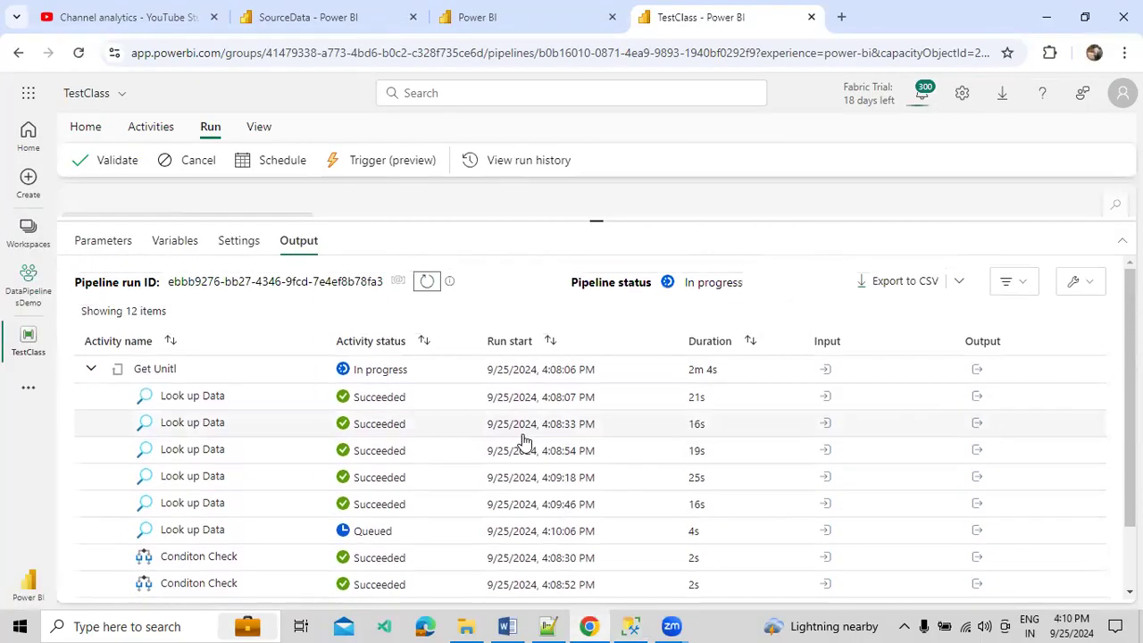
# Step: Follow the loop's latest activity runs in the pipeline output and read the error details of the Update Flag run
pyautogui.scroll(-1, 509, 443)
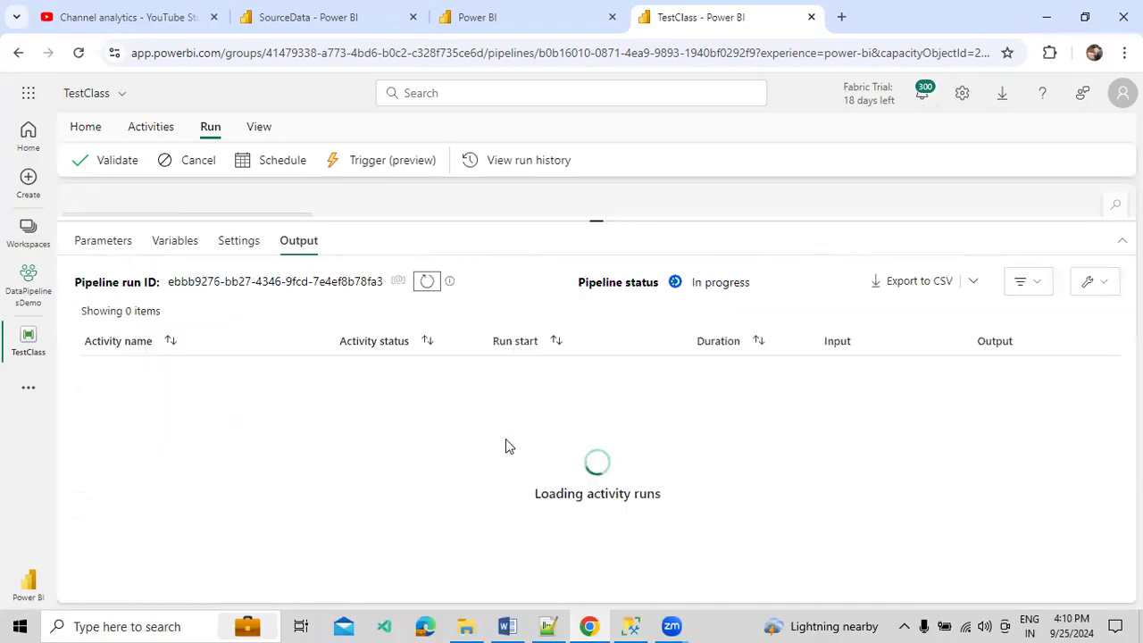
pyautogui.scroll(-3, 505, 446)
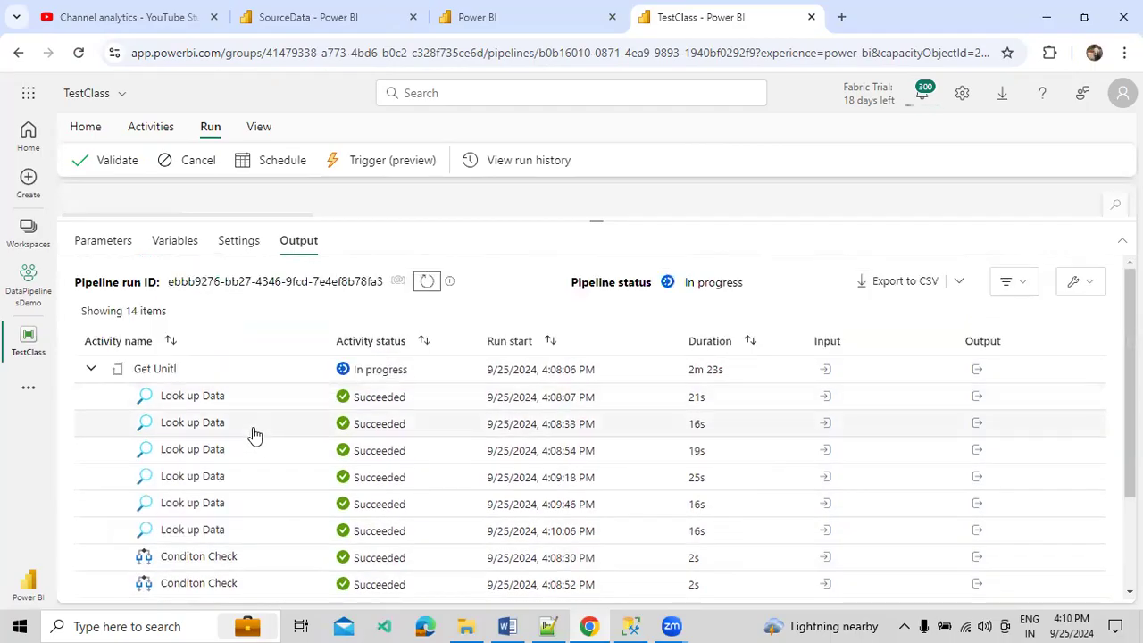
pyautogui.scroll(-1, 254, 435)
pyautogui.scroll(-1, 254, 435)
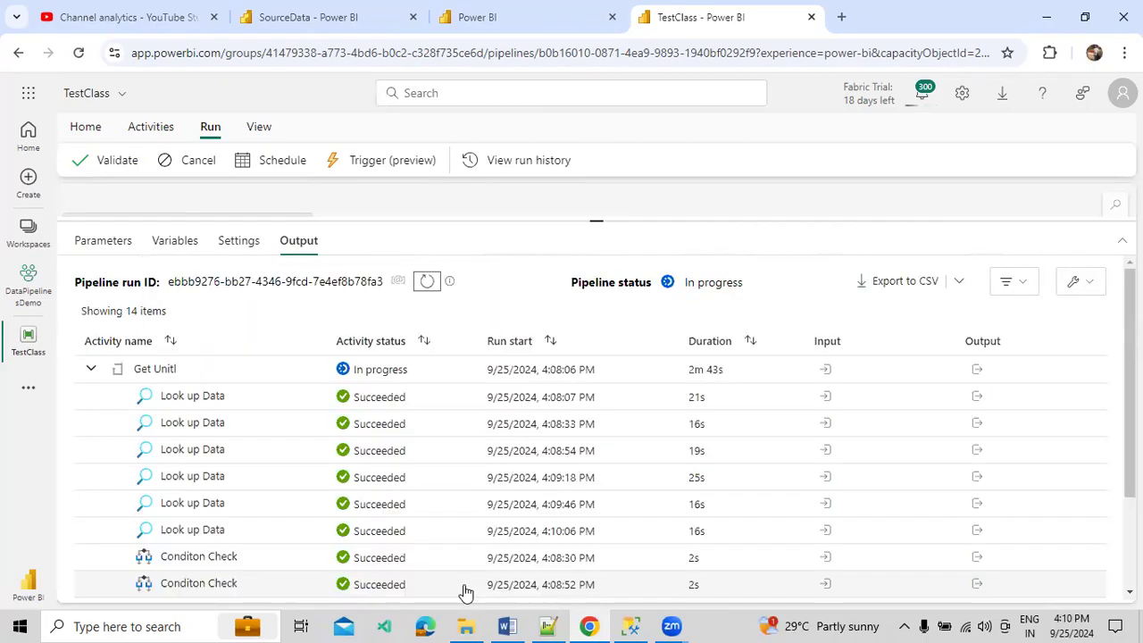
pyautogui.scroll(-3, 537, 568)
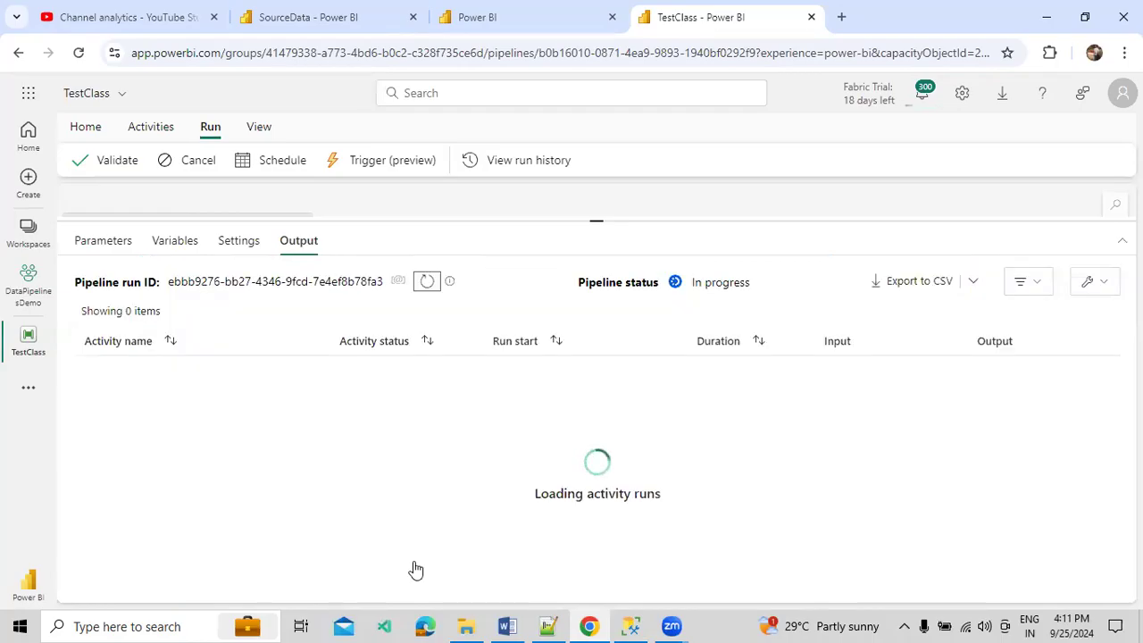
pyautogui.scroll(-3, 432, 559)
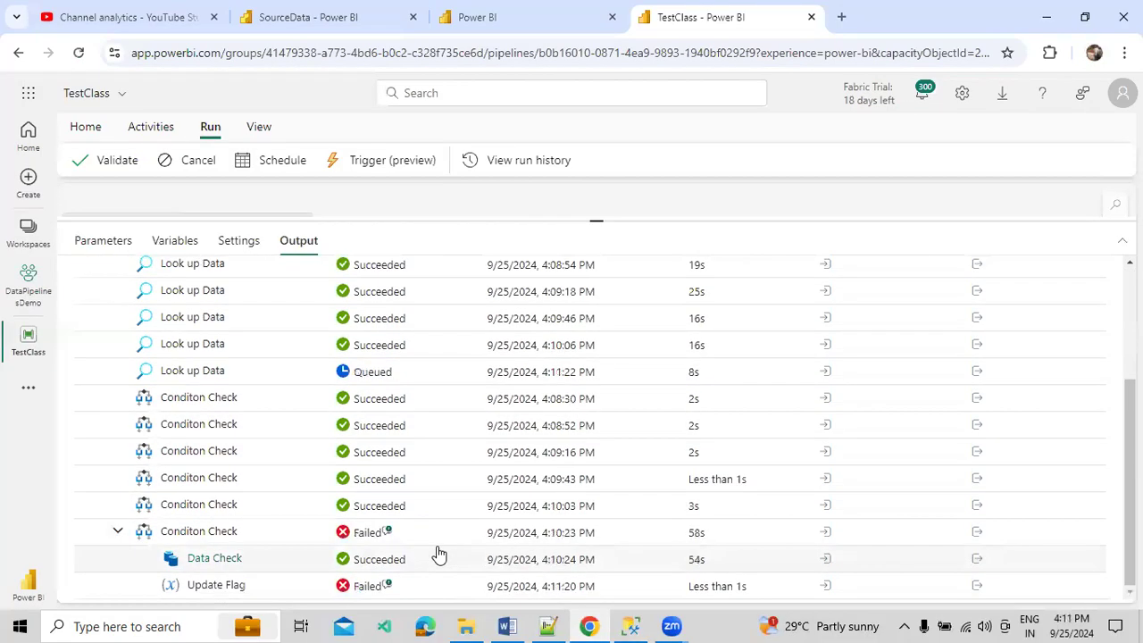
pyautogui.click(388, 585)
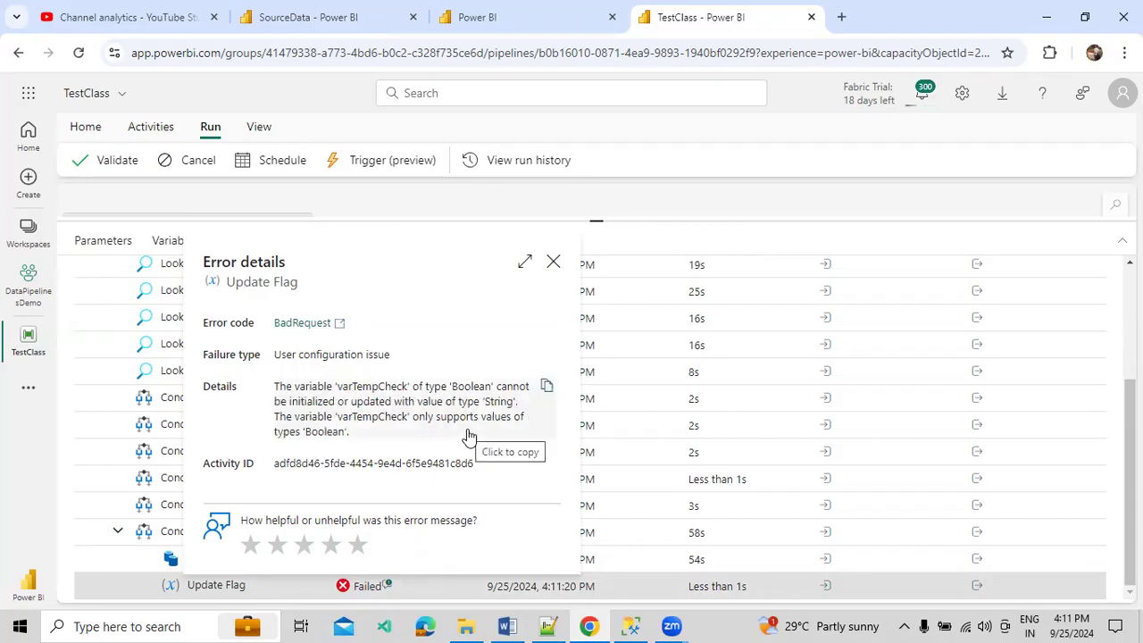
pyautogui.click(555, 261)
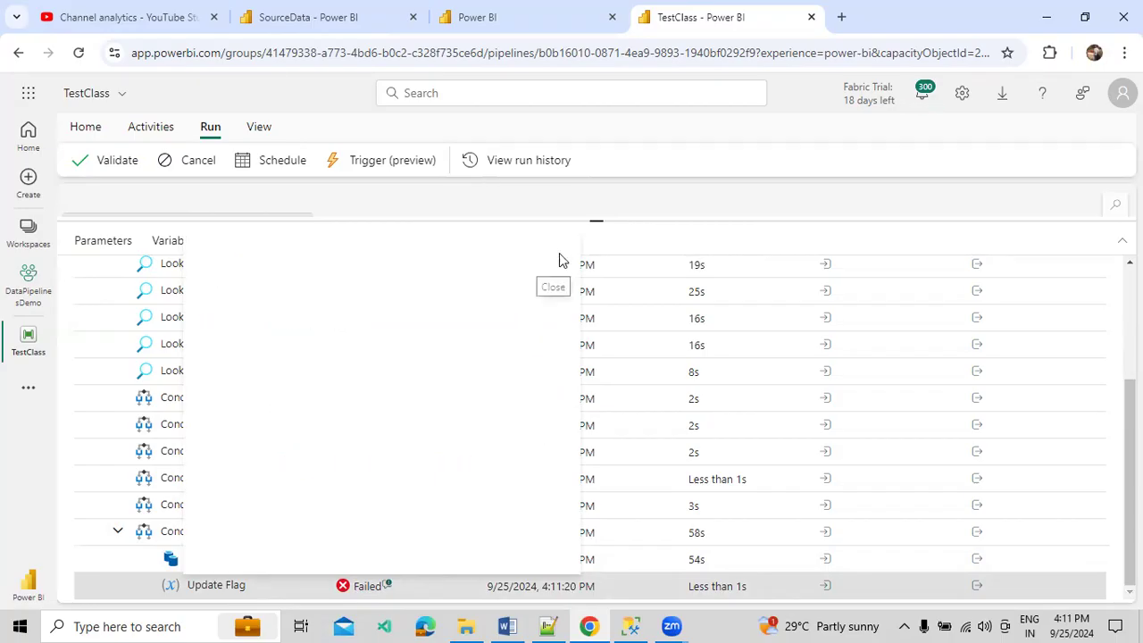
# Step: Open the Update Flag settings among the True activities of Conditon Check inside the Get Unitl loop
pyautogui.moveTo(577, 221); pyautogui.dragTo(595, 401)
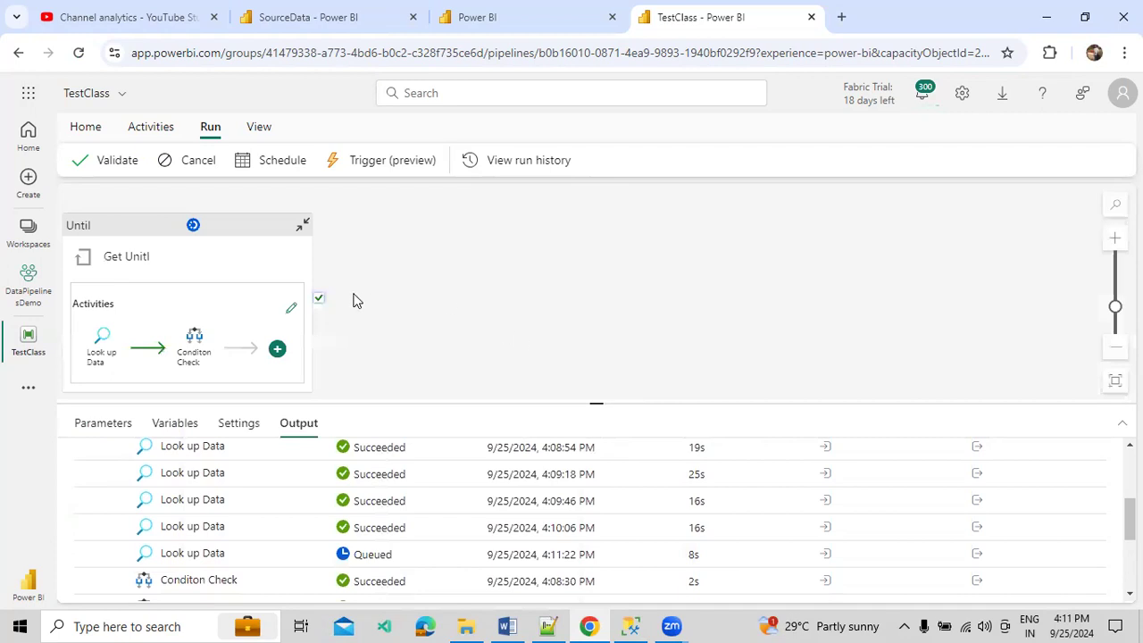
pyautogui.moveTo(243, 264); pyautogui.dragTo(363, 238)
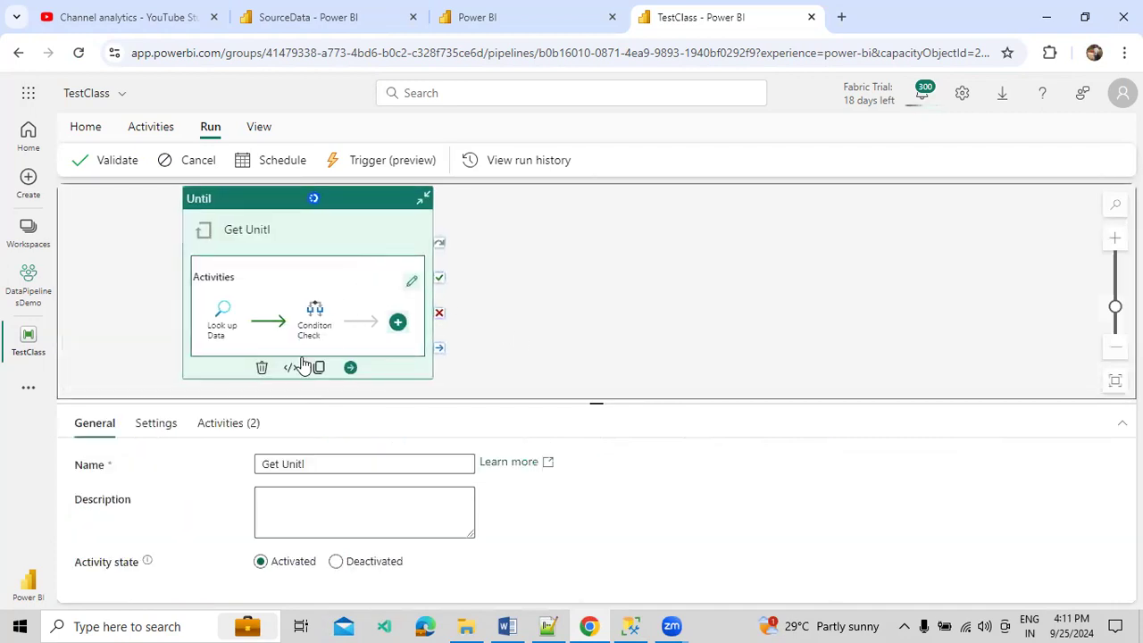
pyautogui.click(216, 425)
pyautogui.click(939, 517)
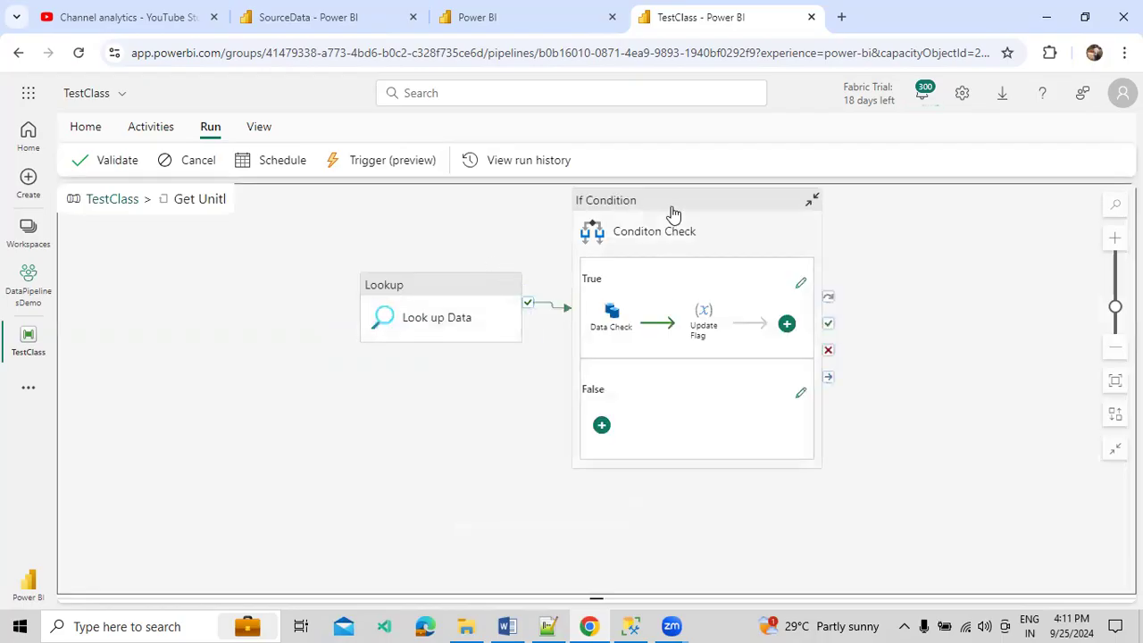
pyautogui.click(674, 215)
pyautogui.click(168, 422)
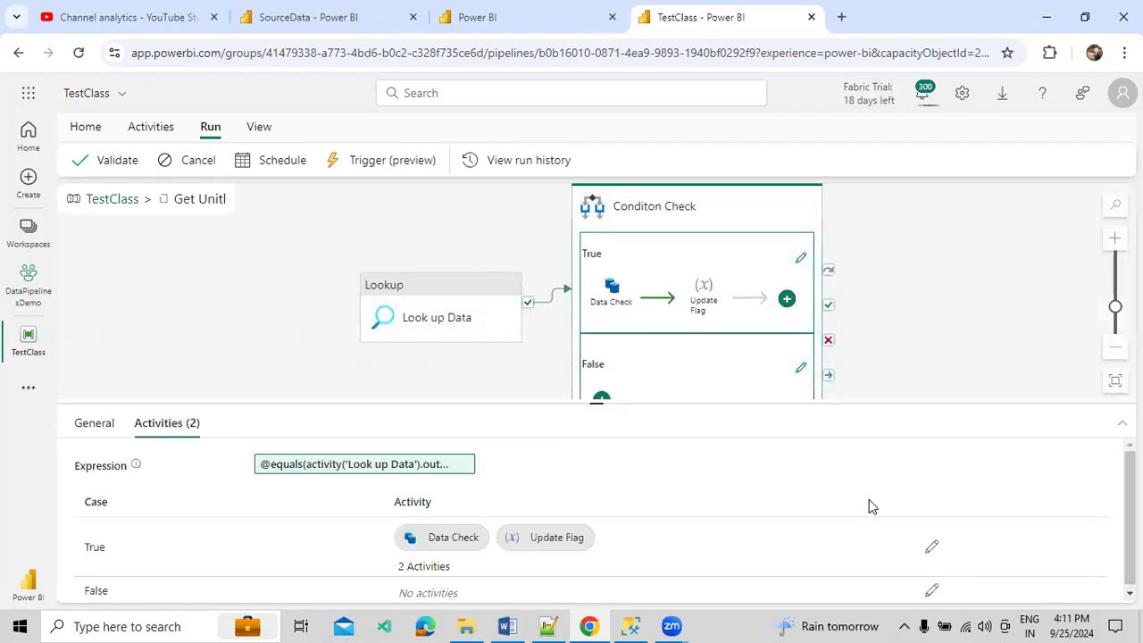
pyautogui.click(934, 548)
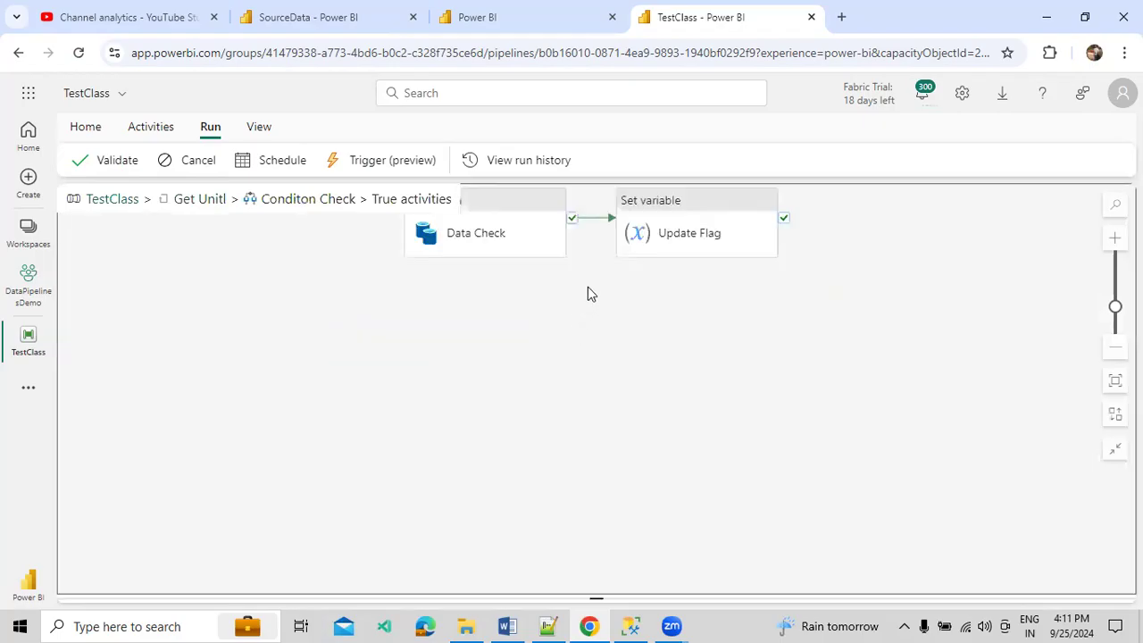
pyautogui.click(646, 224)
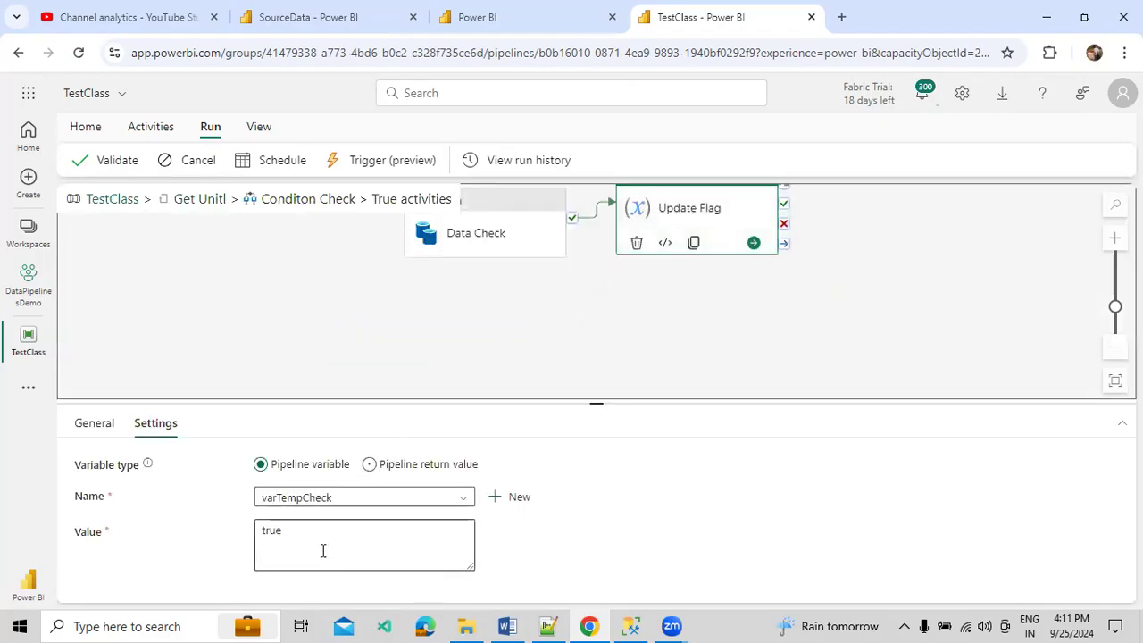
pyautogui.click(322, 550)
pyautogui.click(318, 582)
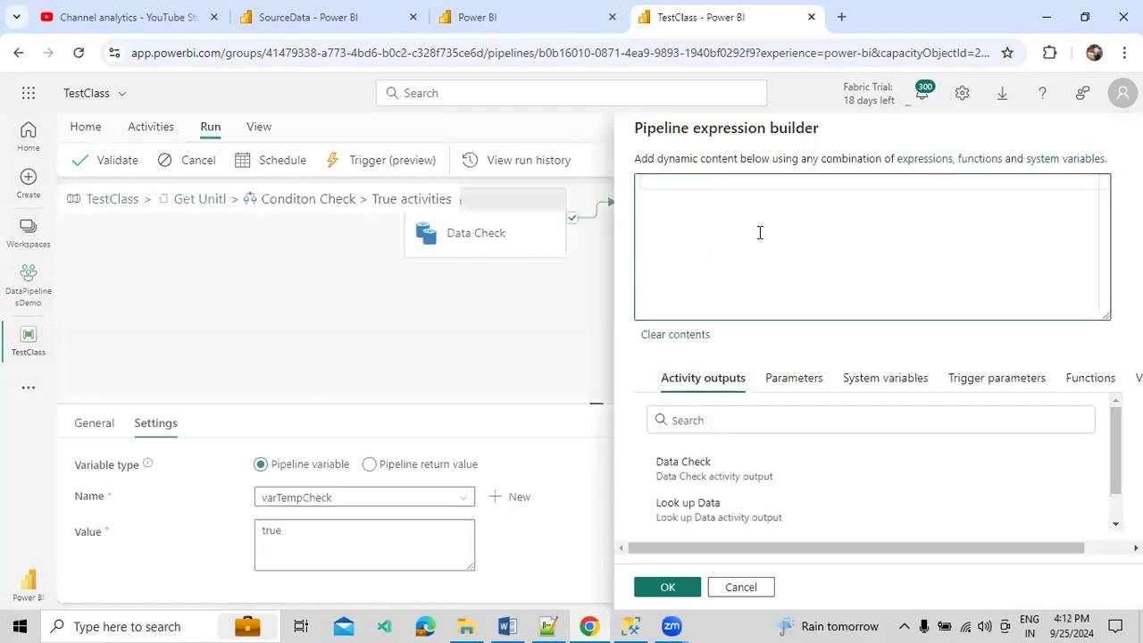
pyautogui.write('true')
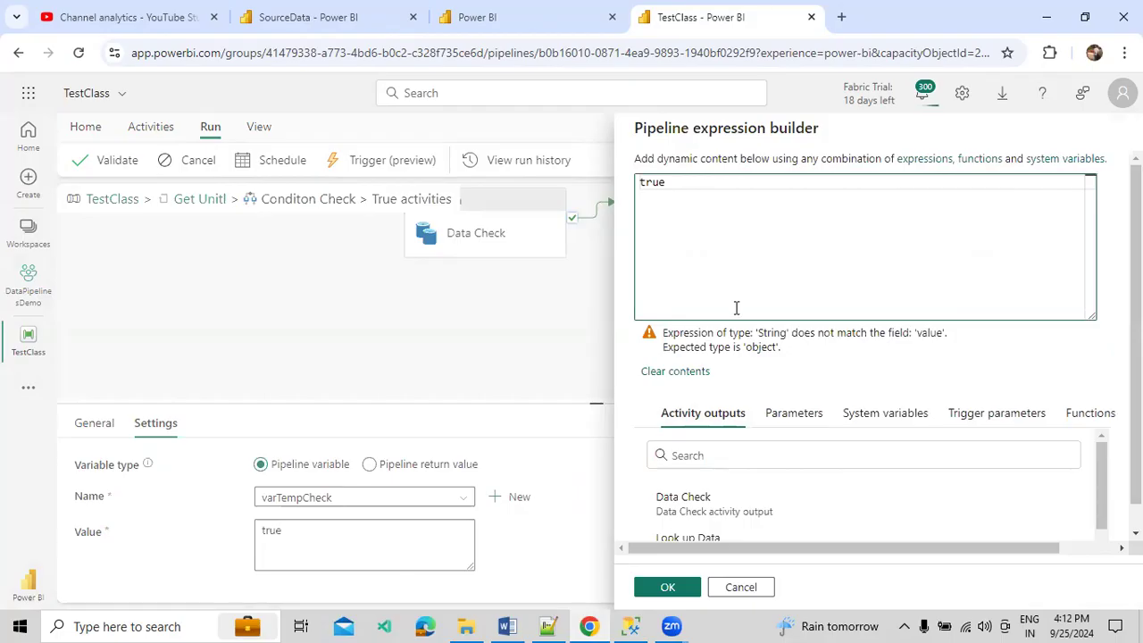
pyautogui.click(738, 587)
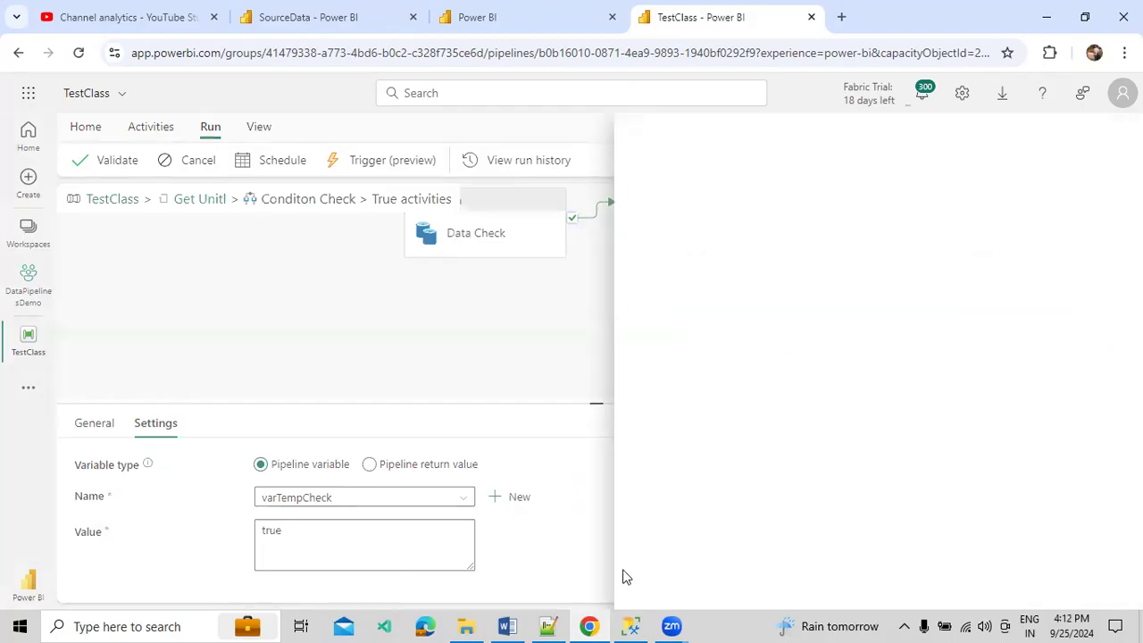
pyautogui.click(295, 550)
# Step: Return to the TestClass pipeline level, check the latest activity runs and cancel the pipeline run in progress
pyautogui.click(112, 198)
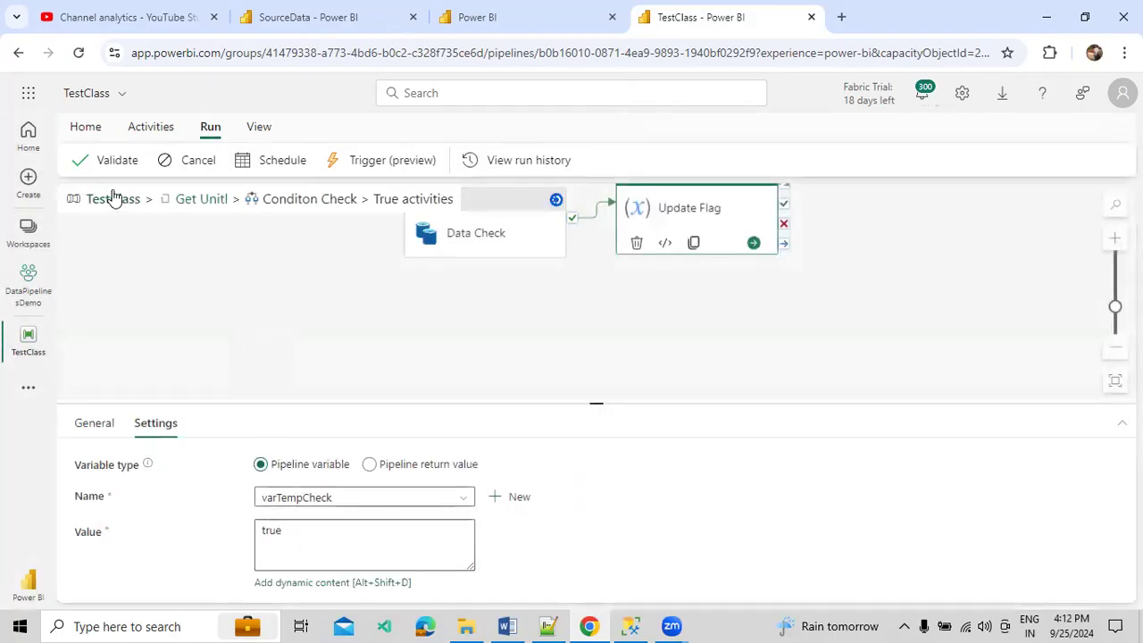
pyautogui.moveTo(381, 403); pyautogui.dragTo(402, 302)
pyautogui.scroll(-10, 416, 420)
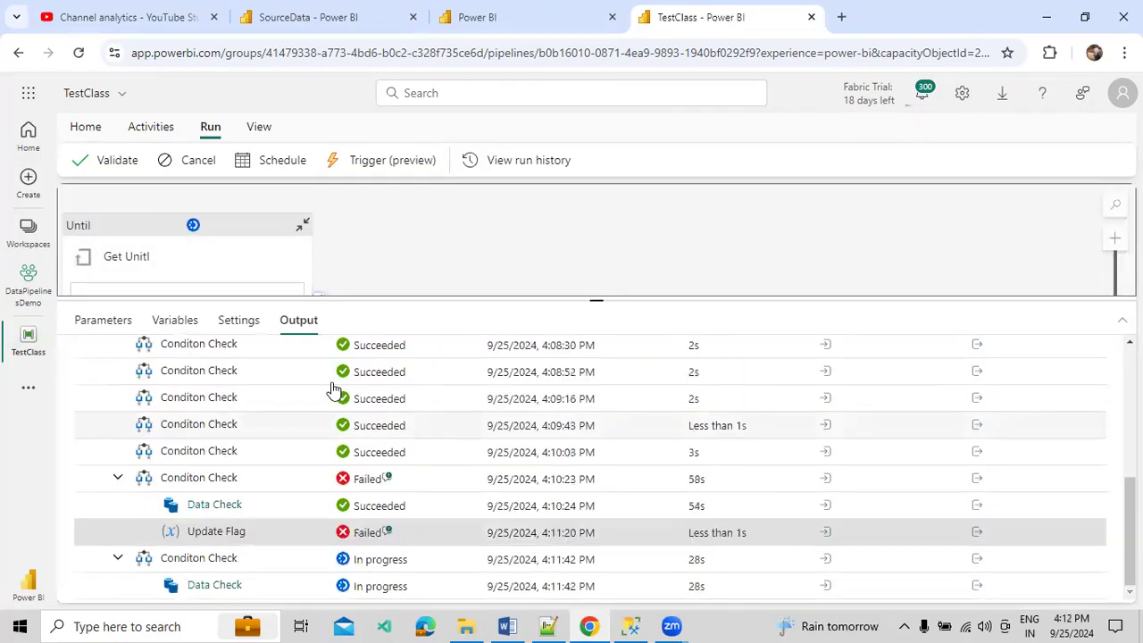
pyautogui.click(188, 161)
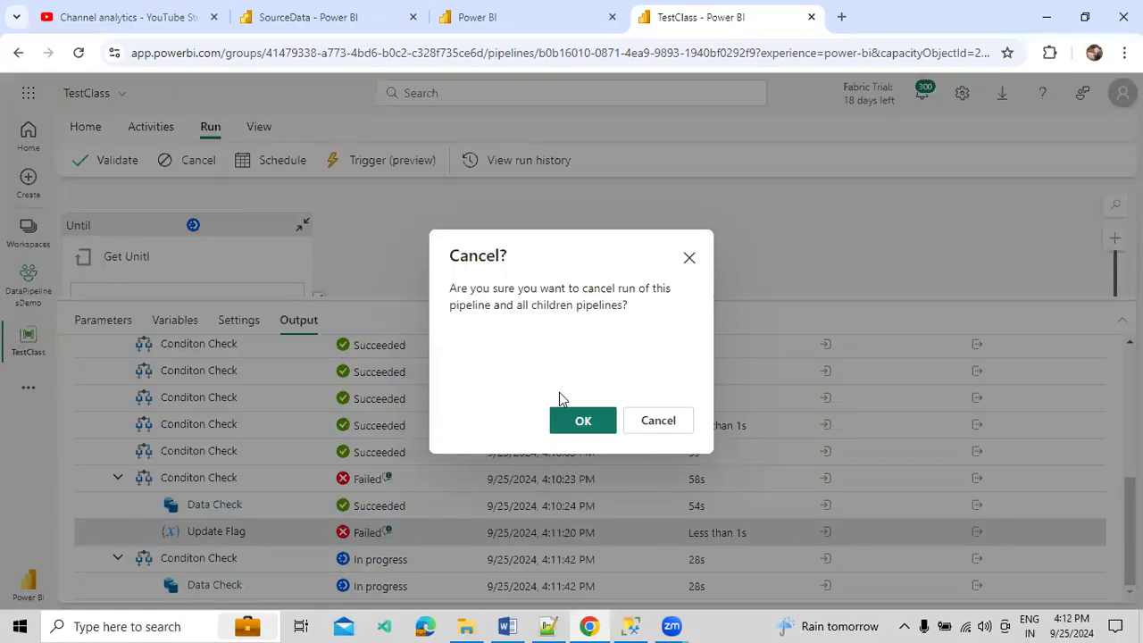
pyautogui.click(578, 419)
# Step: Check the type and default value of the pipeline variable varTempCheck
pyautogui.moveTo(452, 257); pyautogui.dragTo(592, 242)
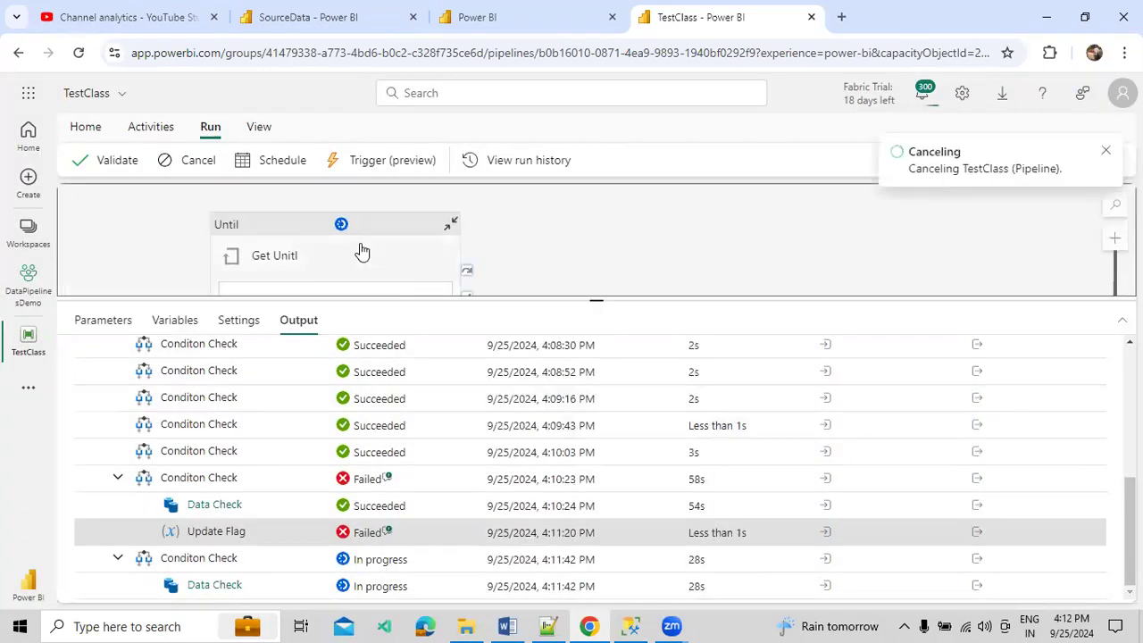
pyautogui.click(175, 319)
pyautogui.click(477, 428)
pyautogui.doubleClick(477, 428)
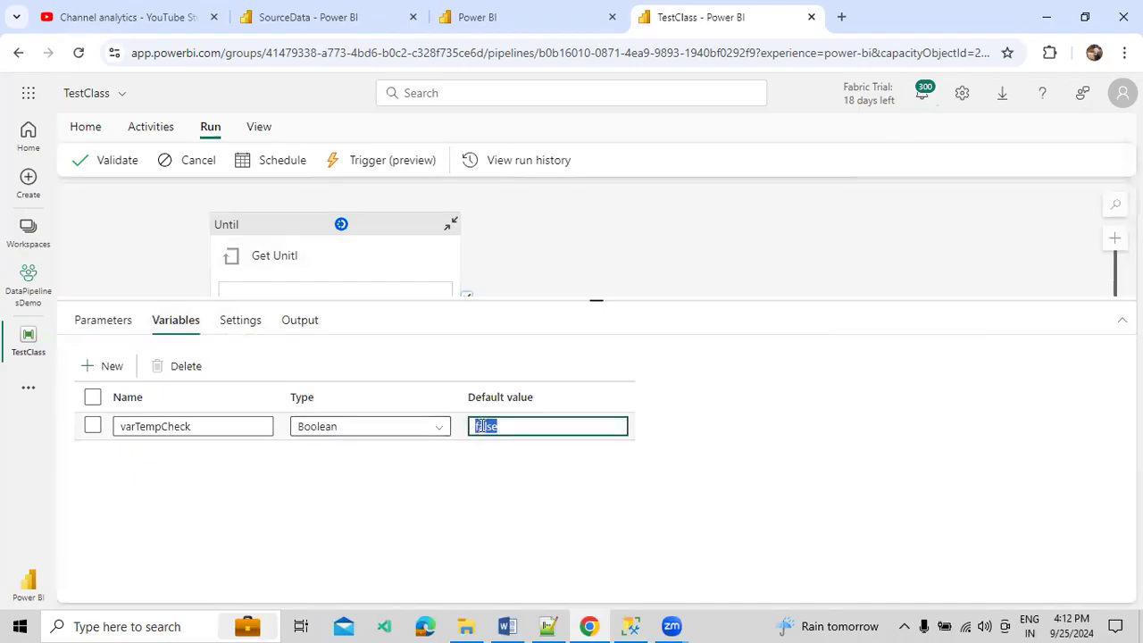
# Step: Go into the Get Unitl loop and open the True activities of Conditon Check
pyautogui.click(369, 258)
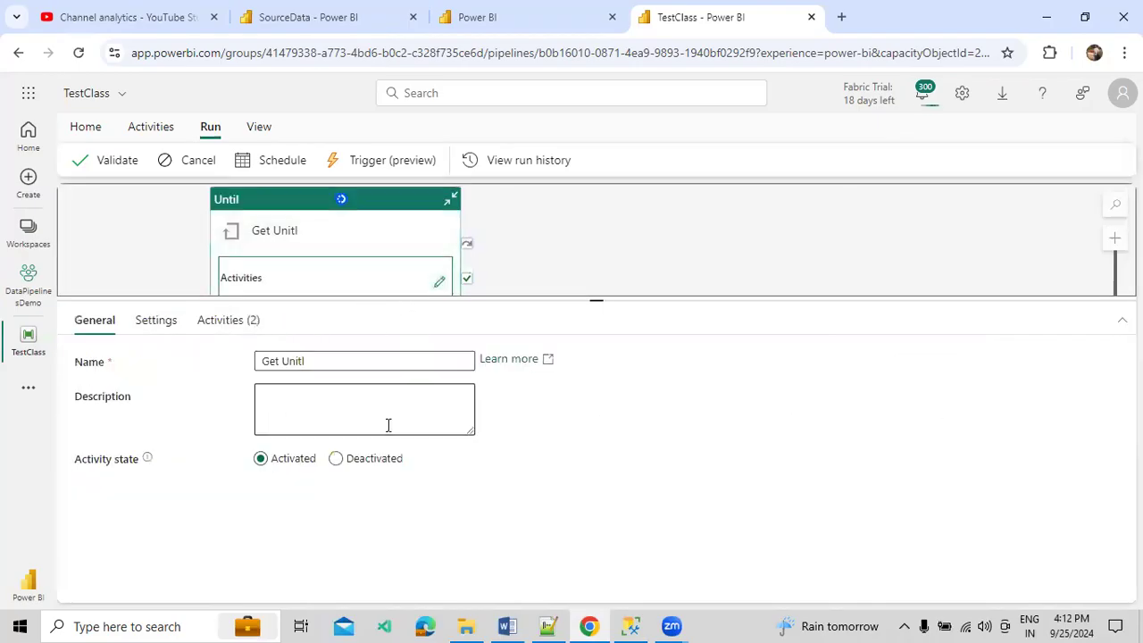
pyautogui.click(225, 329)
pyautogui.click(941, 411)
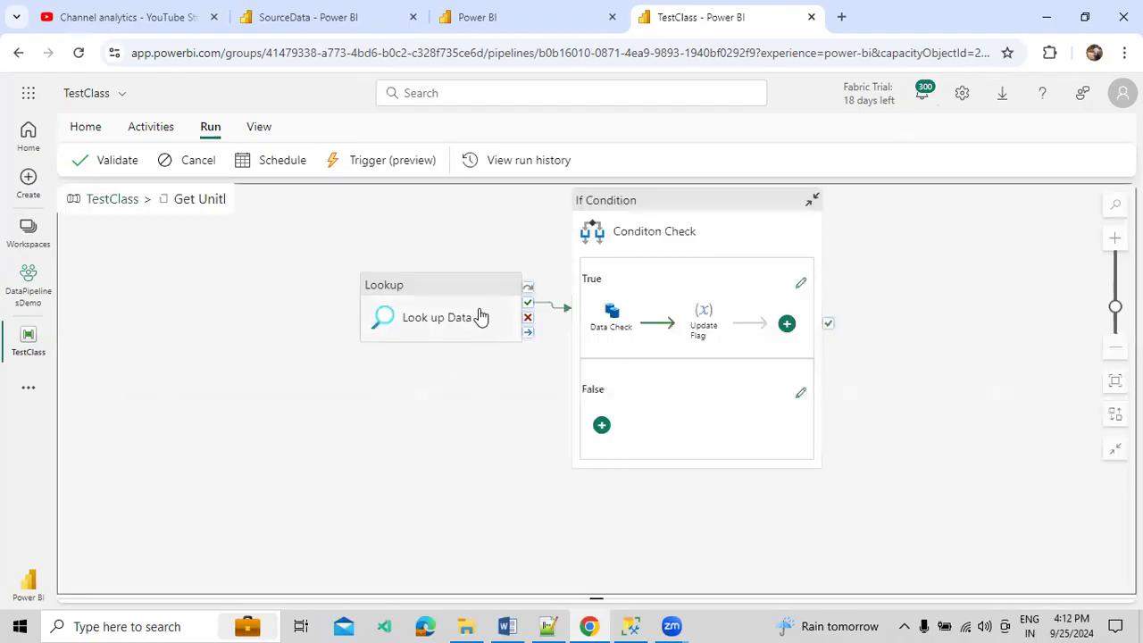
pyautogui.click(479, 313)
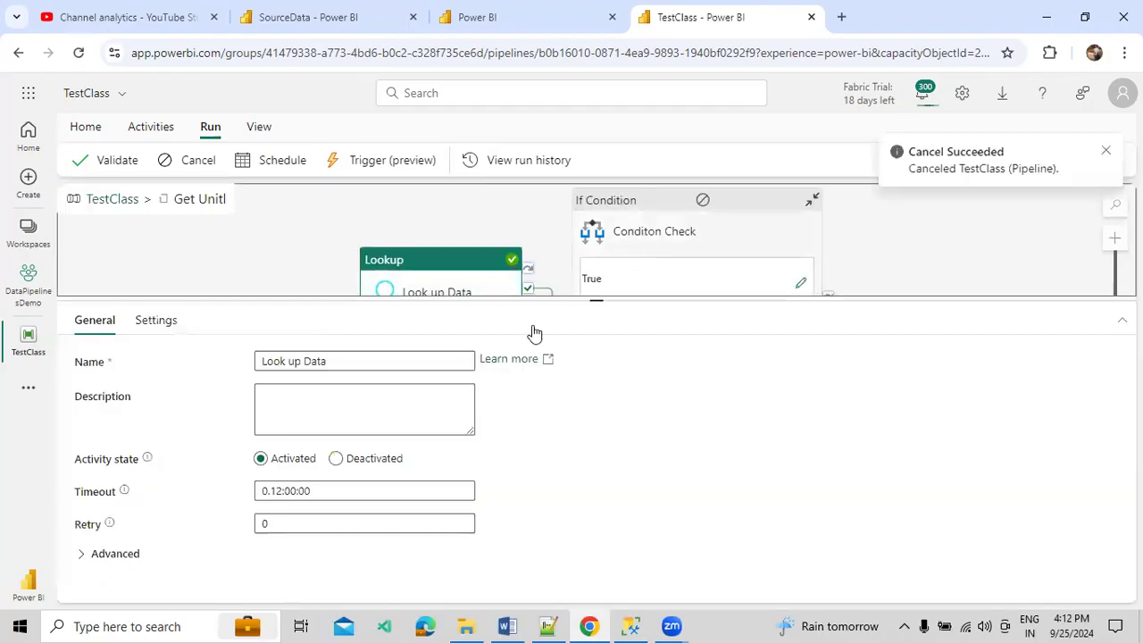
pyautogui.click(606, 241)
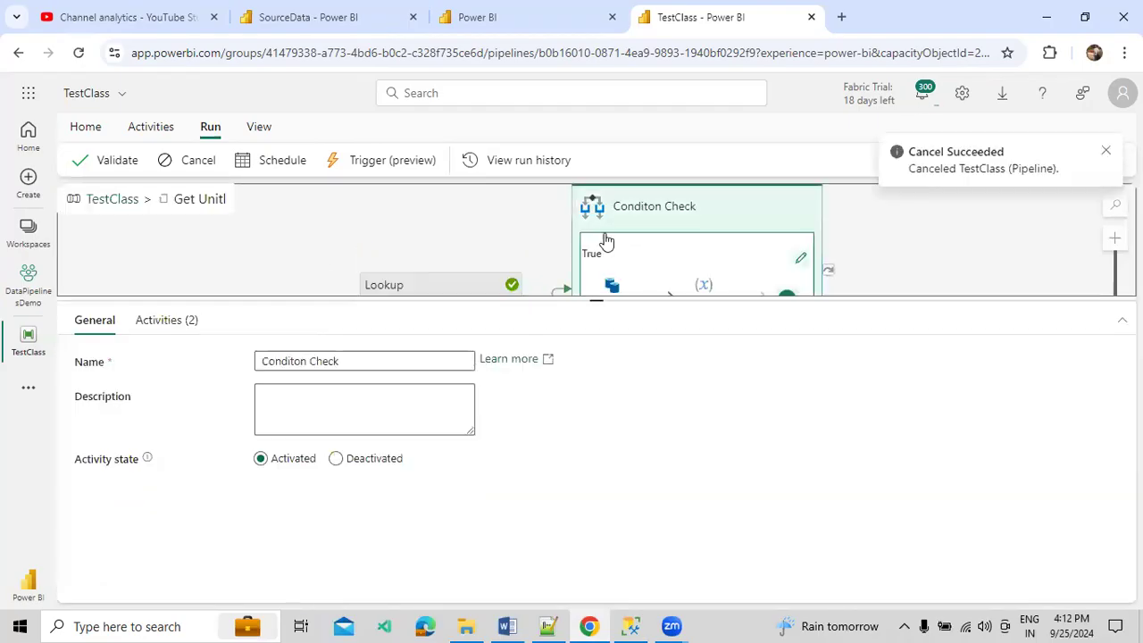
pyautogui.click(176, 322)
pyautogui.click(939, 444)
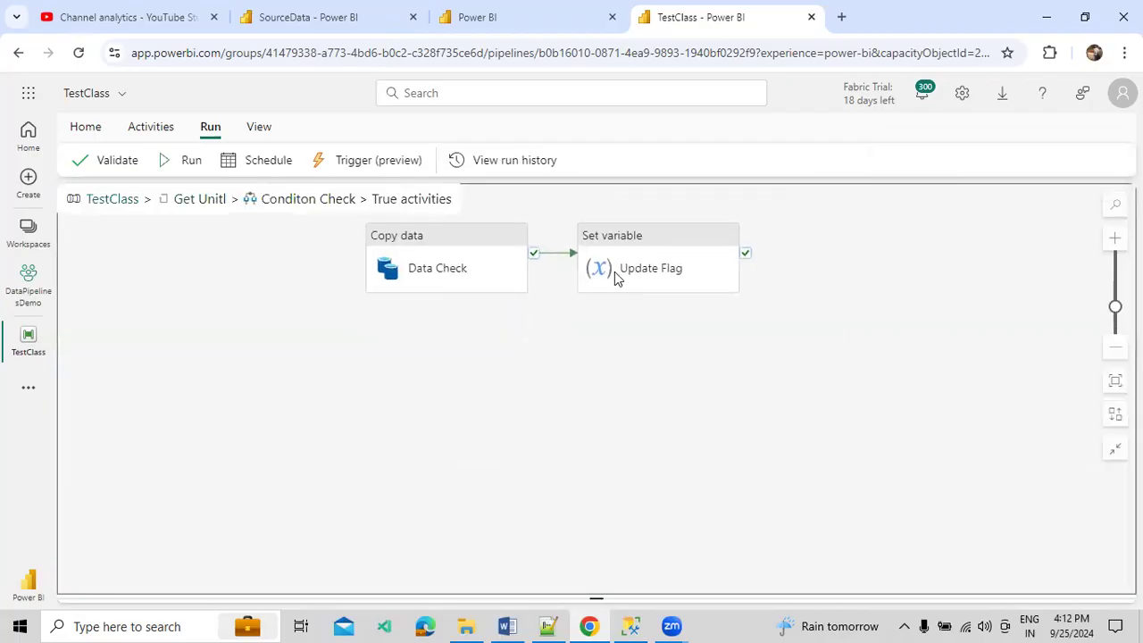
pyautogui.click(651, 263)
pyautogui.click(355, 449)
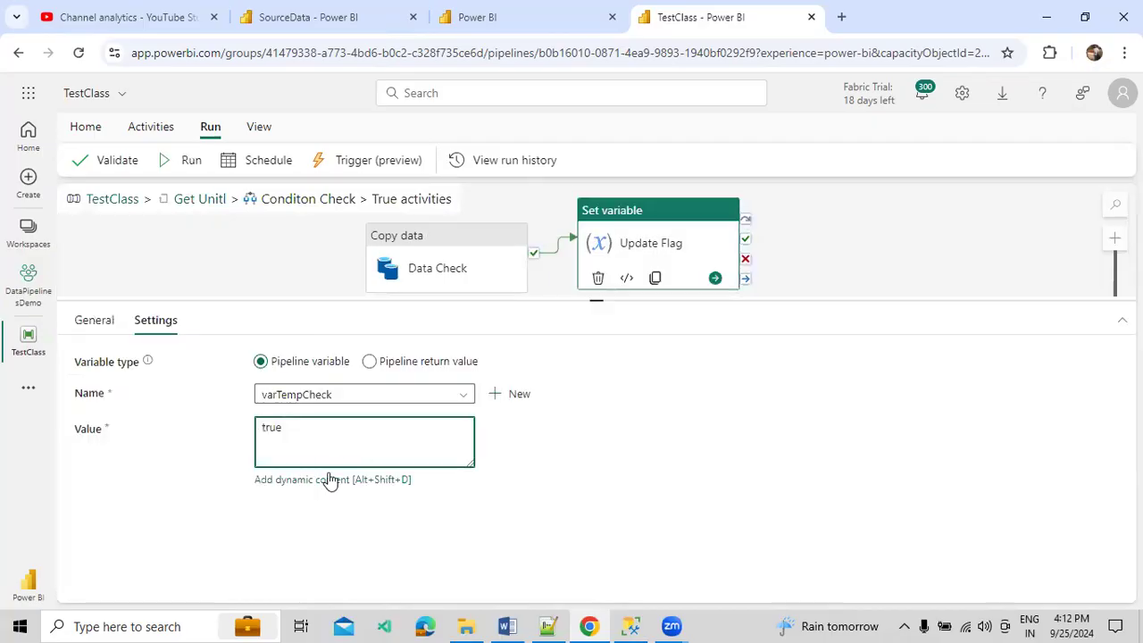
pyautogui.click(332, 479)
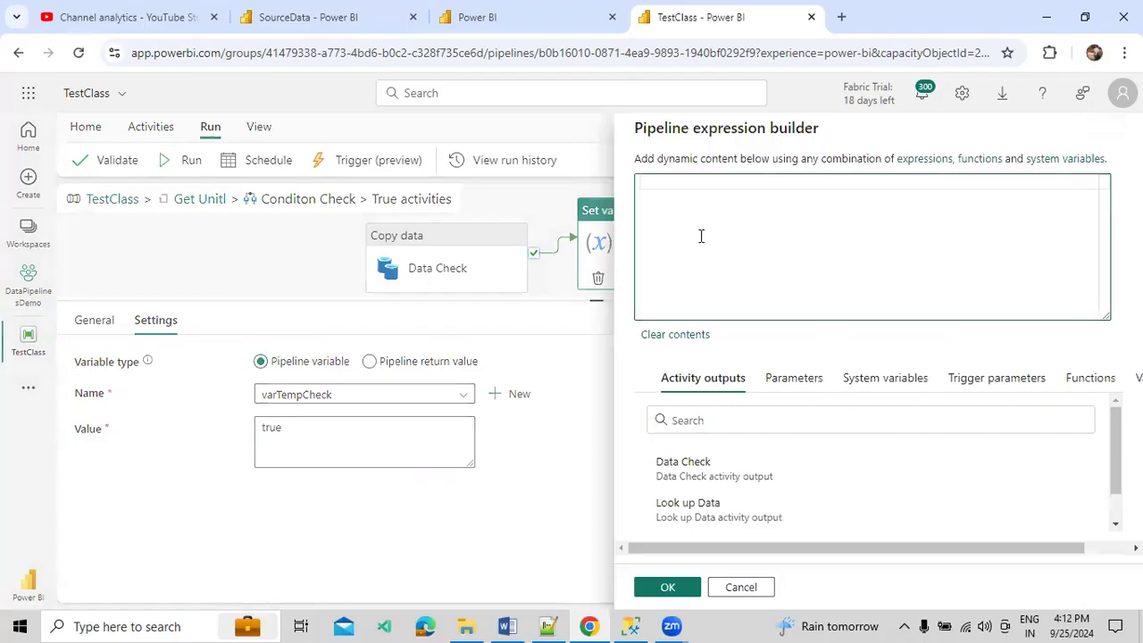
pyautogui.write('@bool')
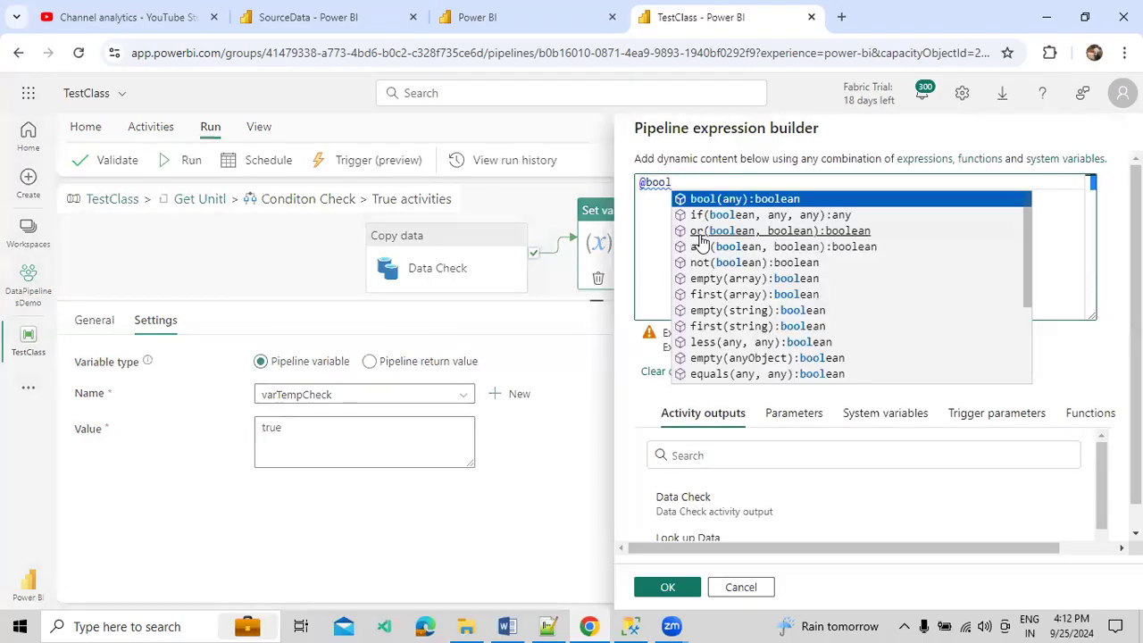
pyautogui.write('(t')
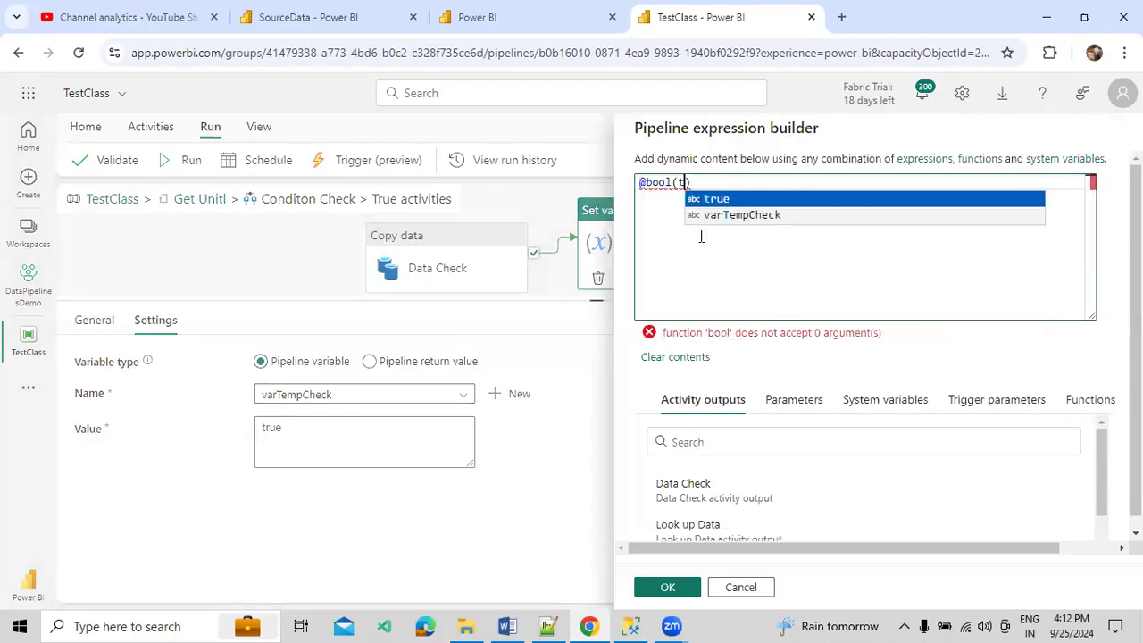
pyautogui.write('rue')
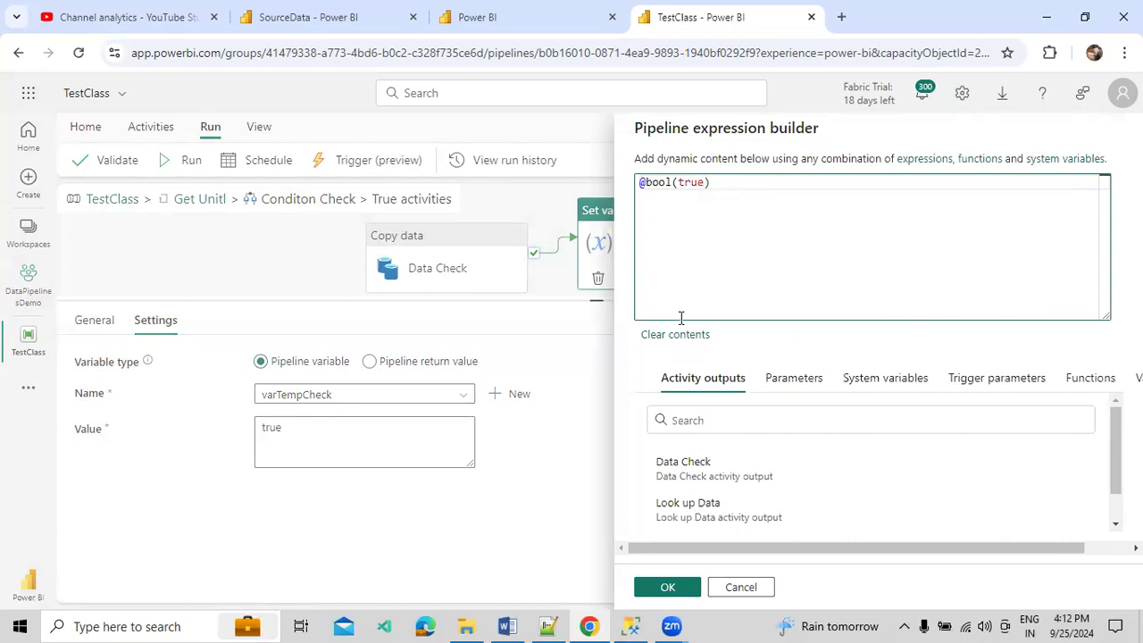
pyautogui.click(671, 591)
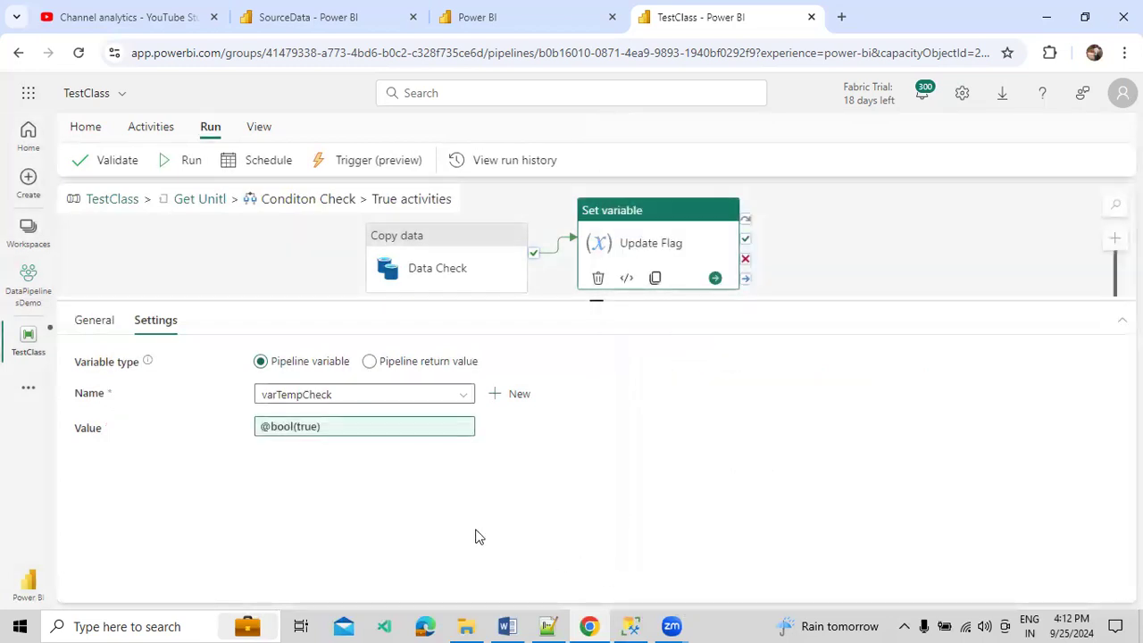
# Step: Return to the TestClass pipeline level and review the Get Unitl activities and the pipeline variables
pyautogui.click(183, 199)
pyautogui.click(126, 205)
pyautogui.click(126, 203)
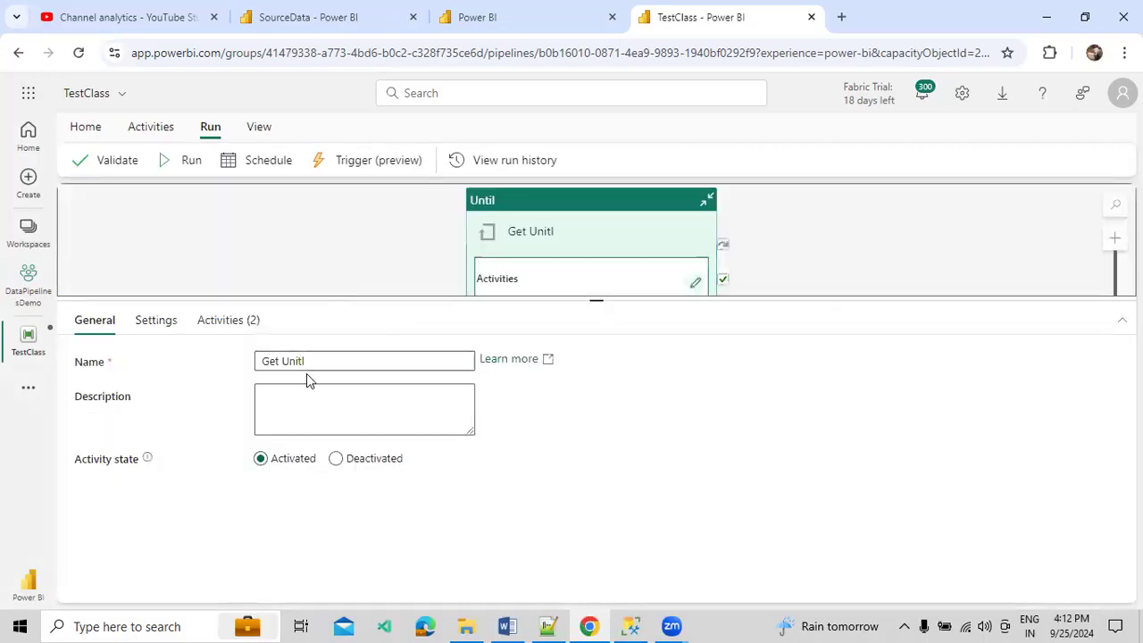
pyautogui.click(228, 321)
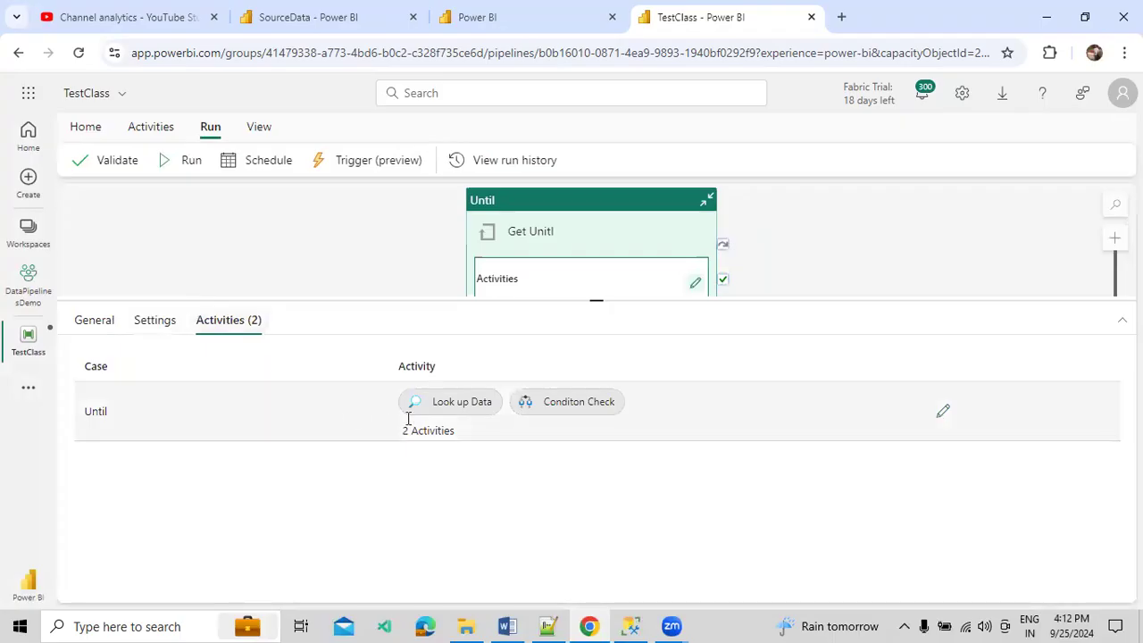
pyautogui.click(166, 283)
pyautogui.click(170, 320)
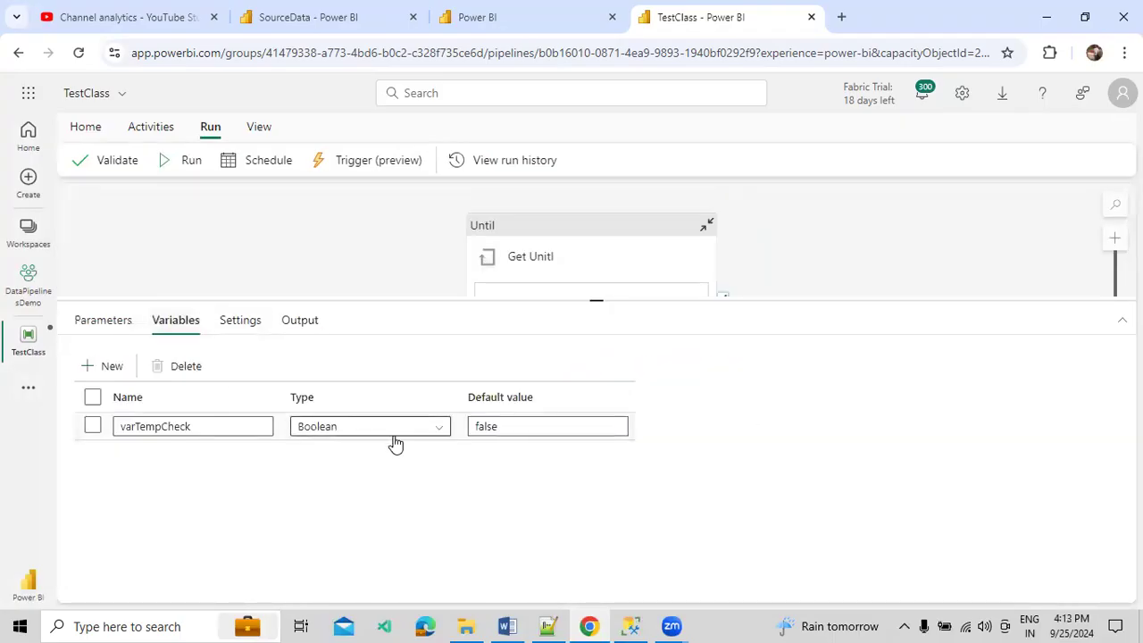
# Step: Re-enter false as the default value of the pipeline variable varTempCheck
pyautogui.click(491, 427)
pyautogui.doubleClick(508, 426)
pyautogui.write('fa')
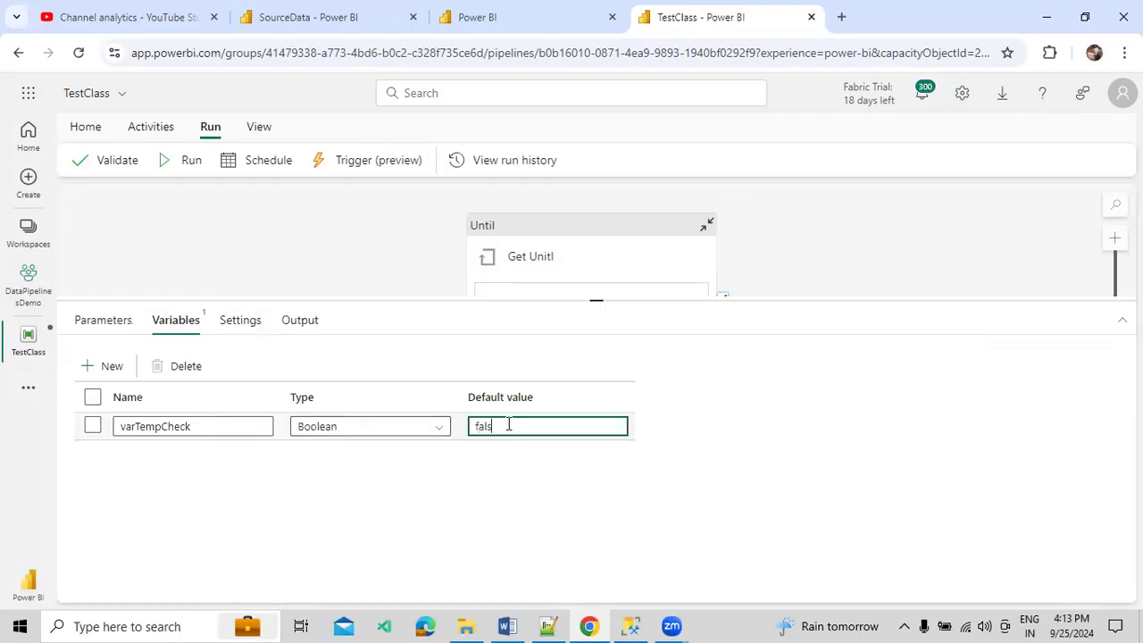
pyautogui.click(491, 467)
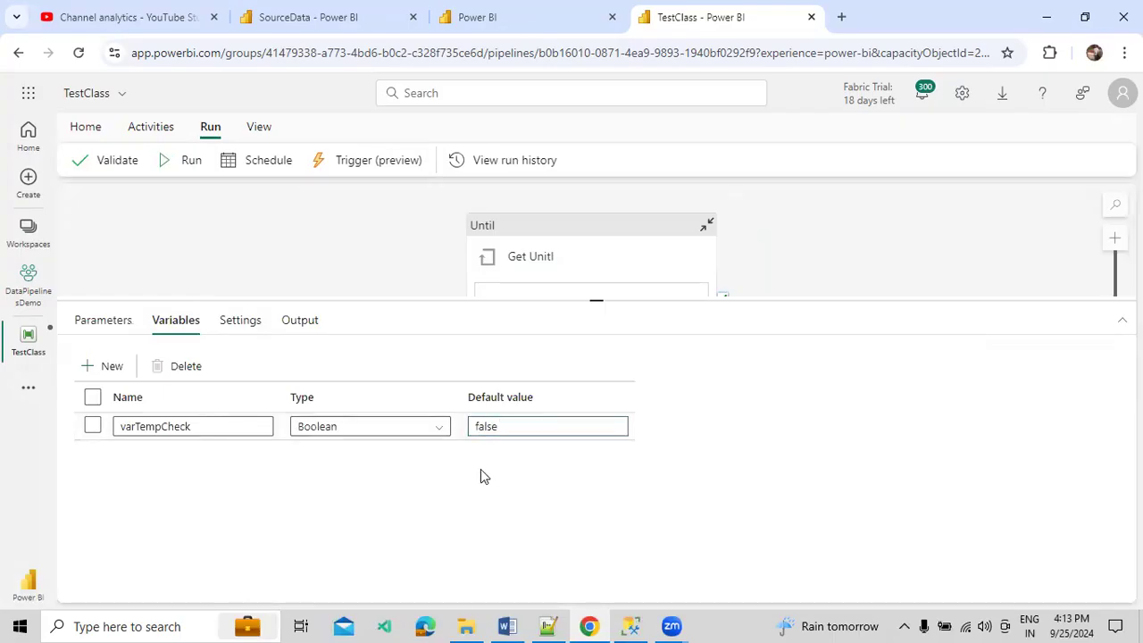
# Step: Change the type of the pipeline variable varTempCheck to String, keeping its default value false
pyautogui.click(396, 431)
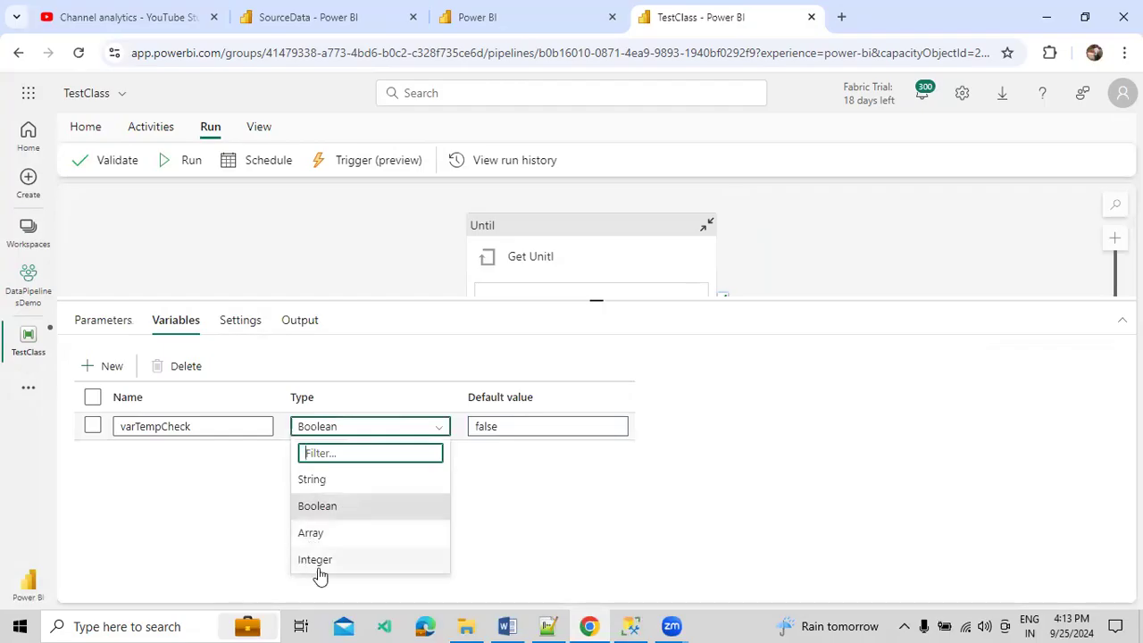
pyautogui.click(313, 479)
pyautogui.click(500, 427)
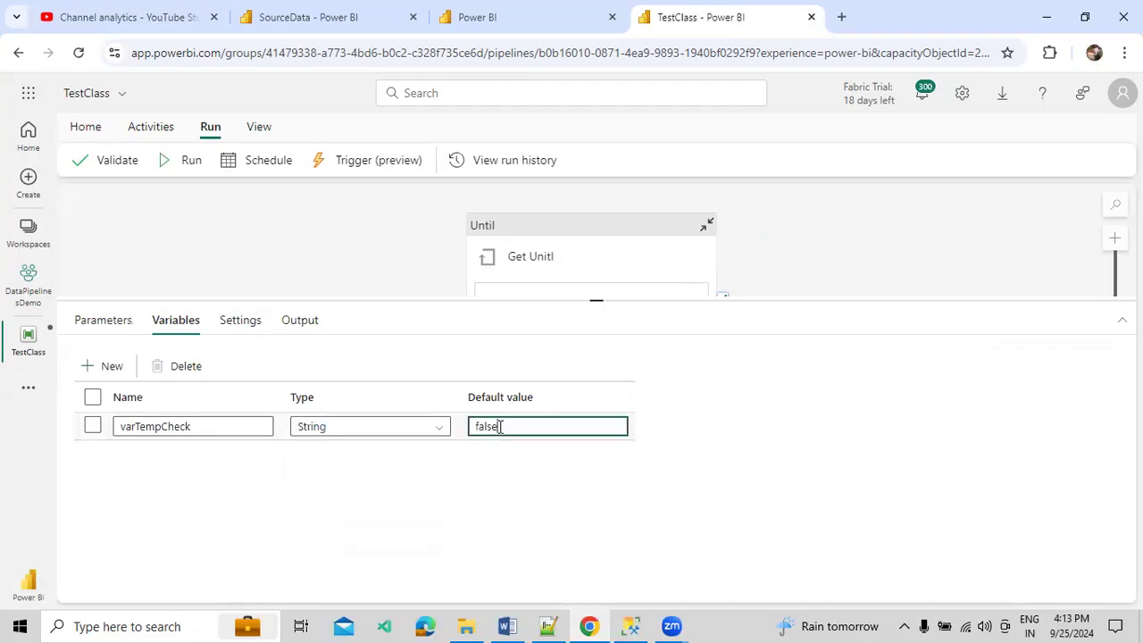
# Step: Look inside the Get Unitl loop at its activities and return to the TestClass pipeline level
pyautogui.click(527, 247)
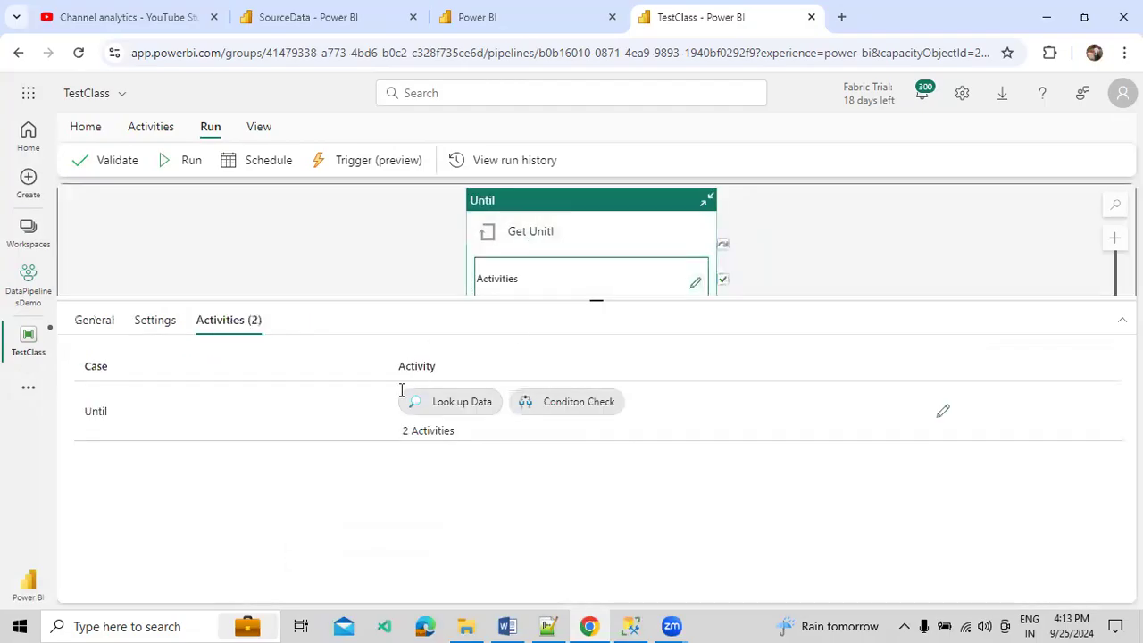
pyautogui.click(942, 412)
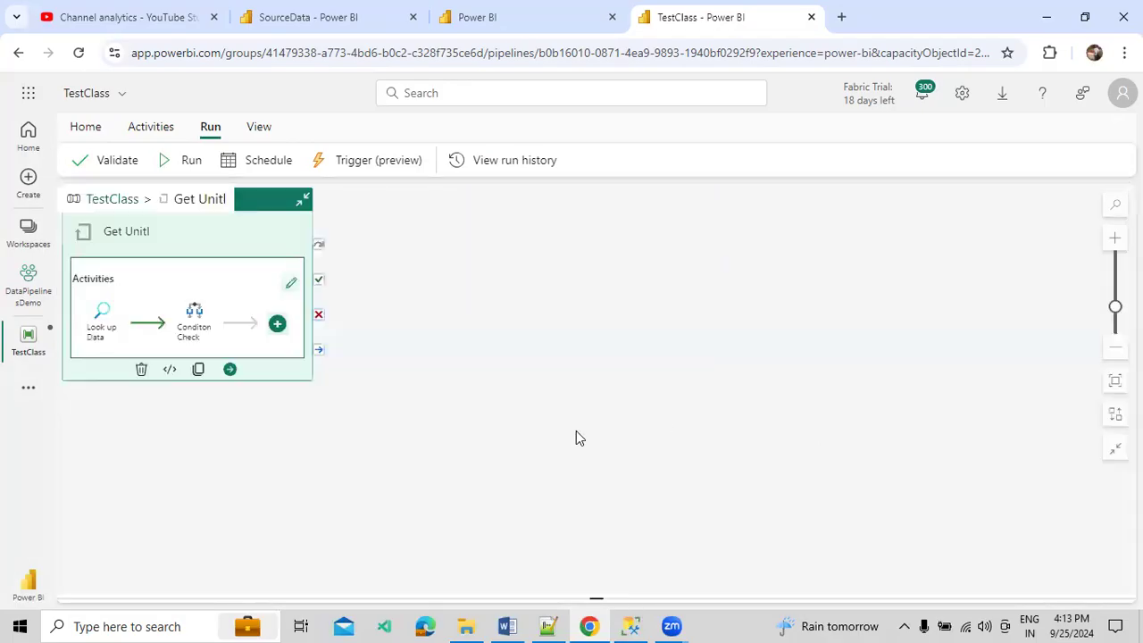
pyautogui.click(112, 200)
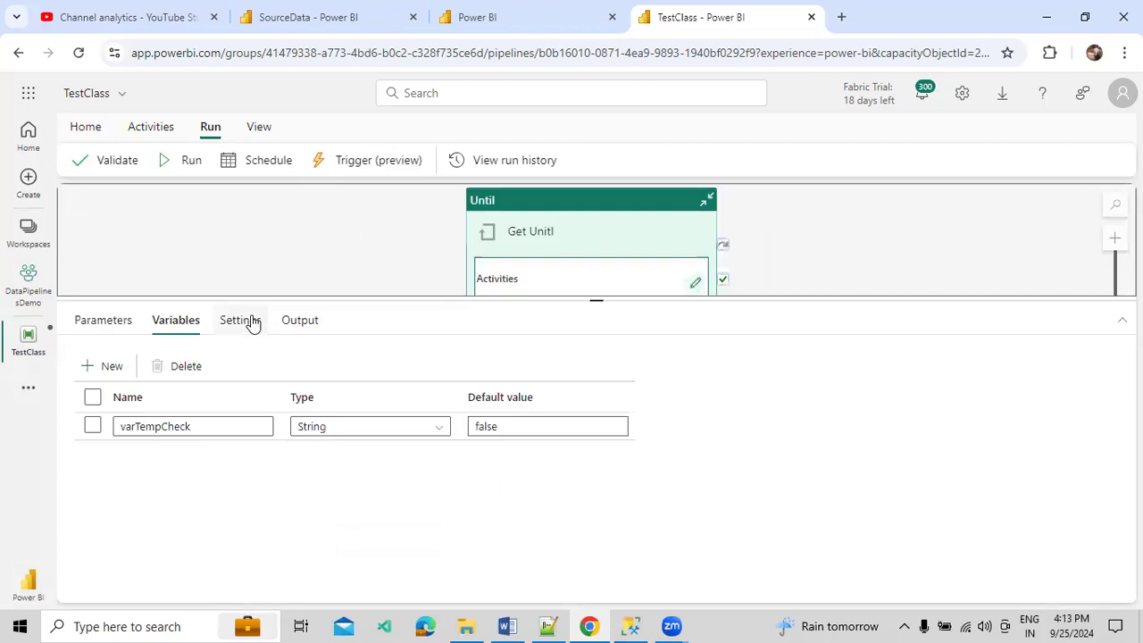
# Step: Open the data type choices for the pipeline variable varTempCheck
pyautogui.click(381, 431)
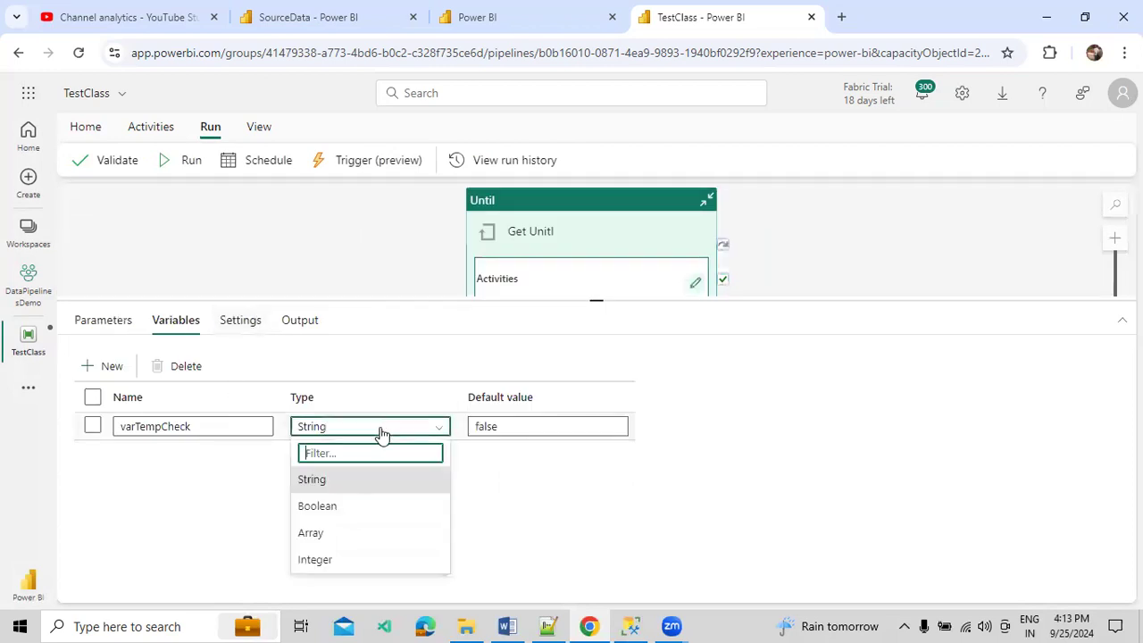
# Step: Set the varTempCheck variable's type to Boolean and open the Get Unitl loop's expression for editing
pyautogui.click(332, 508)
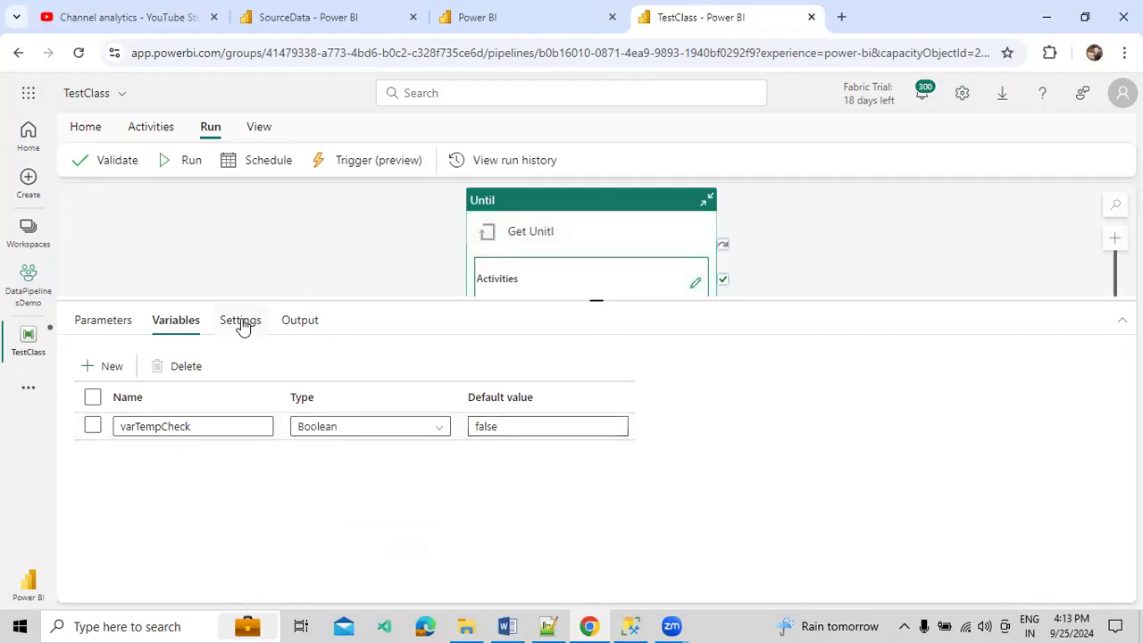
pyautogui.click(567, 206)
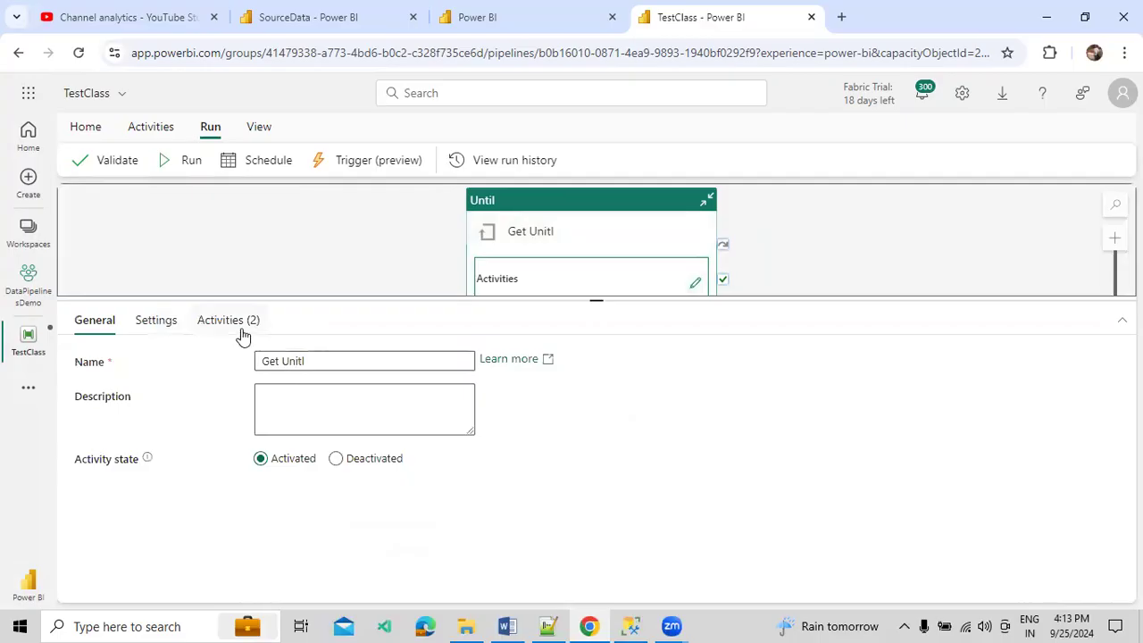
pyautogui.click(181, 327)
pyautogui.click(339, 361)
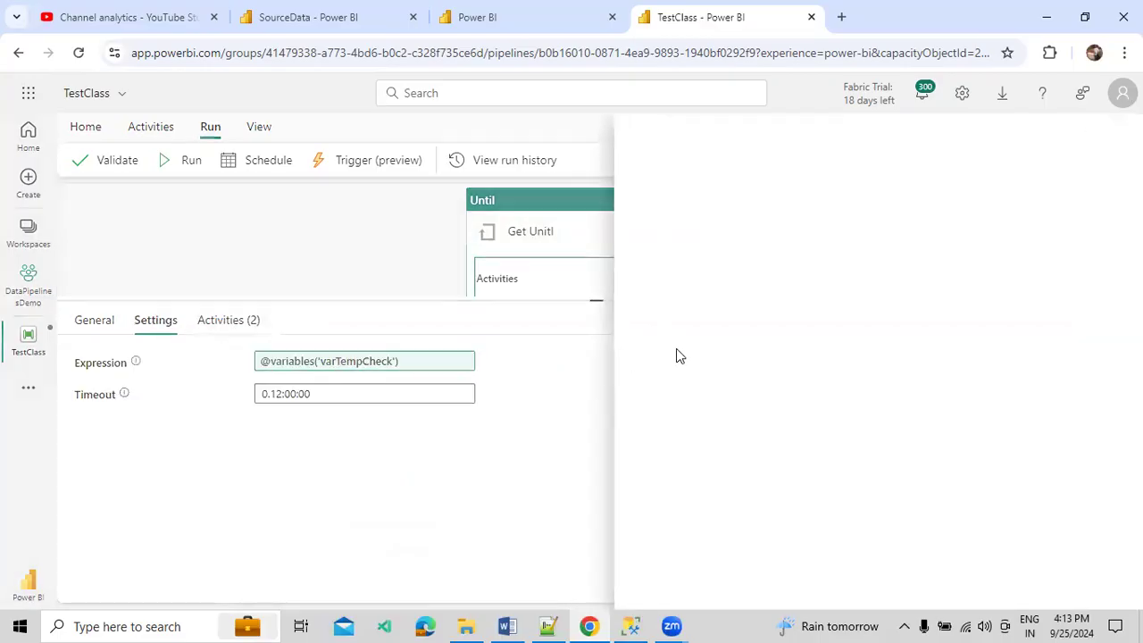
# Step: Try false as the Get Unitl loop's expression in place of the variable reference
pyautogui.click(793, 199)
pyautogui.hotkey('ctrl', 'a')
pyautogui.write('f')
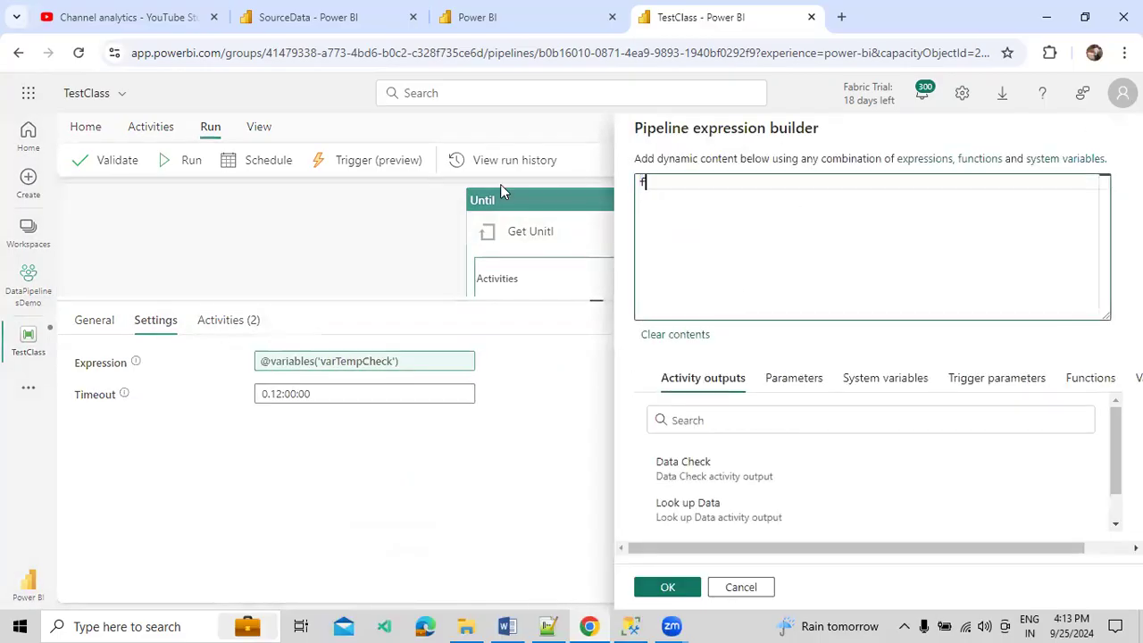
pyautogui.write('alse')
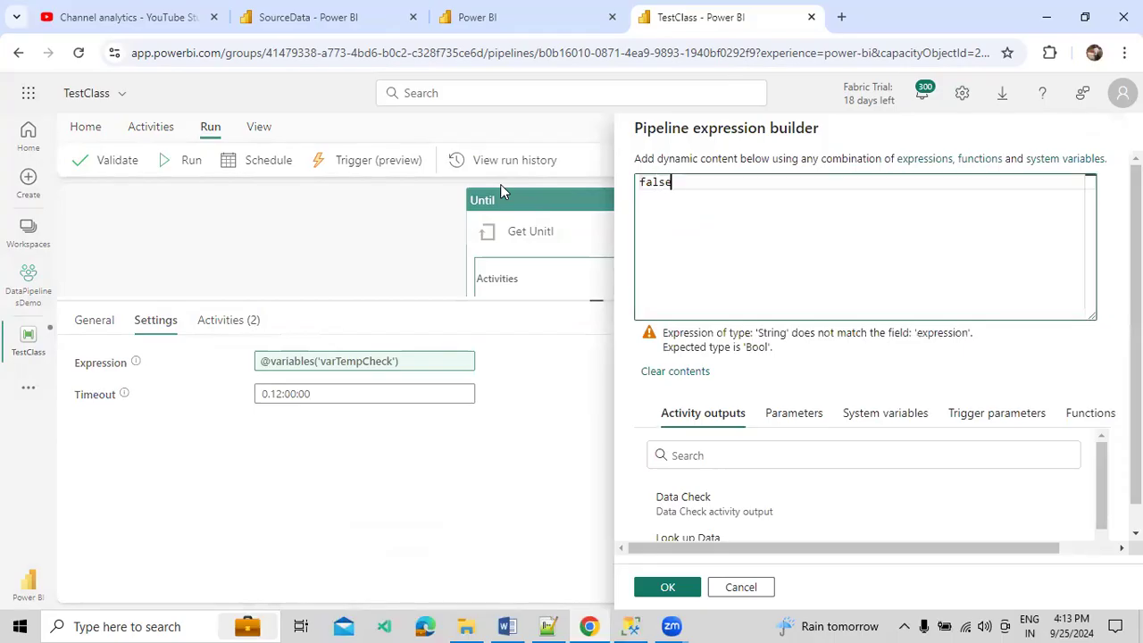
pyautogui.press('BackSpace')
pyautogui.press('BackSpace')
pyautogui.press('BackSpace')
pyautogui.press('BackSpace')
pyautogui.press('BackSpace')
pyautogui.write('False')
pyautogui.press('BackSpace')
pyautogui.press('BackSpace')
pyautogui.press('BackSpace')
pyautogui.press('BackSpace')
pyautogui.press('BackSpace')
pyautogui.write('false')
pyautogui.click(1078, 546)
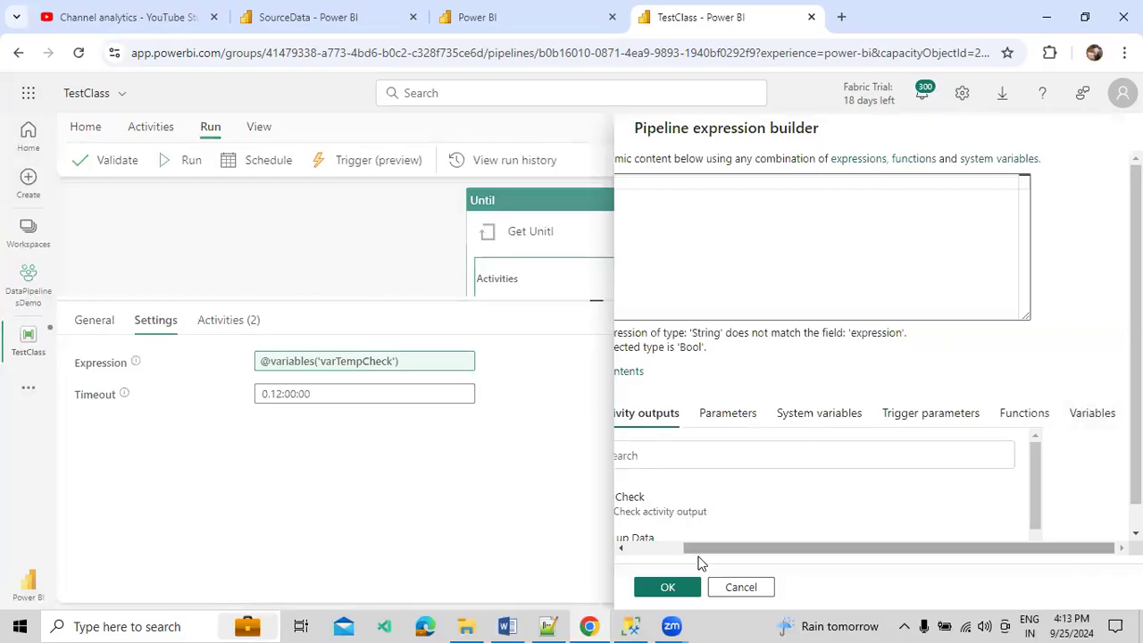
pyautogui.click(633, 371)
pyautogui.click(1082, 546)
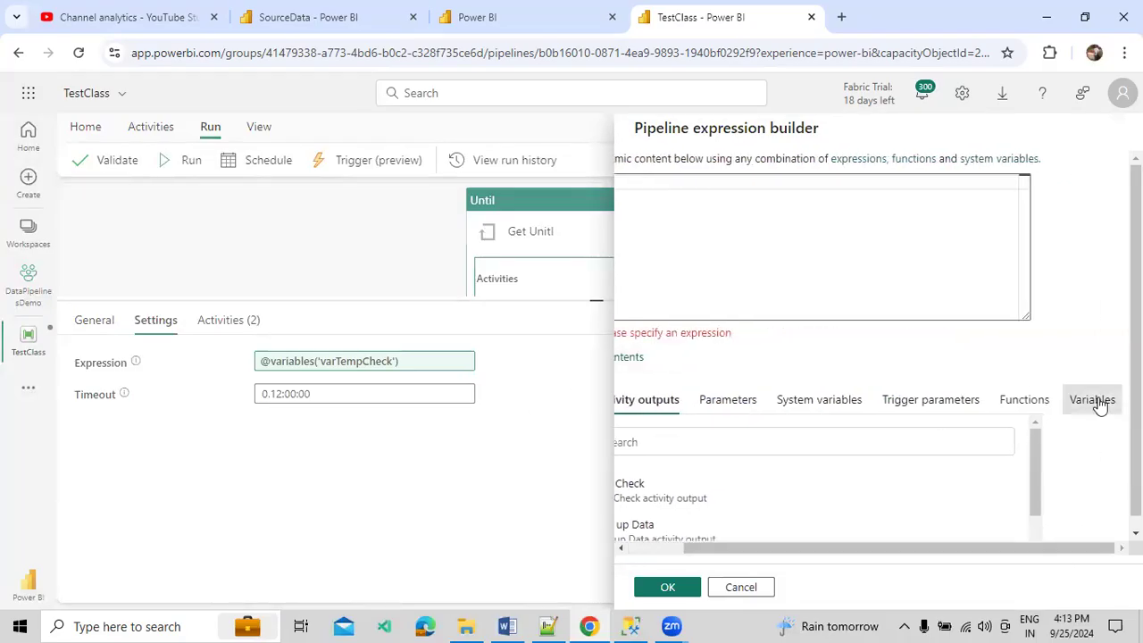
pyautogui.click(1098, 401)
pyautogui.moveTo(804, 548); pyautogui.dragTo(695, 541)
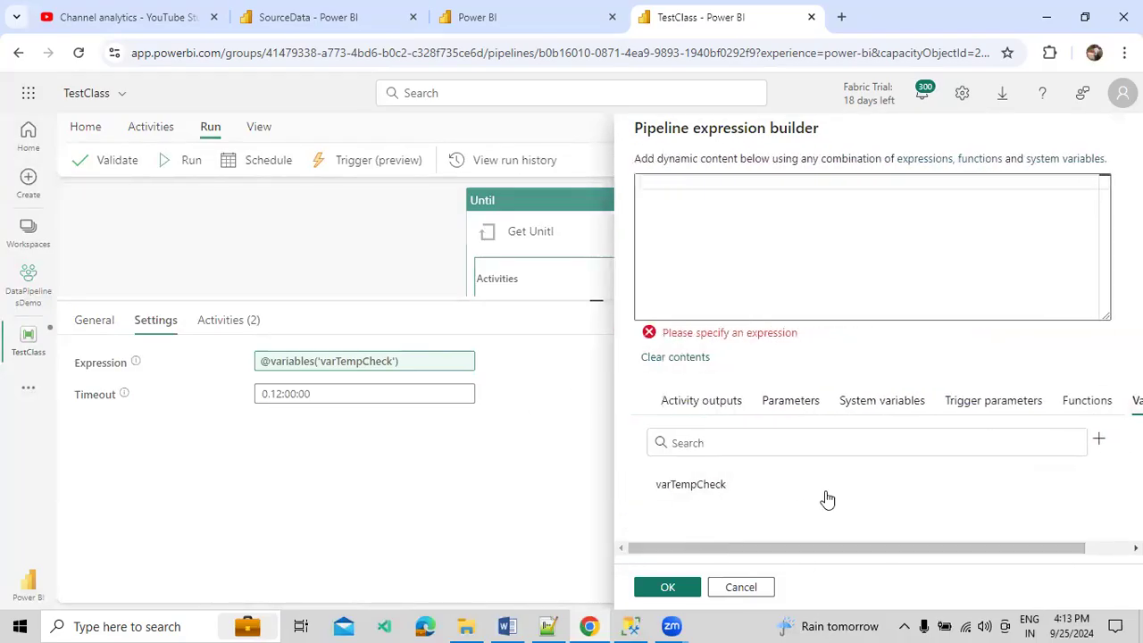
pyautogui.click(767, 486)
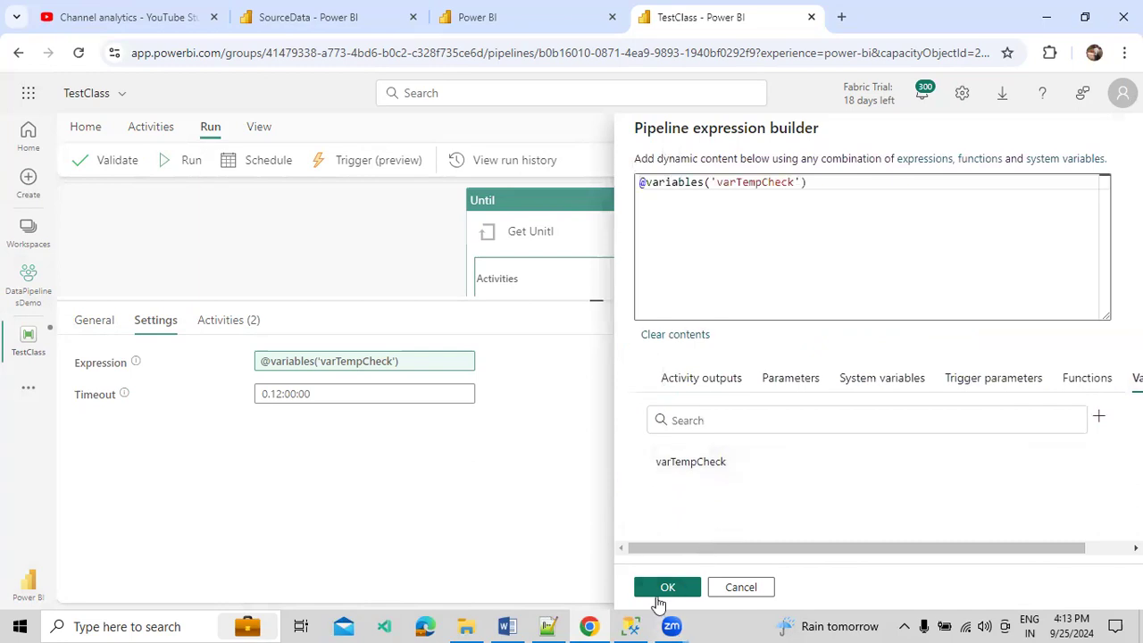
pyautogui.click(666, 587)
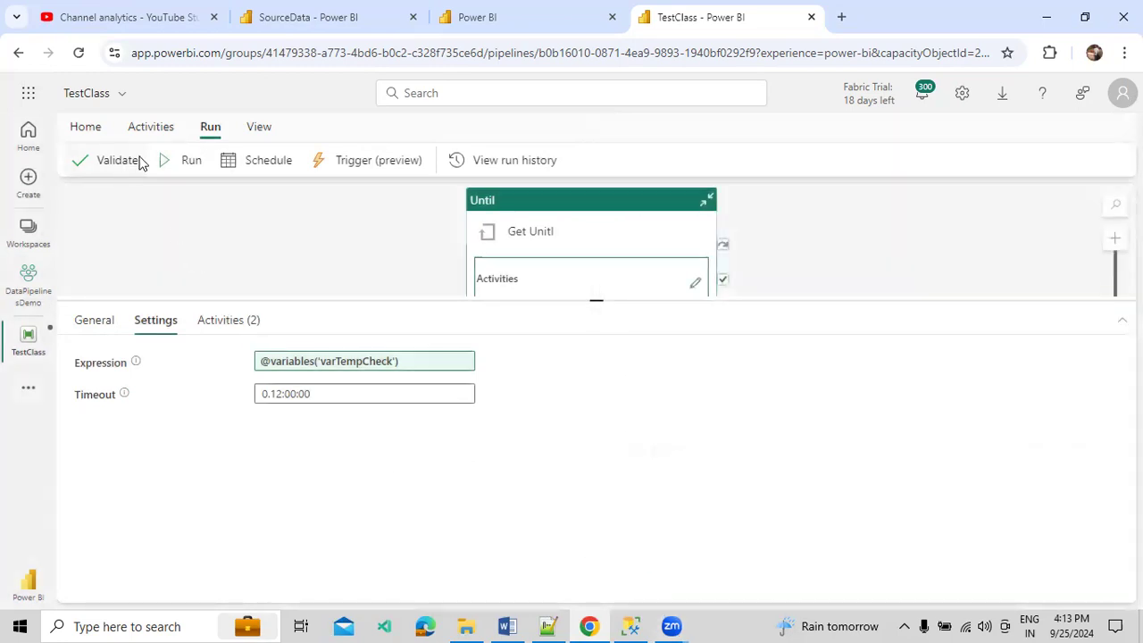
# Step: Save and run the TestClass pipeline, refreshing the run output to follow its activities
pyautogui.click(184, 160)
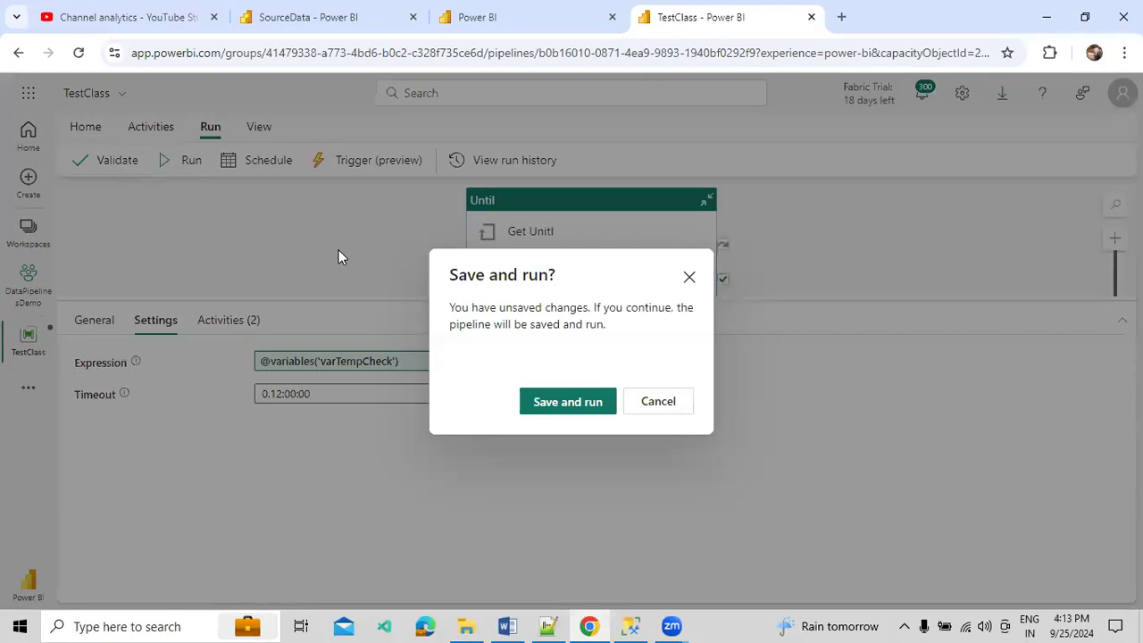
pyautogui.click(541, 399)
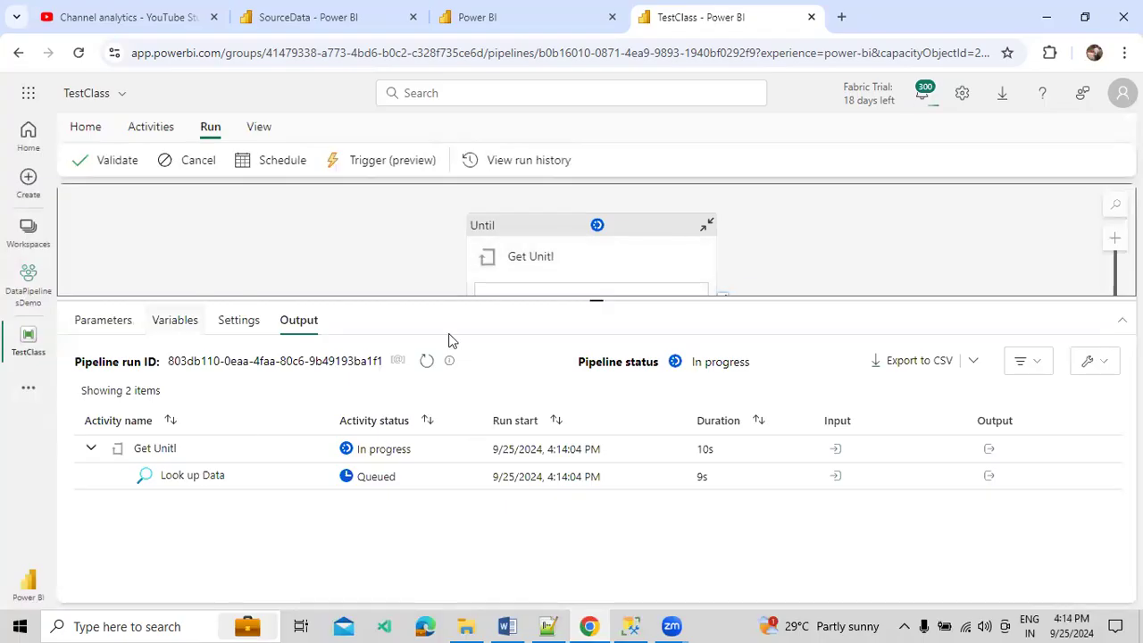
pyautogui.click(175, 320)
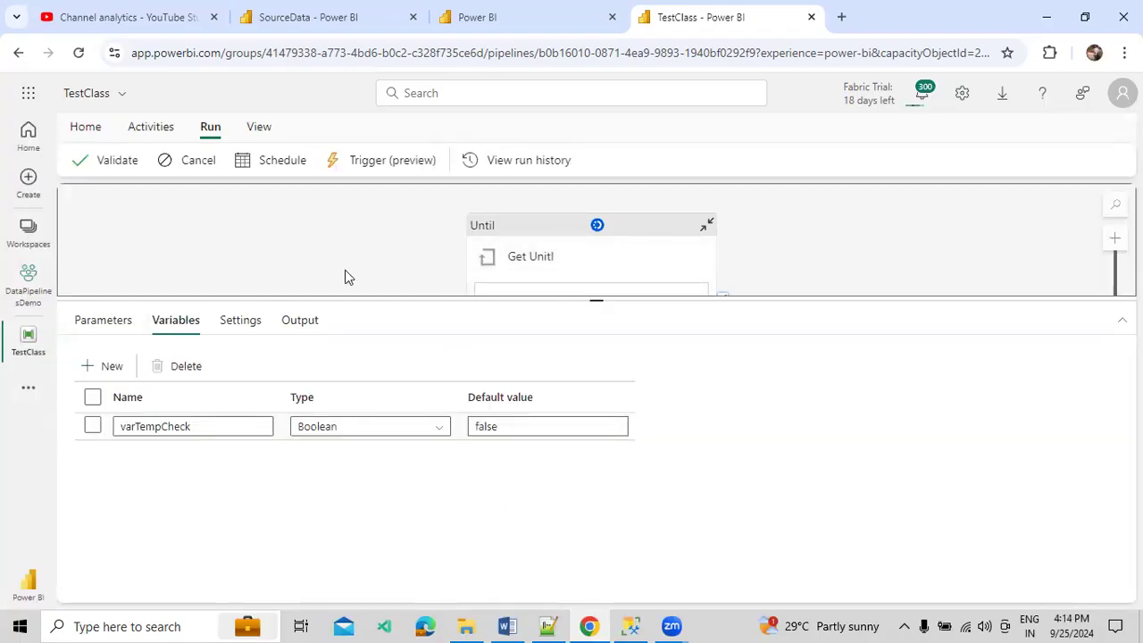
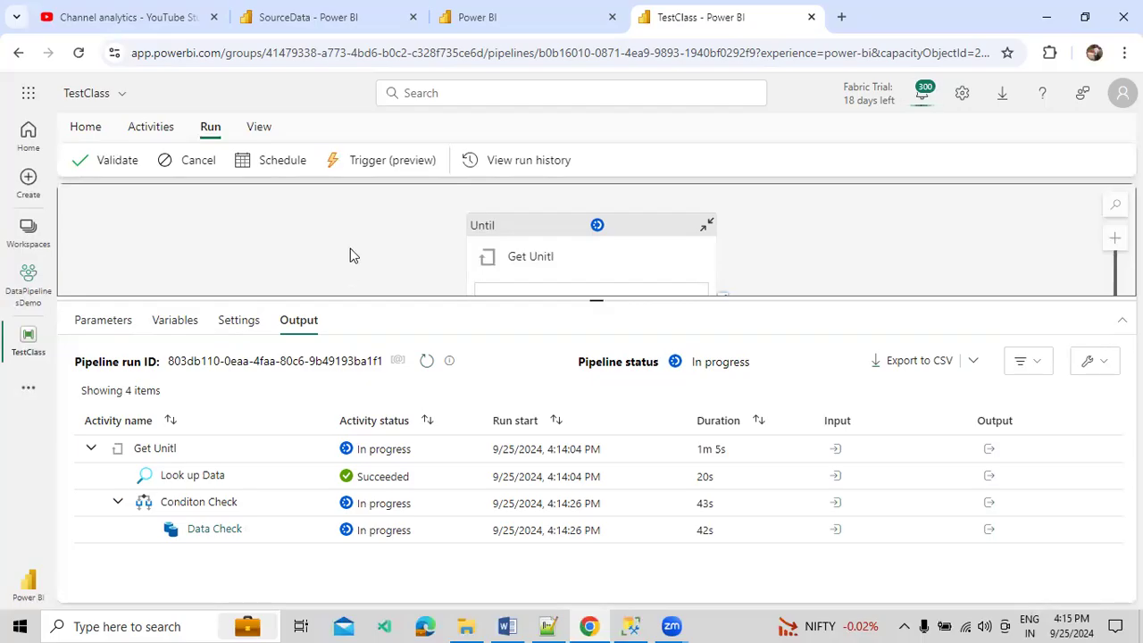
pyautogui.click(420, 366)
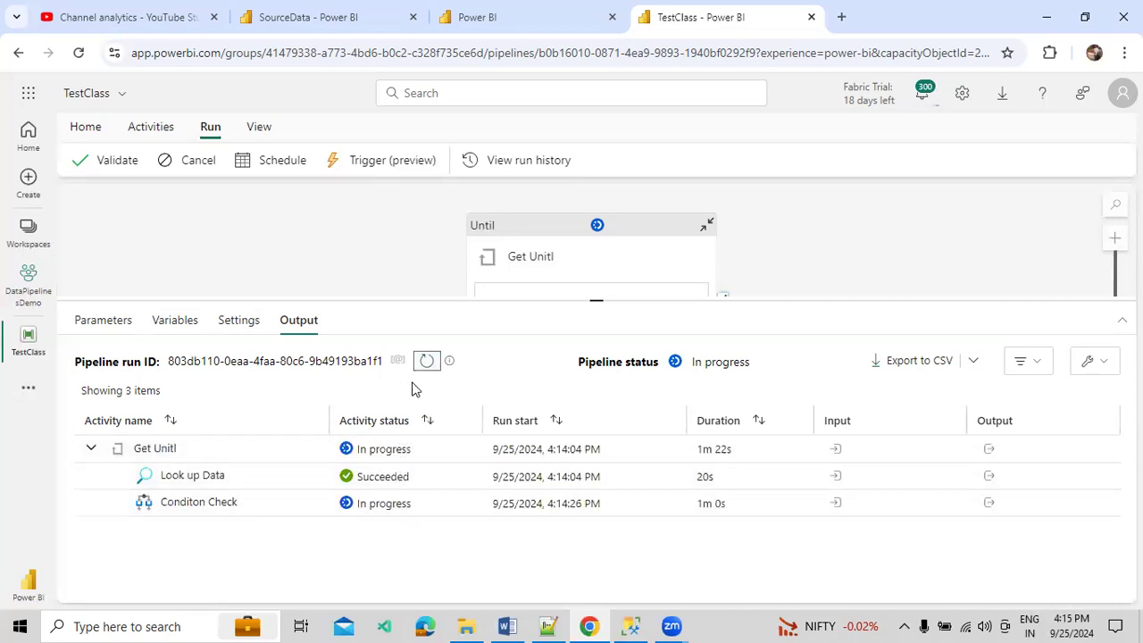
pyautogui.click(424, 366)
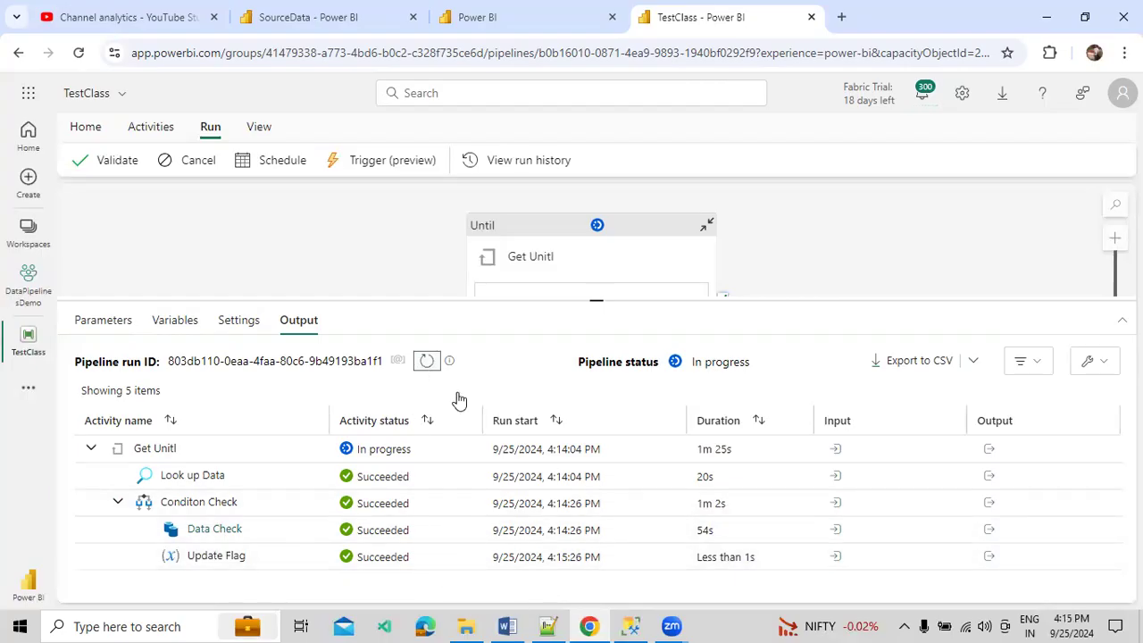
pyautogui.click(428, 362)
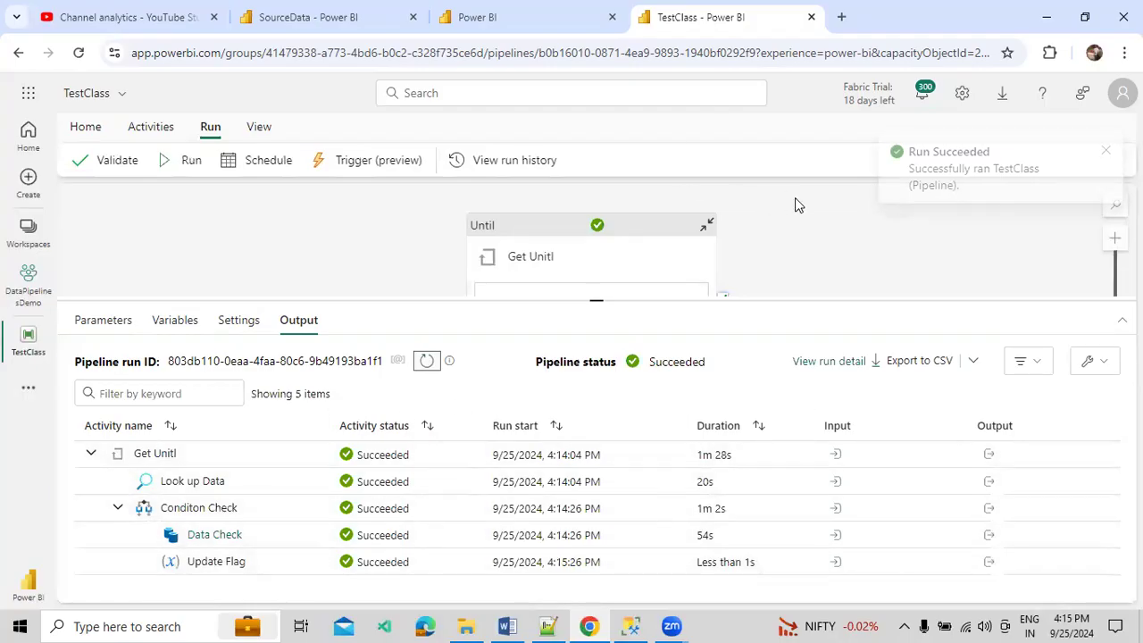
# Step: Examine the value expression of the Update Flag activity in Conditon Check's true activities within the Get Unitl loop
pyautogui.click(643, 237)
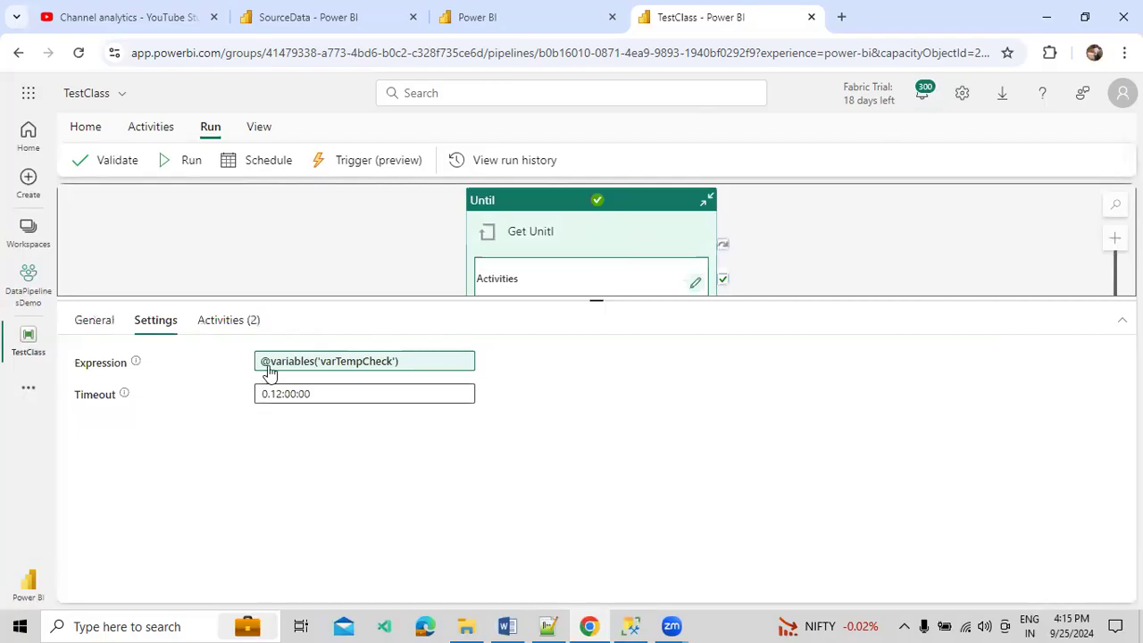
pyautogui.click(227, 319)
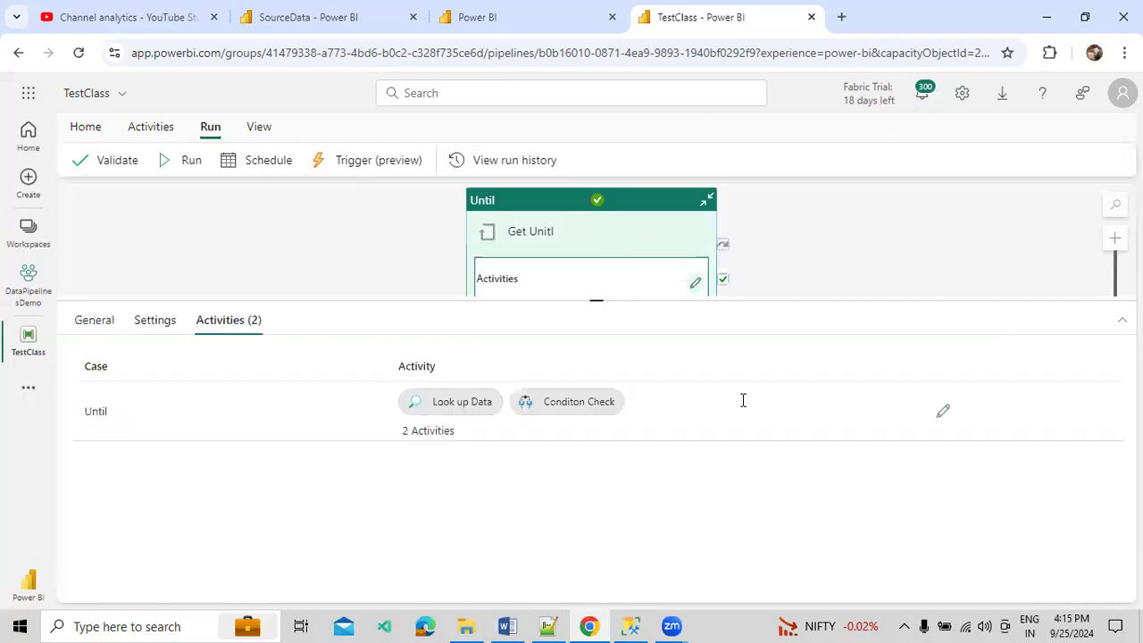
pyautogui.click(945, 413)
pyautogui.click(669, 234)
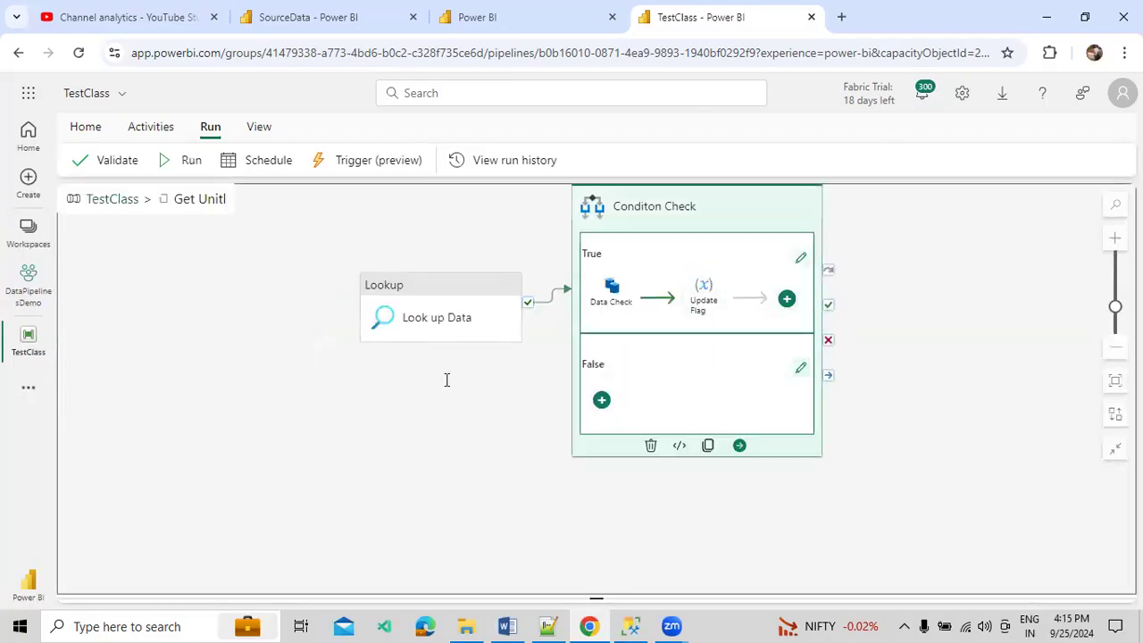
pyautogui.click(942, 449)
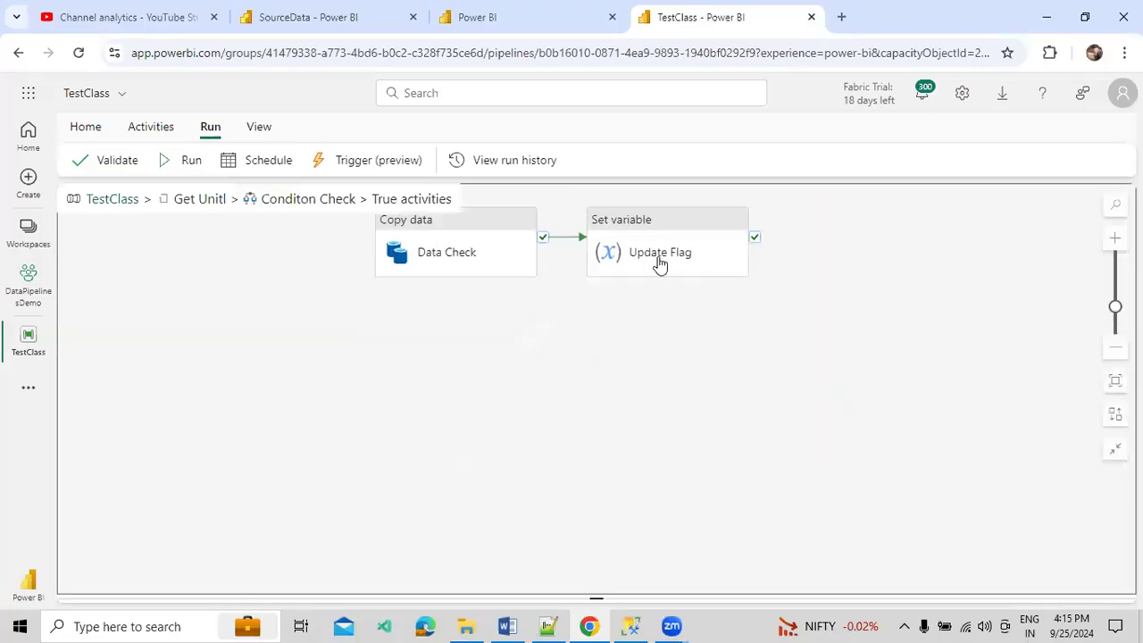
pyautogui.click(636, 252)
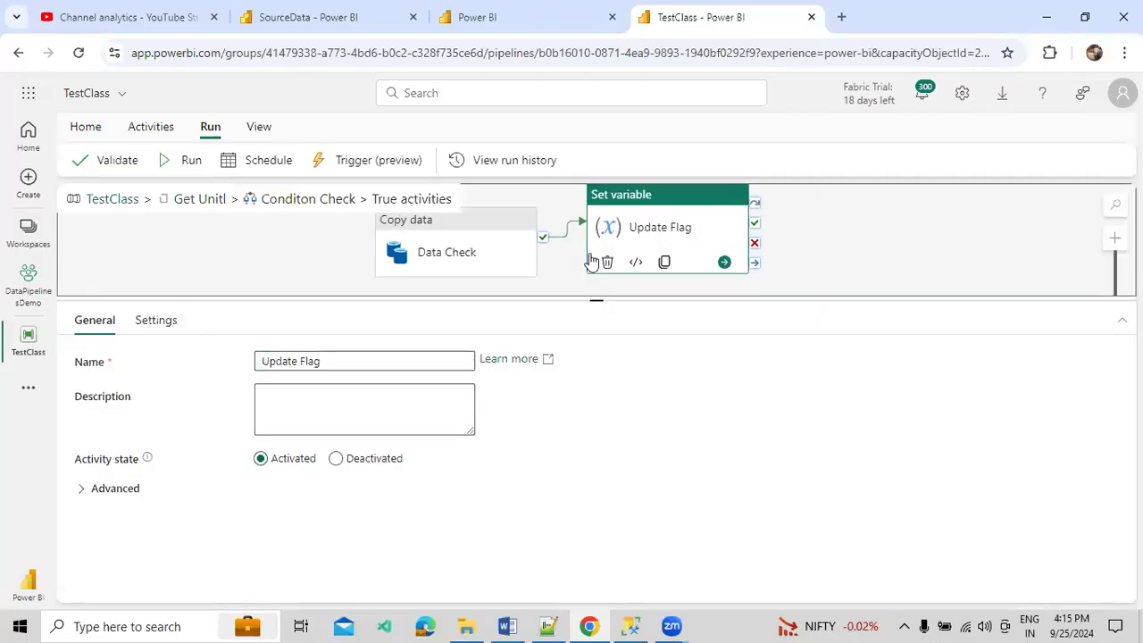
pyautogui.click(170, 319)
pyautogui.click(299, 427)
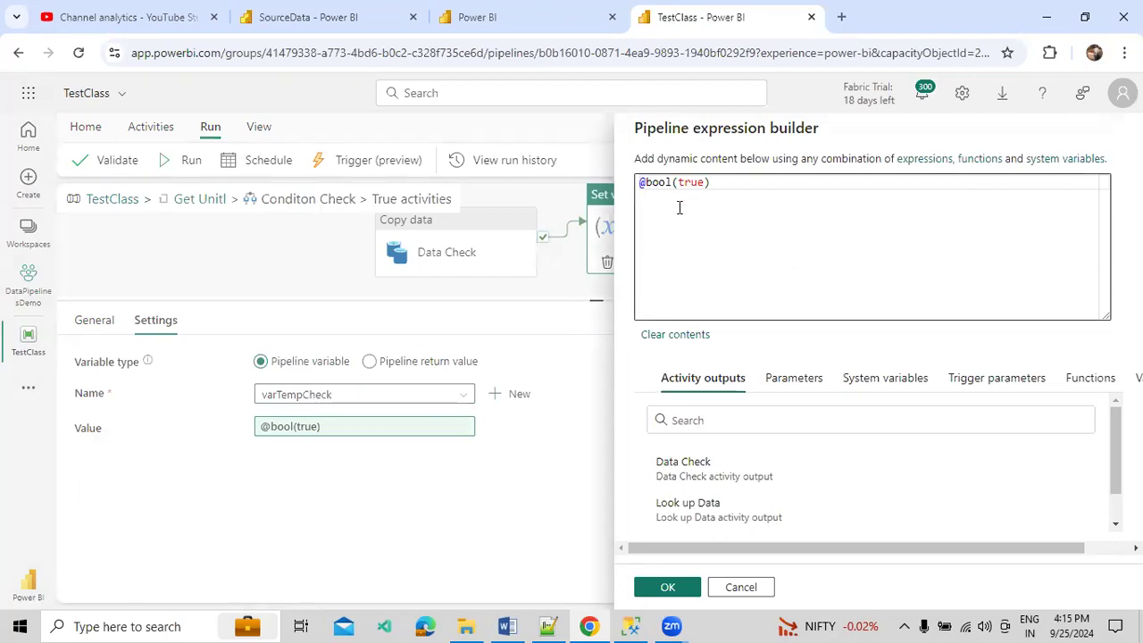
pyautogui.moveTo(671, 182)
pyautogui.click(736, 194)
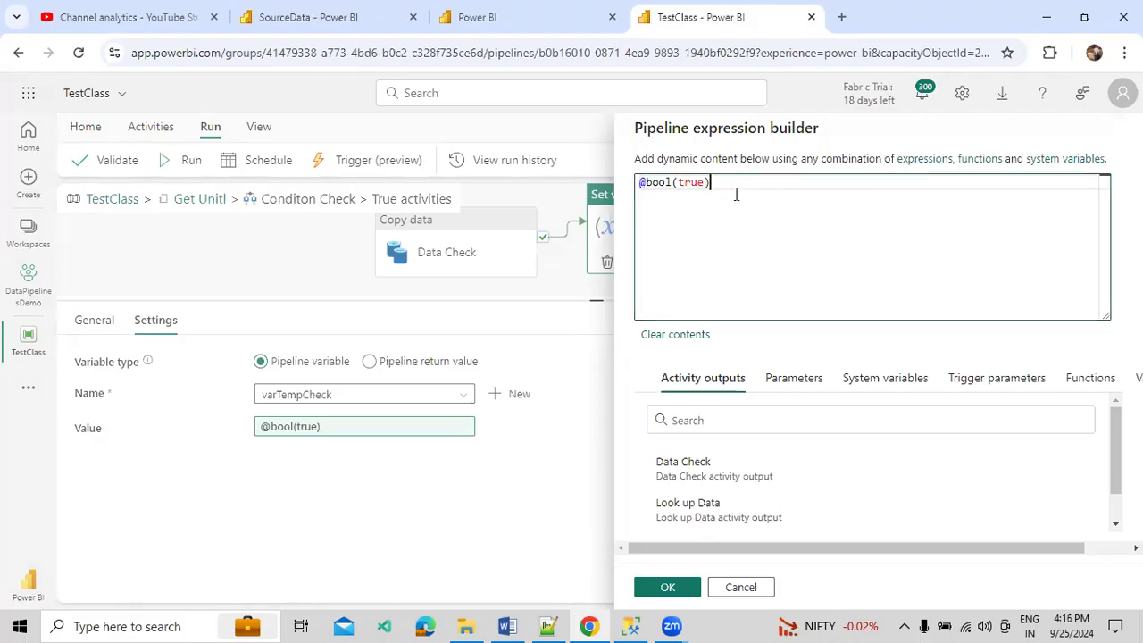
pyautogui.click(663, 589)
# Step: Return to the top level of the TestClass pipeline and review the varTempCheck variable's default value
pyautogui.click(199, 199)
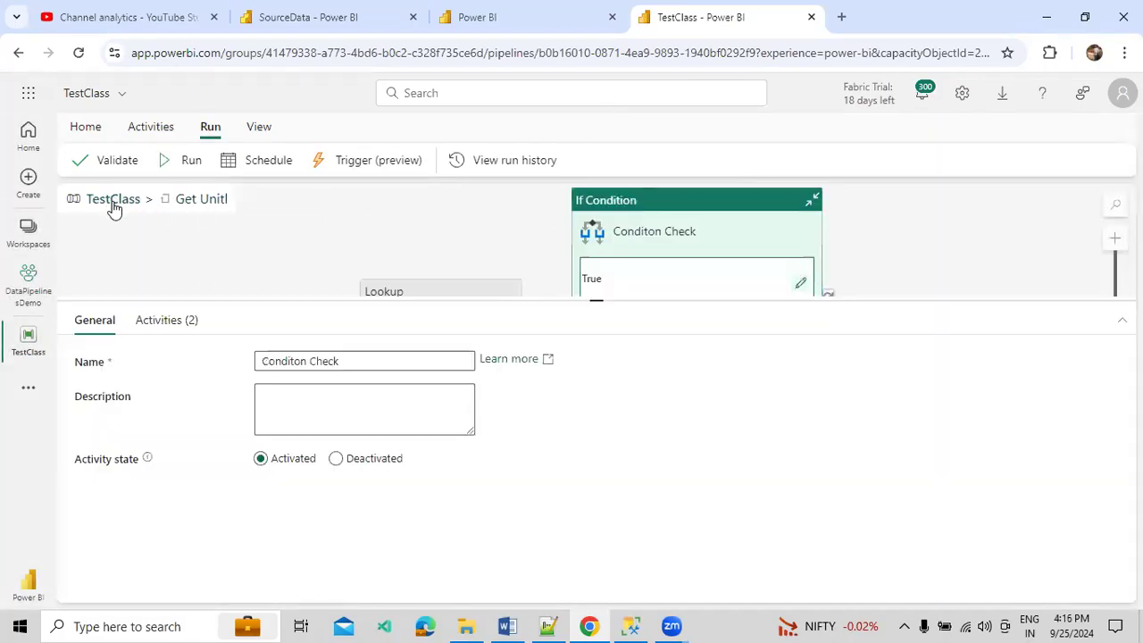
pyautogui.click(112, 206)
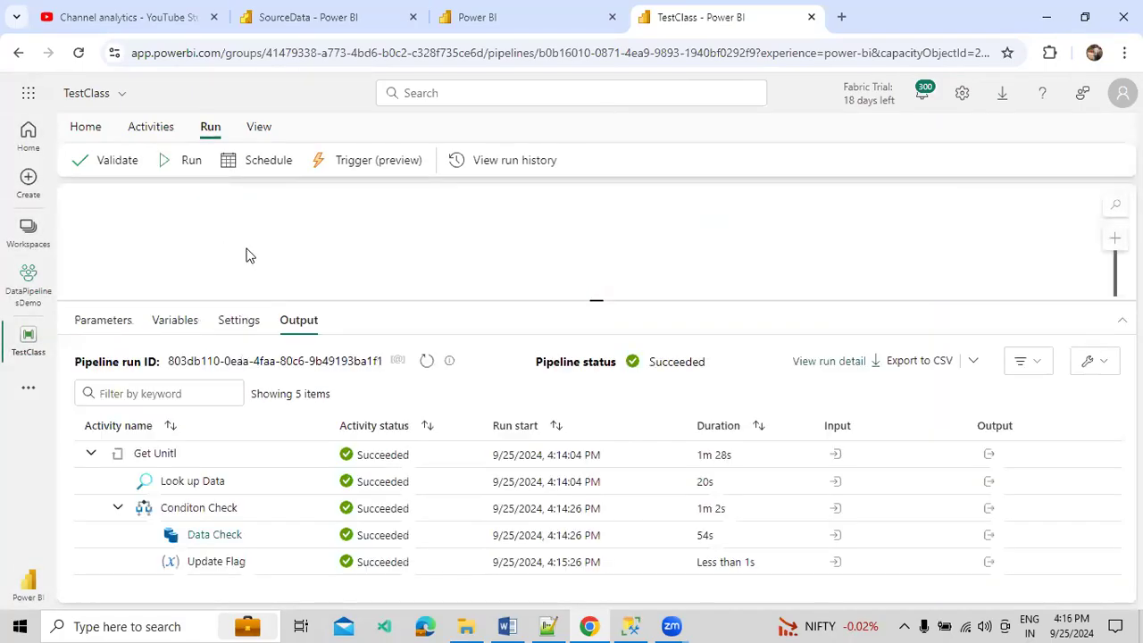
pyautogui.click(170, 318)
pyautogui.click(501, 431)
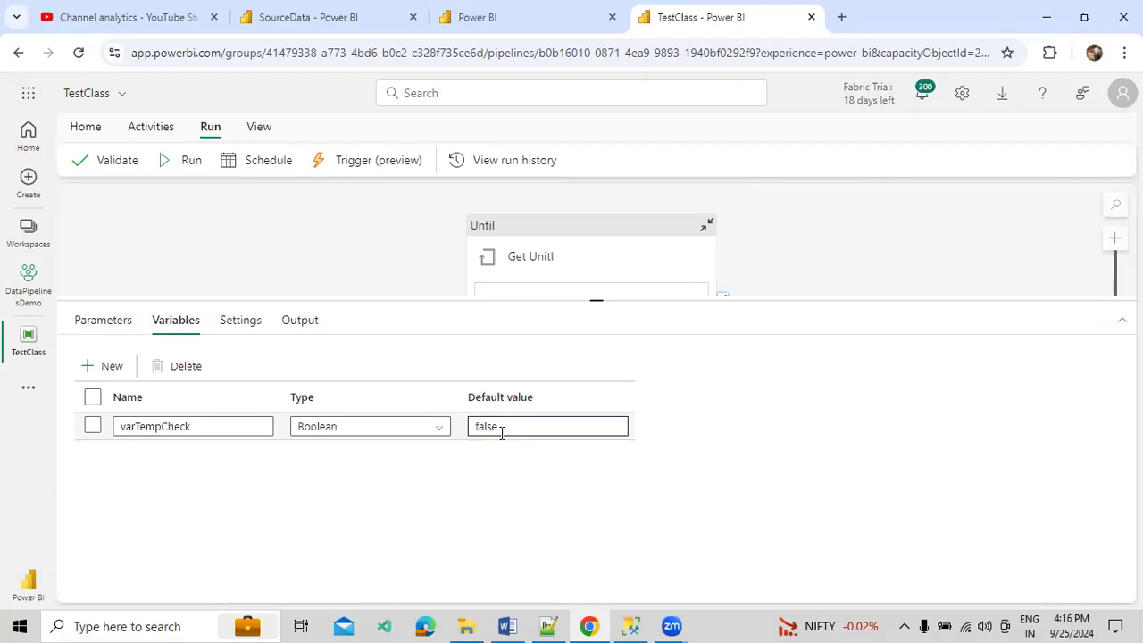
pyautogui.click(795, 248)
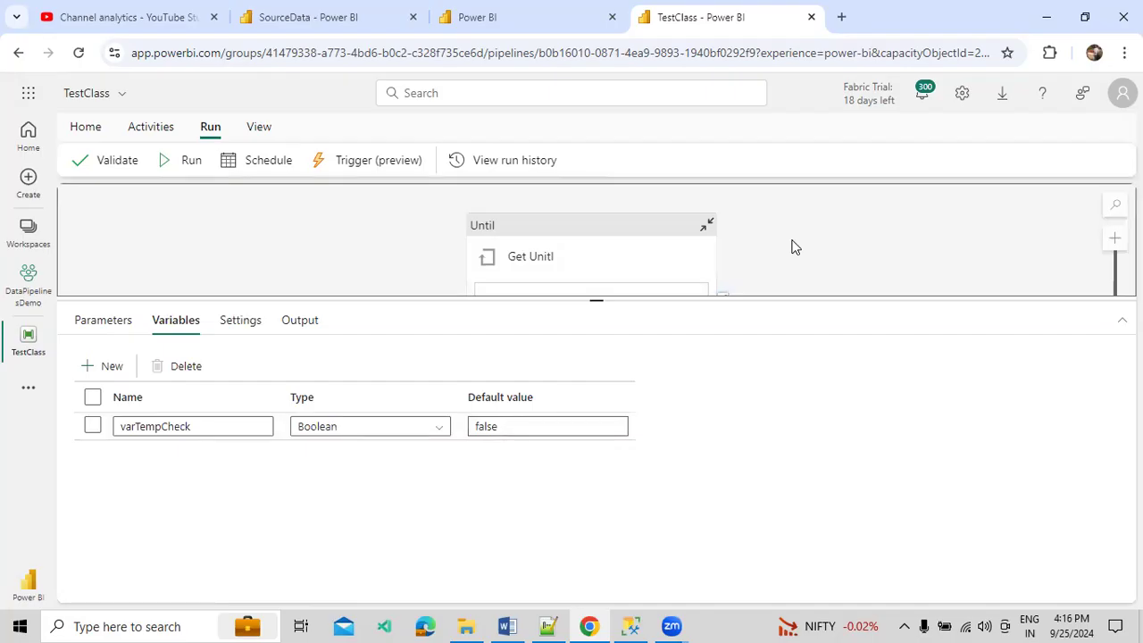
# Step: Deactivate the Update Flag activity in Conditon Check's true activities inside the Get Unitl loop and return to the TestClass level
pyautogui.click(628, 250)
pyautogui.click(231, 322)
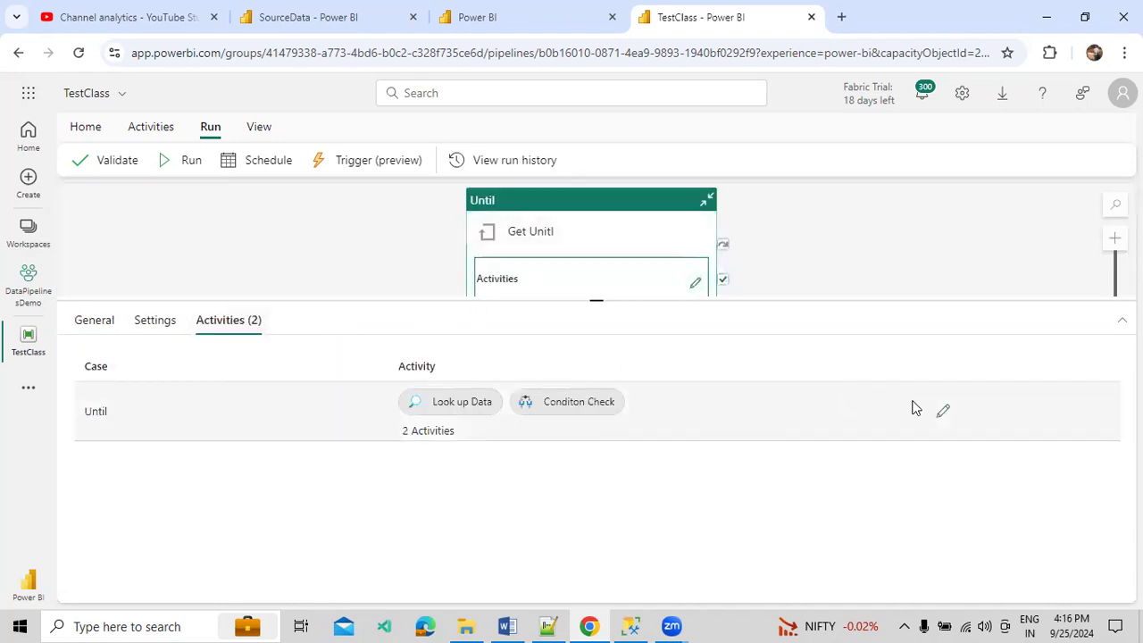
pyautogui.click(941, 410)
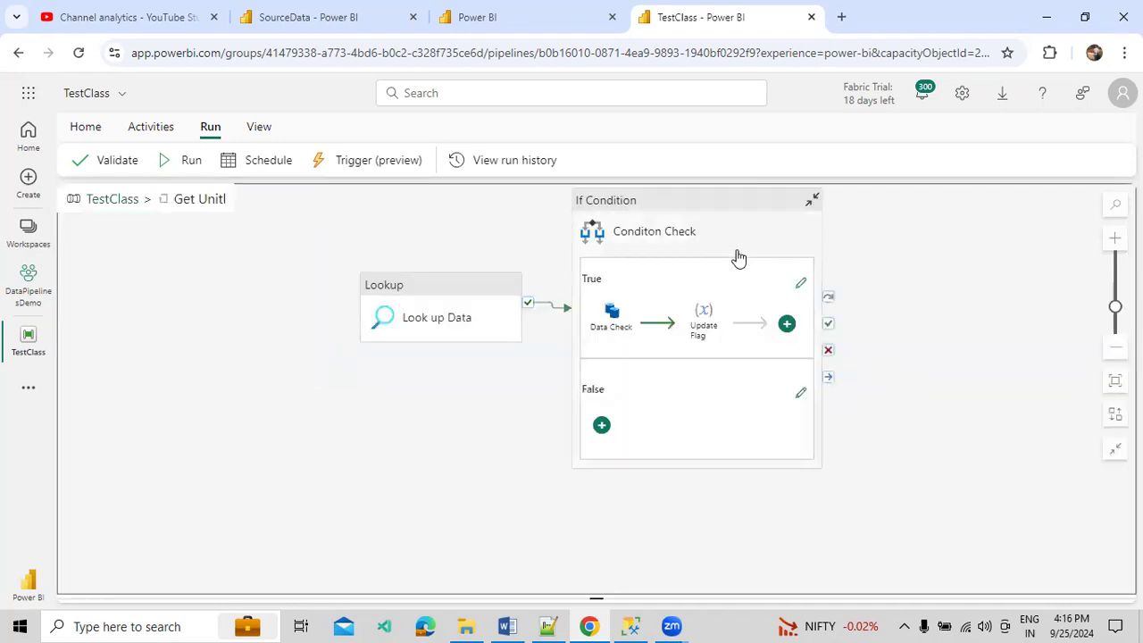
pyautogui.click(690, 240)
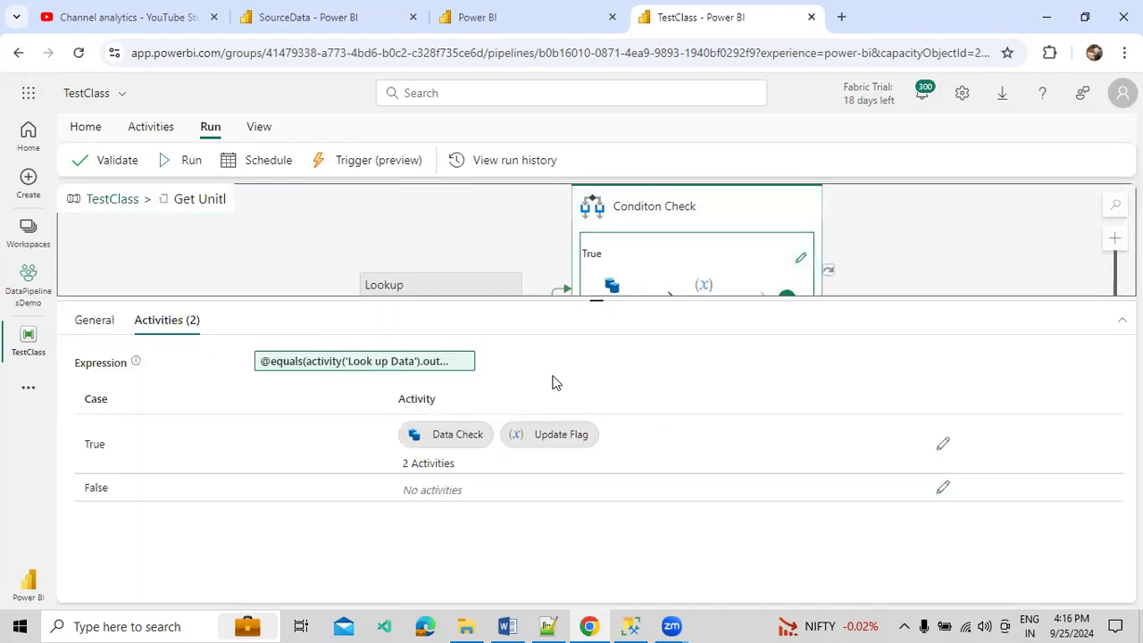
pyautogui.click(941, 446)
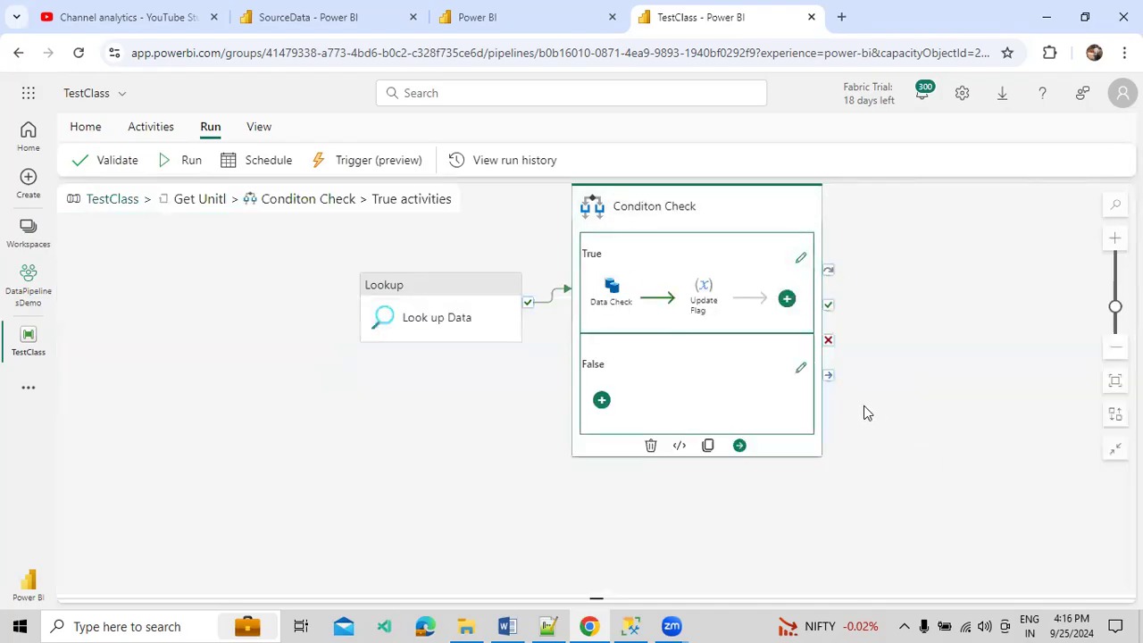
pyautogui.click(616, 310)
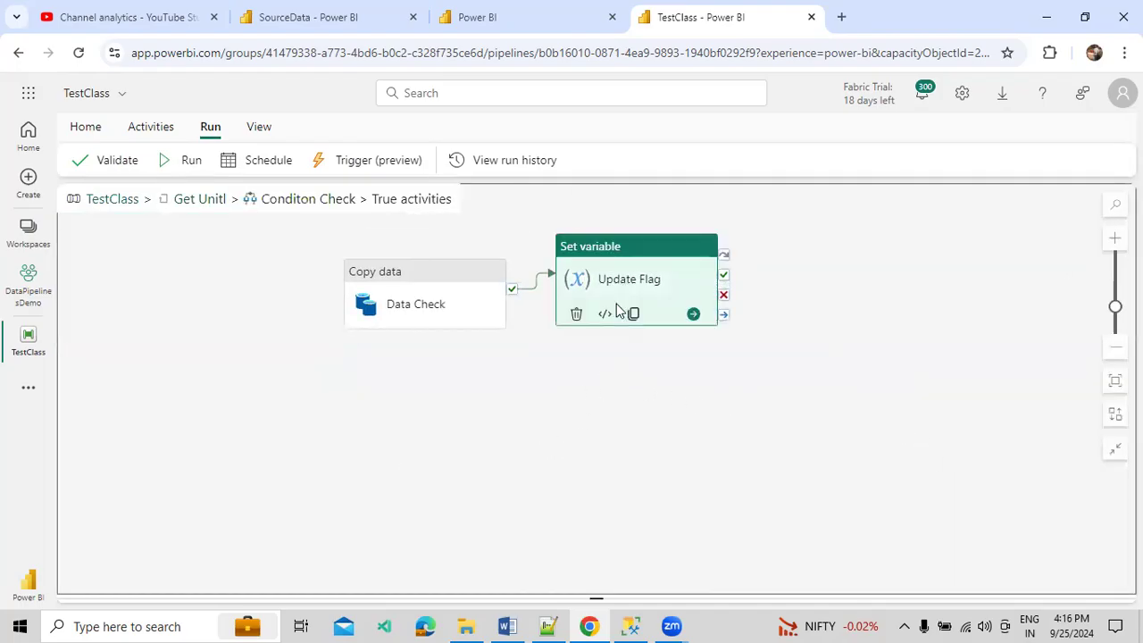
pyautogui.rightClick(616, 310)
pyautogui.click(627, 353)
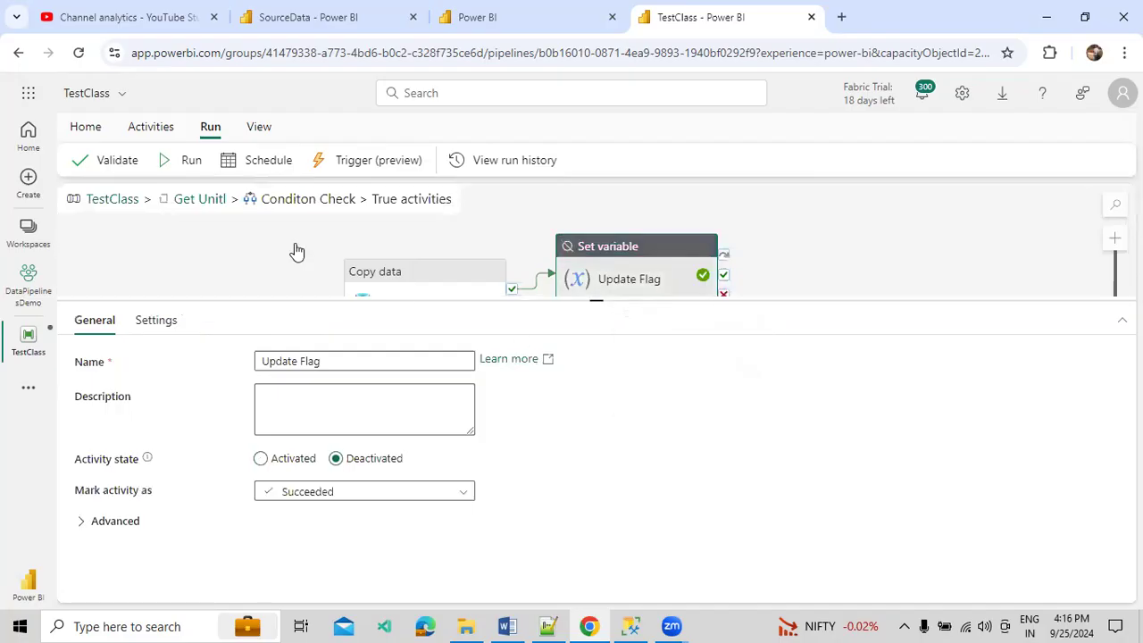
pyautogui.click(120, 202)
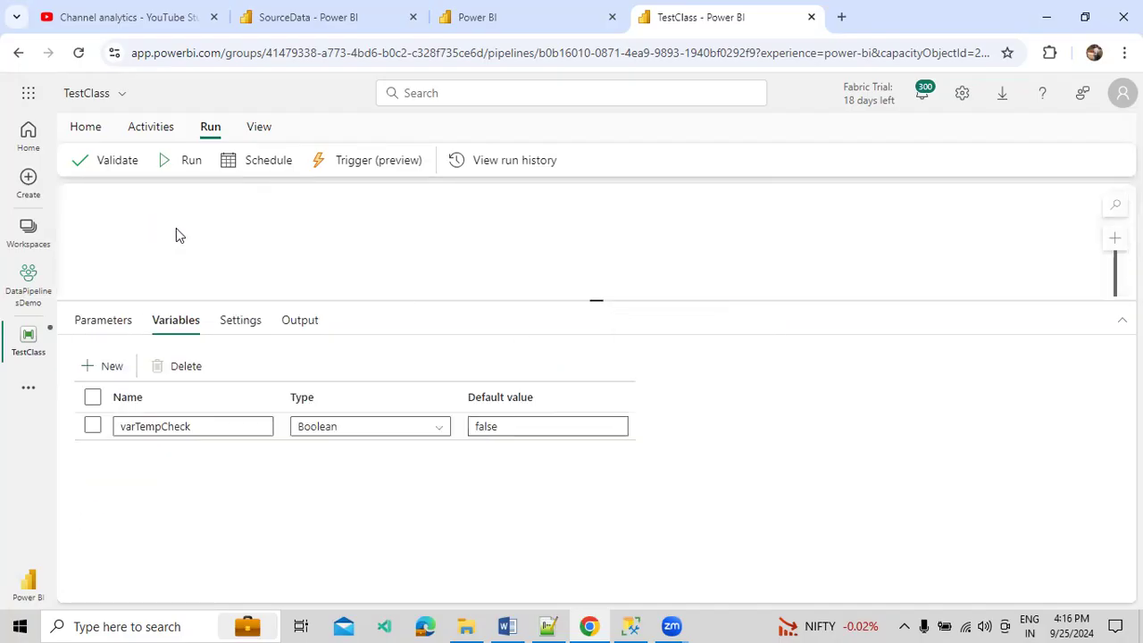
# Step: Review the previous run's activity output, and save and run the TestClass pipeline again with the Update Flag activity deactivated
pyautogui.moveTo(544, 301); pyautogui.dragTo(581, 385)
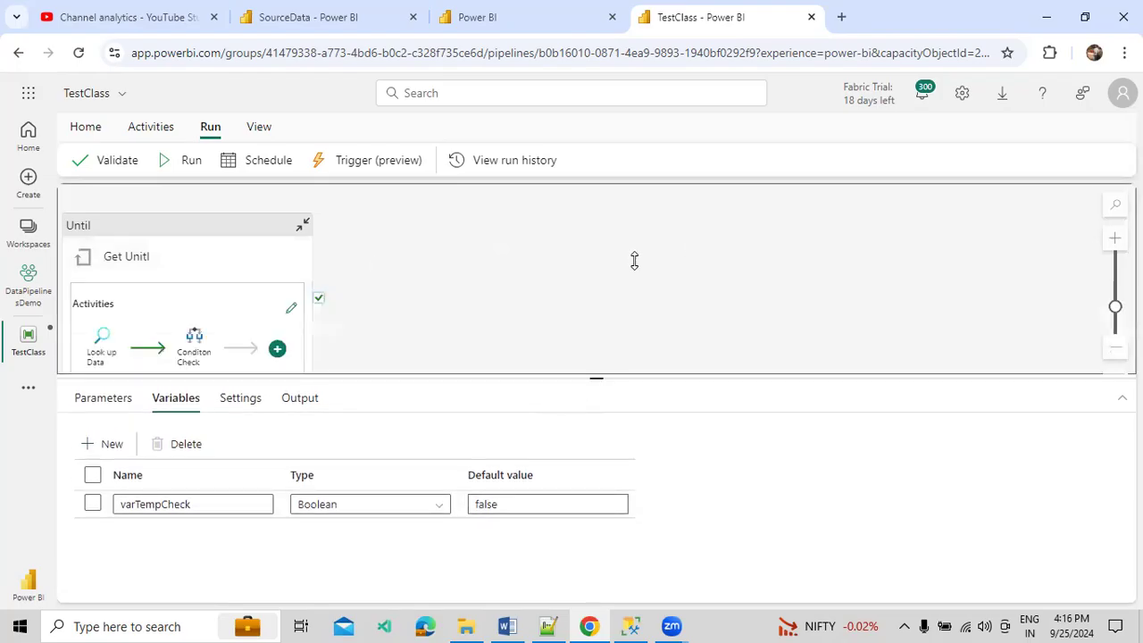
pyautogui.click(298, 398)
pyautogui.moveTo(464, 375); pyautogui.dragTo(464, 230)
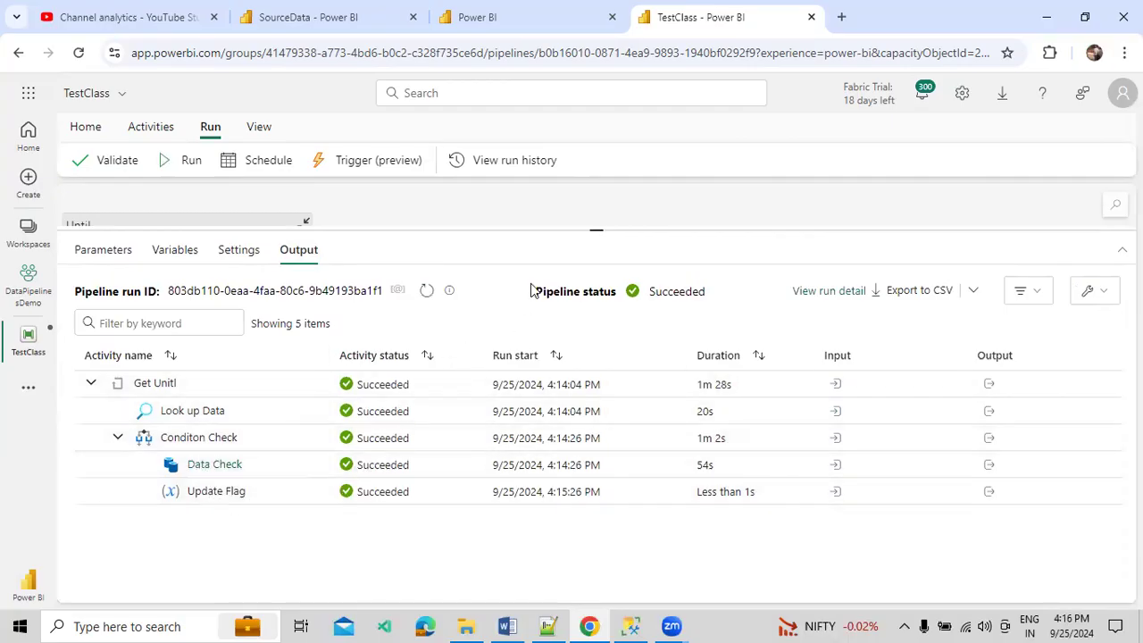
pyautogui.moveTo(572, 230); pyautogui.dragTo(584, 322)
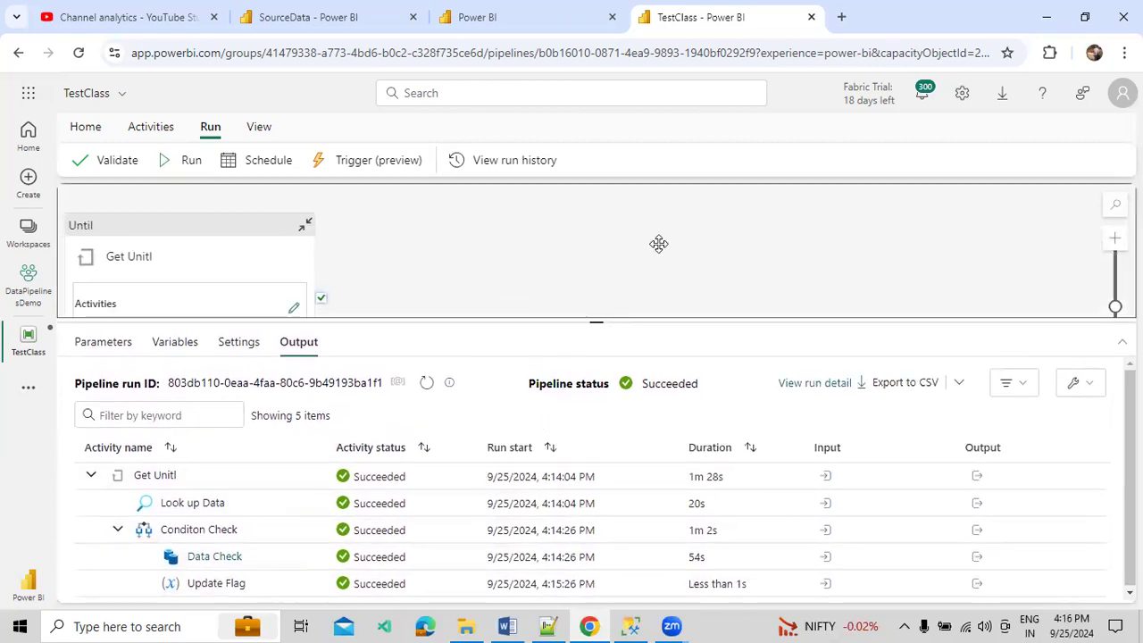
pyautogui.click(179, 161)
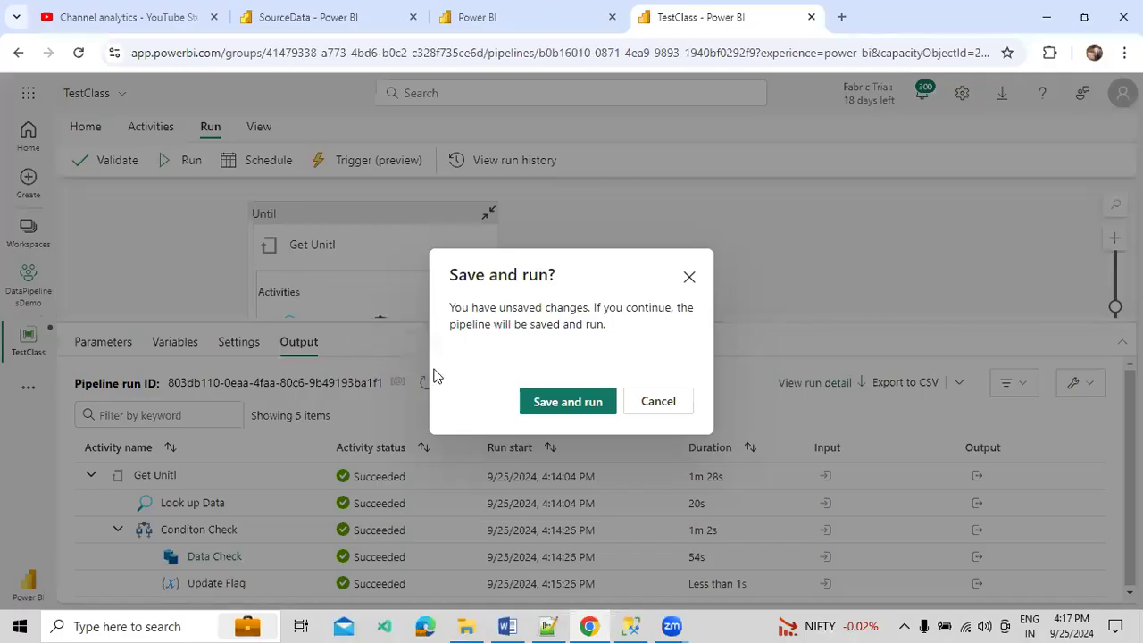
pyautogui.click(587, 403)
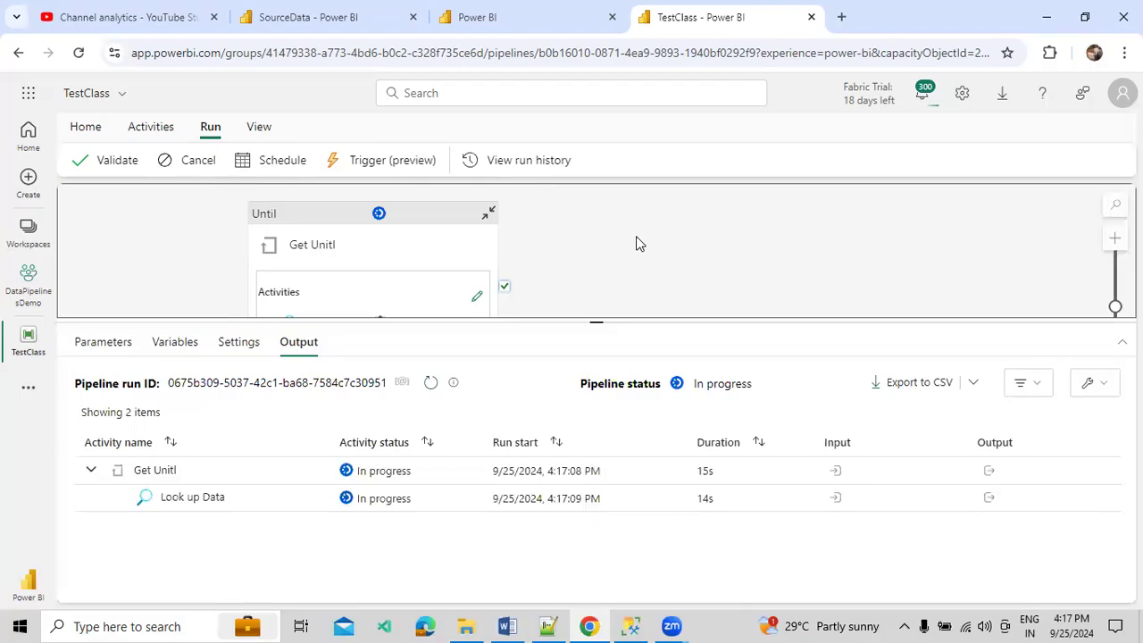
# Step: Switch to SQL Server Management Studio, run SELECT * FROM TempuntilData, and check the returned rows for repeated loads
pyautogui.click(510, 626)
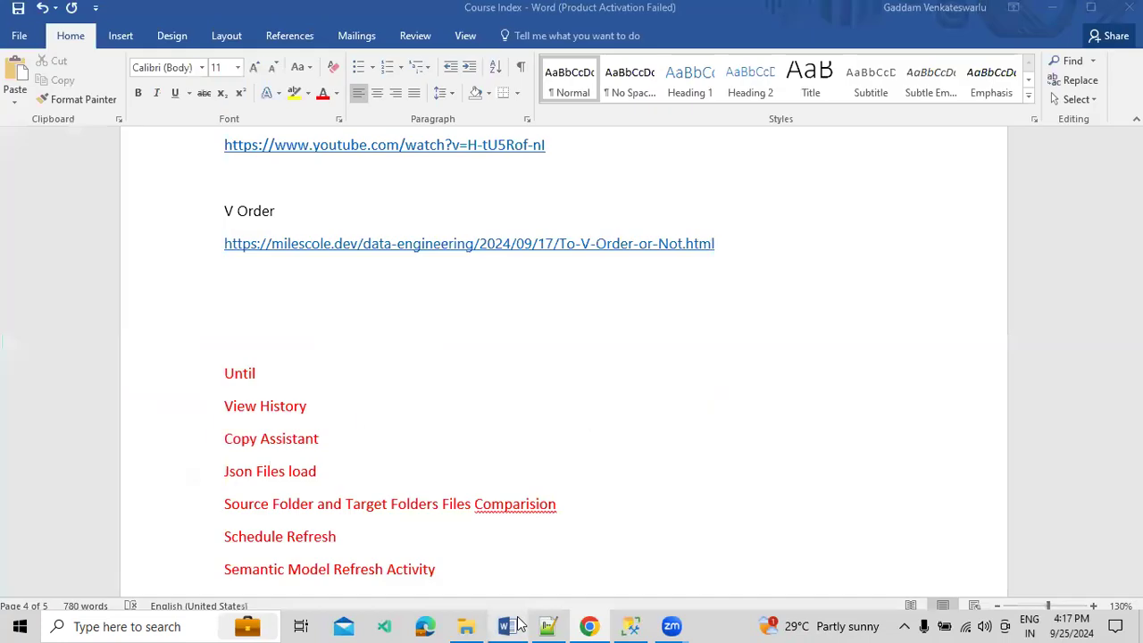
pyautogui.click(630, 627)
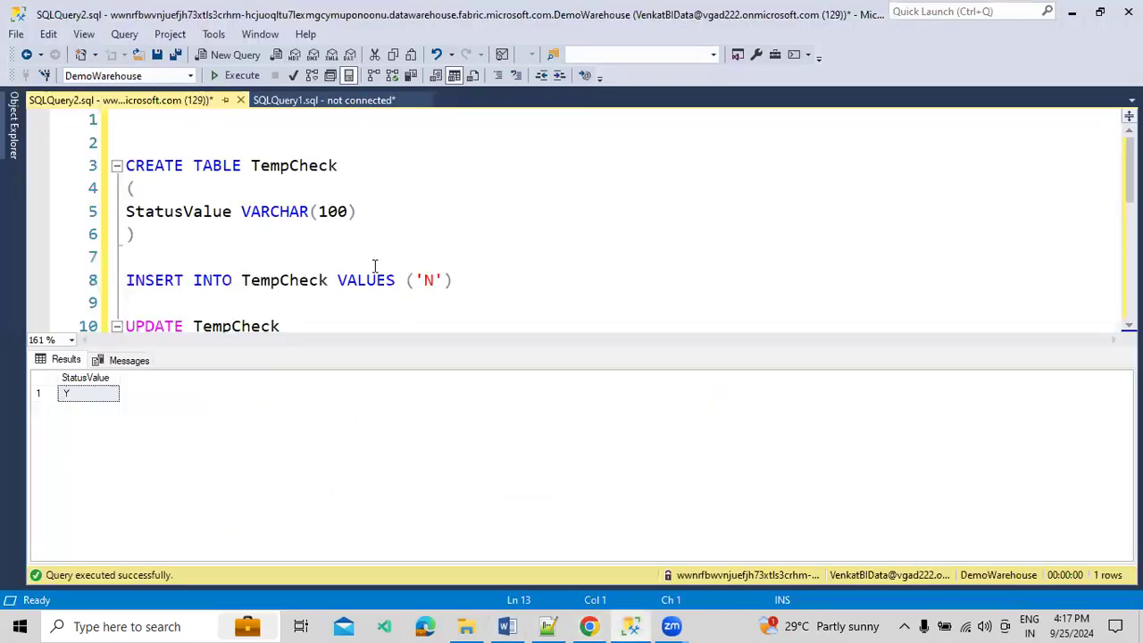
pyautogui.hotkey('ctrl', 'r')
pyautogui.click(435, 457)
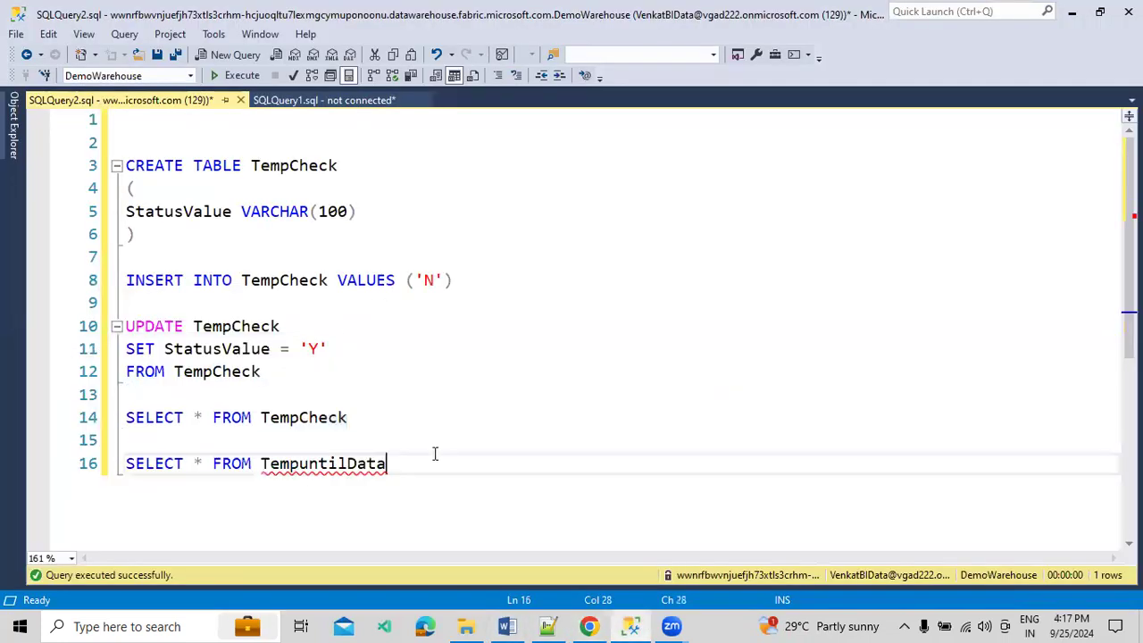
pyautogui.moveTo(435, 453); pyautogui.dragTo(434, 426)
pyautogui.press('F5')
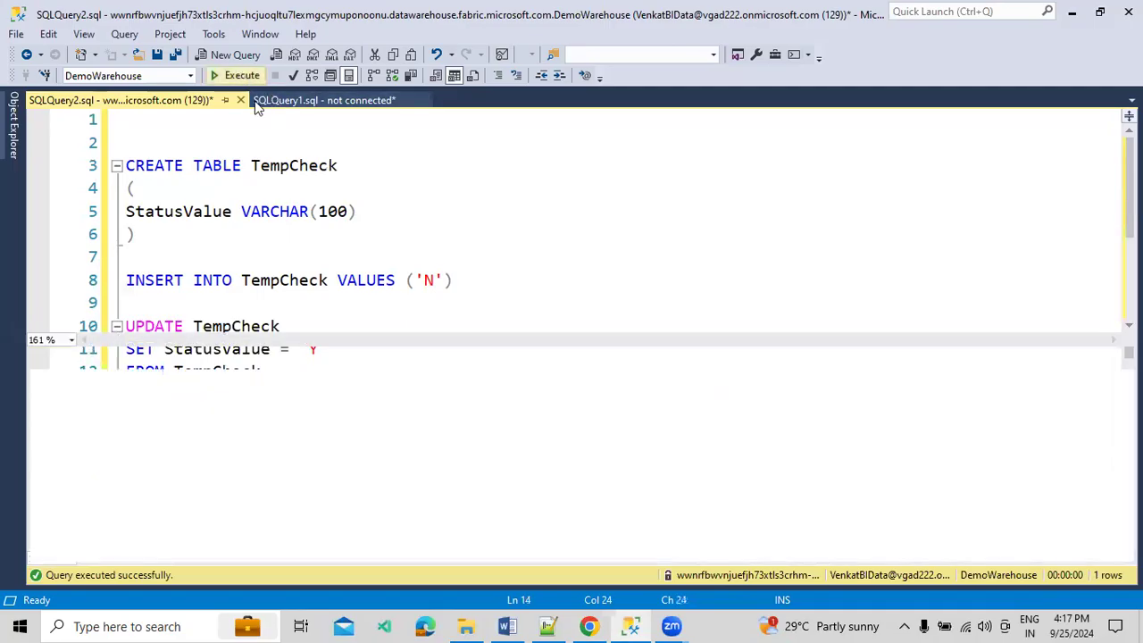
pyautogui.moveTo(125, 441); pyautogui.dragTo(336, 504)
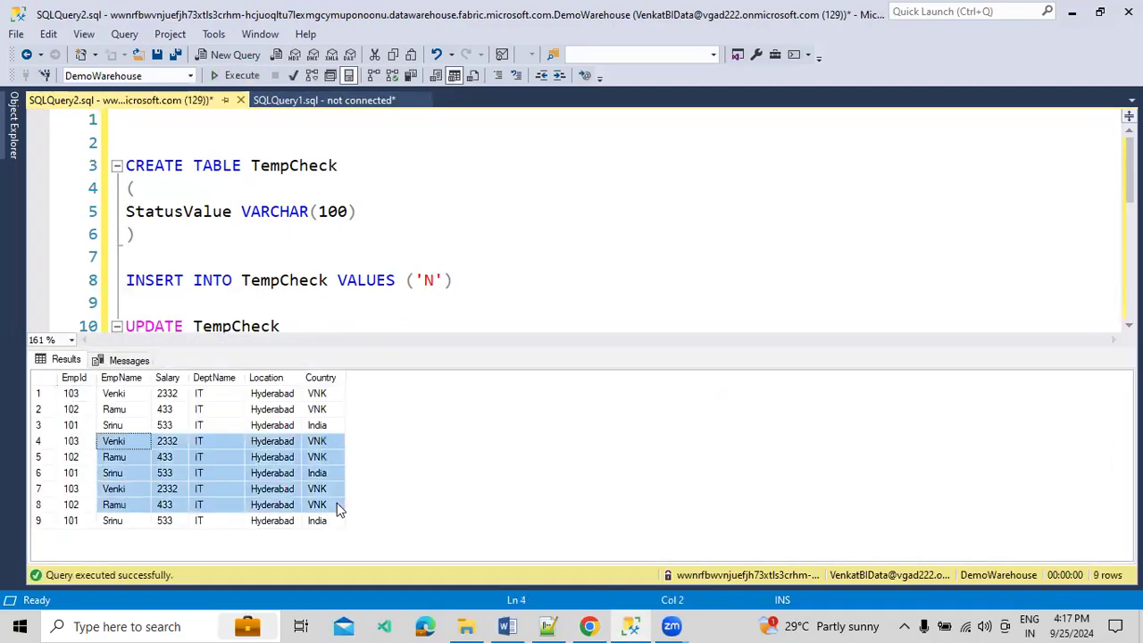
# Step: Check the TestClass run output in the browser, look over the Course Index topic list in Word, and return to the run
pyautogui.click(593, 625)
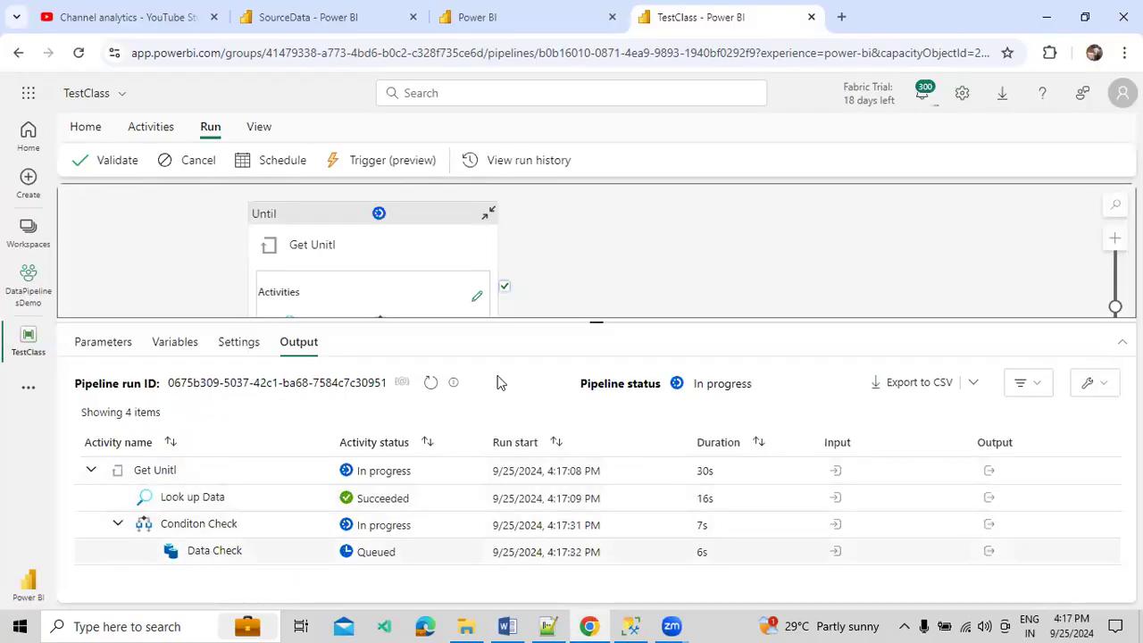
pyautogui.moveTo(571, 321); pyautogui.dragTo(576, 268)
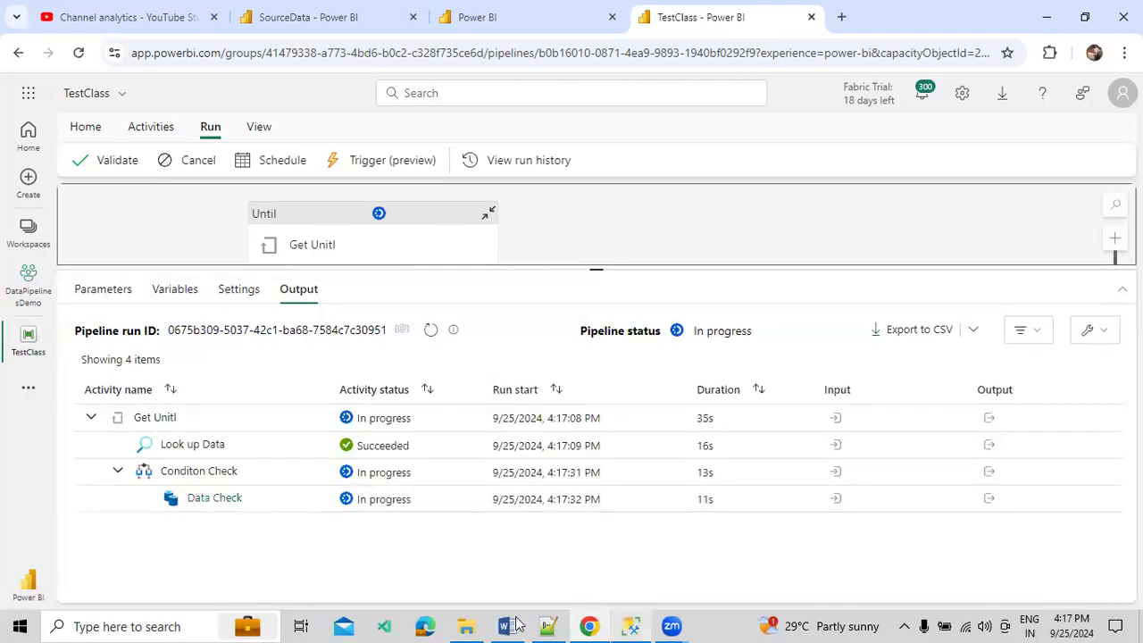
pyautogui.click(555, 623)
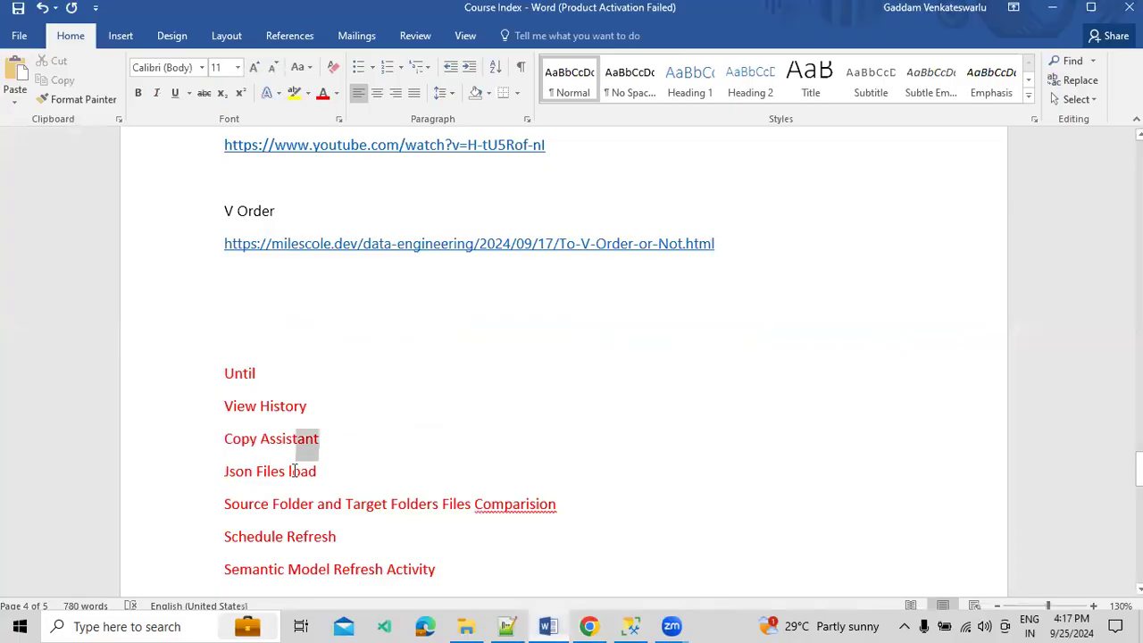
pyautogui.click(209, 434)
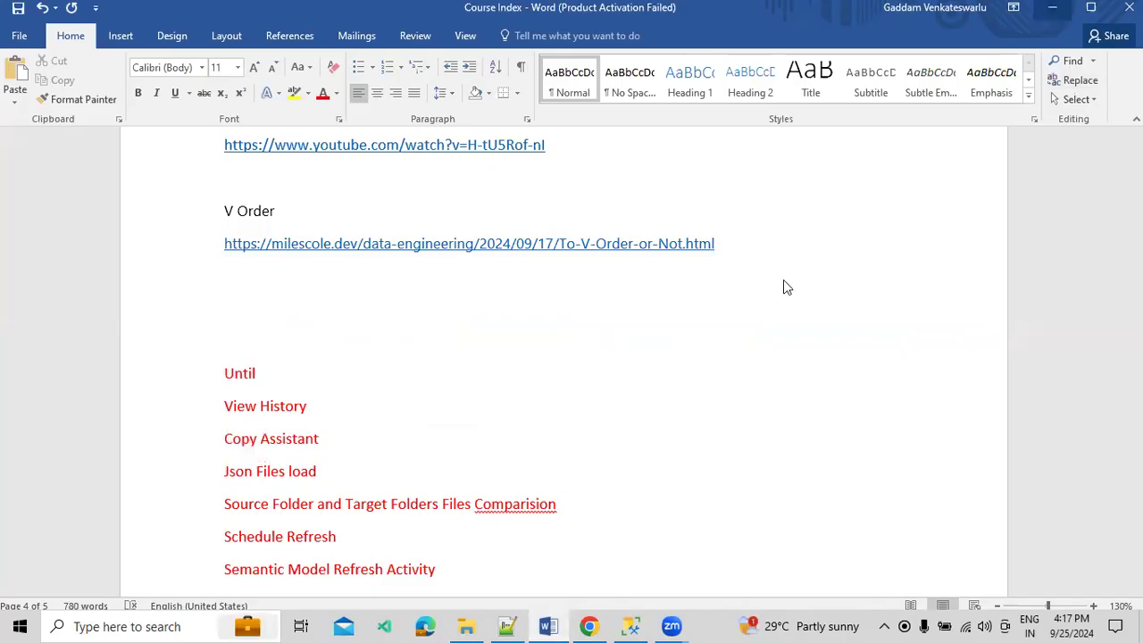
pyautogui.hotkey('alt', 'Tab')
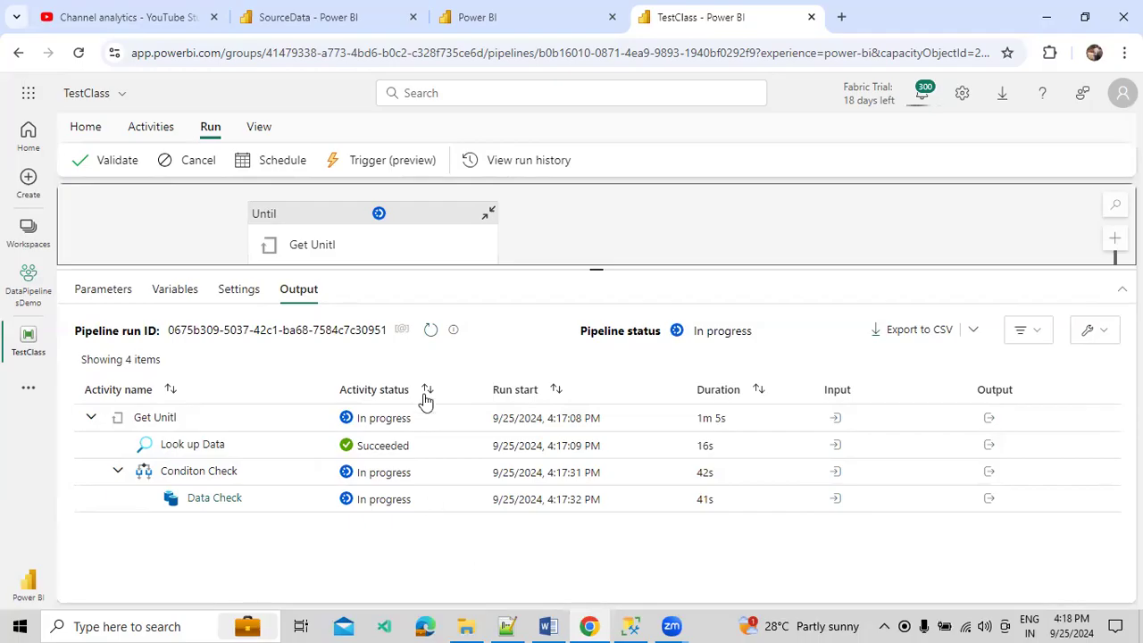
# Step: Refresh the TestClass run output repeatedly to follow the iterations of Look up Data and Conditon Check in the Get Unitl loop
pyautogui.click(431, 329)
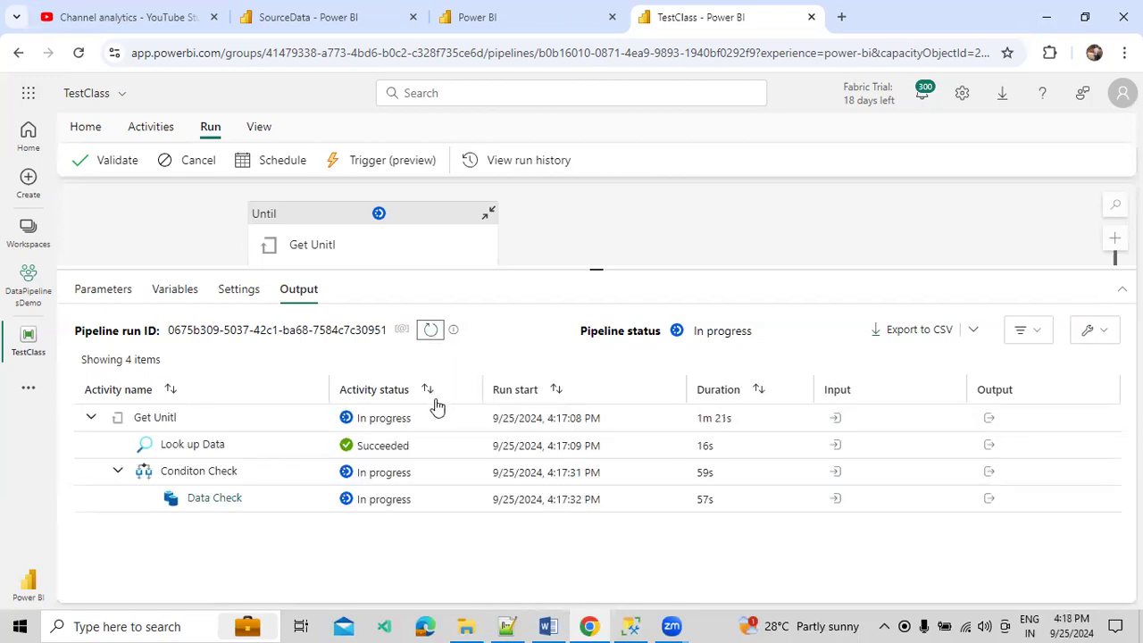
pyautogui.click(425, 334)
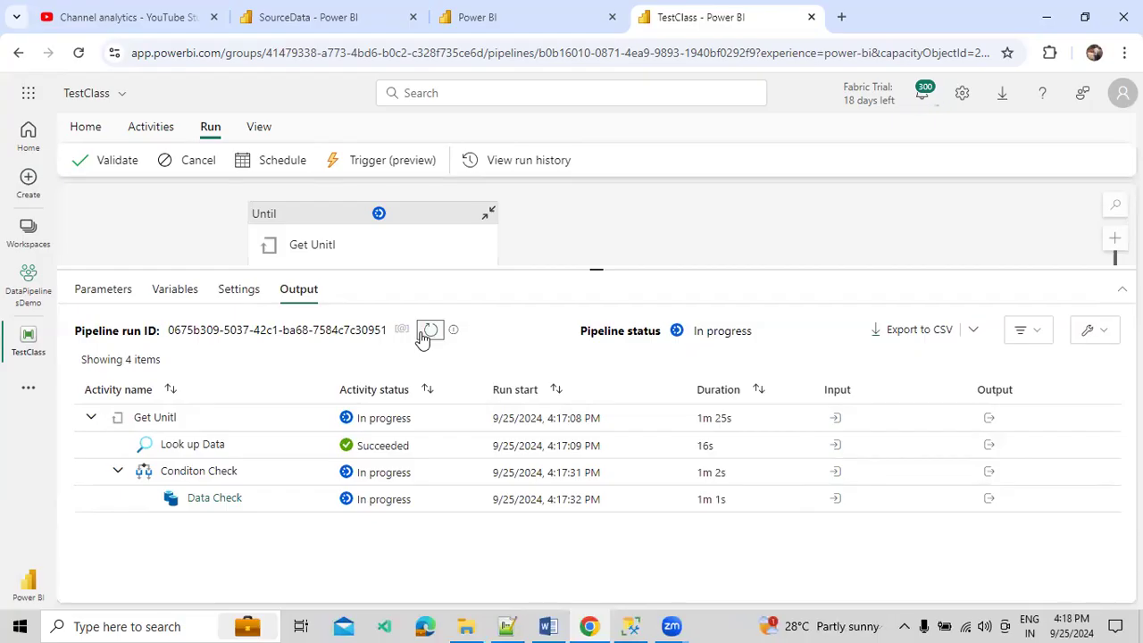
pyautogui.moveTo(763, 420); pyautogui.dragTo(703, 419)
pyautogui.click(430, 332)
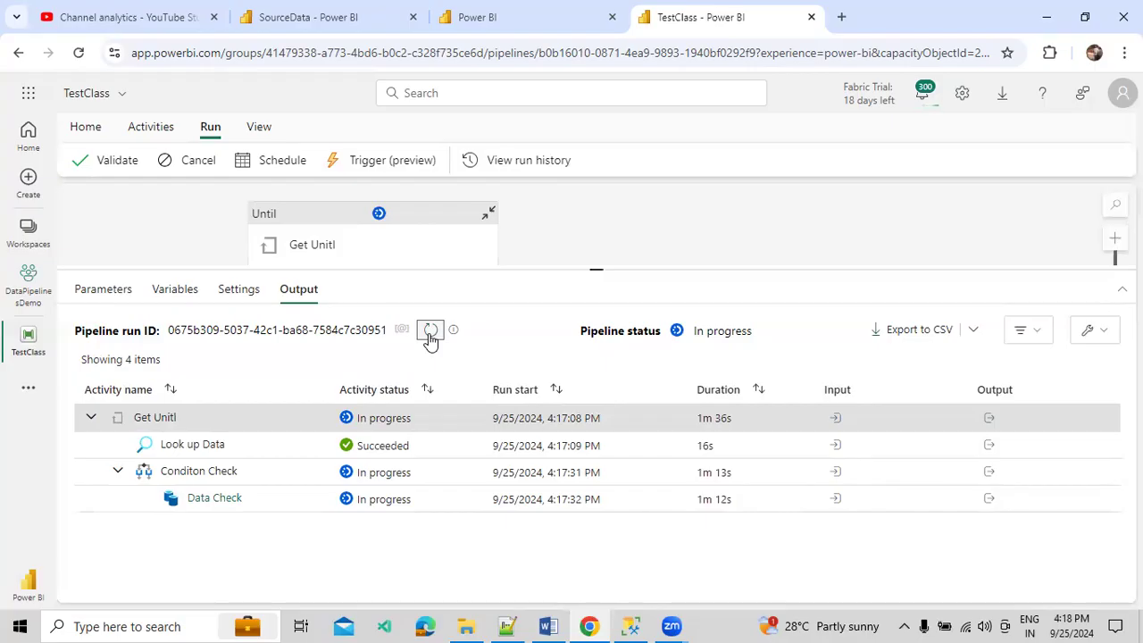
pyautogui.click(430, 331)
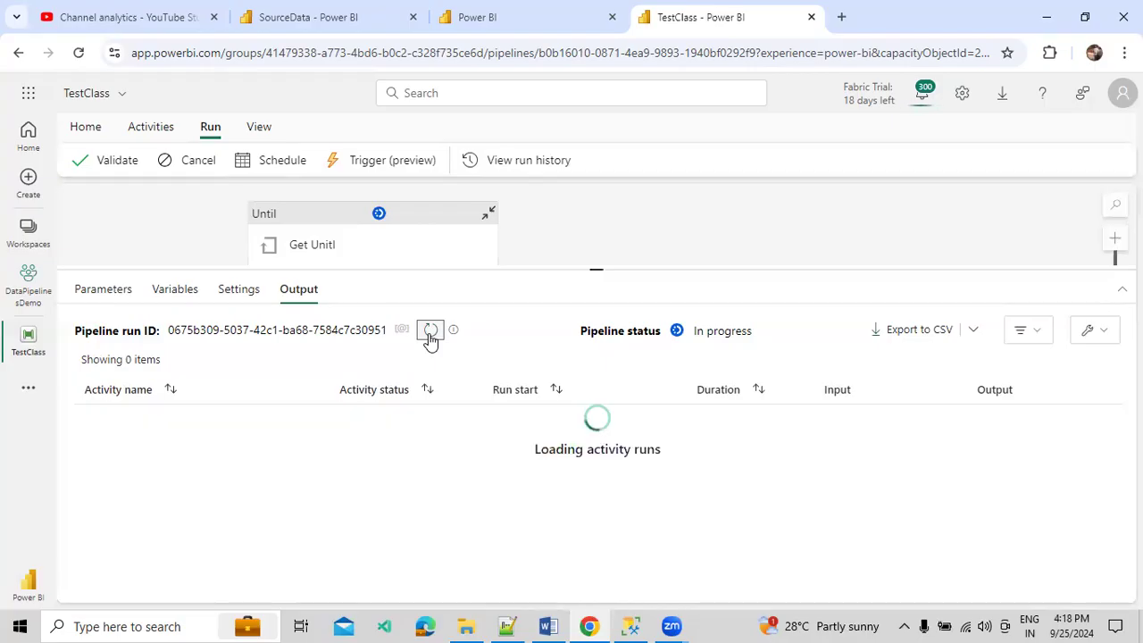
pyautogui.click(429, 330)
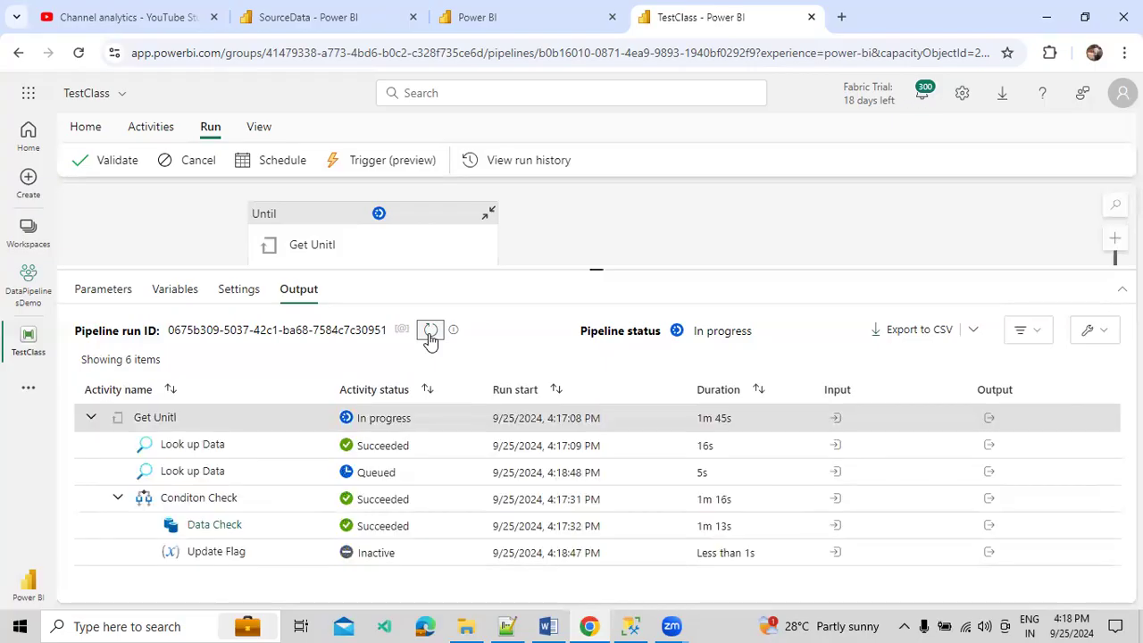
pyautogui.click(427, 332)
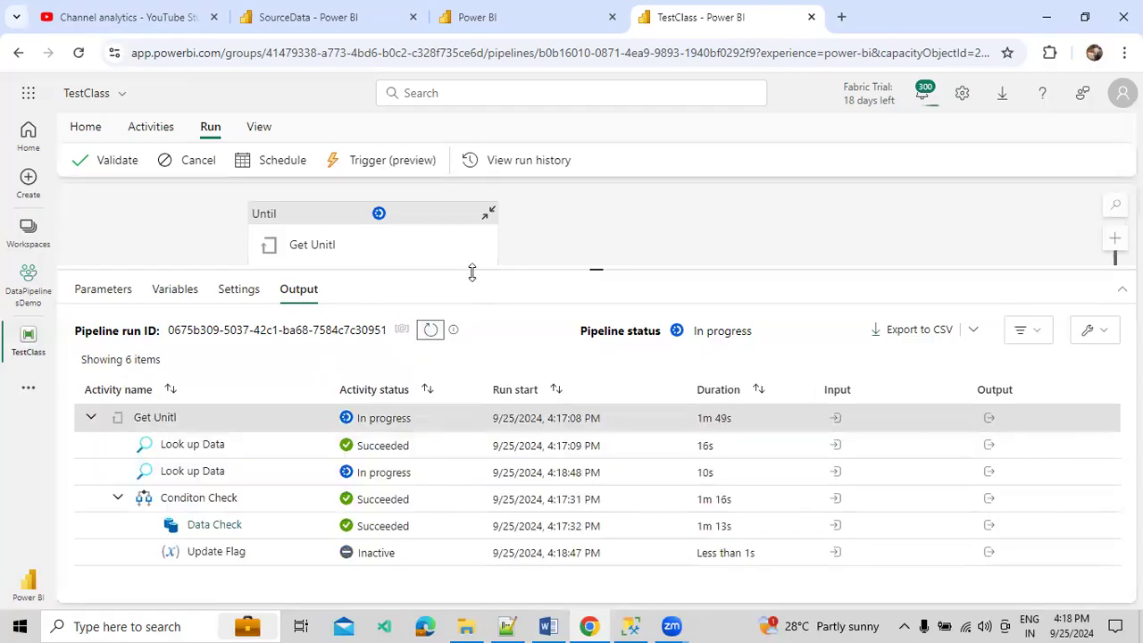
pyautogui.moveTo(471, 272); pyautogui.dragTo(473, 232)
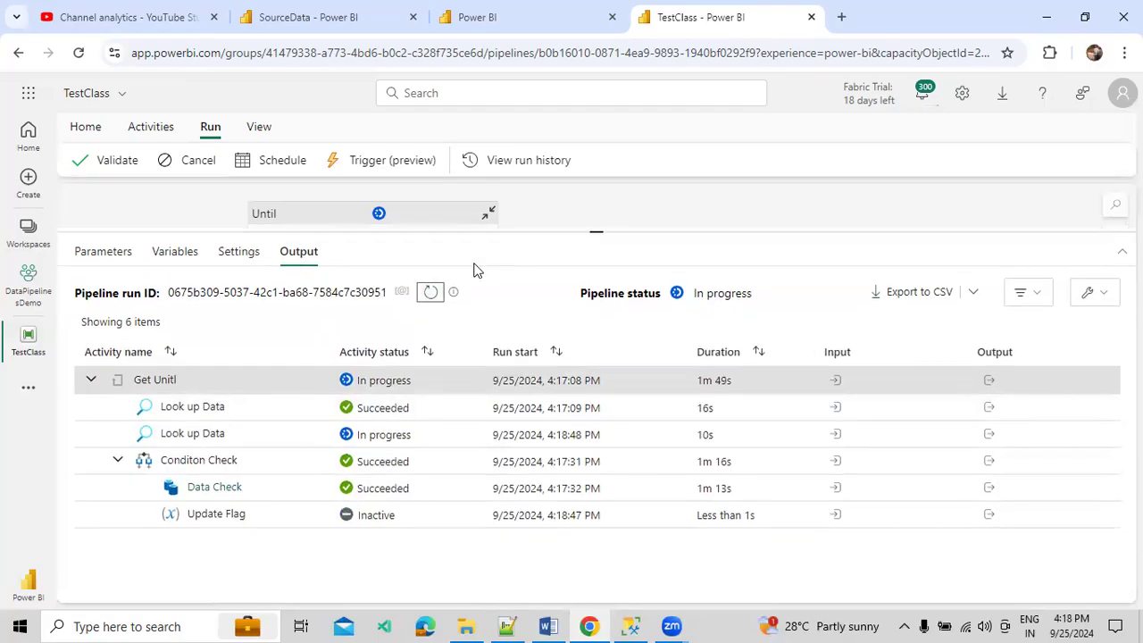
pyautogui.click(432, 293)
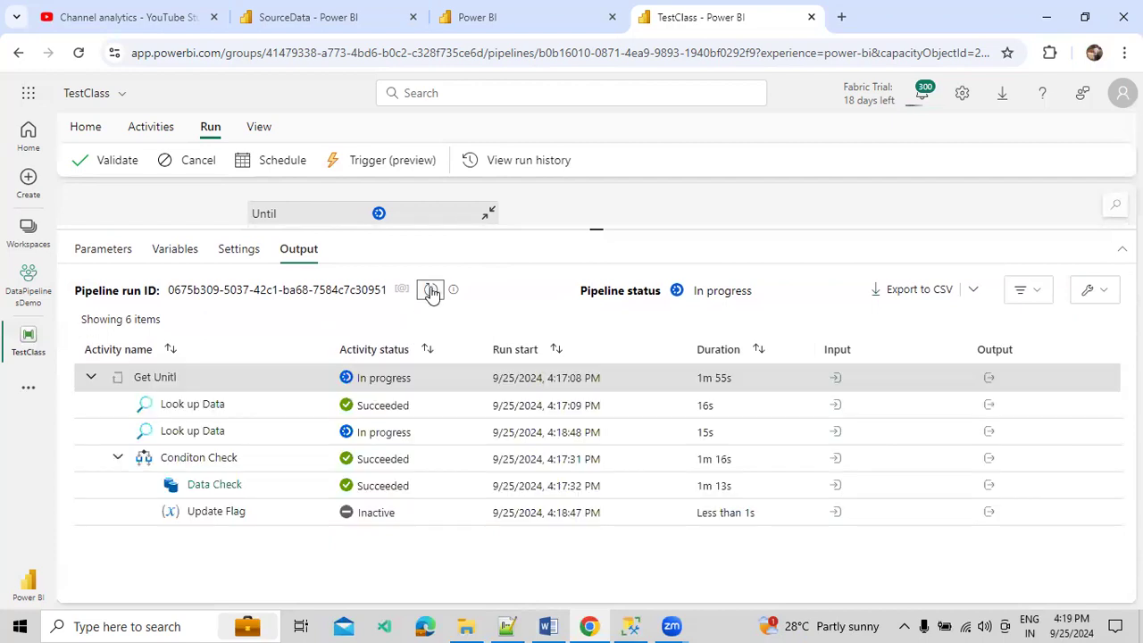
pyautogui.click(432, 293)
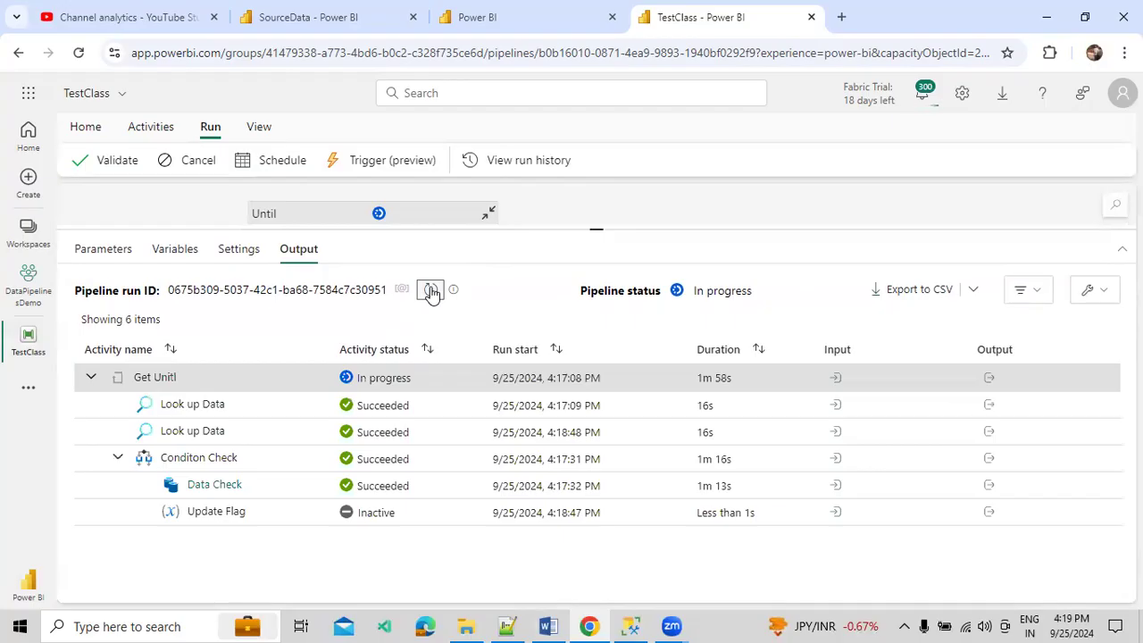
pyautogui.click(431, 293)
pyautogui.click(429, 292)
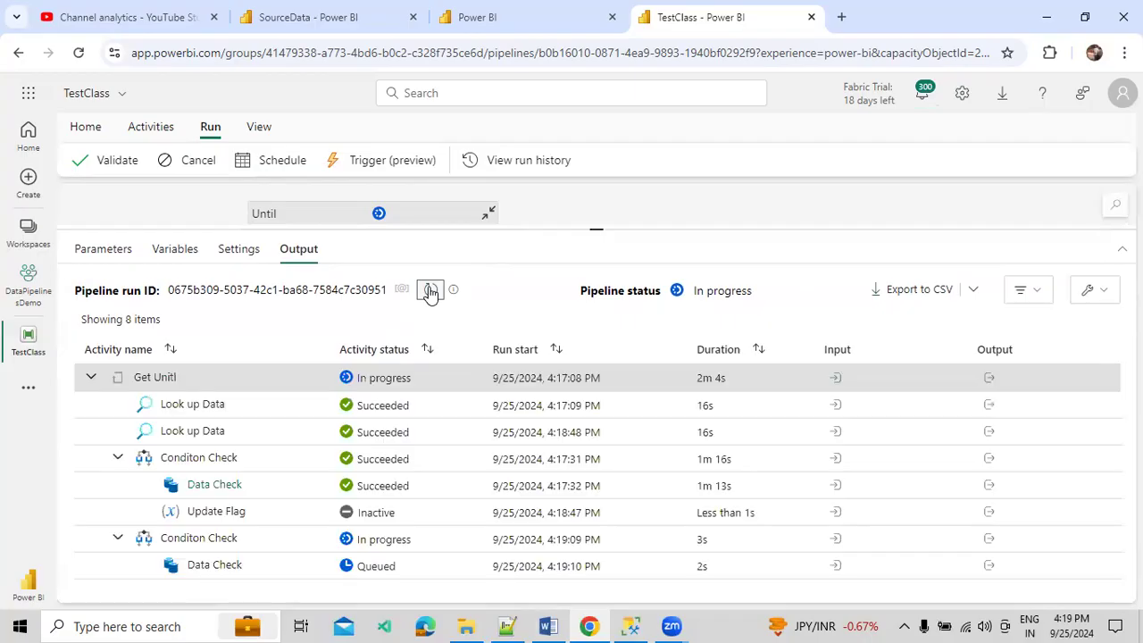
pyautogui.click(430, 292)
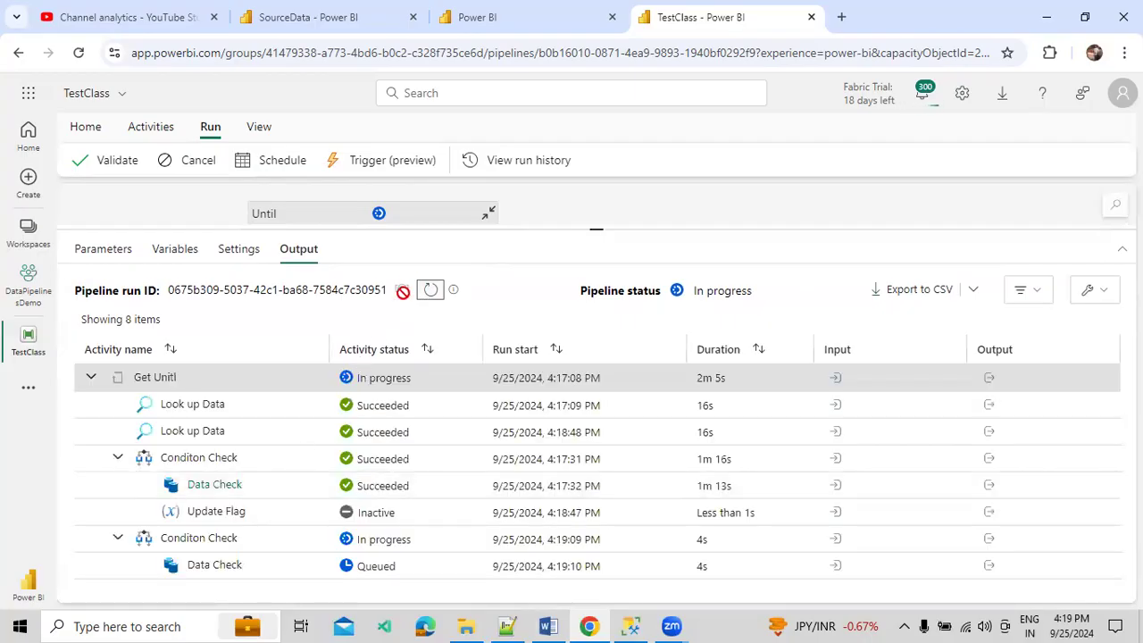
pyautogui.scroll(-1, 317, 377)
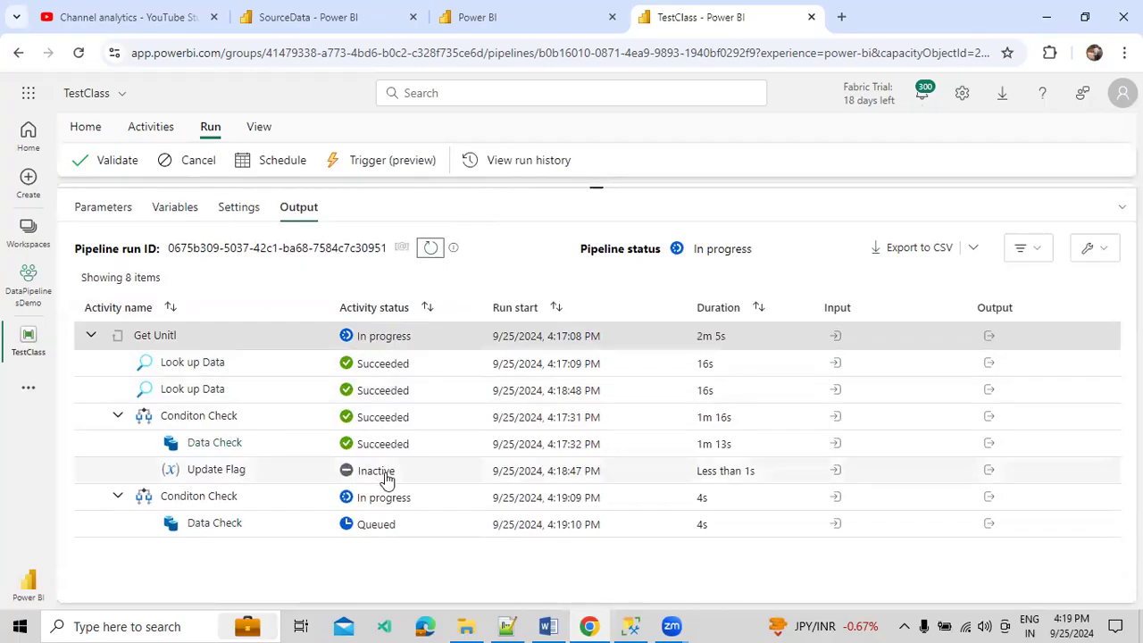
# Step: Cancel the in-progress TestClass pipeline run, including all of its child pipelines
pyautogui.moveTo(590, 186); pyautogui.dragTo(626, 320)
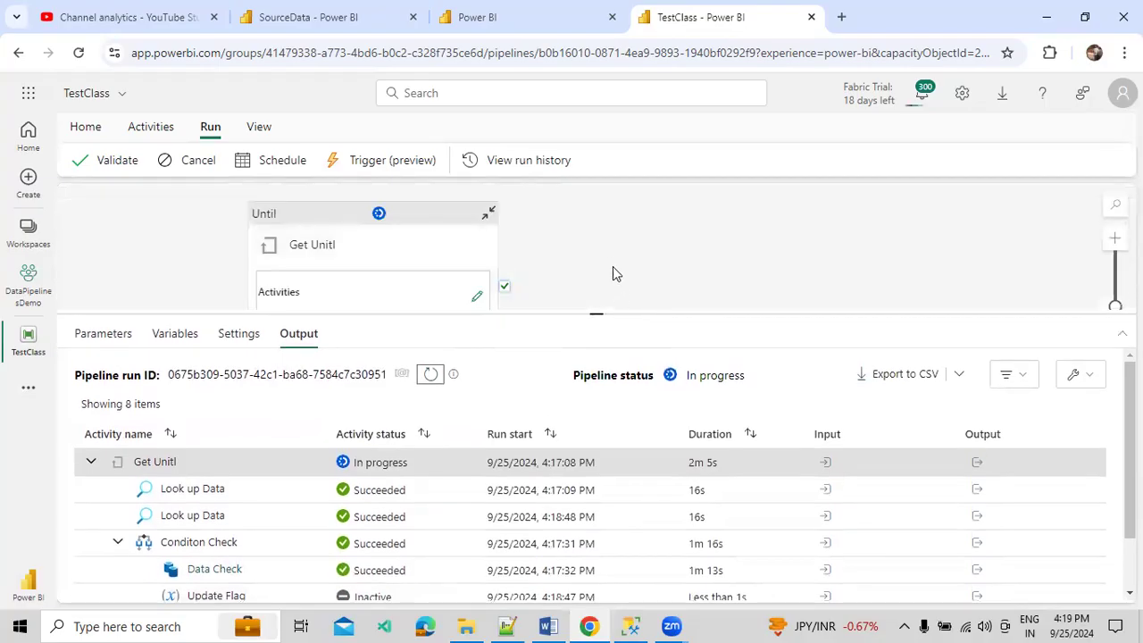
pyautogui.click(207, 168)
pyautogui.click(658, 428)
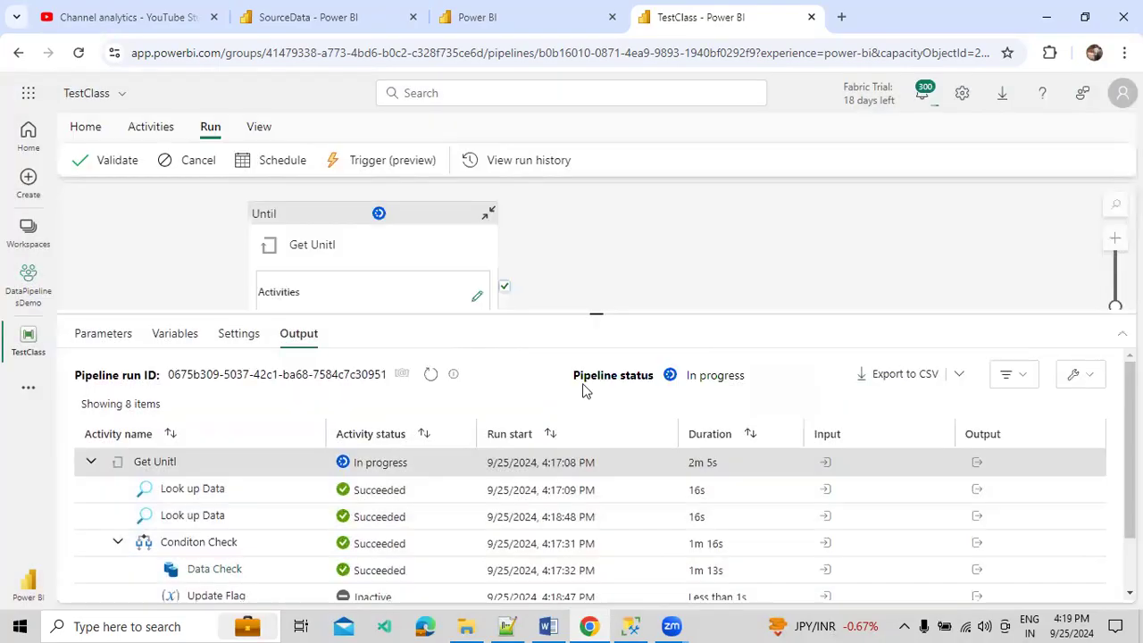
pyautogui.click(189, 168)
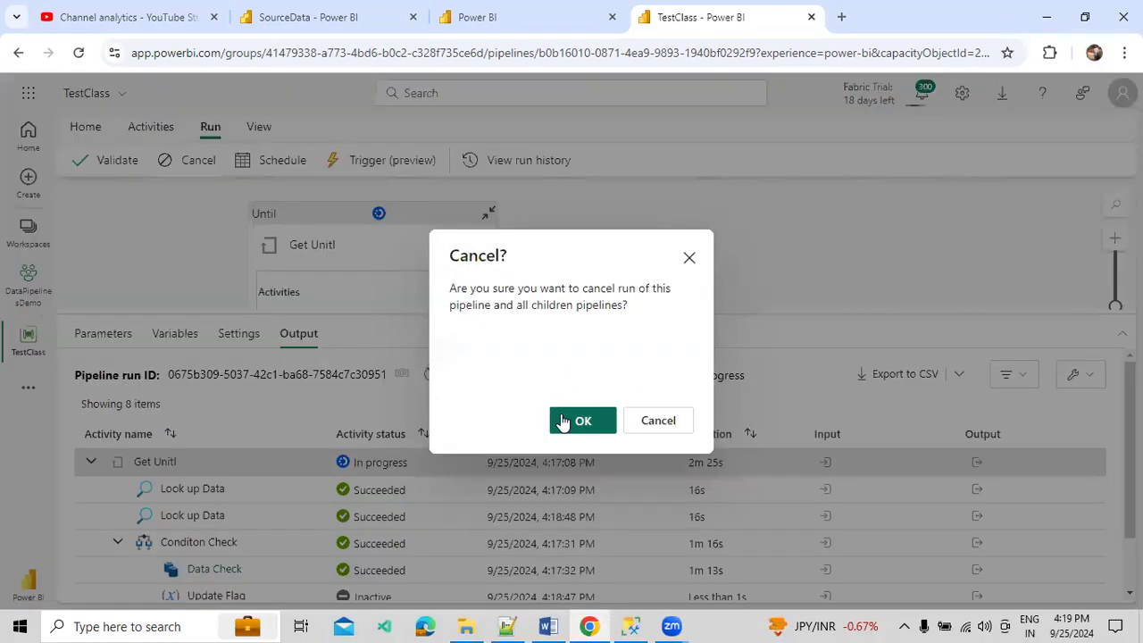
pyautogui.click(564, 419)
# Step: Refresh the TestClass run output and review the activity and pipeline statuses for the cancelled run
pyautogui.moveTo(566, 314); pyautogui.dragTo(590, 237)
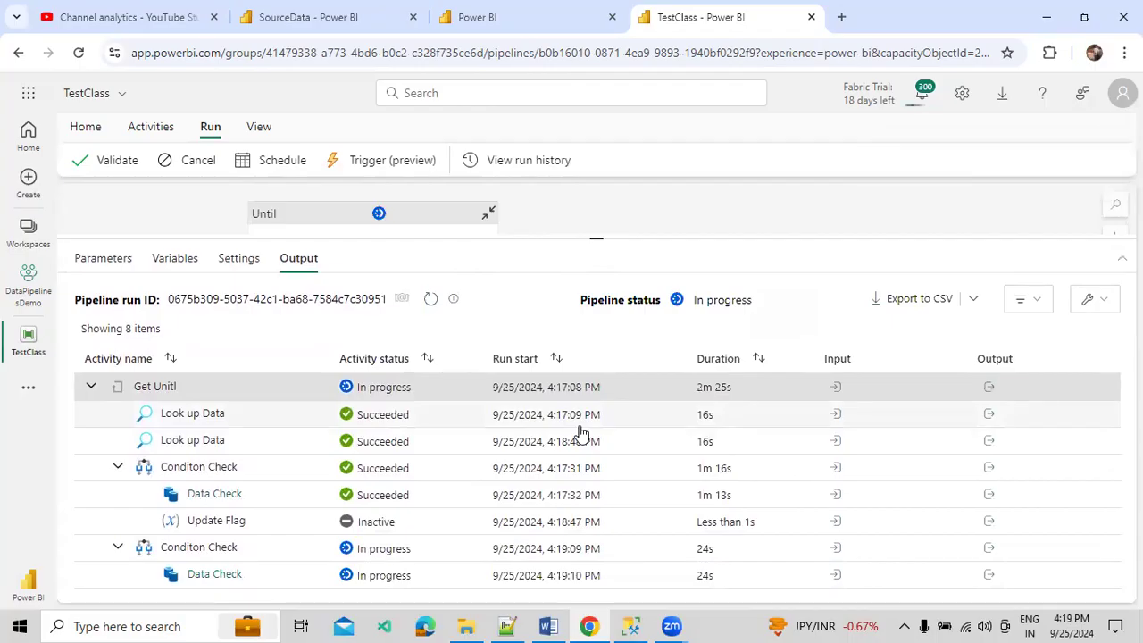
pyautogui.moveTo(572, 240); pyautogui.dragTo(581, 338)
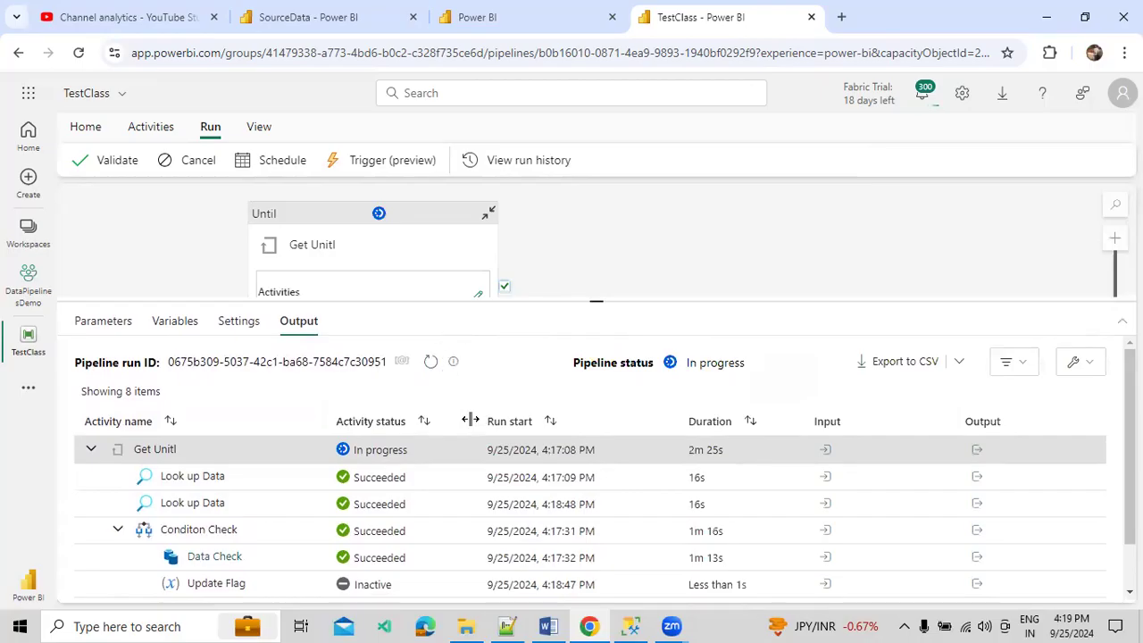
pyautogui.click(431, 367)
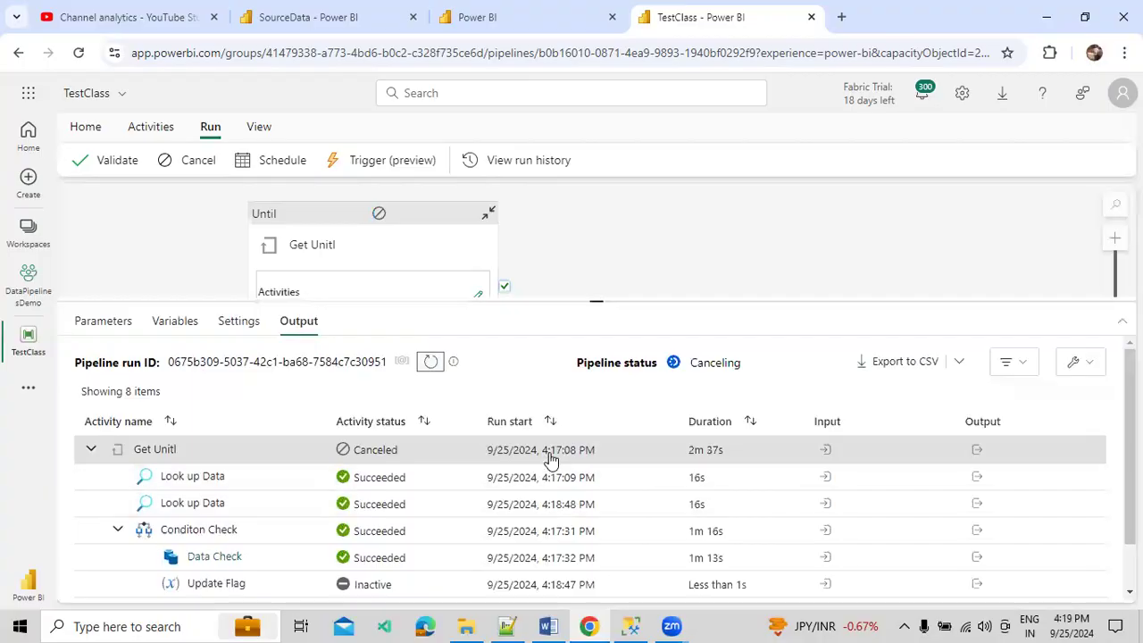
pyautogui.scroll(-1, 549, 473)
pyautogui.scroll(1, 550, 473)
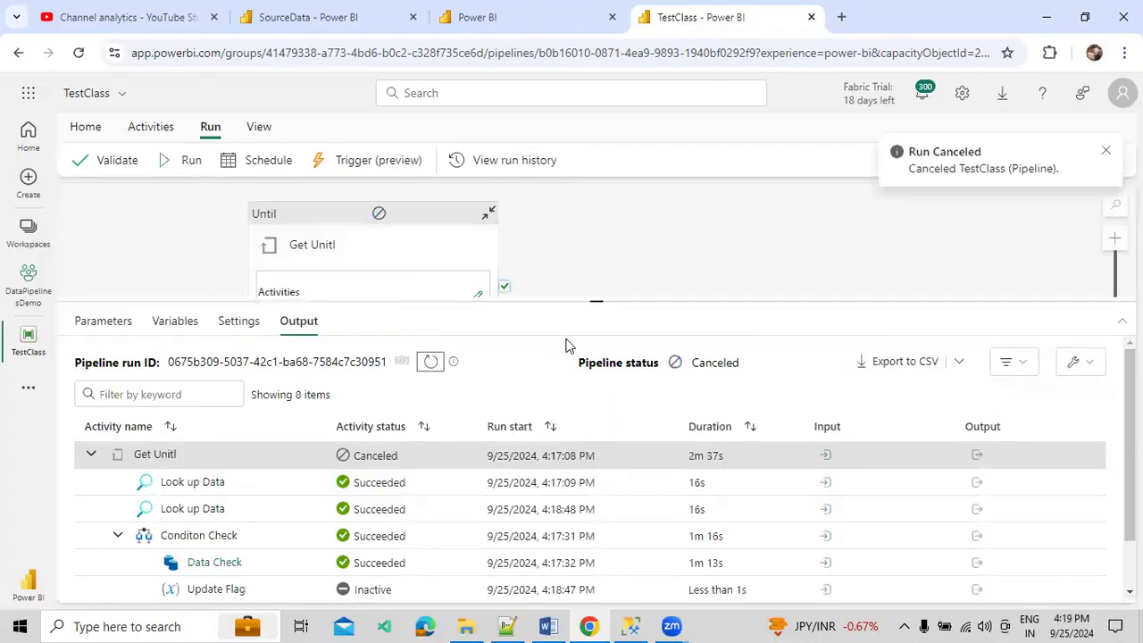
# Step: Delete the Get Unitl activity from the TestClass pipeline and save the pipeline
pyautogui.click(353, 258)
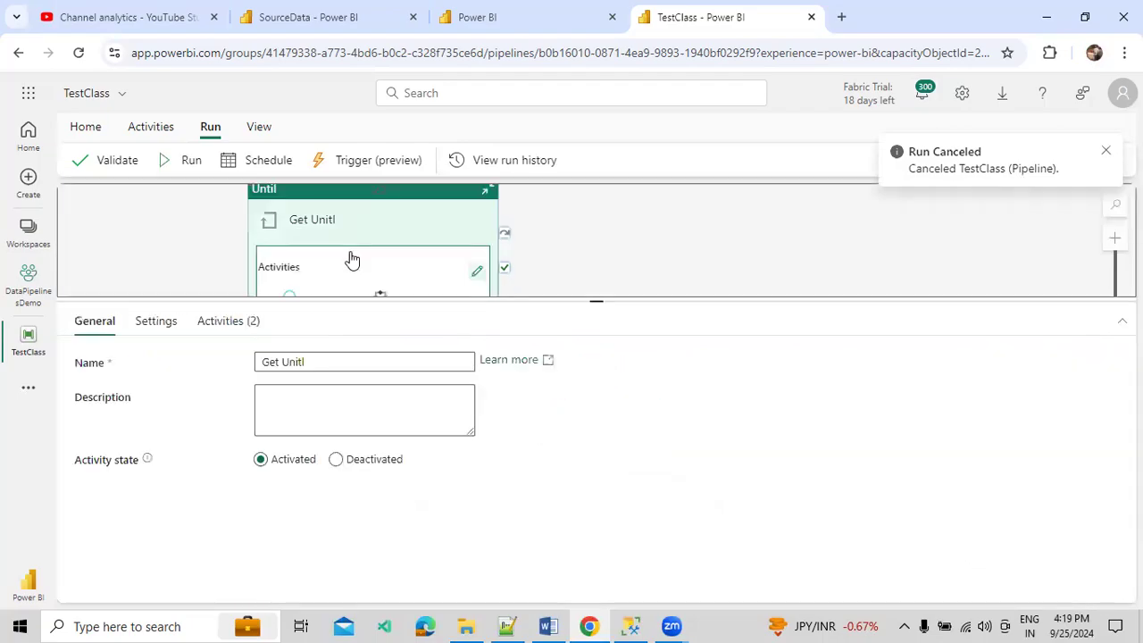
pyautogui.click(351, 258)
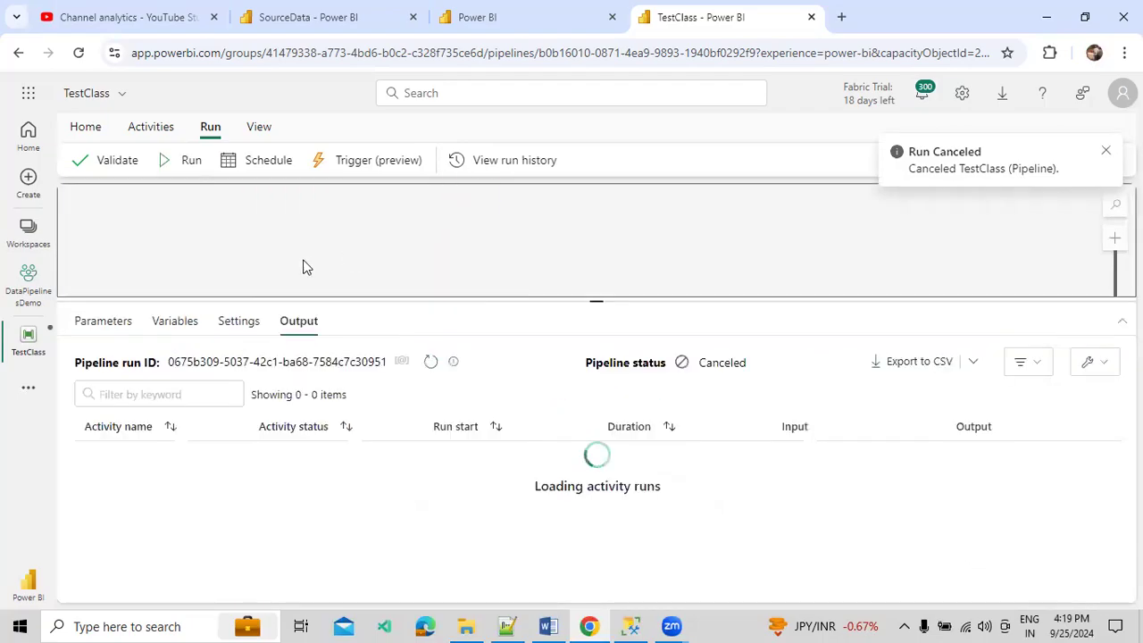
pyautogui.click(85, 127)
pyautogui.click(79, 160)
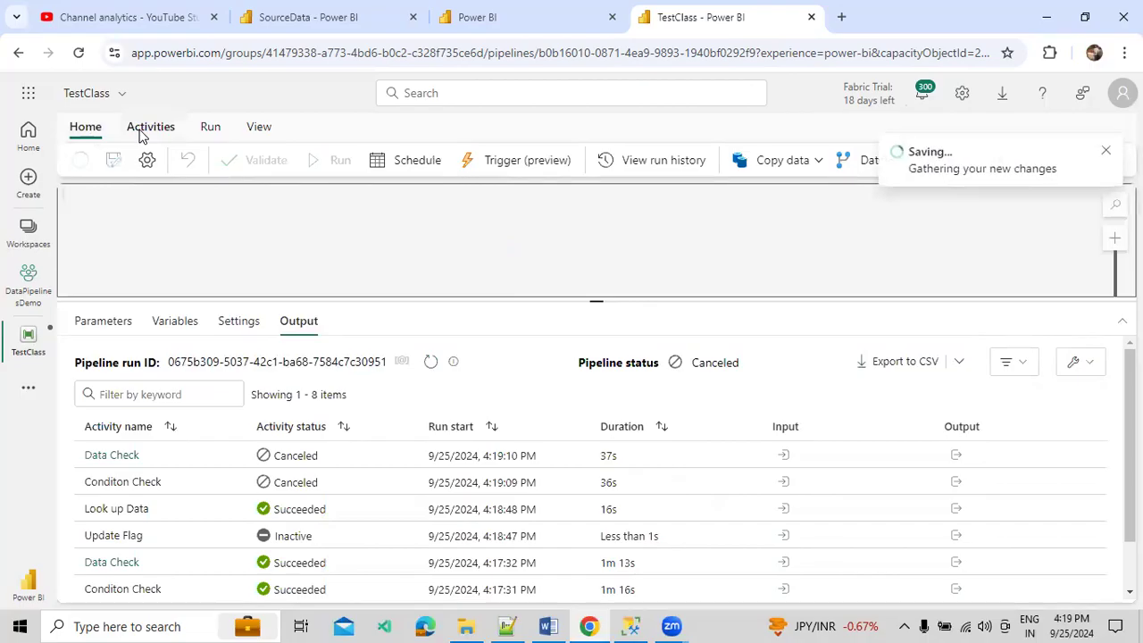
pyautogui.click(149, 127)
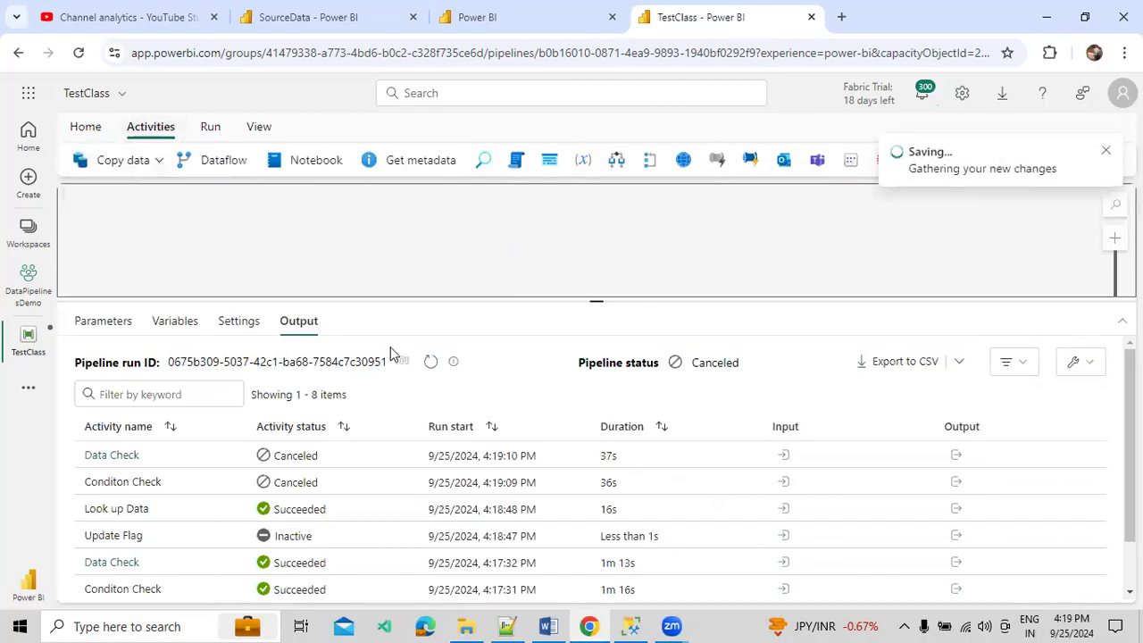
# Step: Switch to the Course Index document in Word, delete the Until topic from the red list, and return to the browser
pyautogui.click(547, 625)
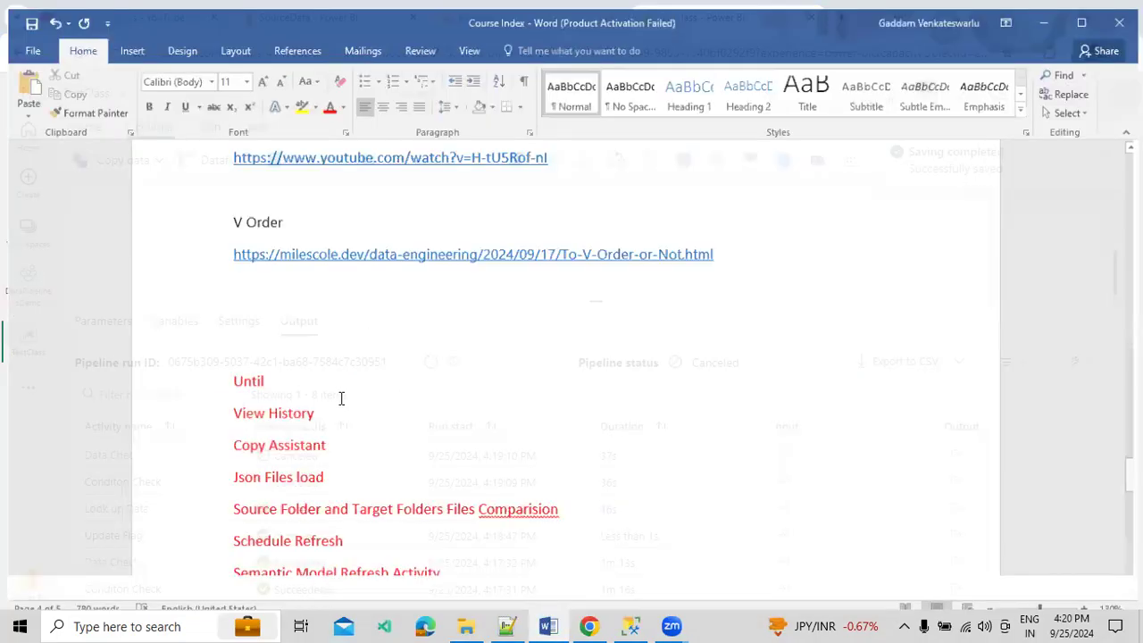
pyautogui.moveTo(331, 438); pyautogui.dragTo(224, 438)
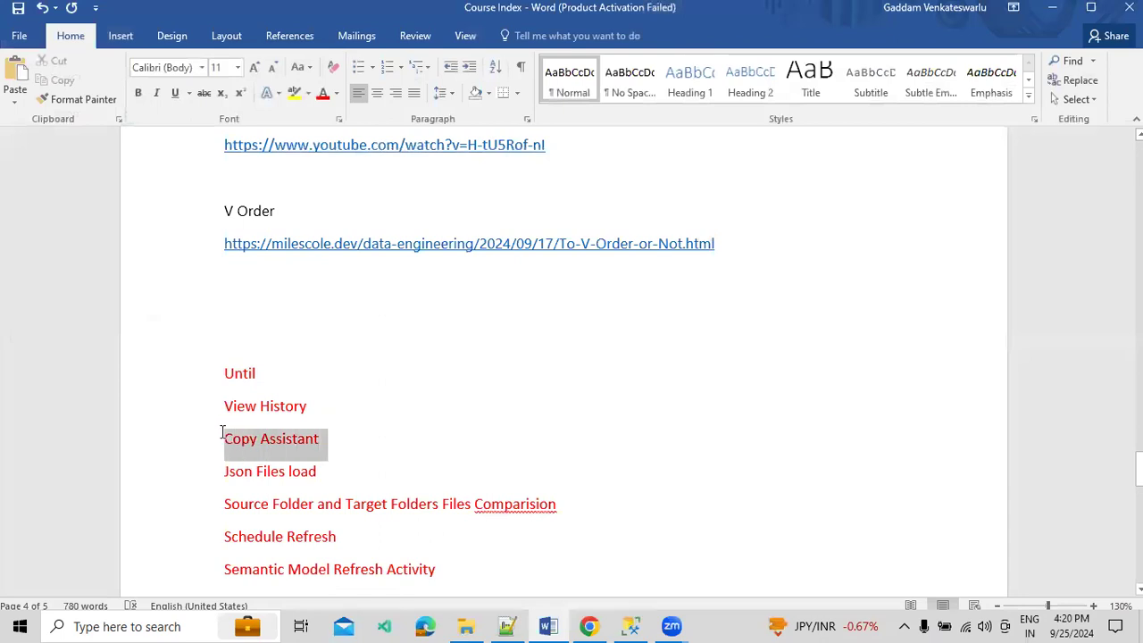
pyautogui.click(270, 360)
pyautogui.moveTo(266, 342); pyautogui.dragTo(266, 352)
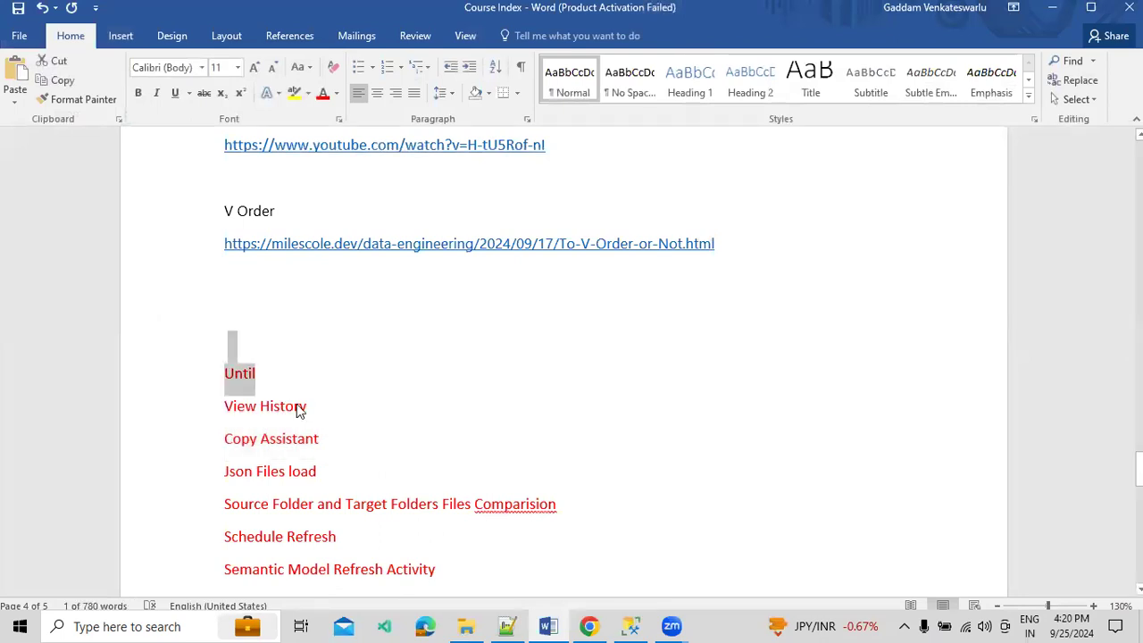
pyautogui.press('Delete')
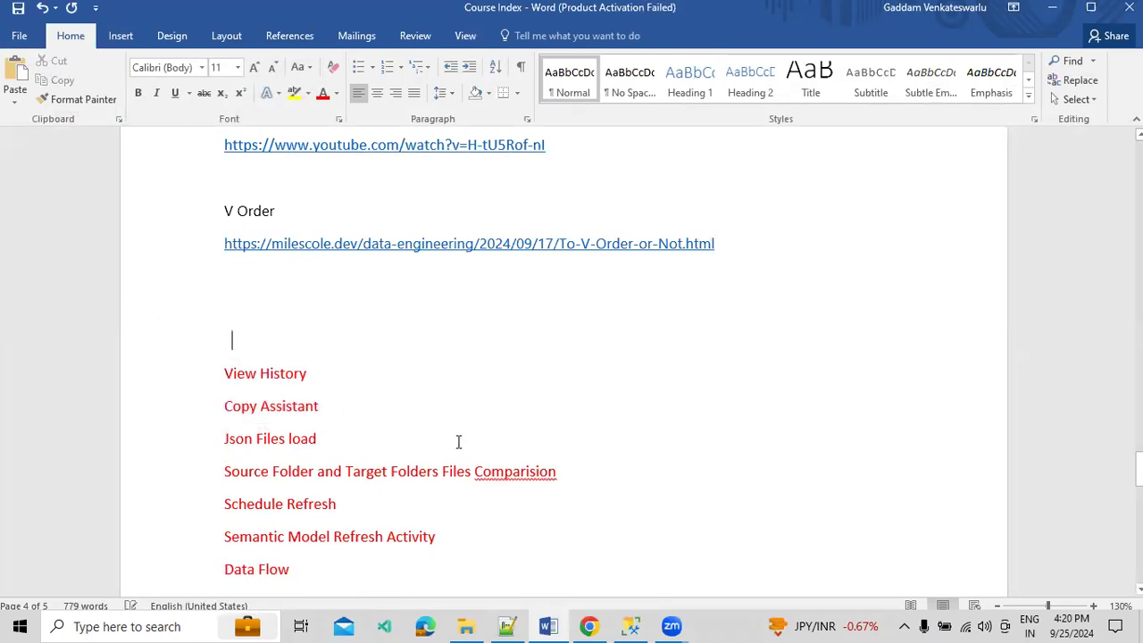
pyautogui.click(588, 626)
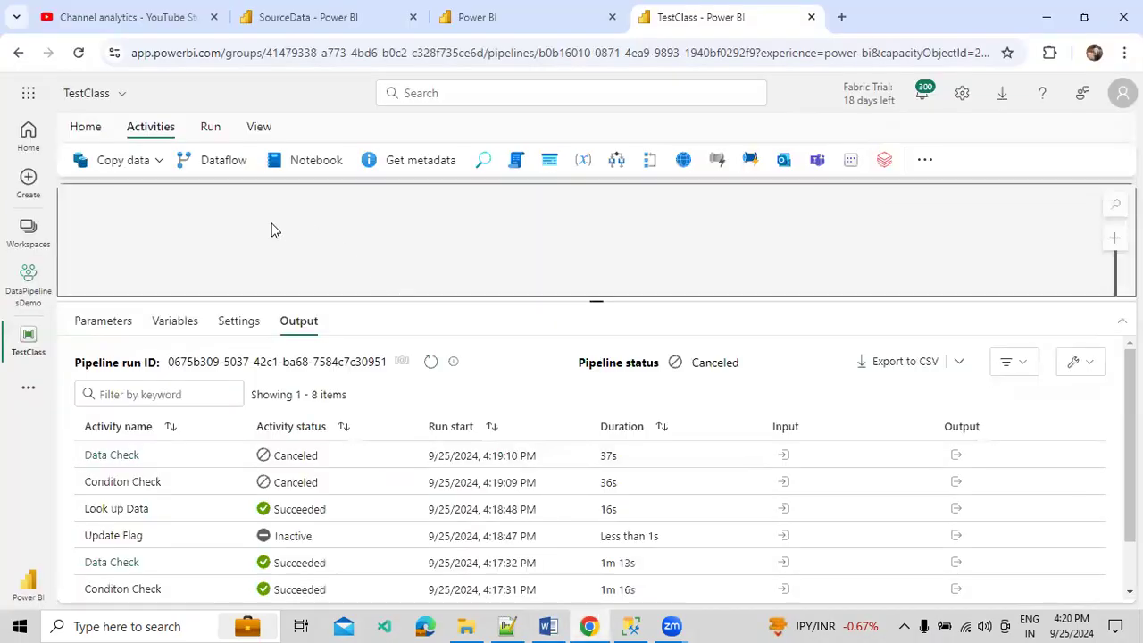
pyautogui.click(158, 161)
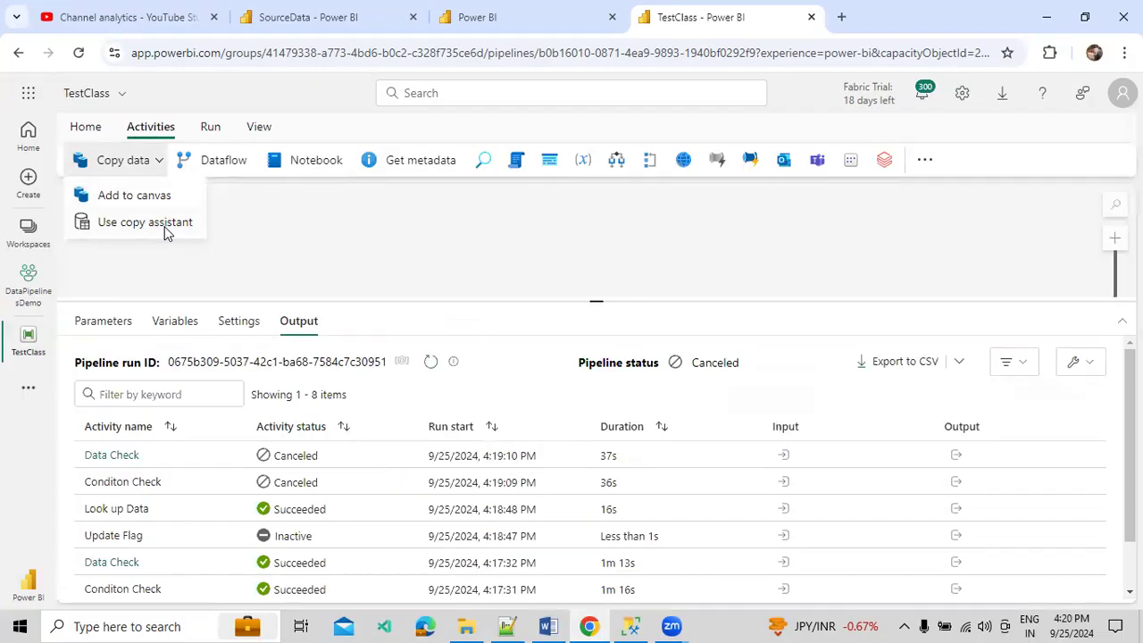
pyautogui.click(165, 228)
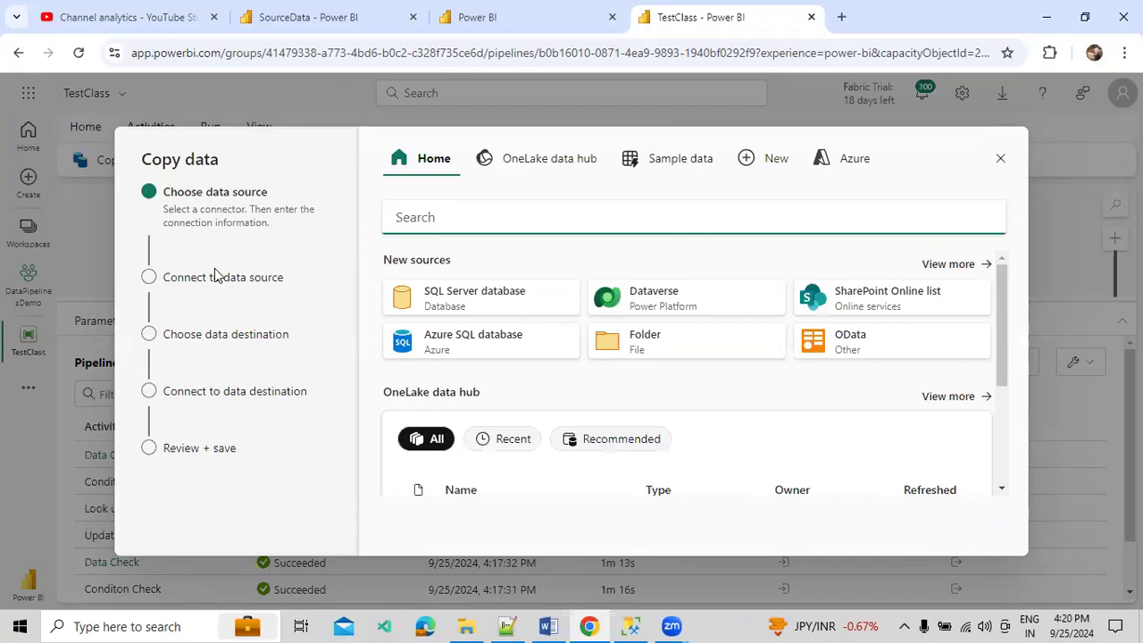
pyautogui.click(949, 195)
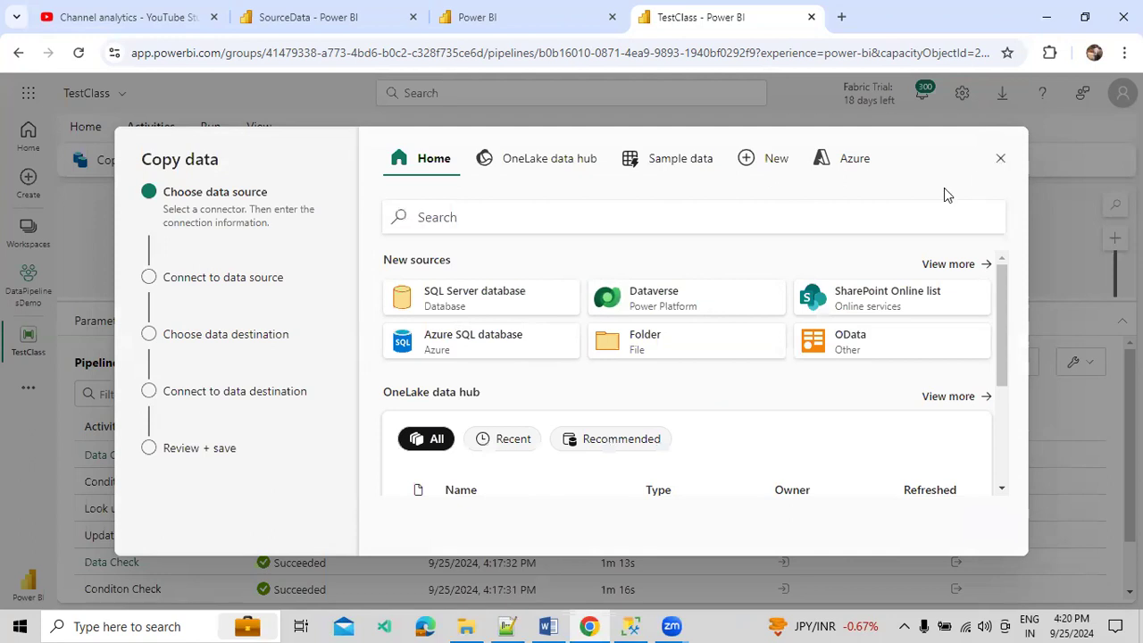
pyautogui.click(1001, 158)
pyautogui.click(543, 404)
# Step: Add a Copy data activity to the canvas, look over its source and destination settings, and delete it
pyautogui.click(136, 170)
pyautogui.click(133, 194)
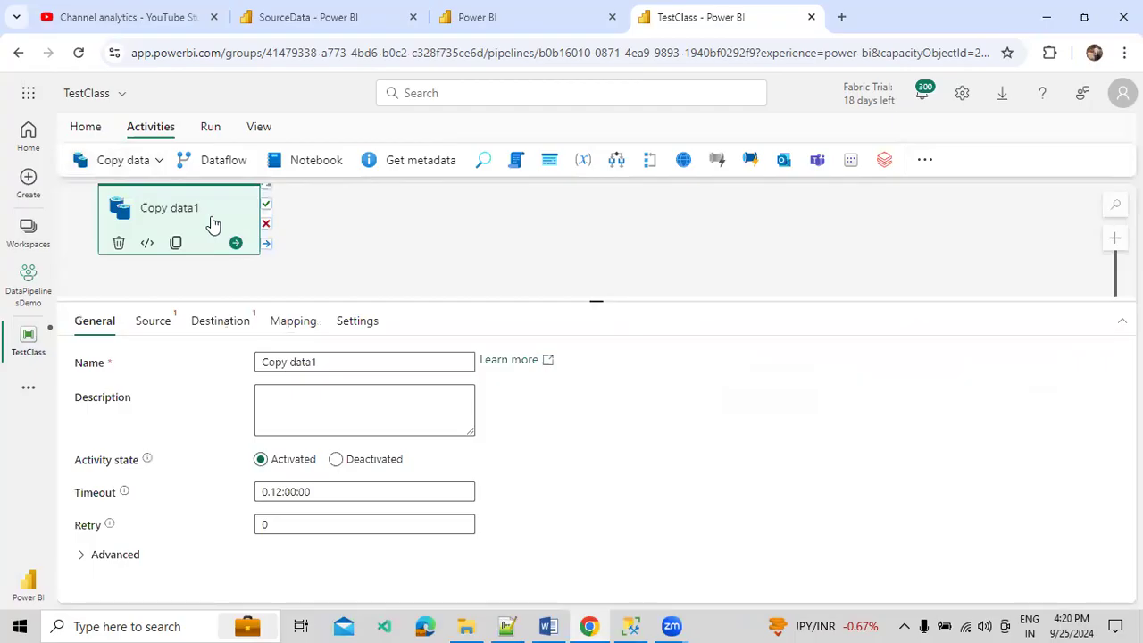
pyautogui.moveTo(213, 223); pyautogui.dragTo(425, 262)
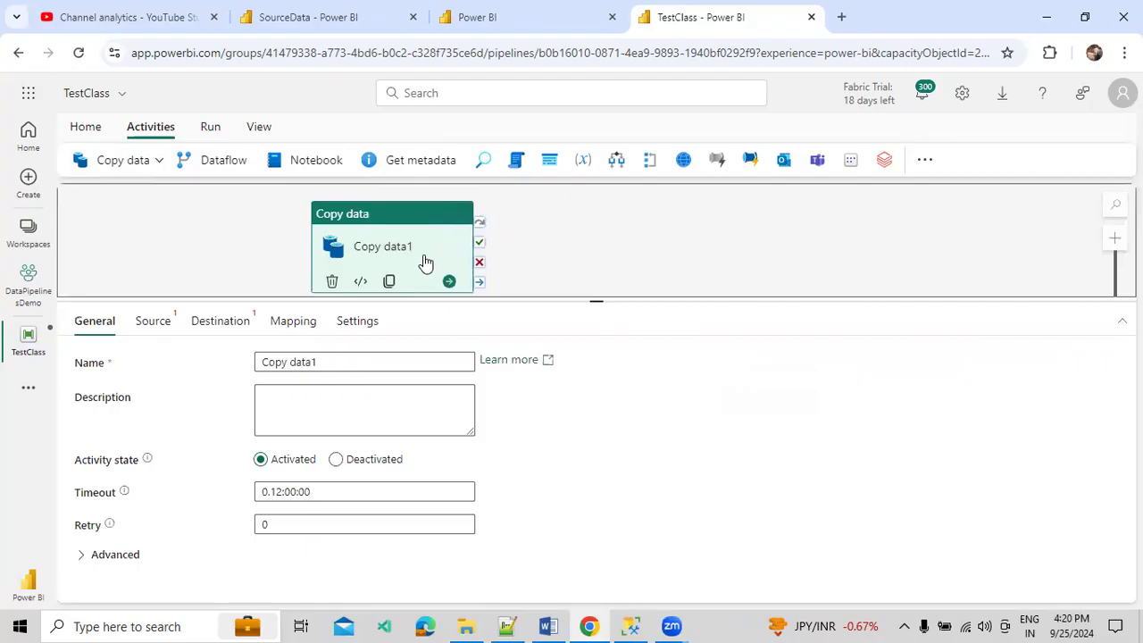
pyautogui.click(155, 322)
pyautogui.click(217, 328)
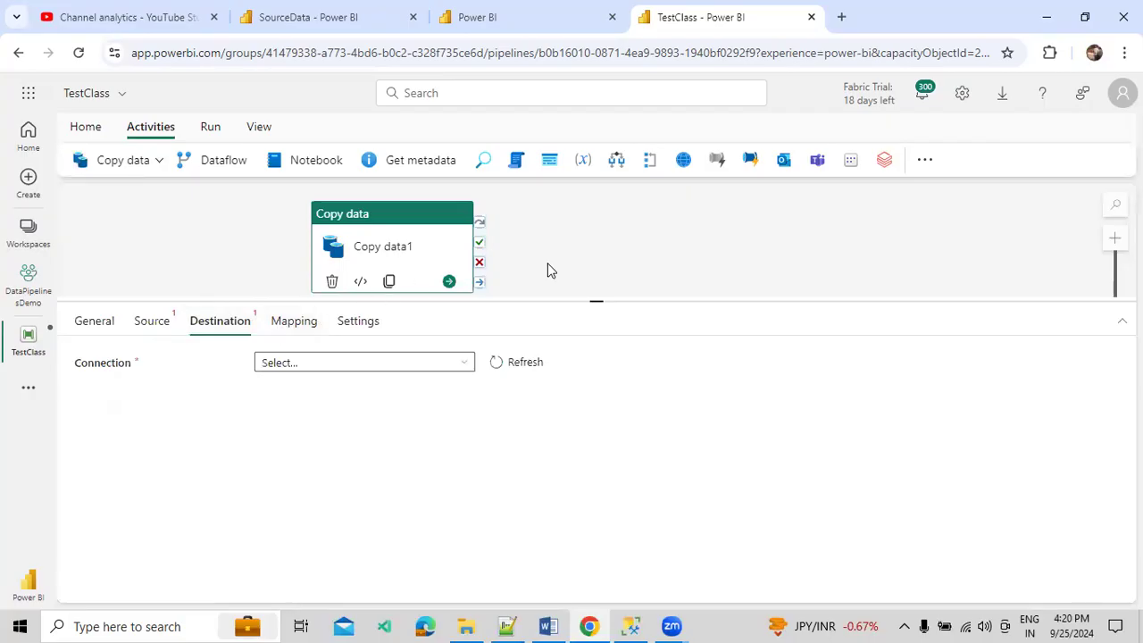
pyautogui.click(331, 282)
# Step: Start the copy assistant and choose the SourceData lakehouse from the OneLake data hub as data source
pyautogui.click(158, 162)
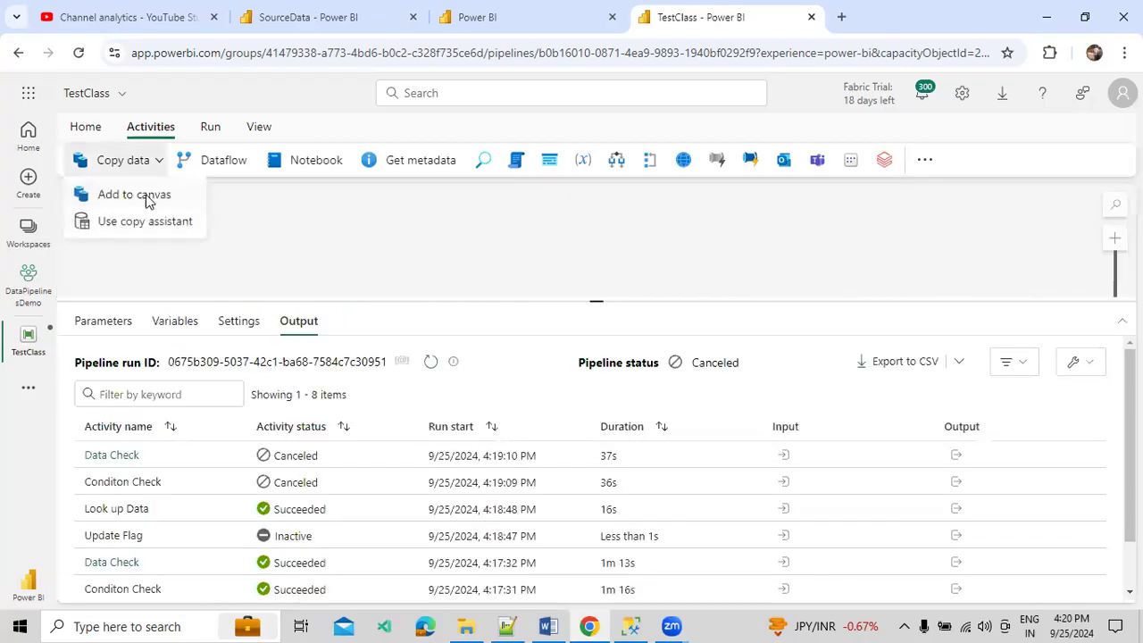
pyautogui.click(136, 223)
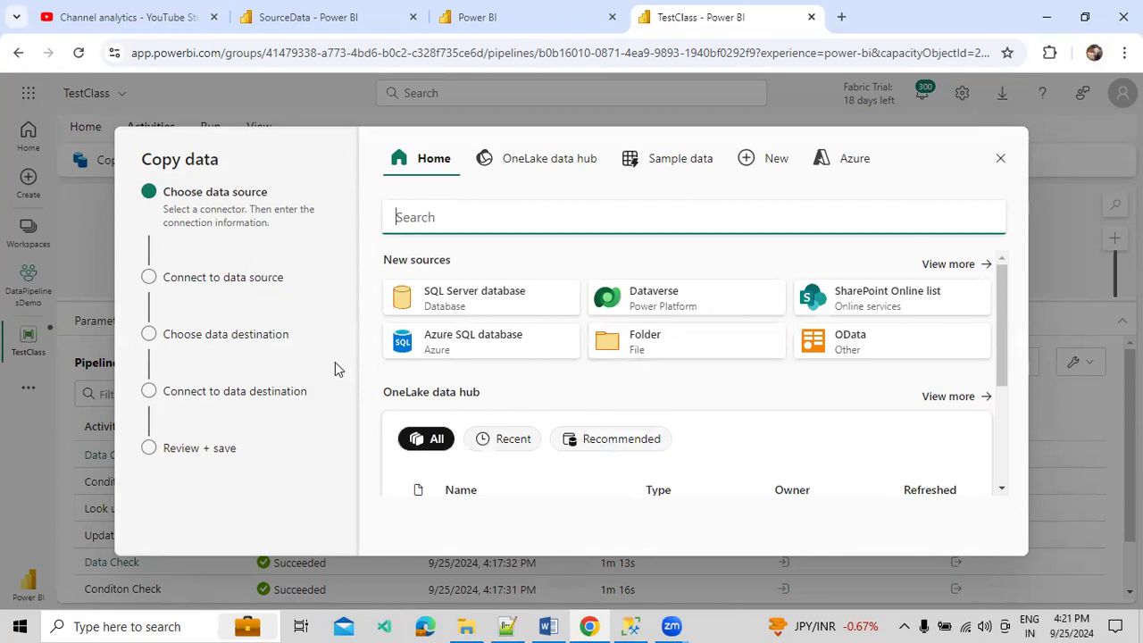
pyautogui.click(542, 163)
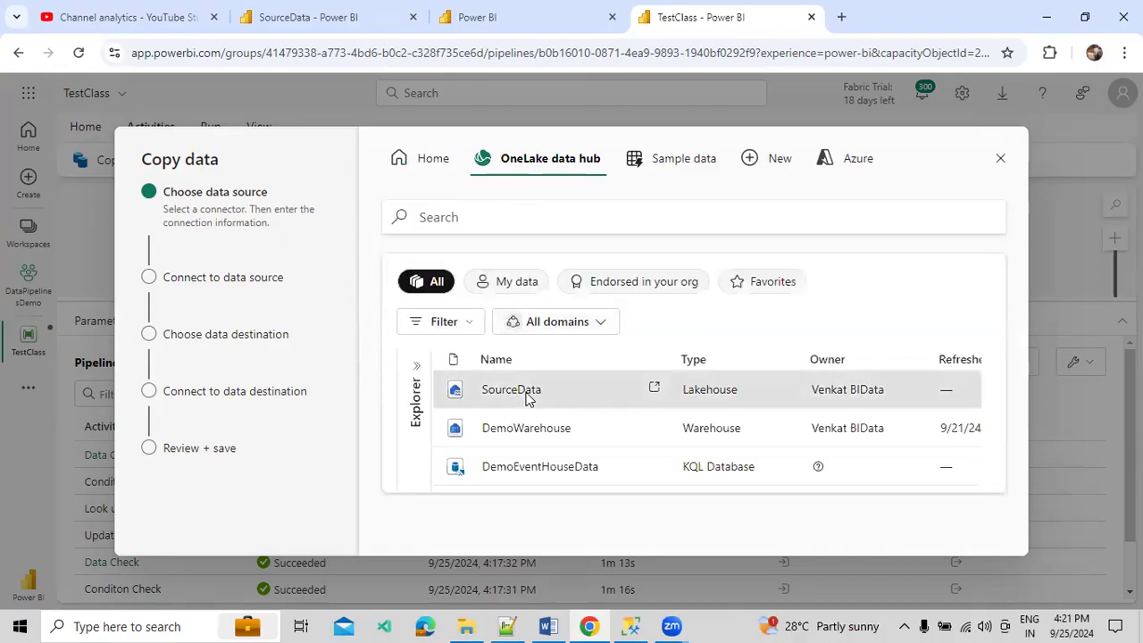
pyautogui.click(527, 399)
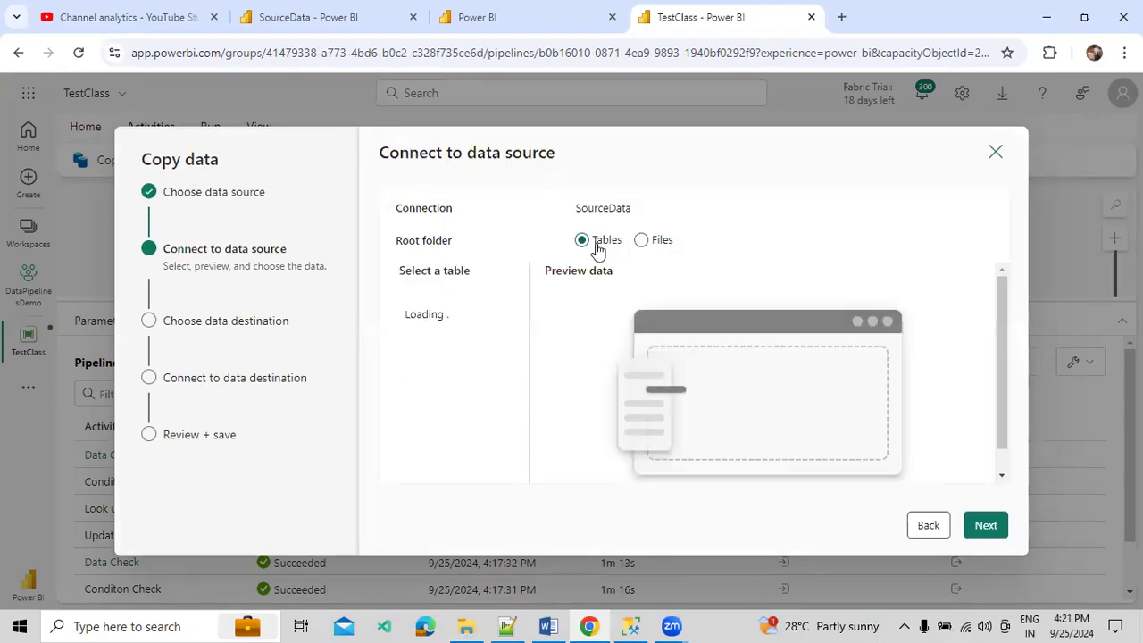
# Step: Preview and select the csvempinfomation table under Tables as the data to copy, and continue to the destination choice
pyautogui.click(660, 246)
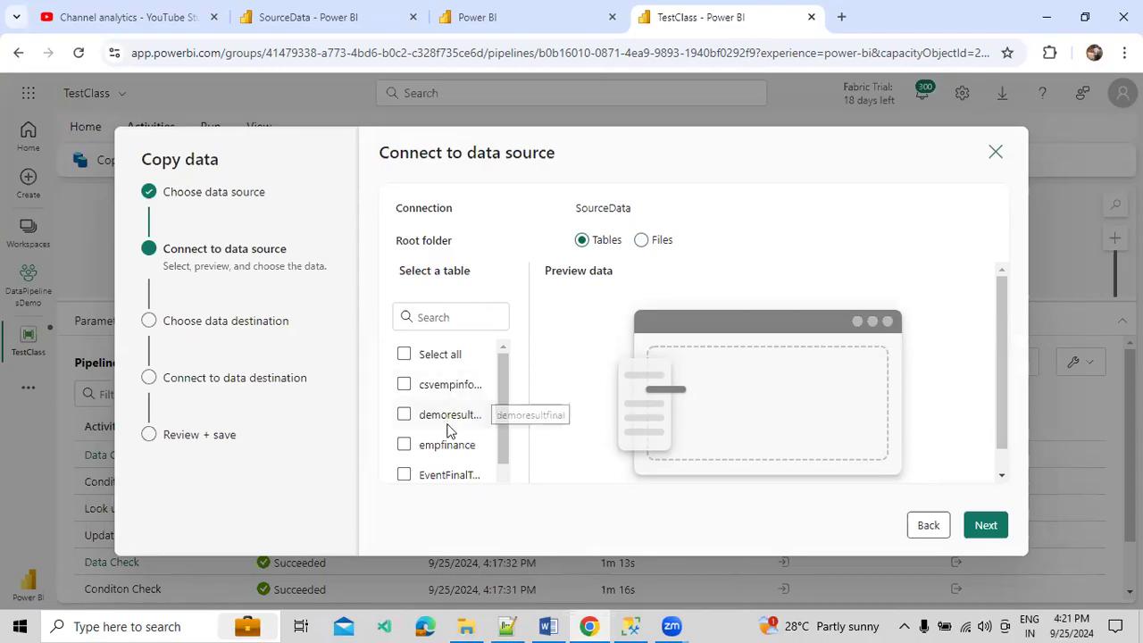
pyautogui.scroll(-1, 447, 437)
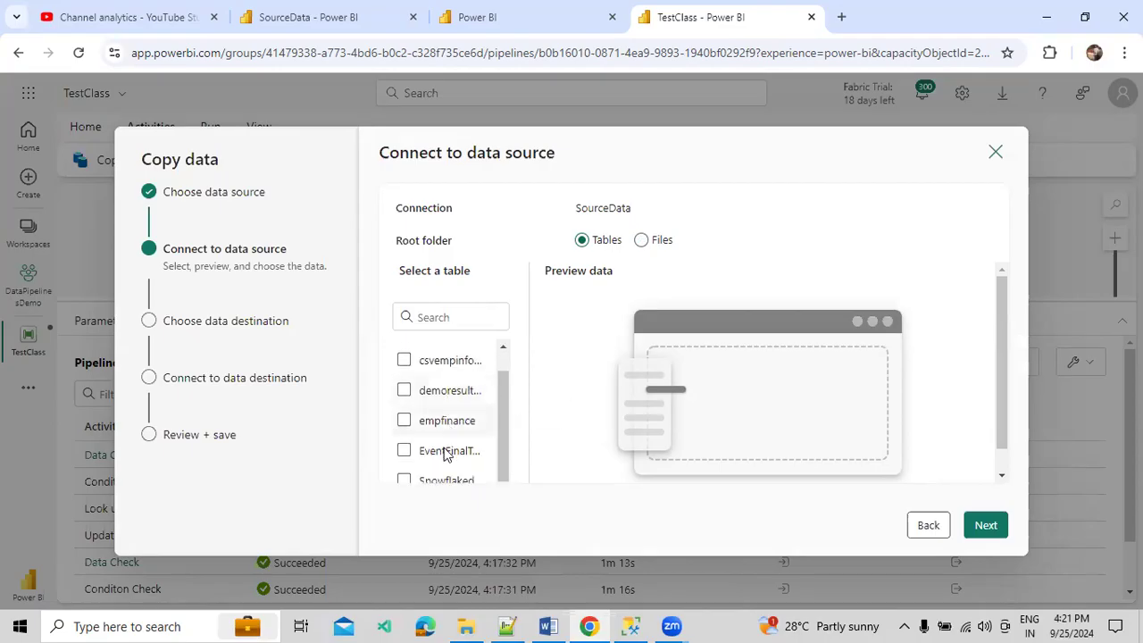
pyautogui.click(404, 363)
pyautogui.click(404, 363)
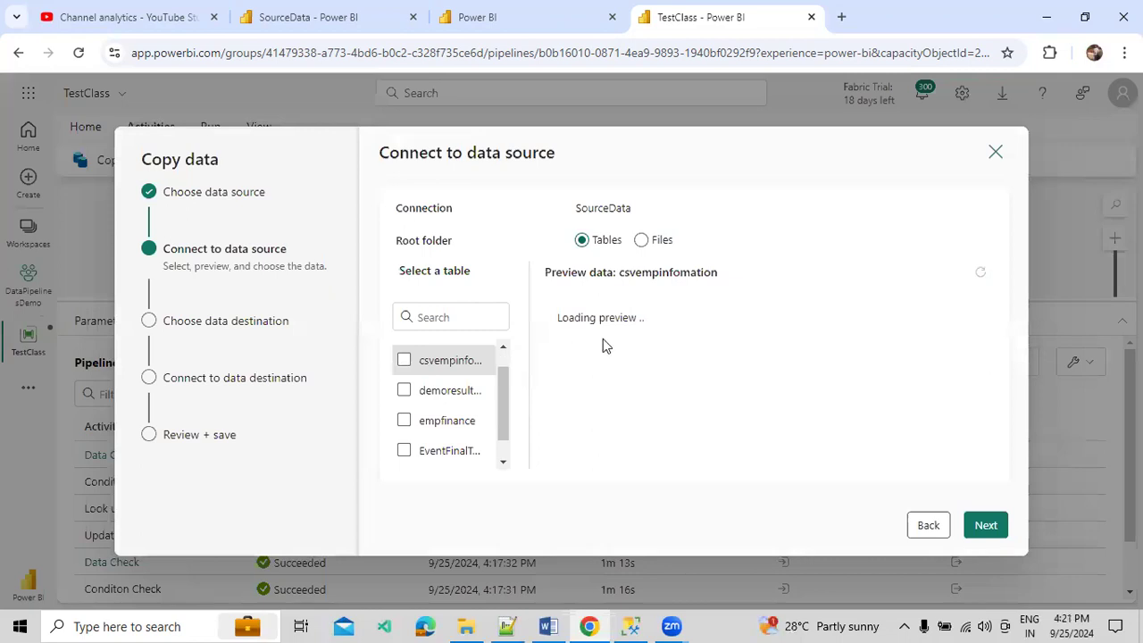
pyautogui.click(404, 360)
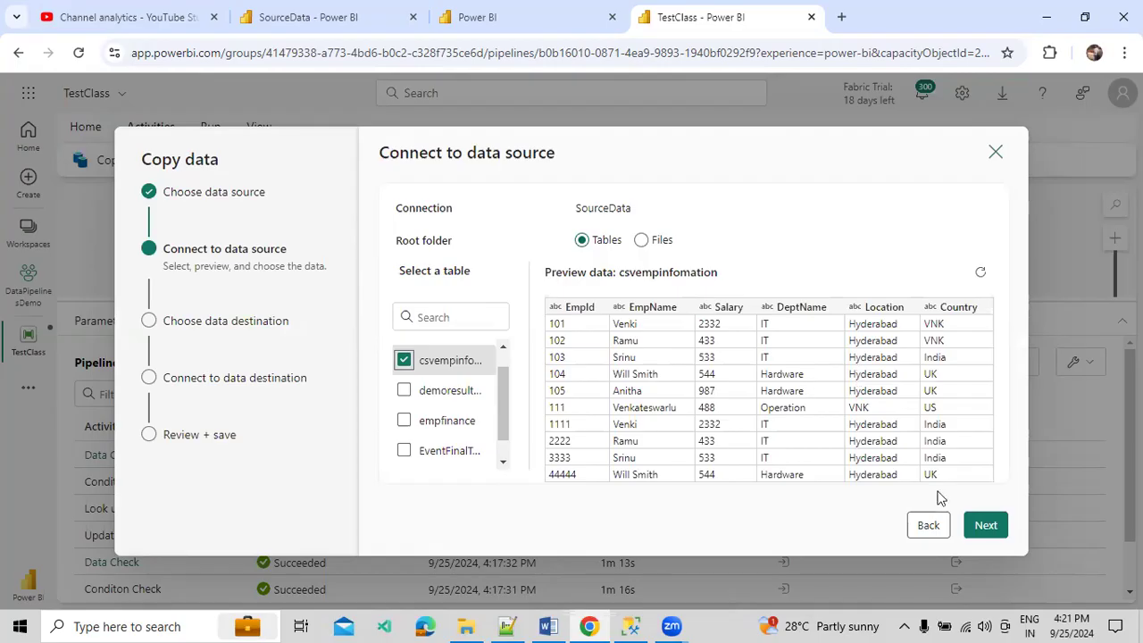
pyautogui.click(984, 526)
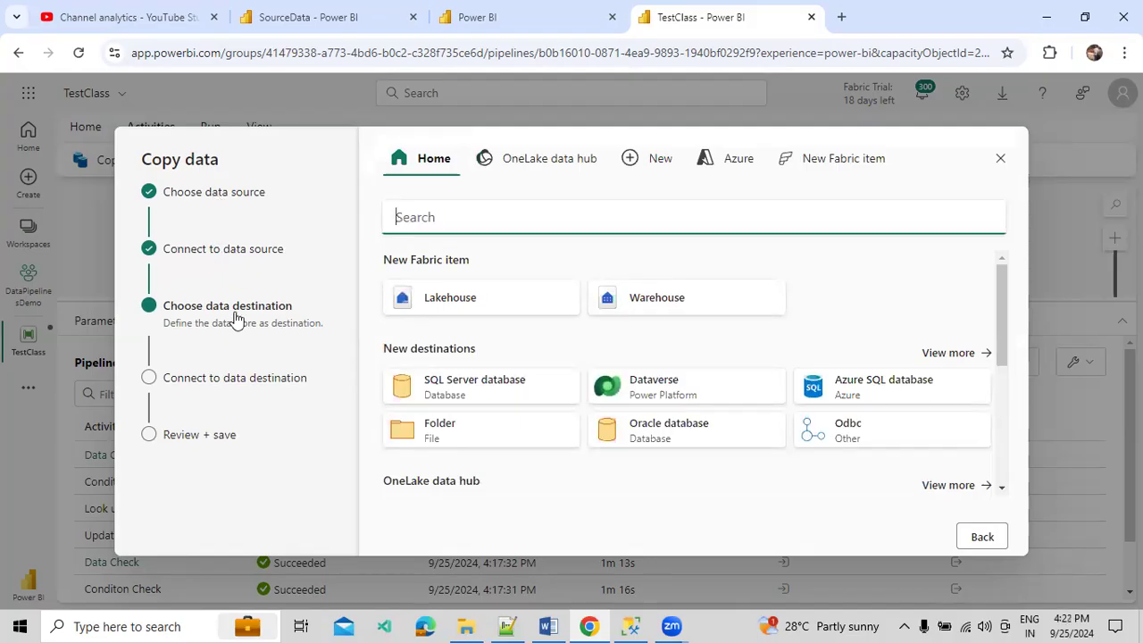
# Step: Choose the existing DemoWarehouse from the OneLake data hub as destination and set it to load to a new table
pyautogui.click(643, 304)
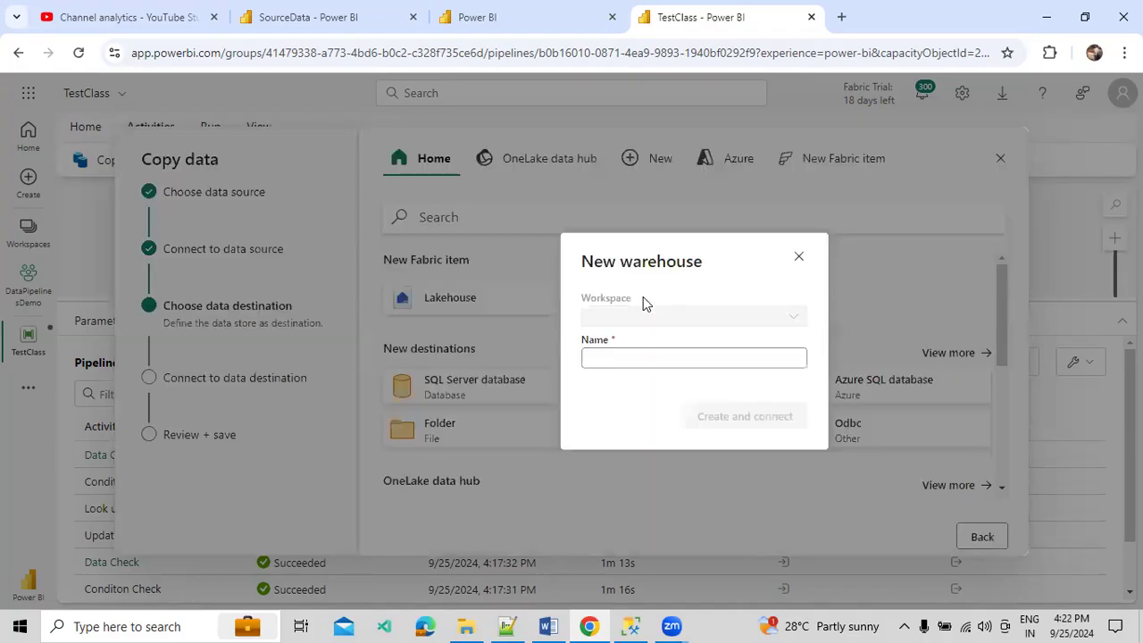
pyautogui.click(800, 260)
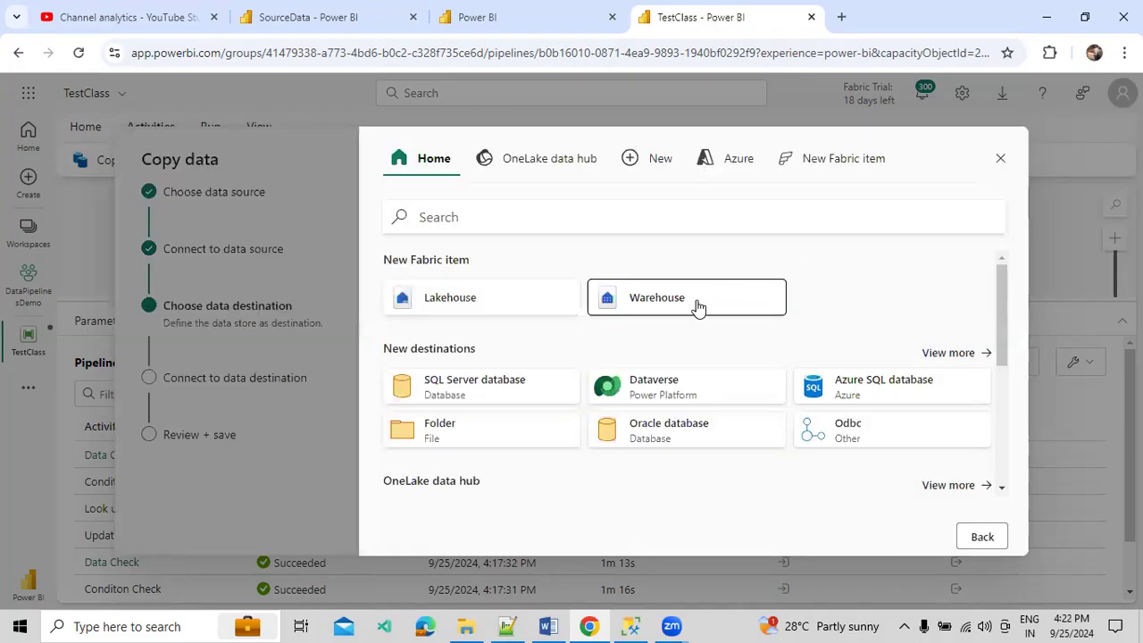
pyautogui.click(550, 165)
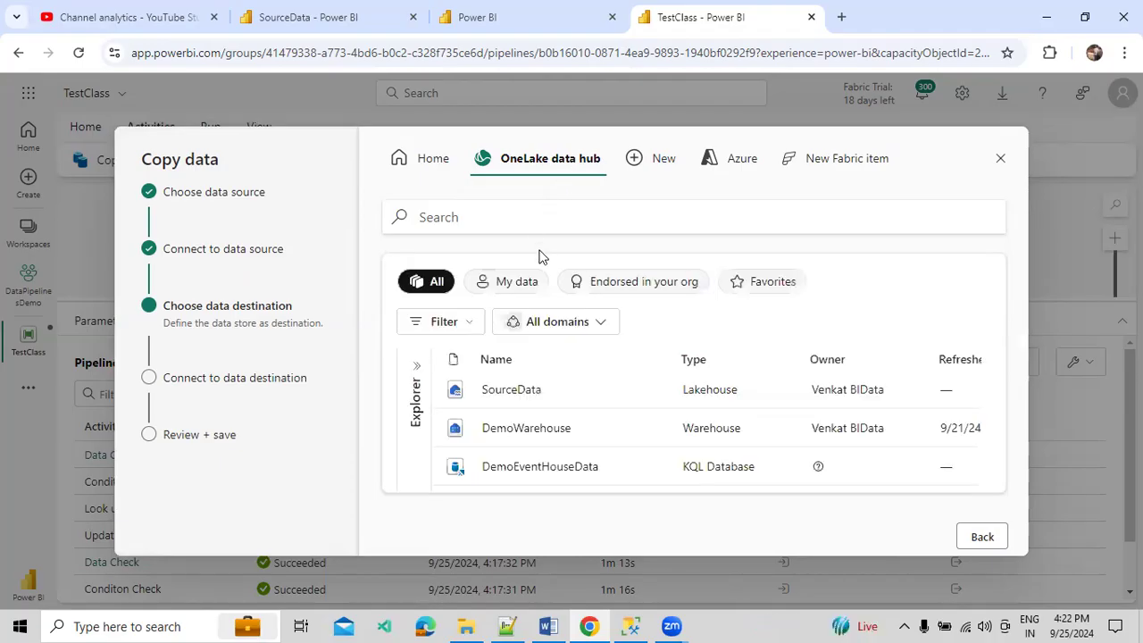
pyautogui.click(548, 419)
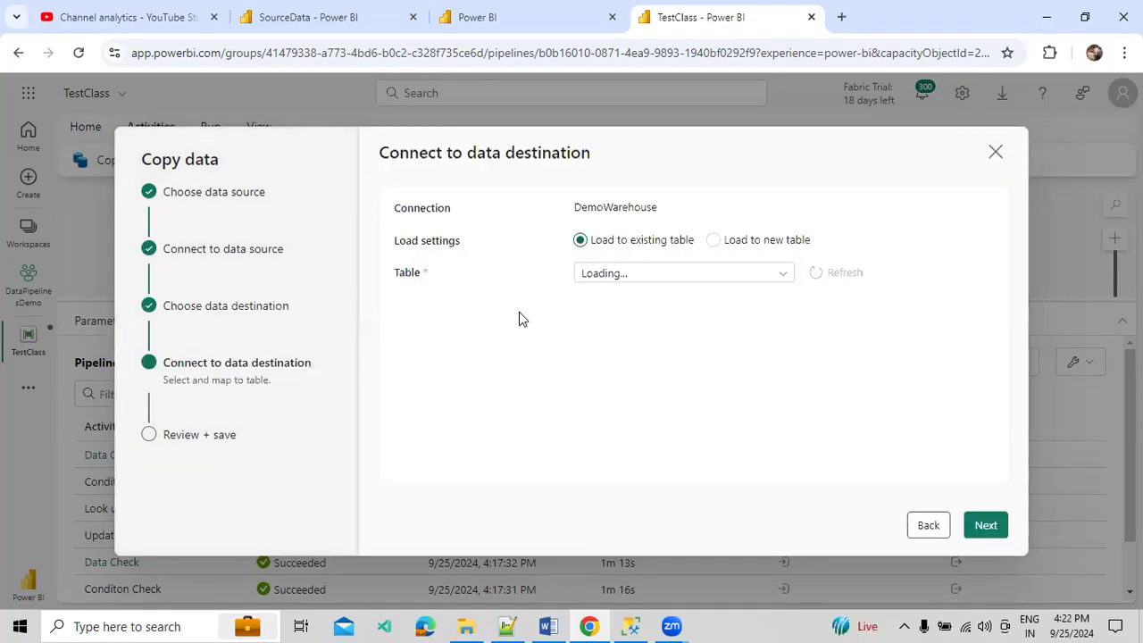
pyautogui.click(734, 245)
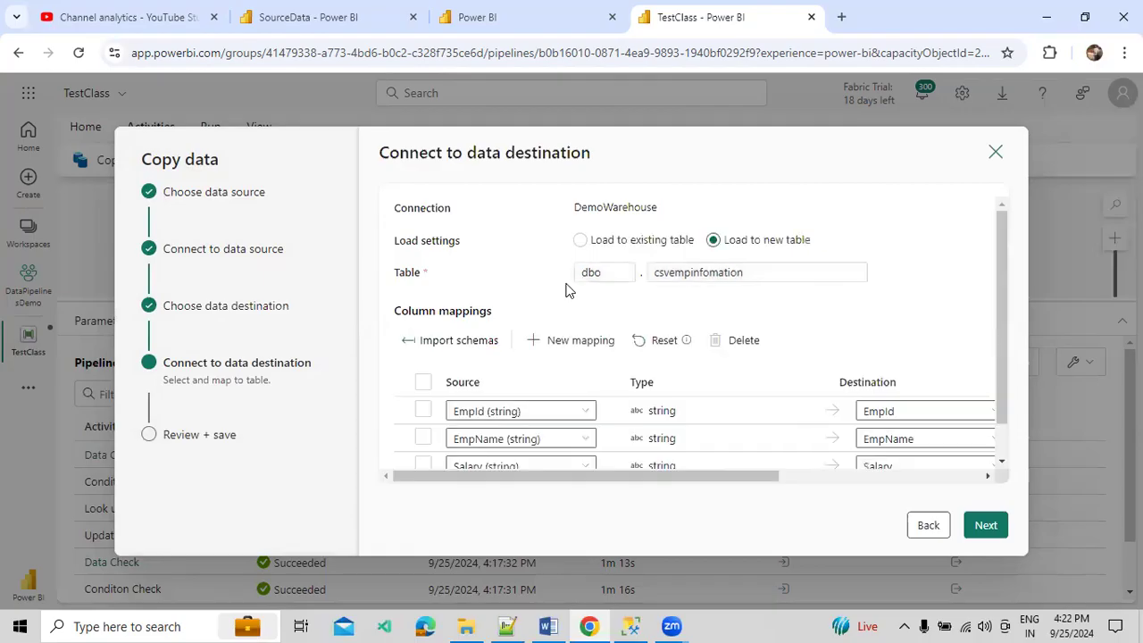
# Step: Copy the destination table name, replace the query in SQL Server Management Studio with SELECT * FROM csvempinfomation, and execute it
pyautogui.click(743, 273)
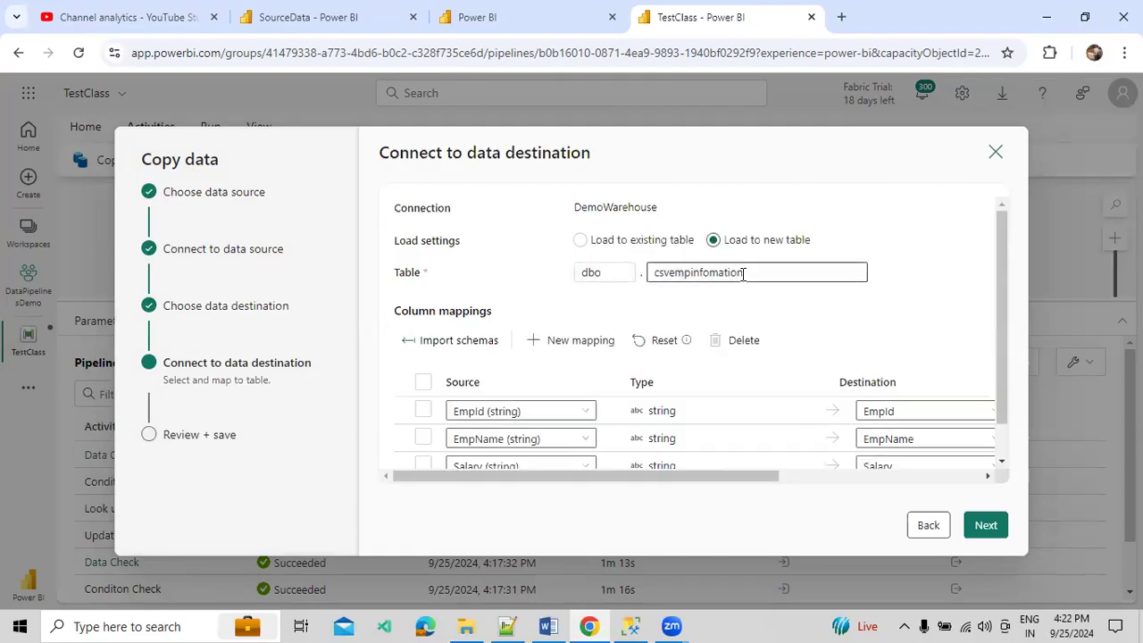
pyautogui.doubleClick(743, 273)
pyautogui.click(631, 626)
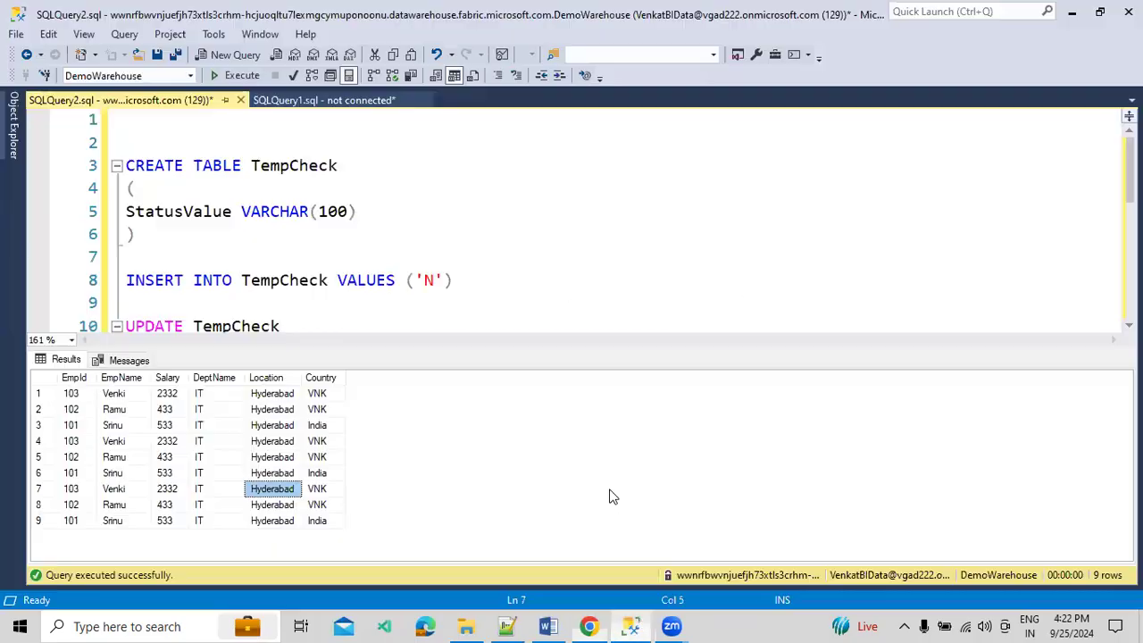
pyautogui.hotkey('ctrl', 'r')
pyautogui.click(434, 395)
pyautogui.hotkey('ctrl', 'a')
pyautogui.press('BackSpace')
pyautogui.press('Return')
pyautogui.write('SELECT * FROM csvempinfomation')
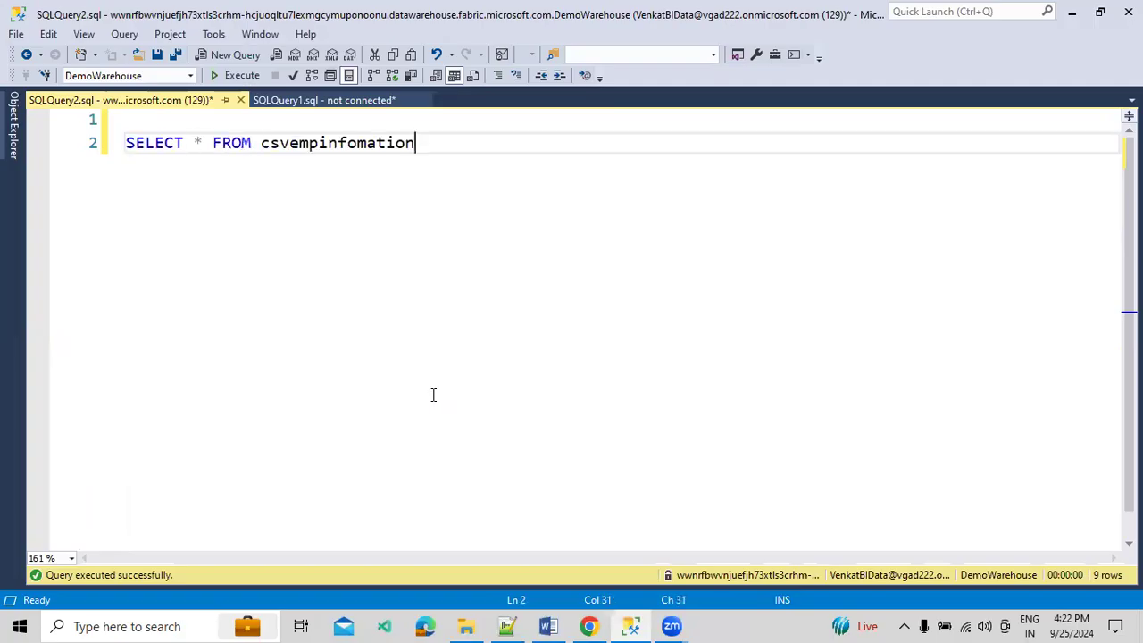
pyautogui.click(237, 76)
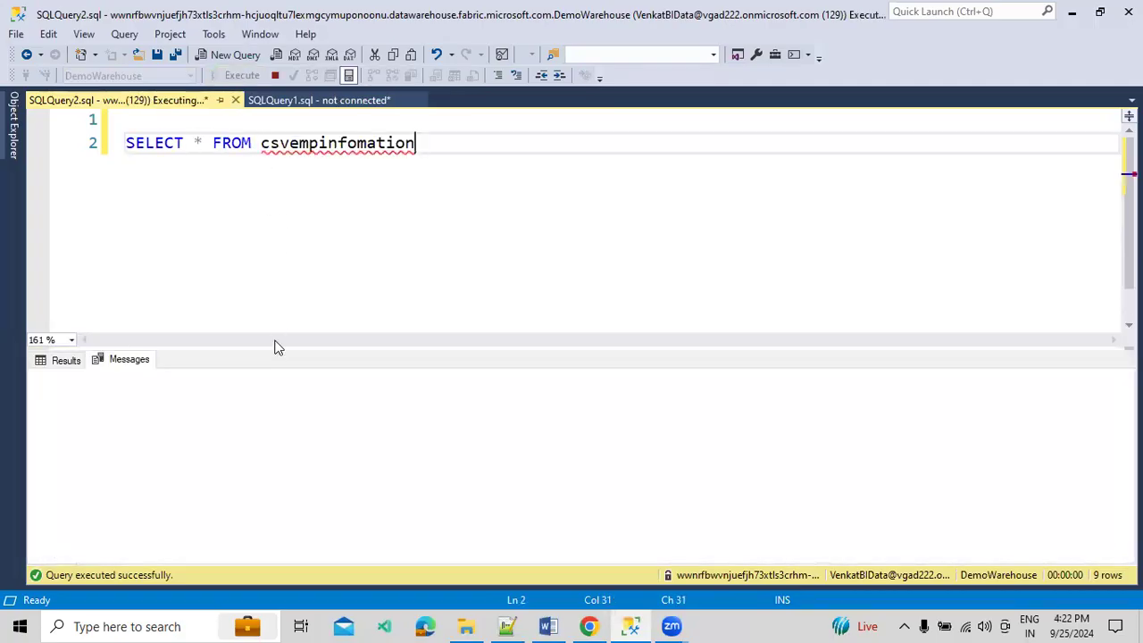
# Step: Return to the copy assistant in the browser, review the destination table name and column mappings with their types, and continue to the settings
pyautogui.click(590, 626)
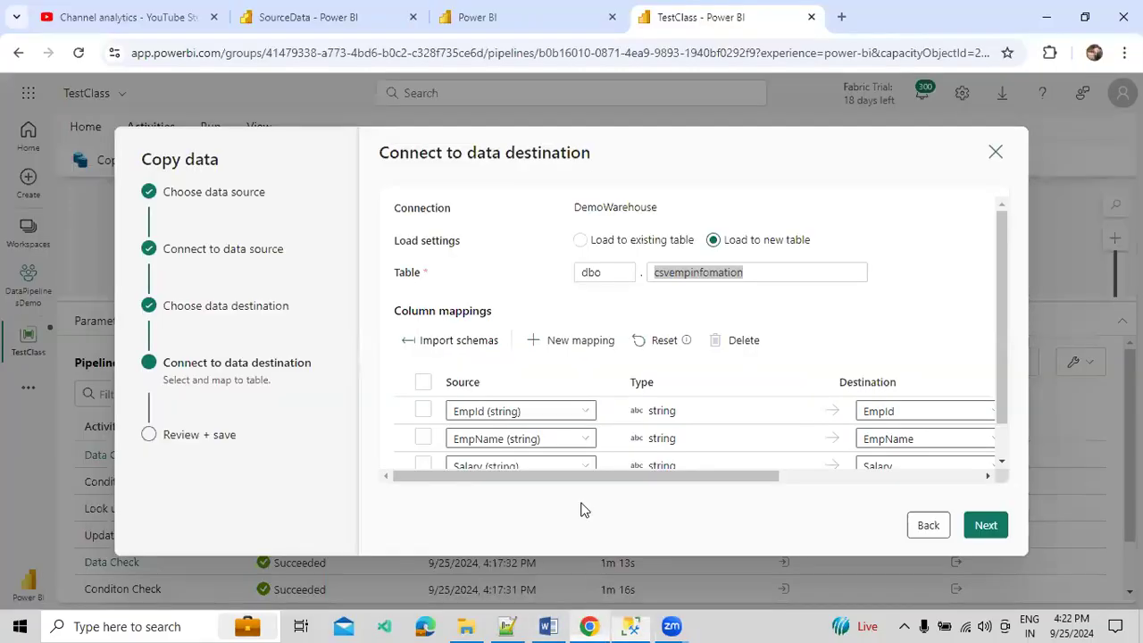
pyautogui.doubleClick(716, 279)
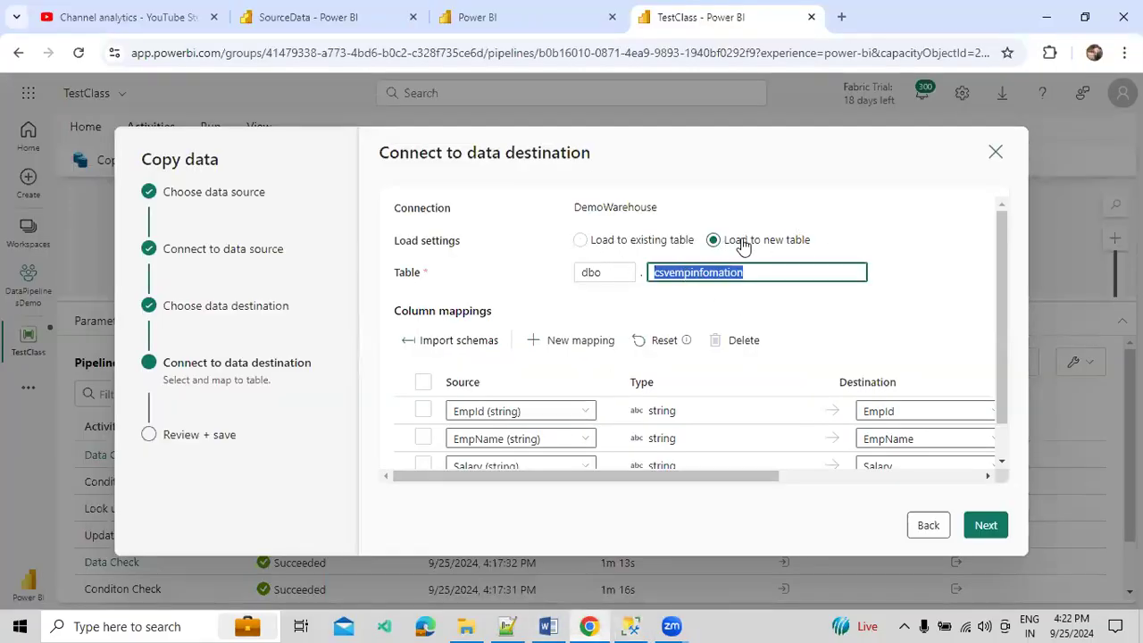
pyautogui.click(915, 243)
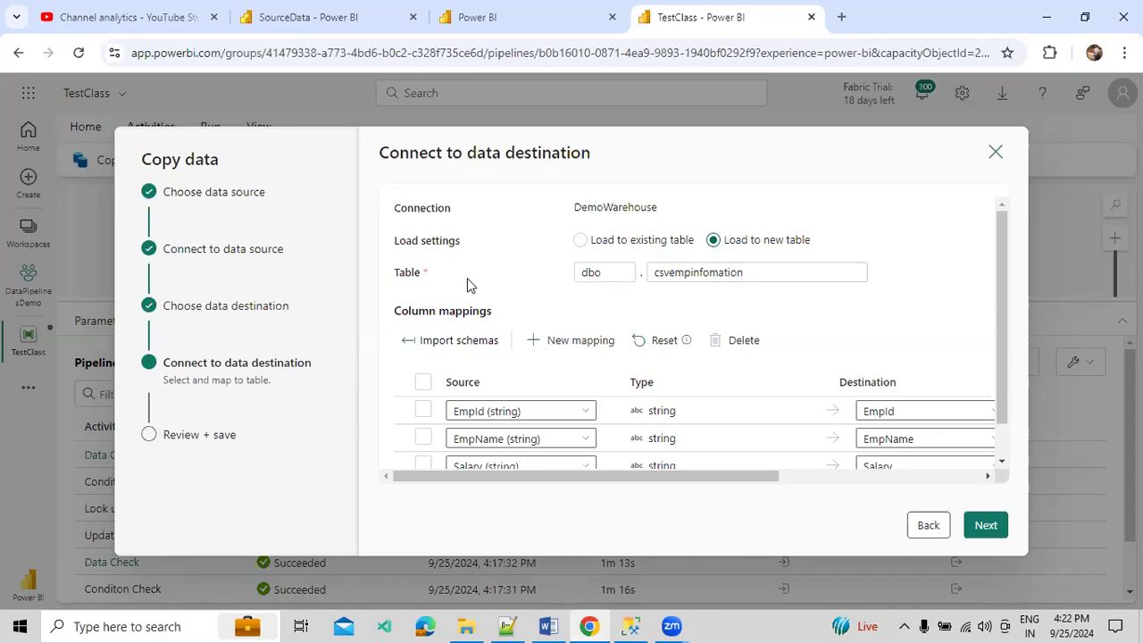
pyautogui.click(602, 268)
pyautogui.doubleClick(601, 268)
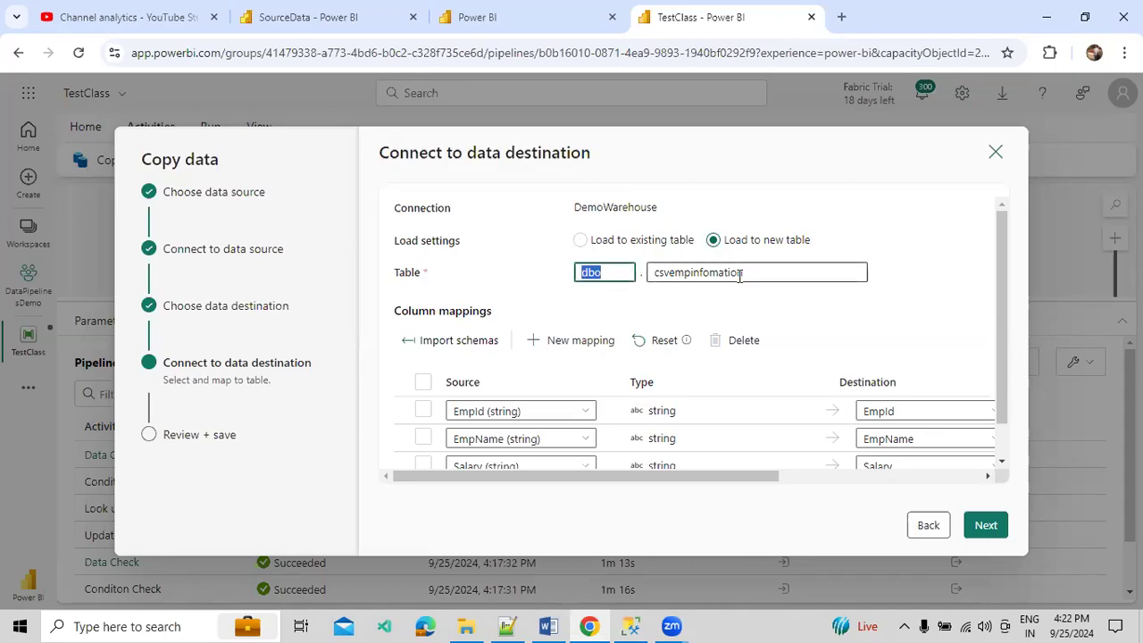
pyautogui.scroll(-1, 748, 303)
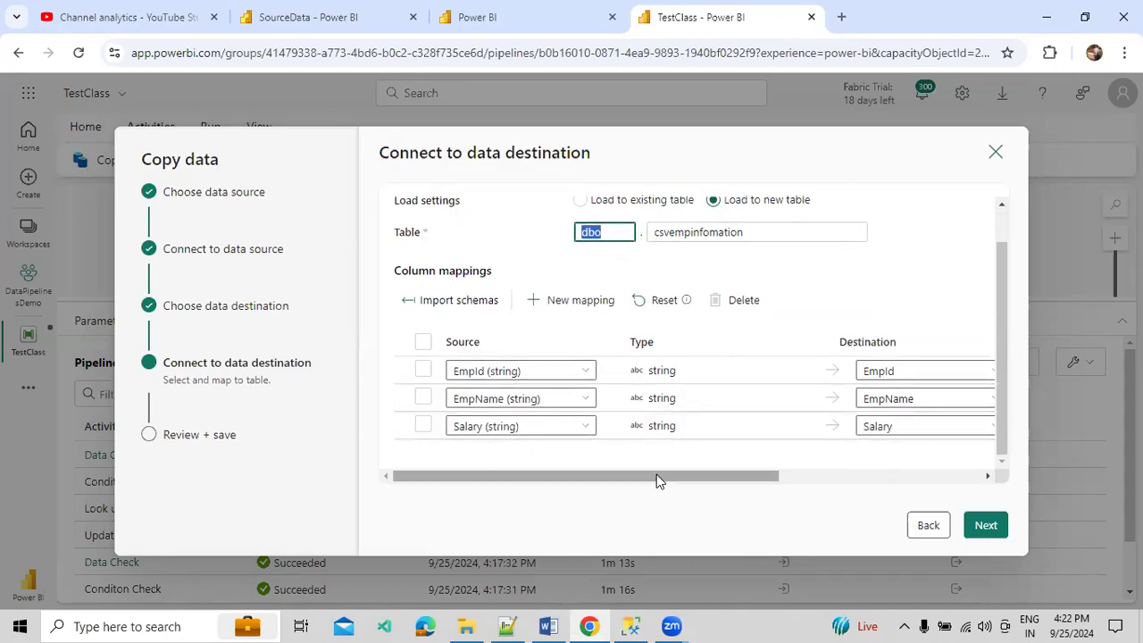
pyautogui.moveTo(647, 488); pyautogui.dragTo(513, 459)
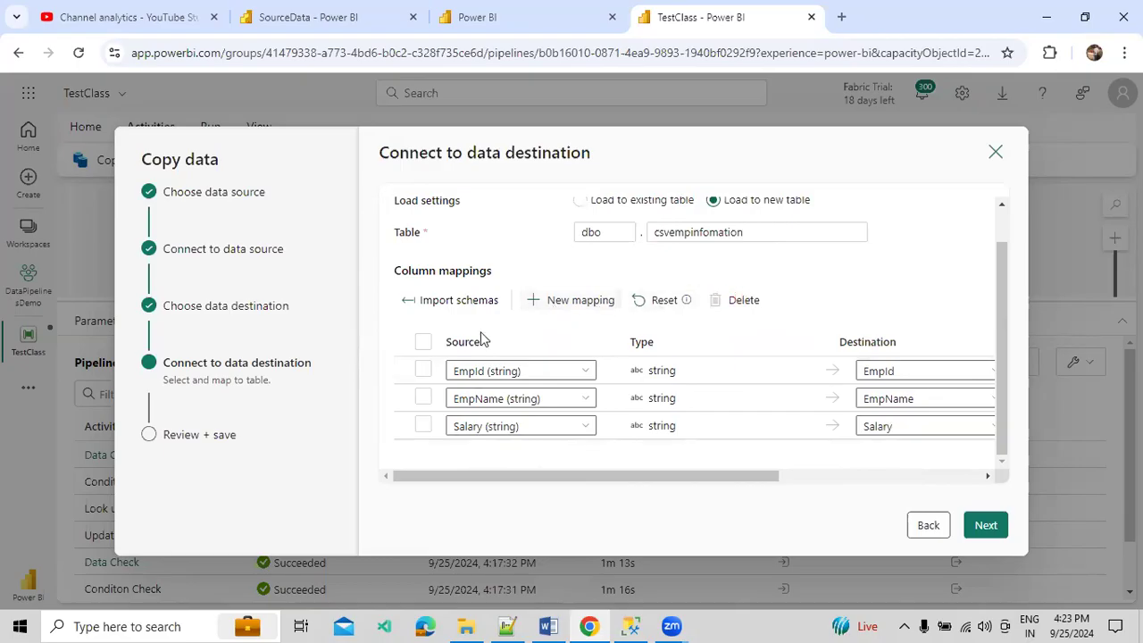
pyautogui.click(424, 343)
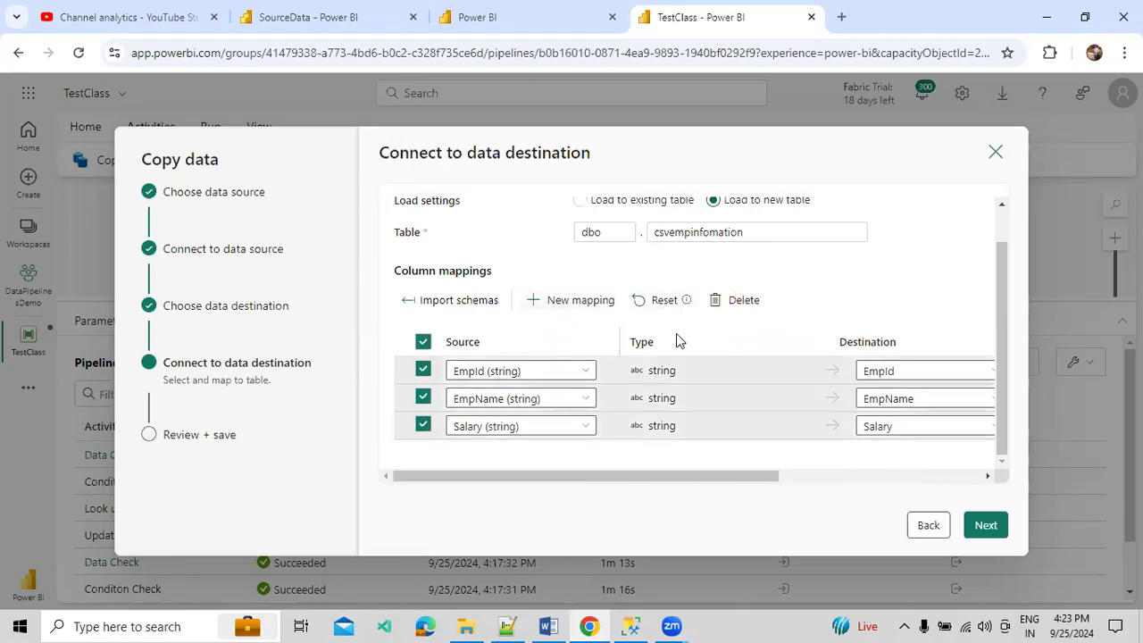
pyautogui.click(424, 342)
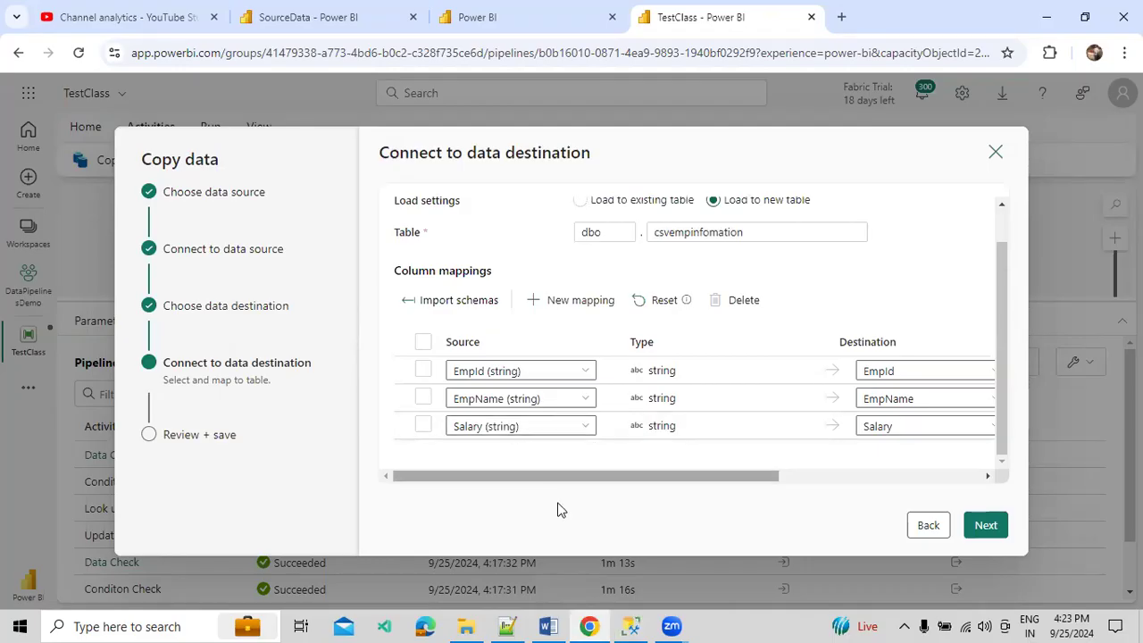
pyautogui.moveTo(607, 476); pyautogui.dragTo(957, 492)
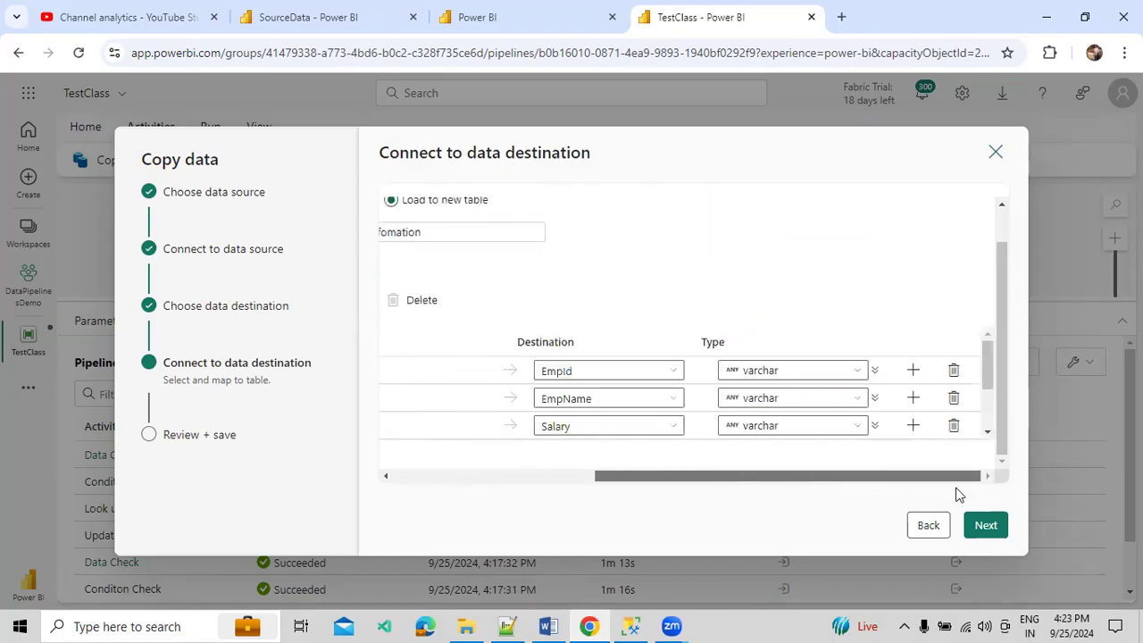
pyautogui.click(984, 525)
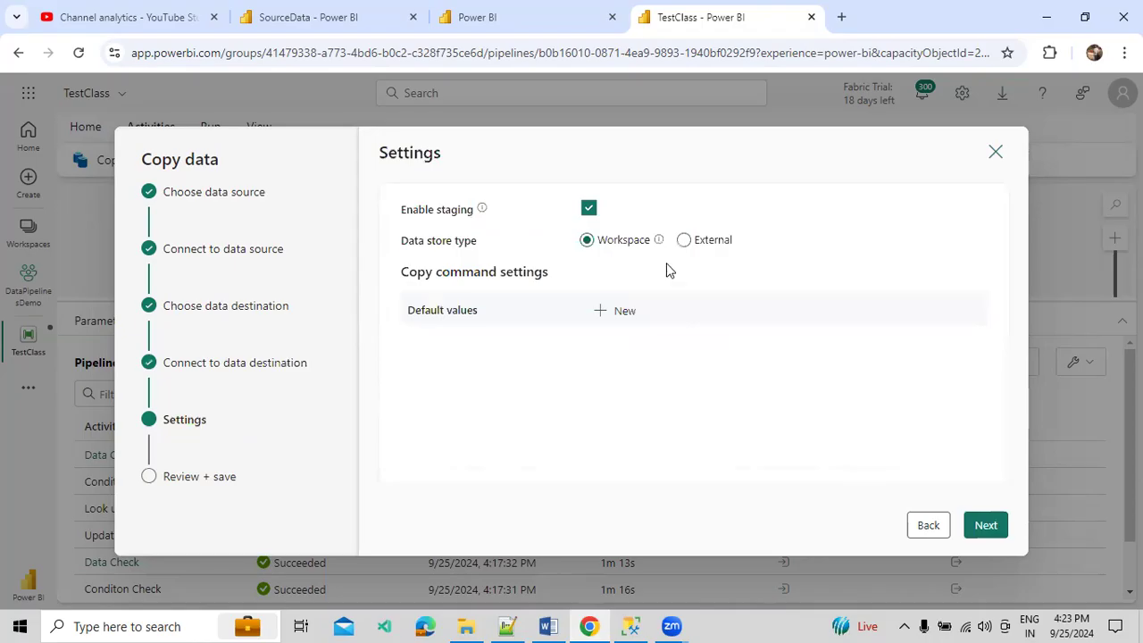
# Step: Try to continue past the copy settings with staging disabled, and enable staging again
pyautogui.click(590, 210)
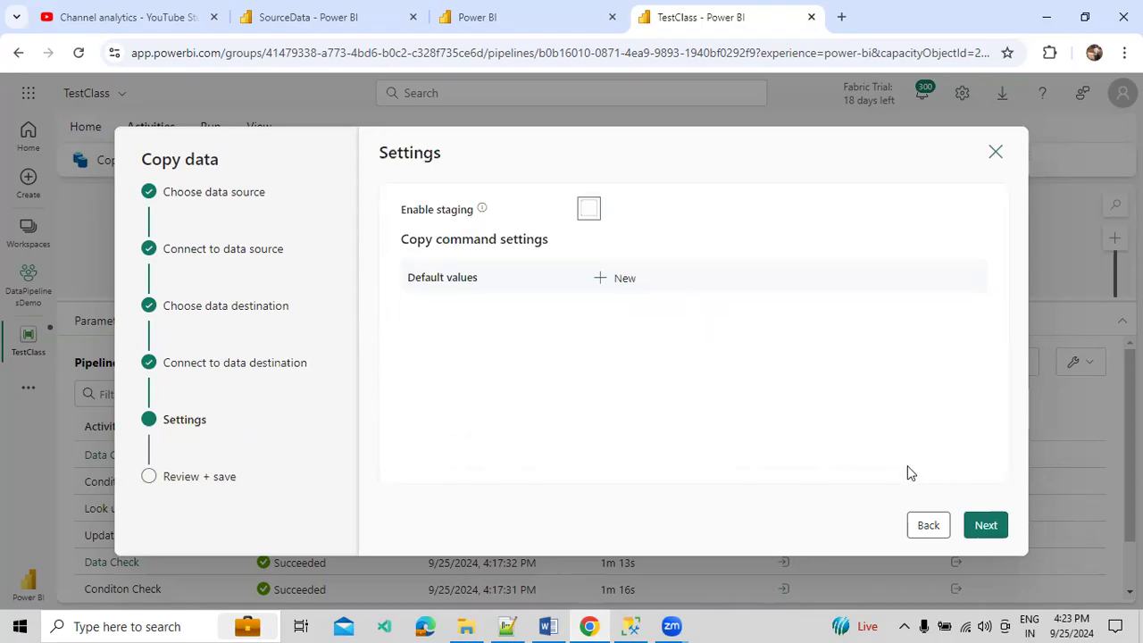
pyautogui.click(985, 524)
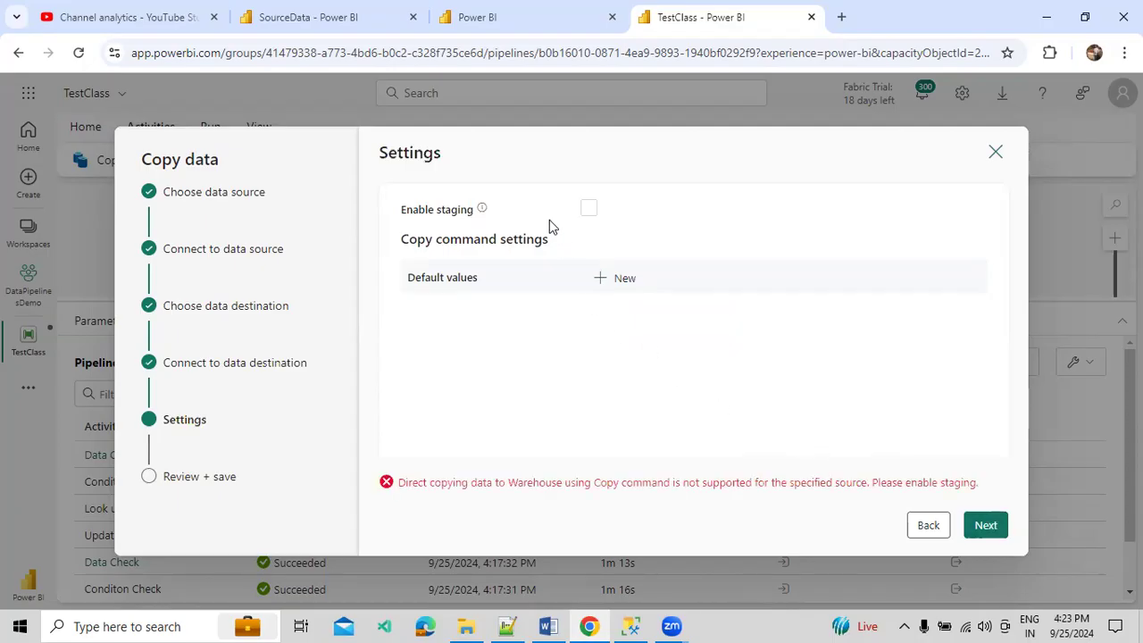
pyautogui.click(589, 209)
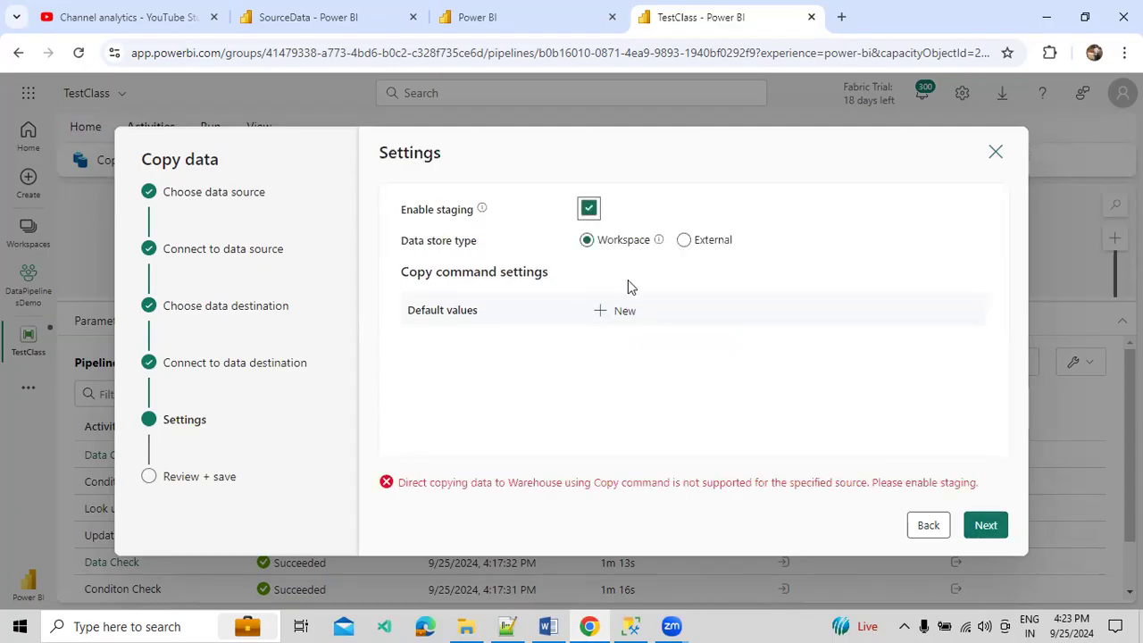
# Step: Continue to the copy summary, review its source, staging and destination, and save and run the copy with immediate data transfer
pyautogui.click(982, 527)
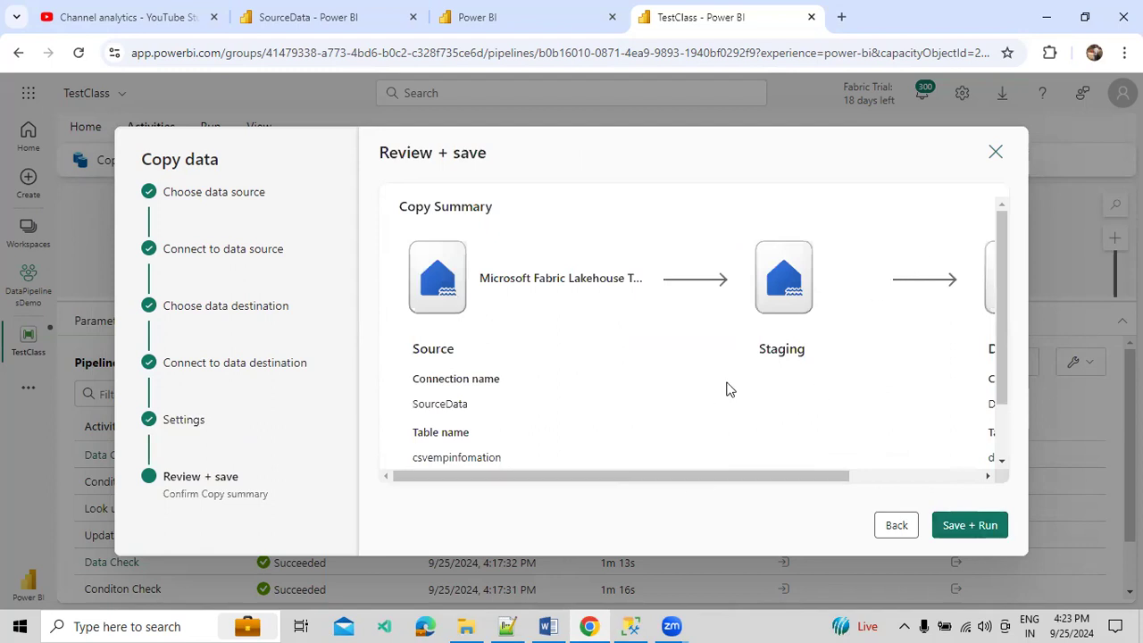
pyautogui.moveTo(748, 476); pyautogui.dragTo(896, 481)
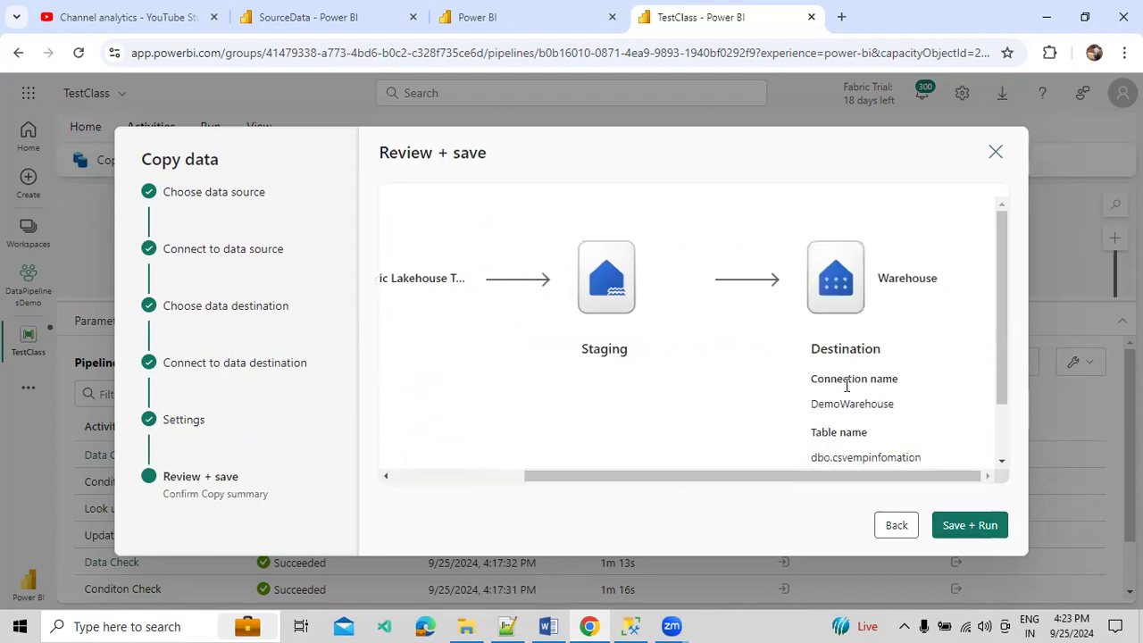
pyautogui.scroll(-2, 848, 383)
pyautogui.moveTo(804, 480); pyautogui.dragTo(563, 463)
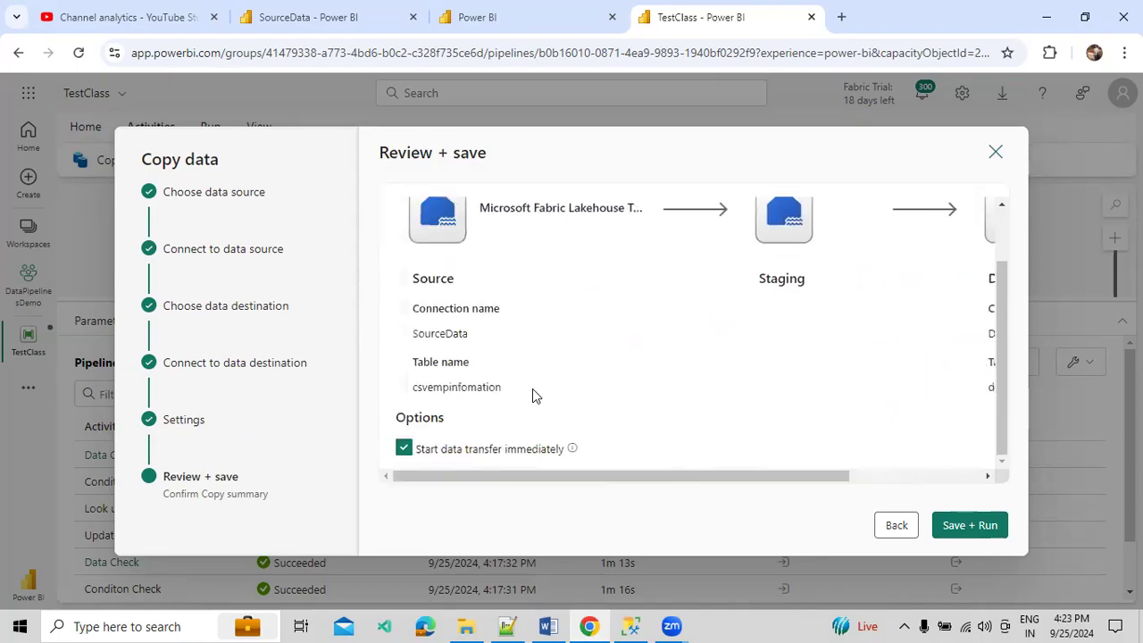
pyautogui.click(968, 529)
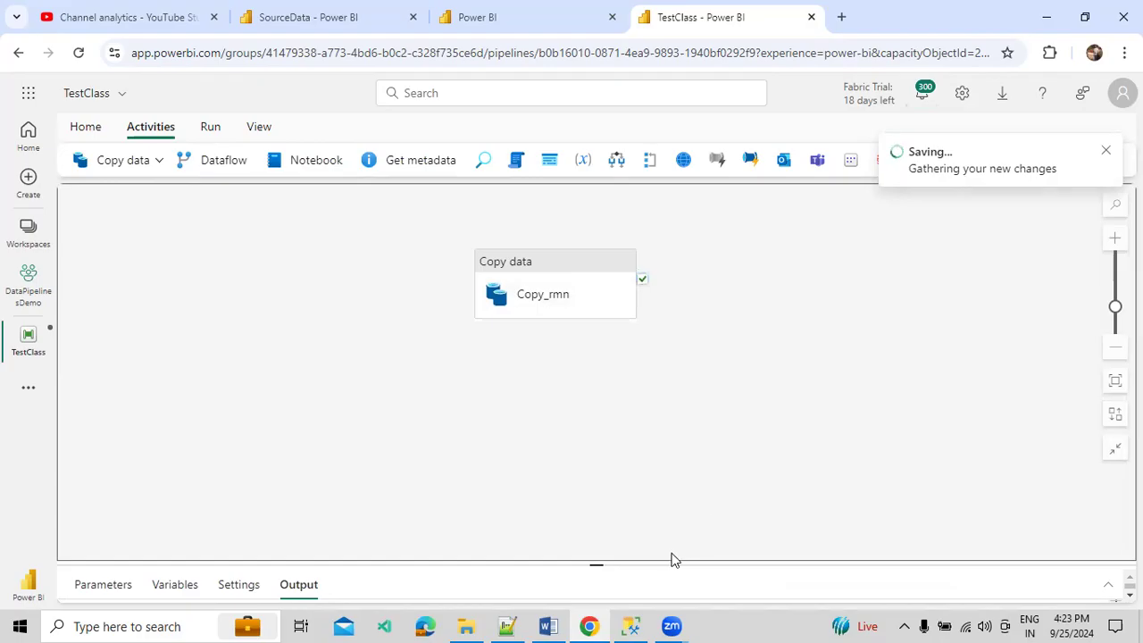
# Step: Enlarge the details area below the canvas and open the source settings of the Copy_rmn activity
pyautogui.moveTo(661, 564); pyautogui.dragTo(703, 390)
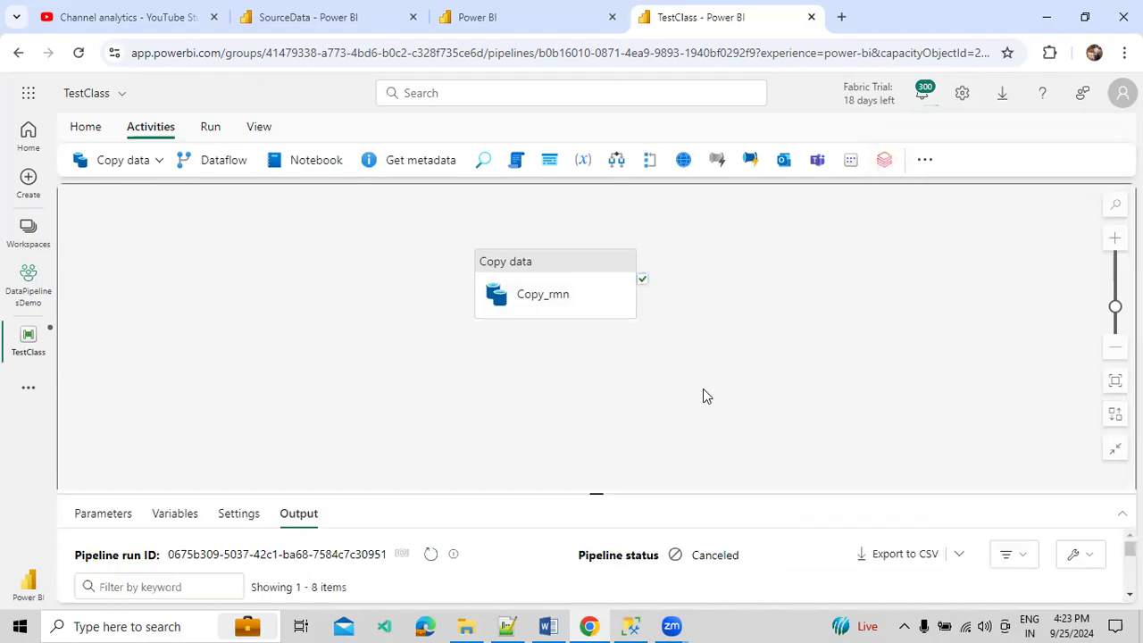
pyautogui.click(534, 294)
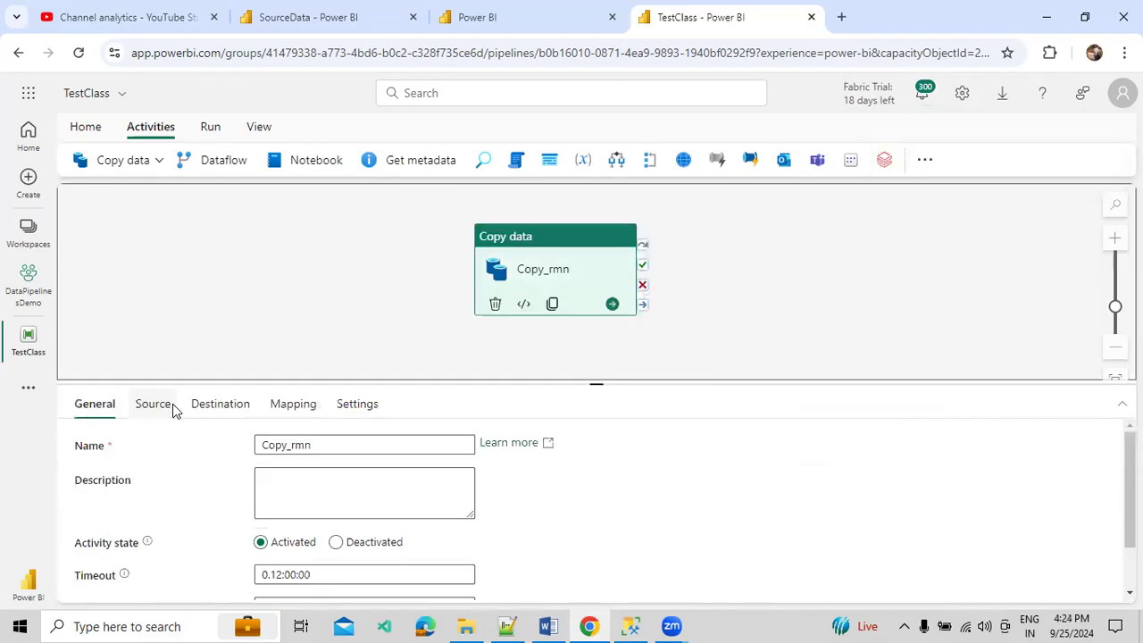
pyautogui.click(172, 404)
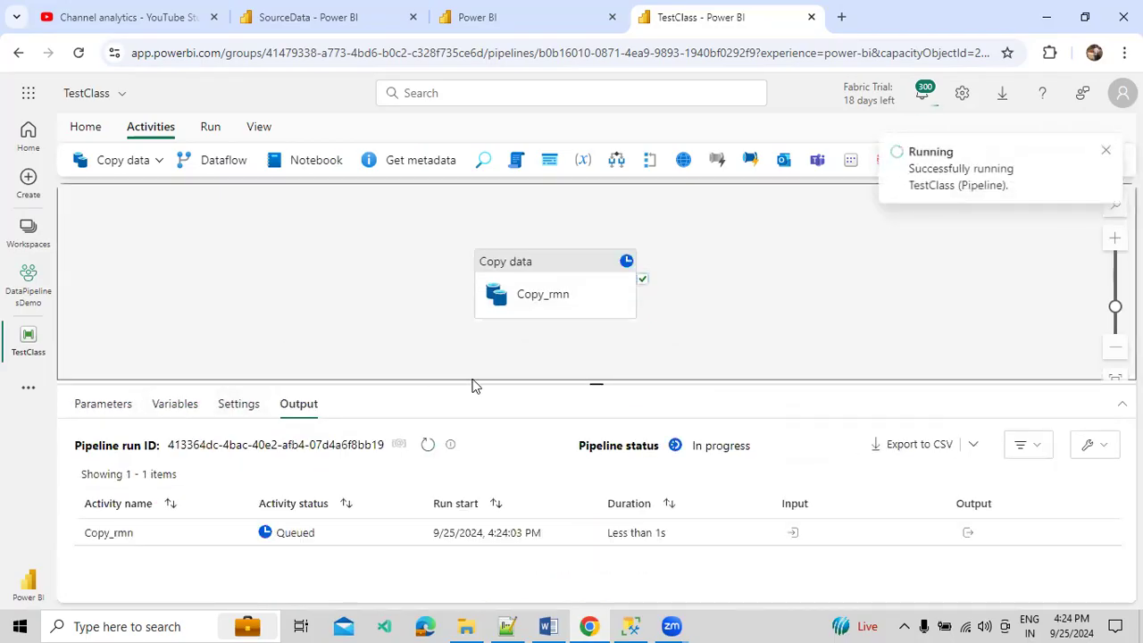
# Step: Execute the csvempinfomation query again in SQL Server Management Studio and return to the pipeline in the browser
pyautogui.click(631, 626)
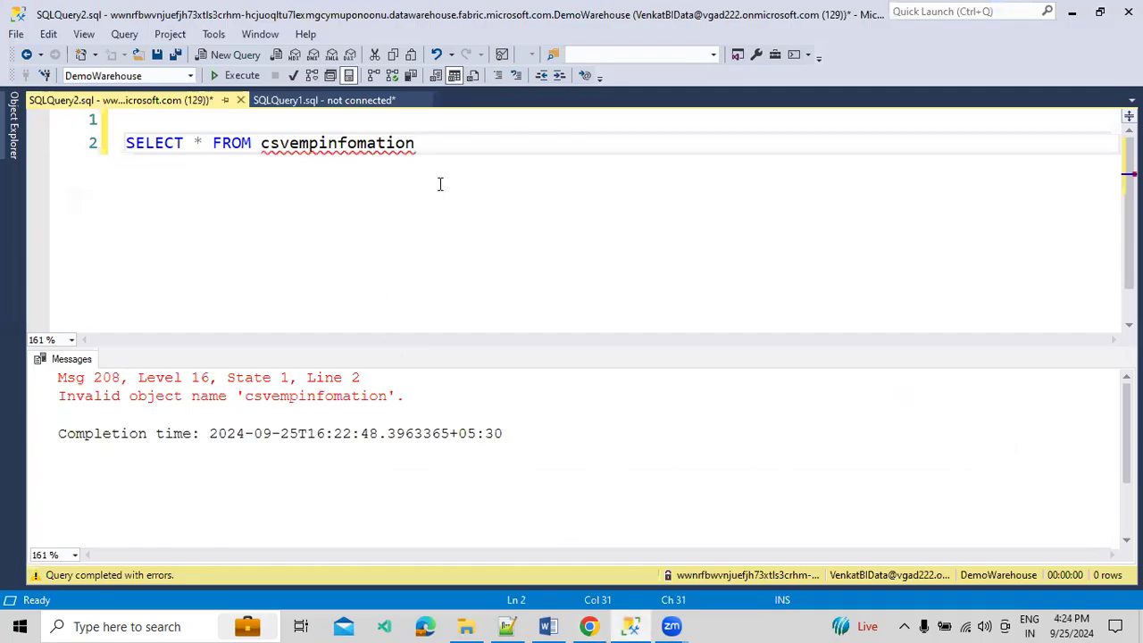
pyautogui.click(242, 75)
pyautogui.click(608, 625)
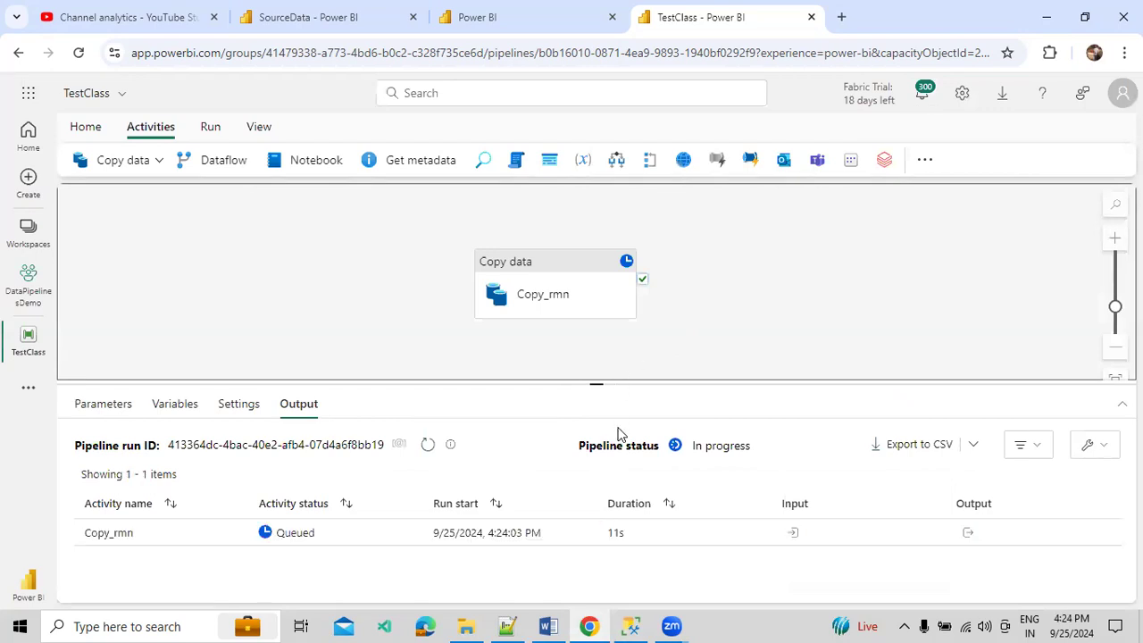
# Step: Enlarge the pipeline output area and refresh the run status repeatedly until the Copy_rmn run finishes
pyautogui.click(428, 444)
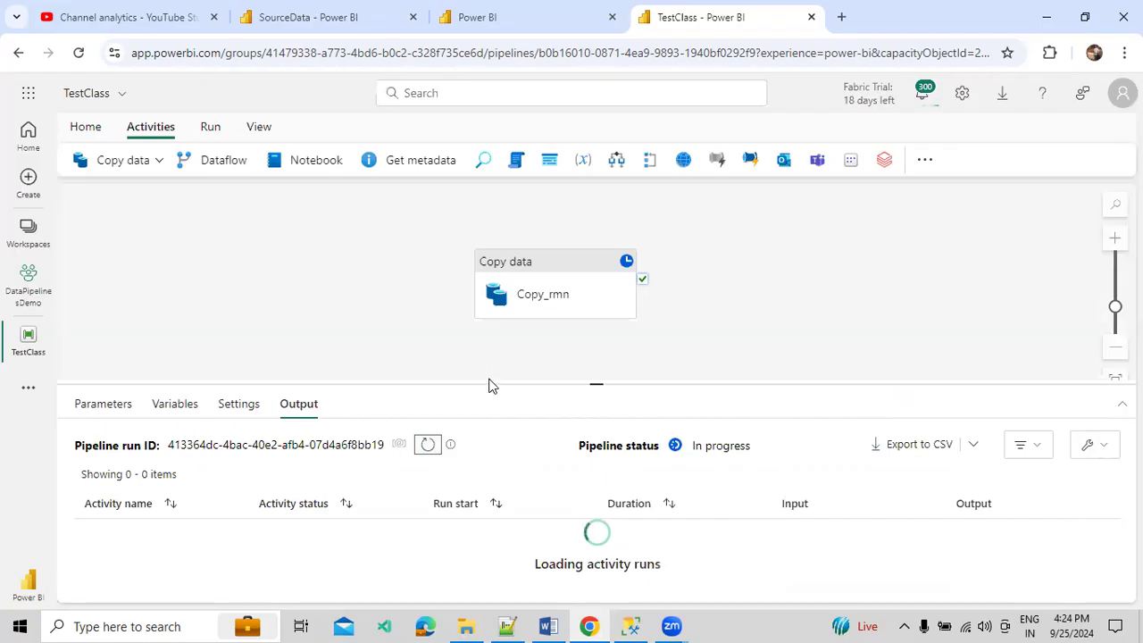
pyautogui.moveTo(492, 384); pyautogui.dragTo(495, 362)
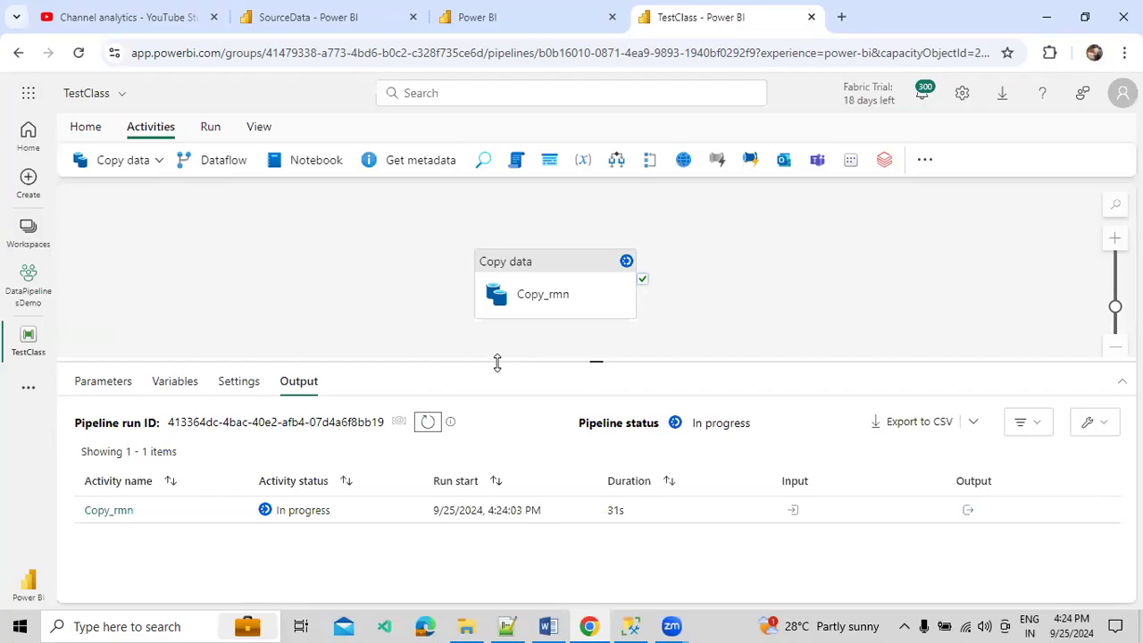
pyautogui.click(428, 422)
pyautogui.click(429, 423)
pyautogui.click(429, 423)
pyautogui.click(428, 423)
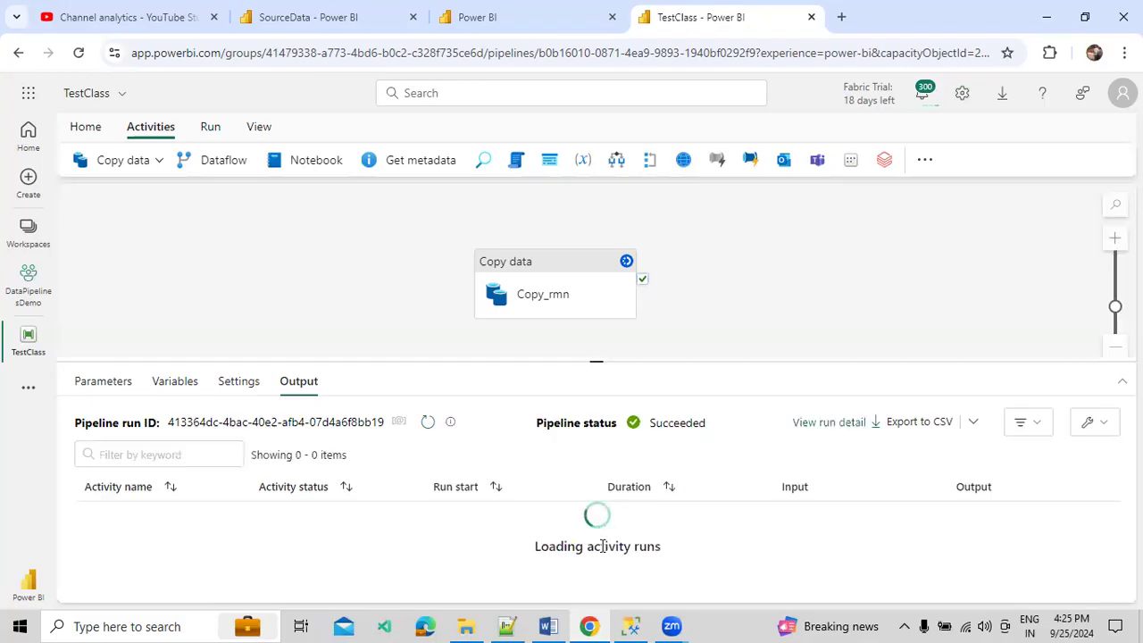
# Step: Switch to SQL Server Management Studio, execute the csvempinfomation query, and look through the returned rows
pyautogui.click(630, 626)
pyautogui.click(240, 76)
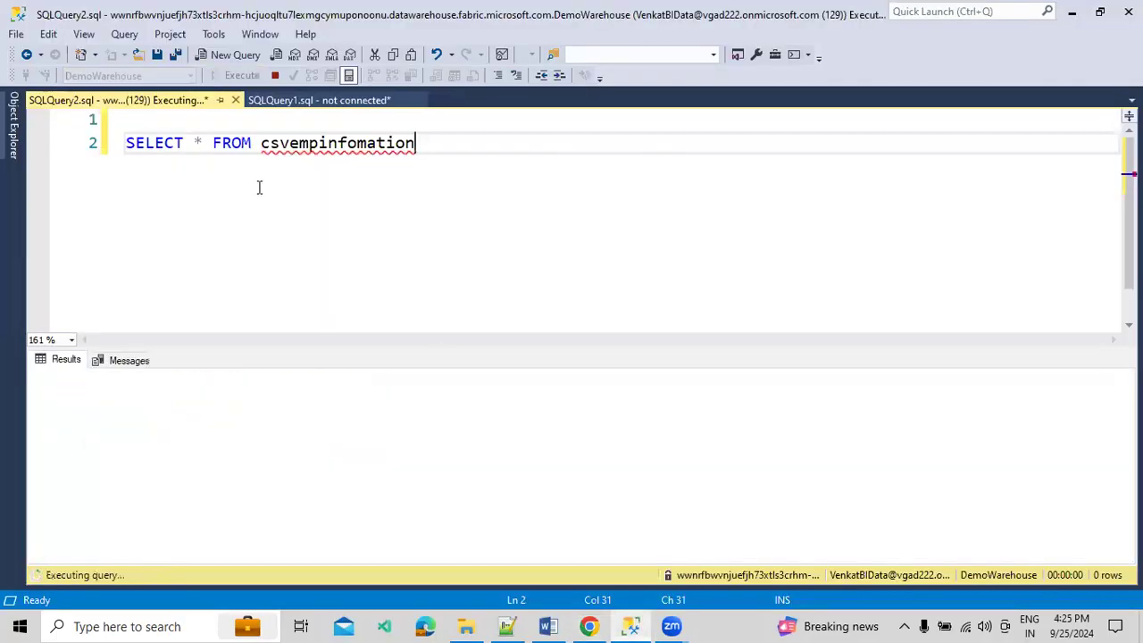
pyautogui.scroll(-2, 214, 429)
pyautogui.scroll(2, 214, 429)
pyautogui.scroll(-2, 215, 428)
pyautogui.scroll(2, 214, 429)
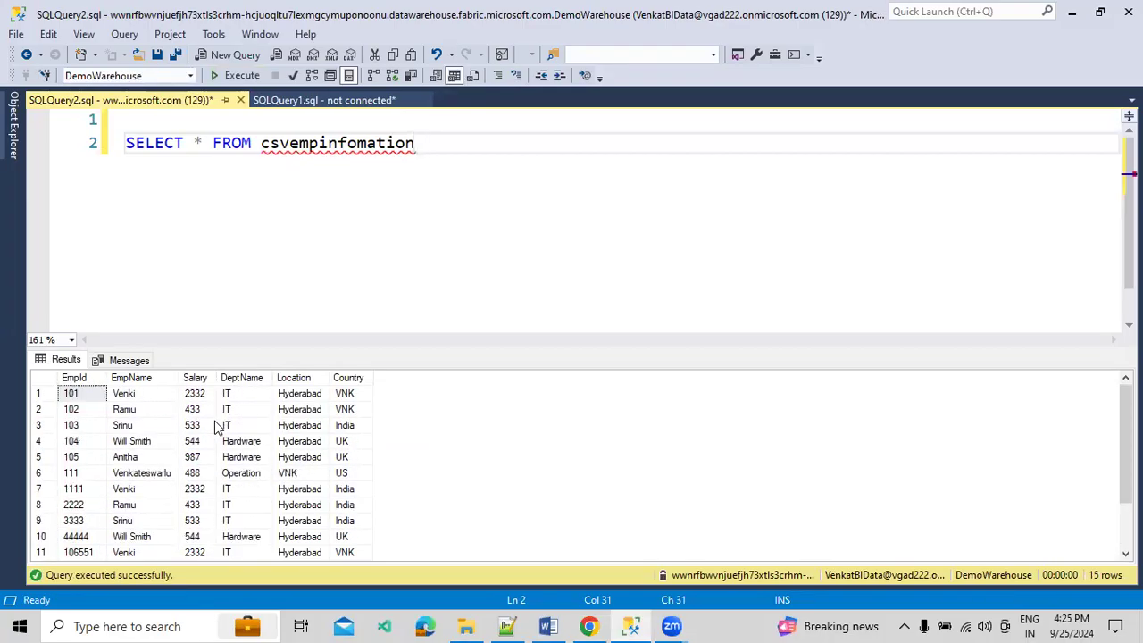
# Step: Switch back to the TestClass pipeline in the browser and delete the Copy_rmn activity from the canvas
pyautogui.click(585, 627)
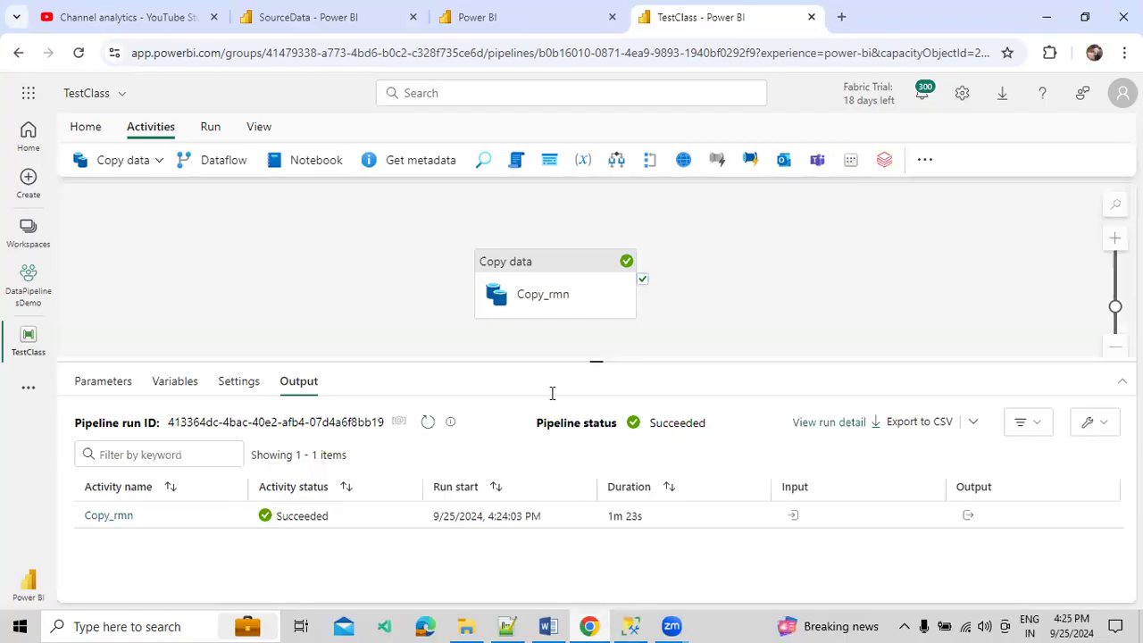
pyautogui.click(499, 291)
pyautogui.click(493, 305)
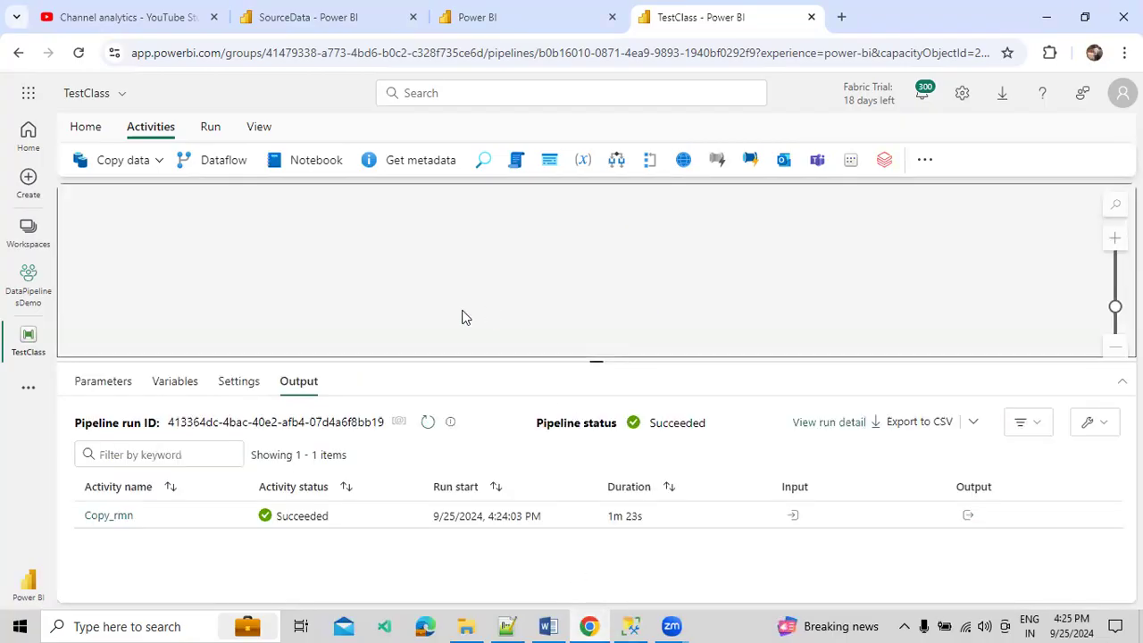
# Step: Start the copy assistant, choose the SourceData lakehouse from the OneLake data hub as data source, and set the root folder to Files
pyautogui.click(143, 161)
pyautogui.click(131, 225)
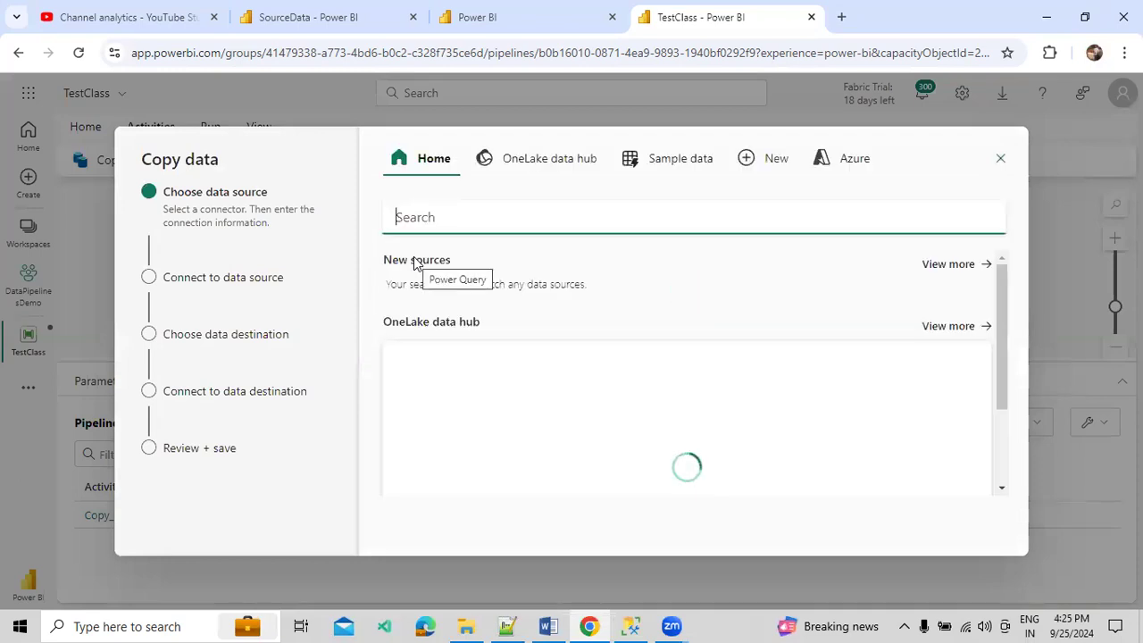
pyautogui.click(540, 172)
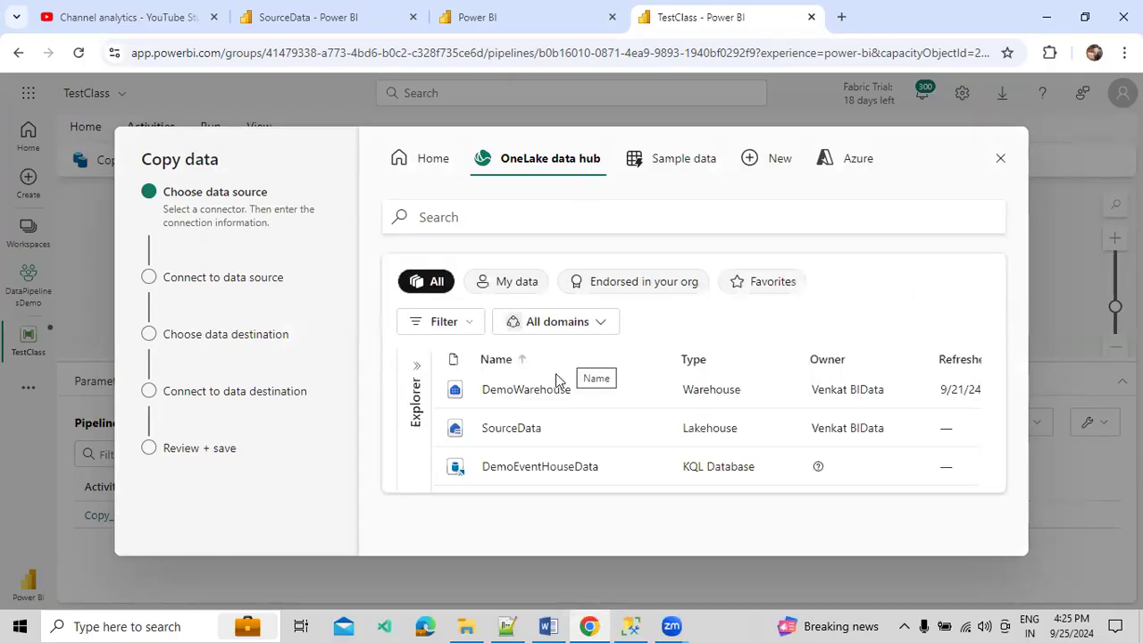
pyautogui.click(534, 434)
pyautogui.click(661, 242)
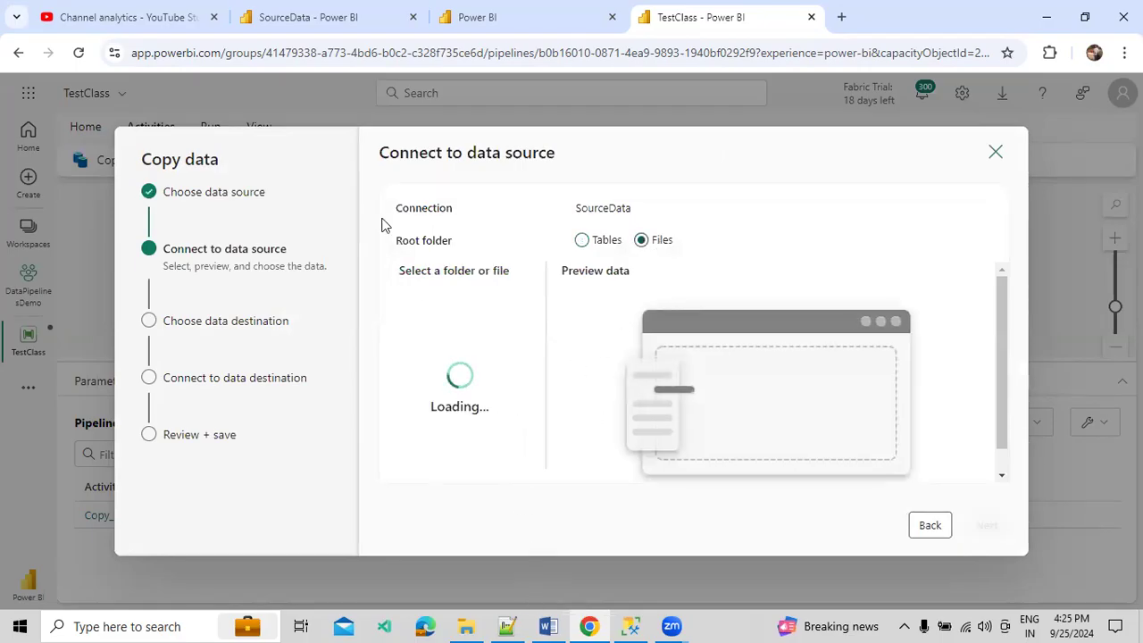
# Step: In the SourceData lakehouse browser tab, expand Tables and open the preview of the csvempinfomation table
pyautogui.click(313, 17)
pyautogui.scroll(3, 151, 304)
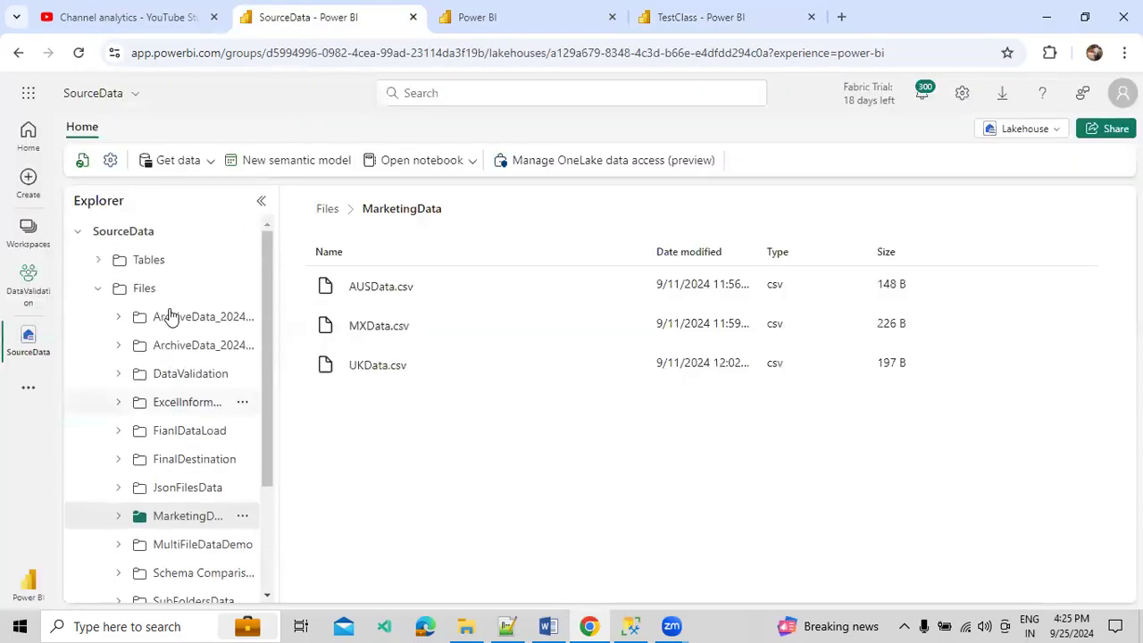
pyautogui.click(98, 259)
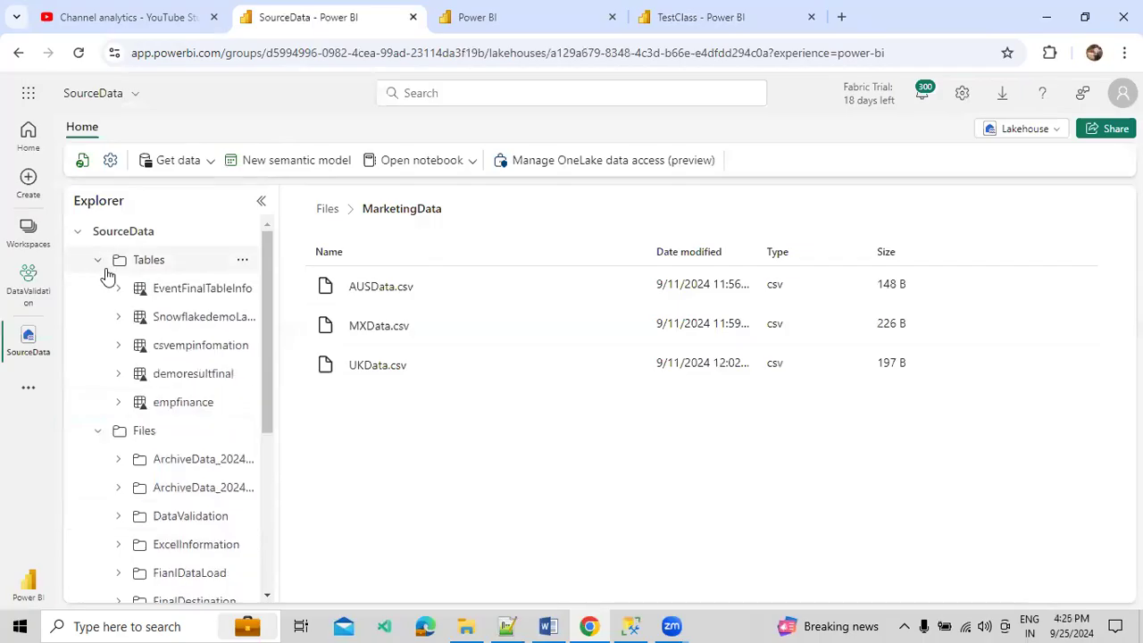
pyautogui.click(188, 345)
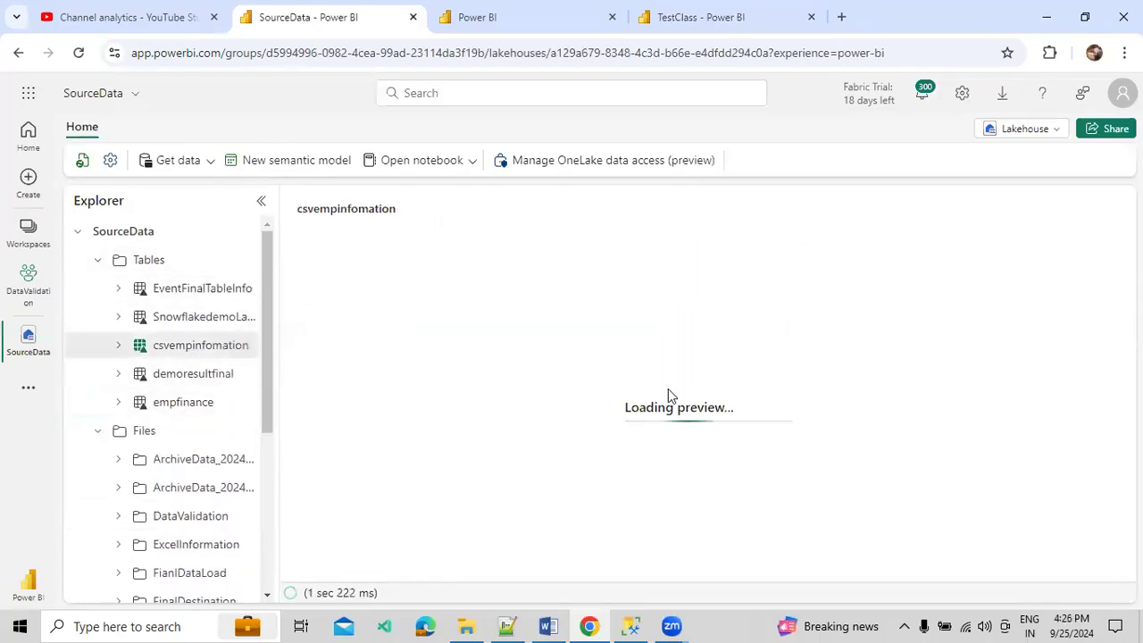
# Step: Look through the folders under Files in the SourceData lakehouse and widen the Explorer pane to read their full names
pyautogui.click(97, 261)
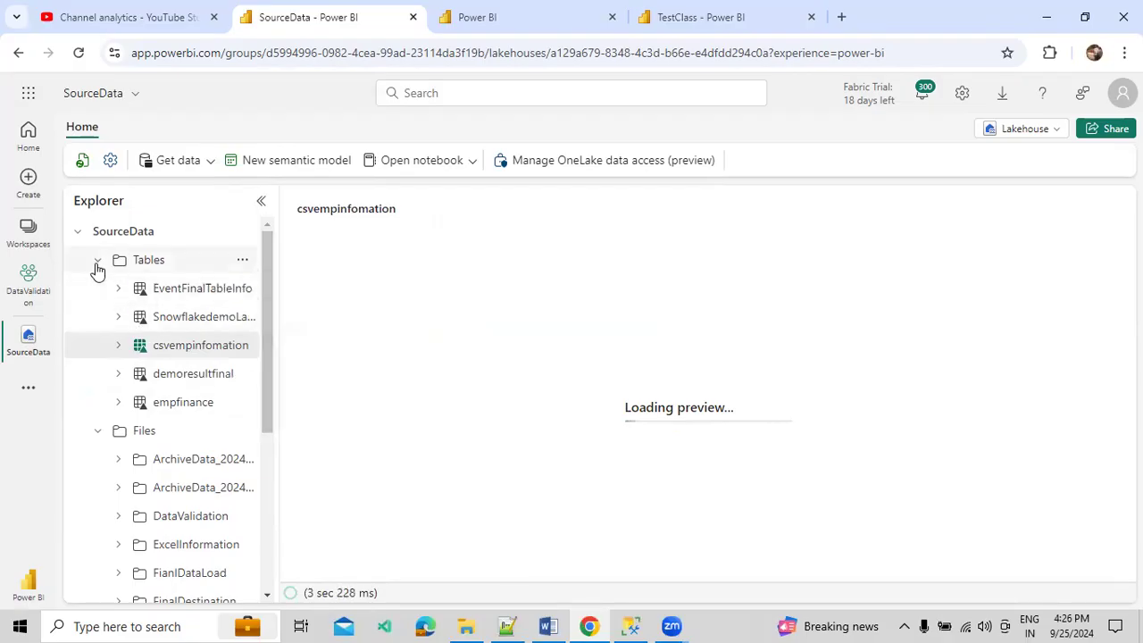
pyautogui.scroll(-4, 133, 327)
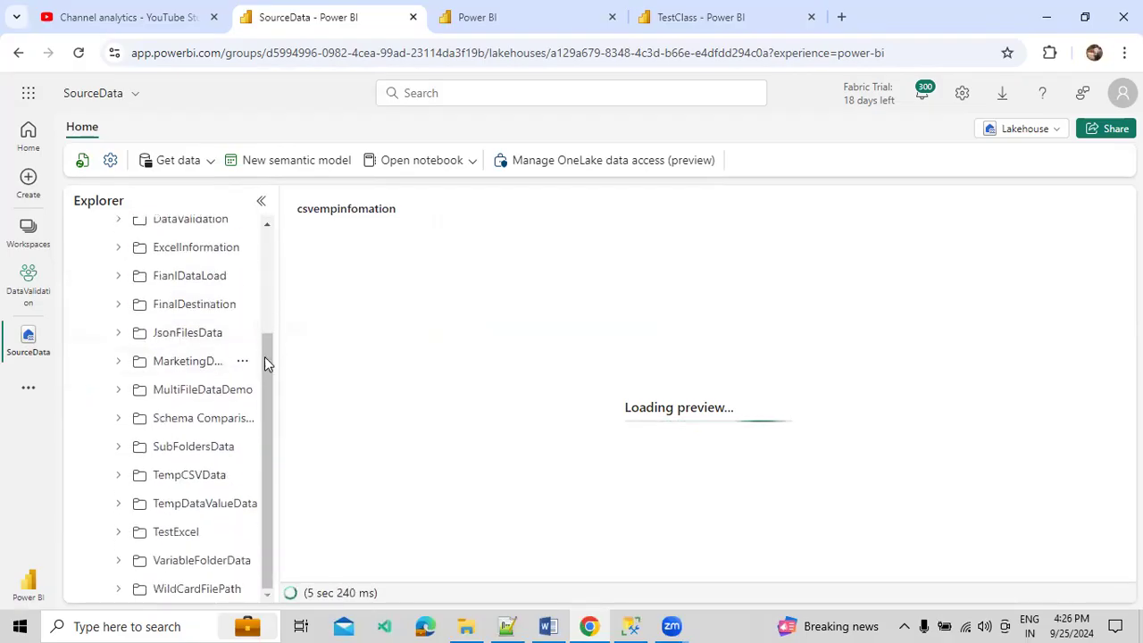
pyautogui.moveTo(275, 356); pyautogui.dragTo(339, 383)
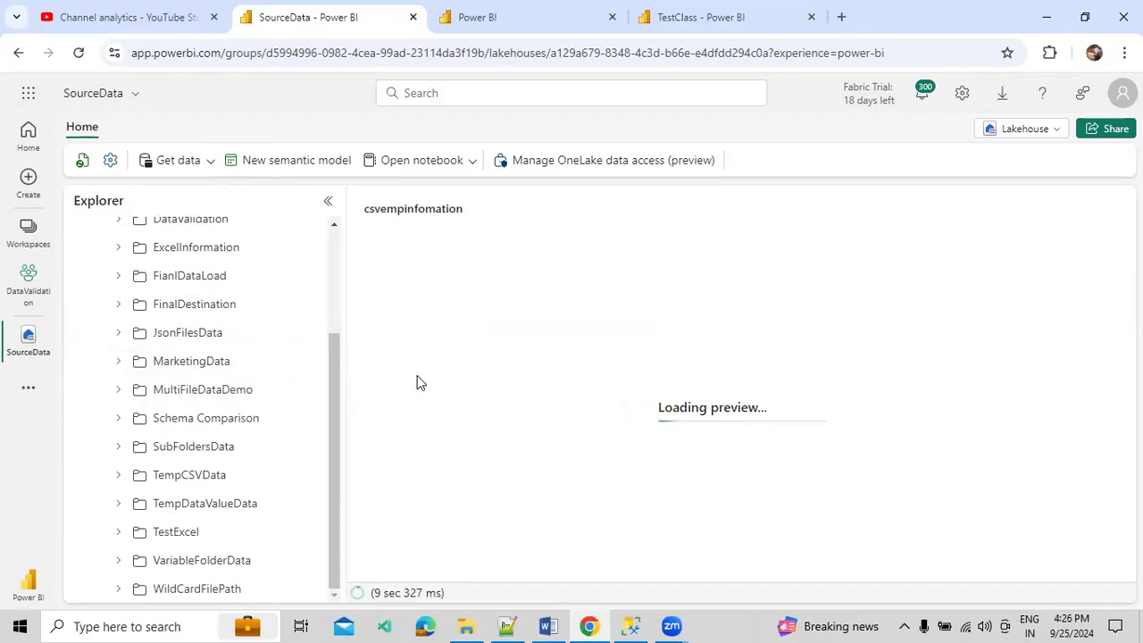
# Step: Switch back to the TestClass pipeline and try to load the SourceData items by alternating the root folder between Tables and Files and refreshing
pyautogui.click(761, 26)
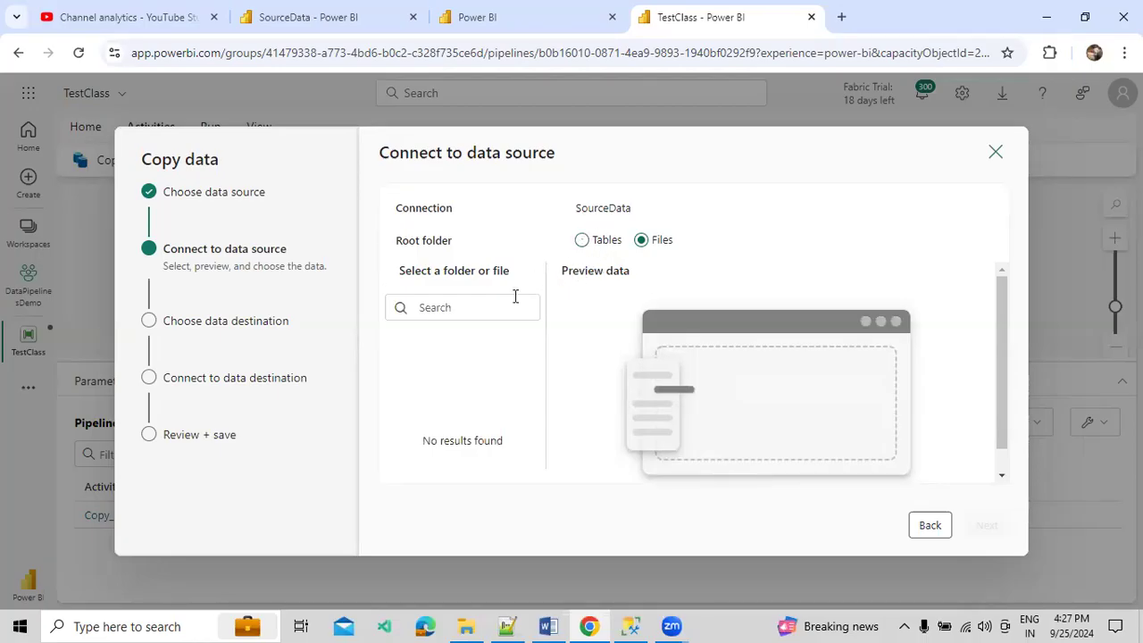
pyautogui.click(579, 246)
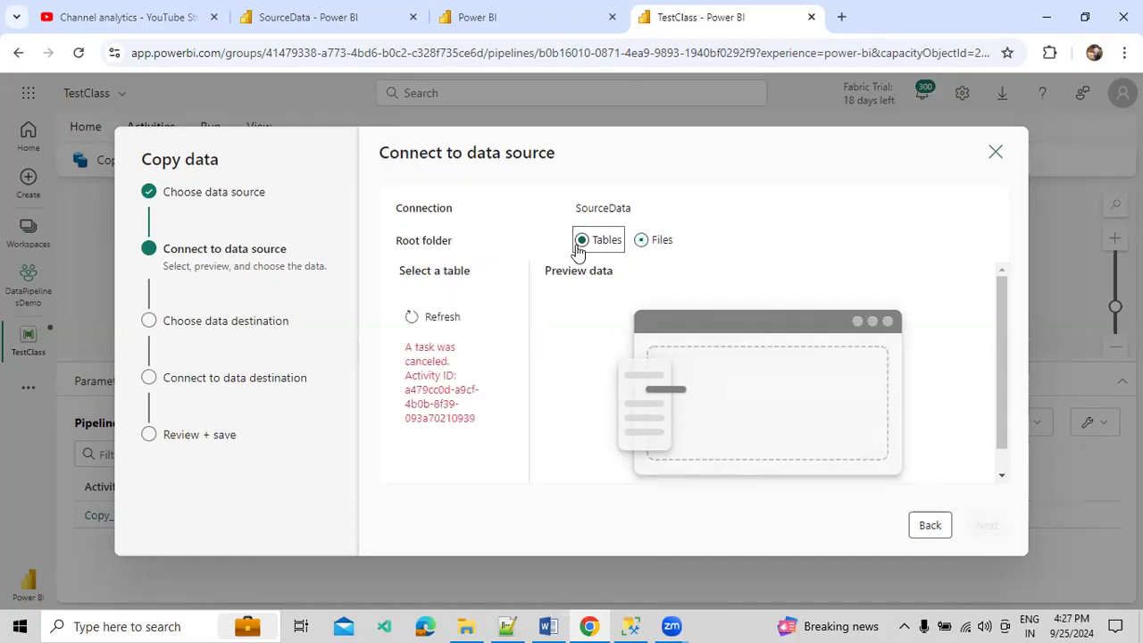
pyautogui.click(641, 241)
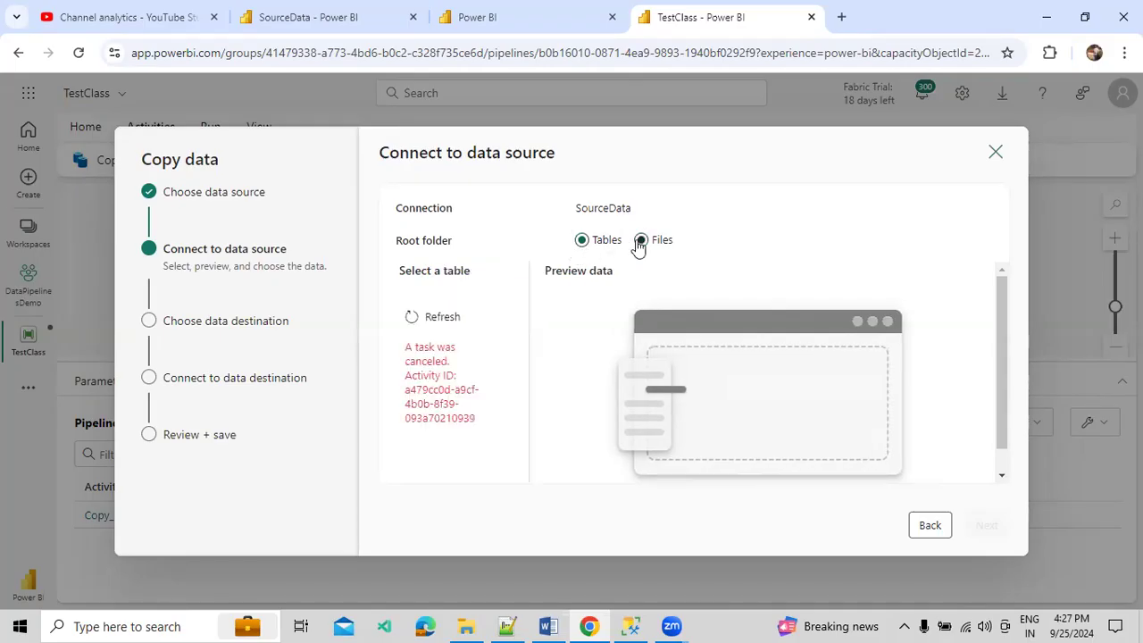
pyautogui.click(589, 249)
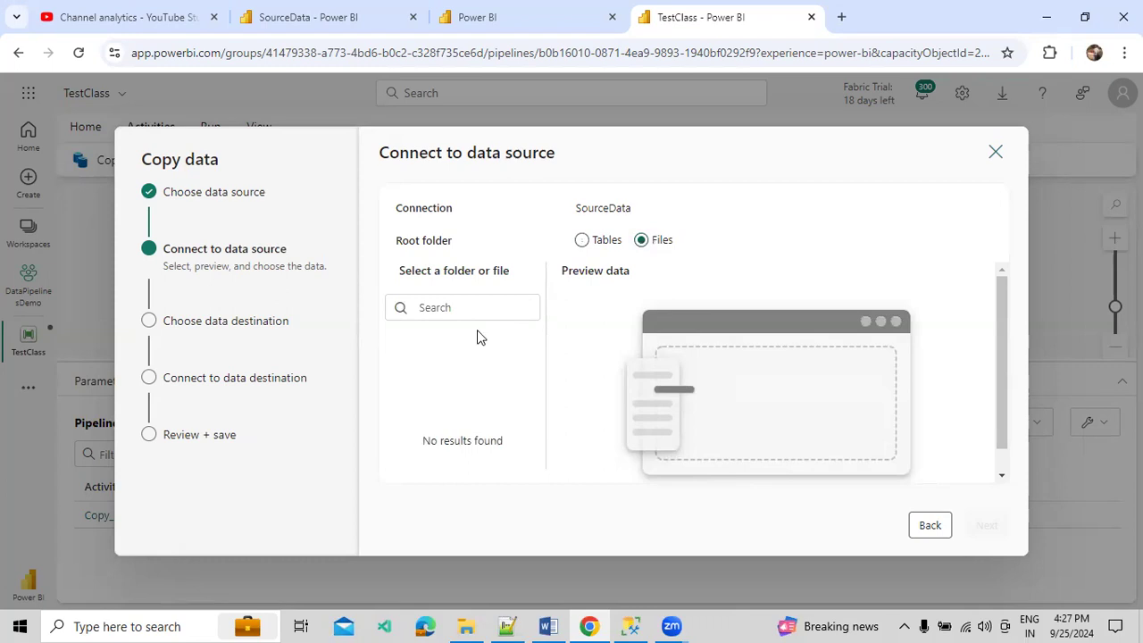
pyautogui.click(583, 242)
pyautogui.click(437, 316)
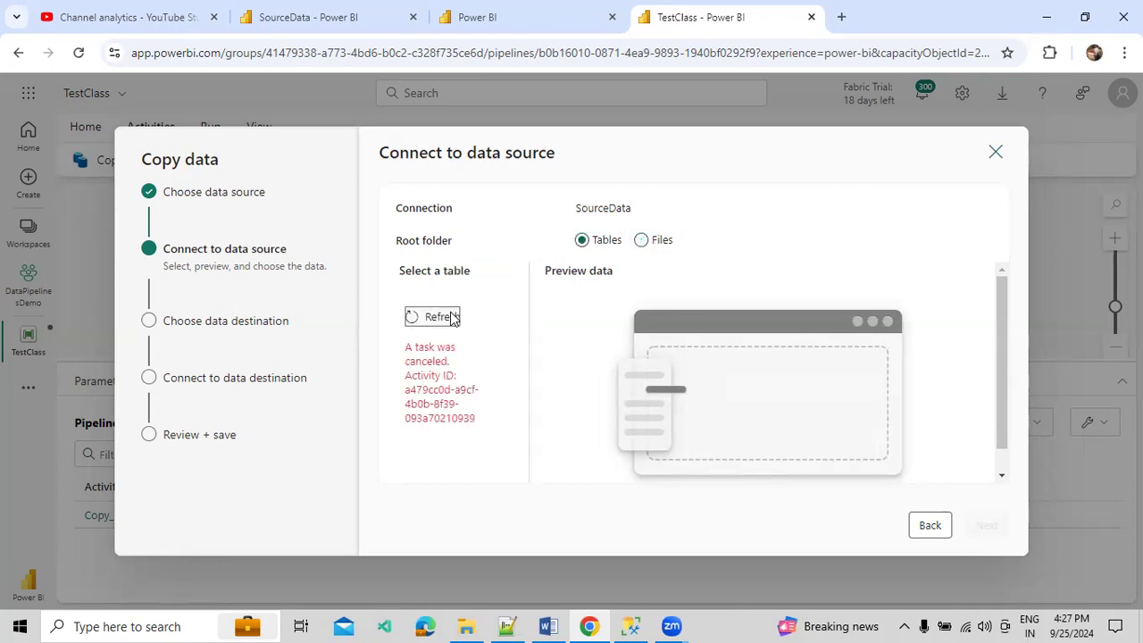
pyautogui.click(642, 241)
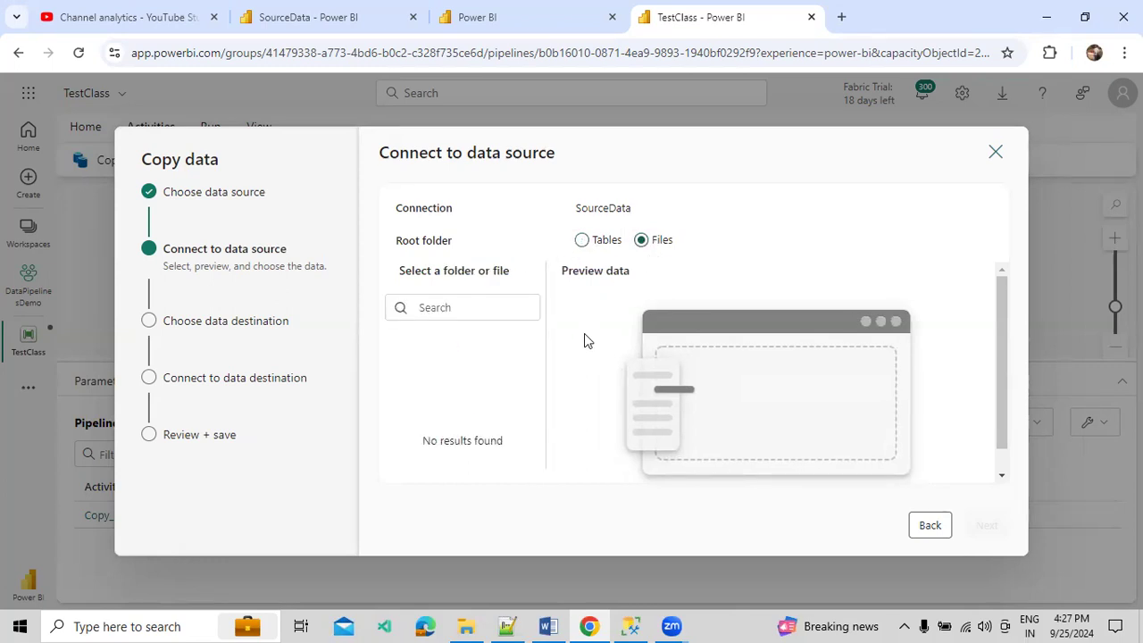
# Step: Go back and choose SourceData as data source again, keep Files as root folder, and select AUSData.csv in the MarketingData folder
pyautogui.click(930, 527)
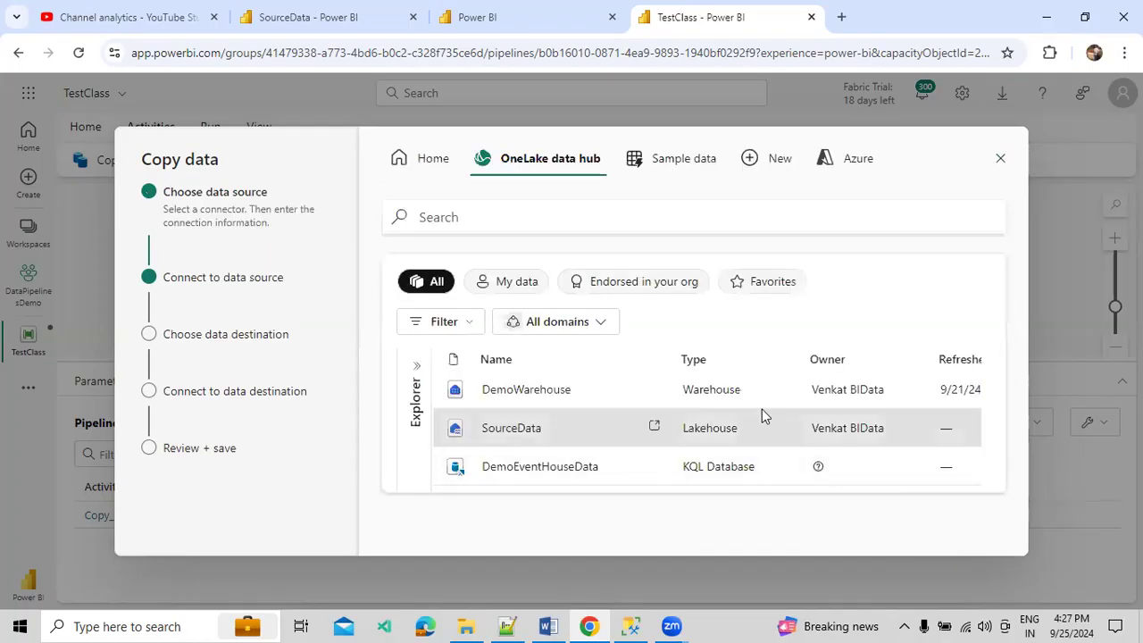
pyautogui.click(550, 426)
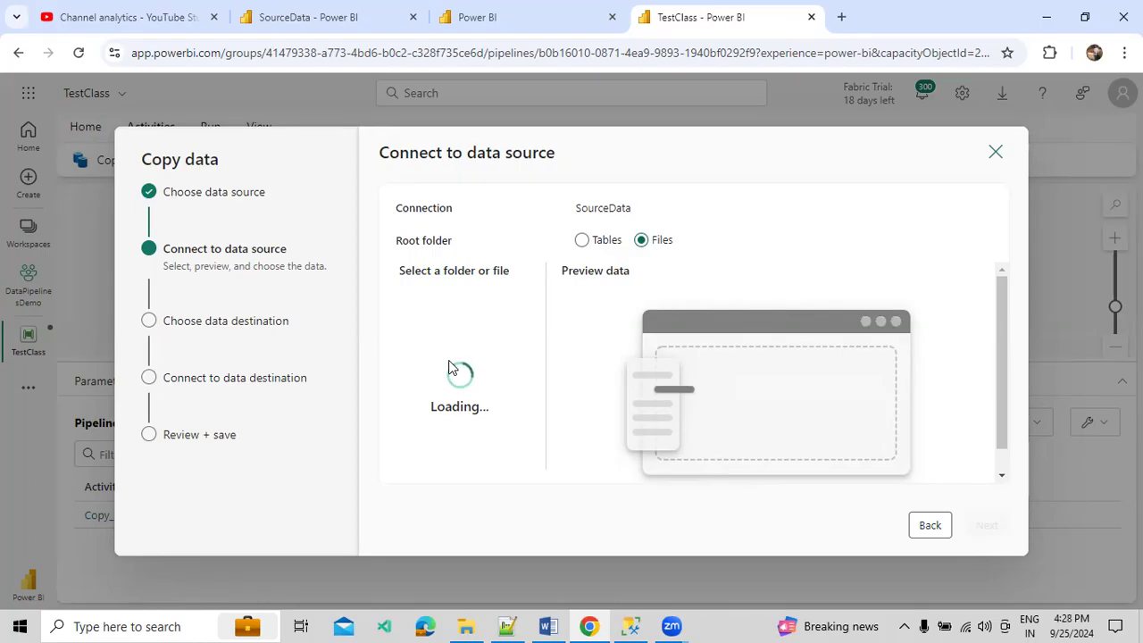
pyautogui.scroll(-5, 450, 366)
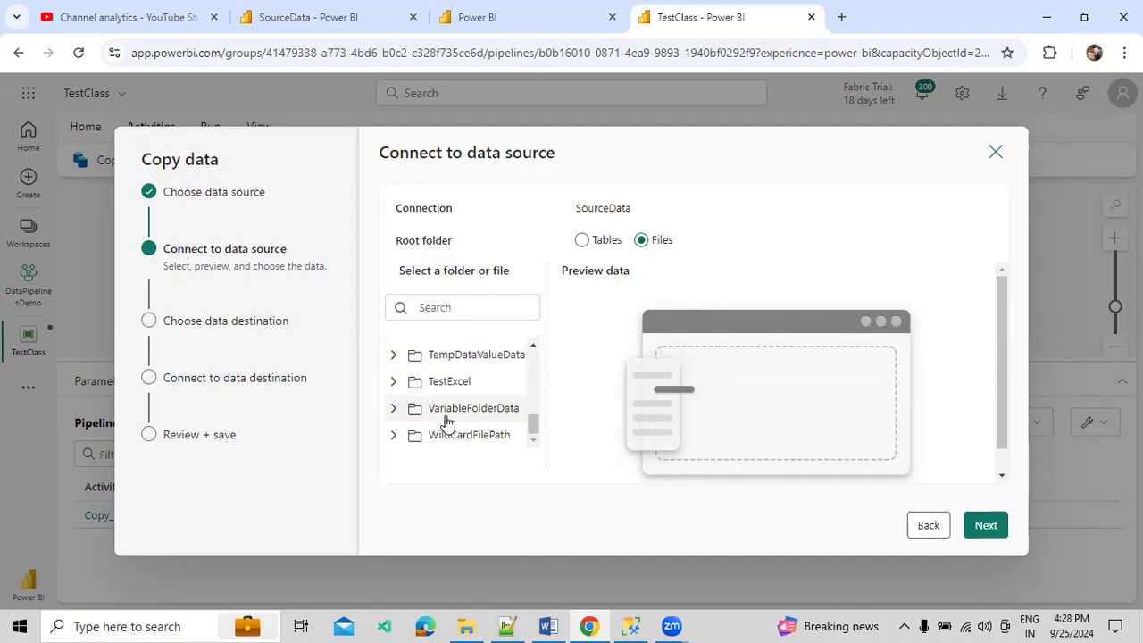
pyautogui.scroll(3, 446, 424)
pyautogui.click(453, 380)
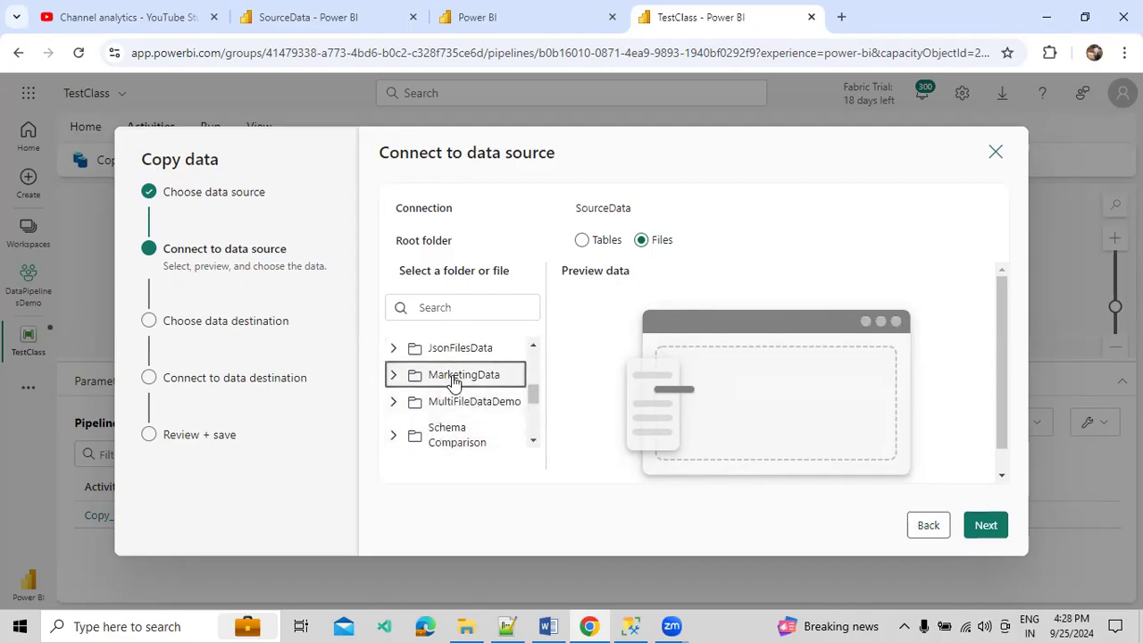
pyautogui.click(393, 375)
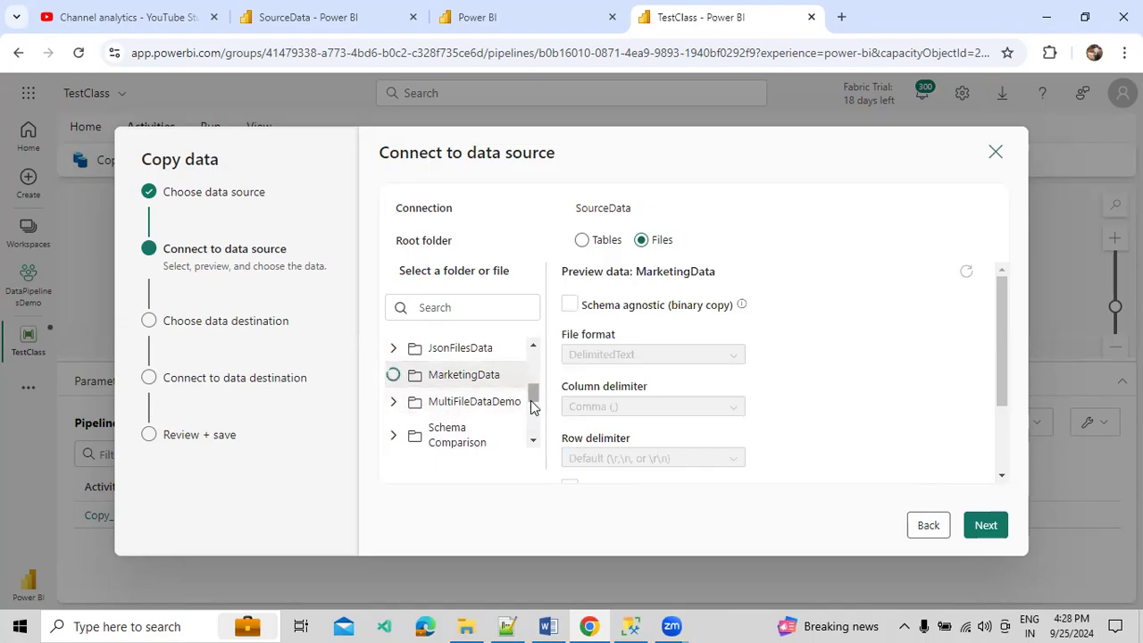
pyautogui.click(470, 402)
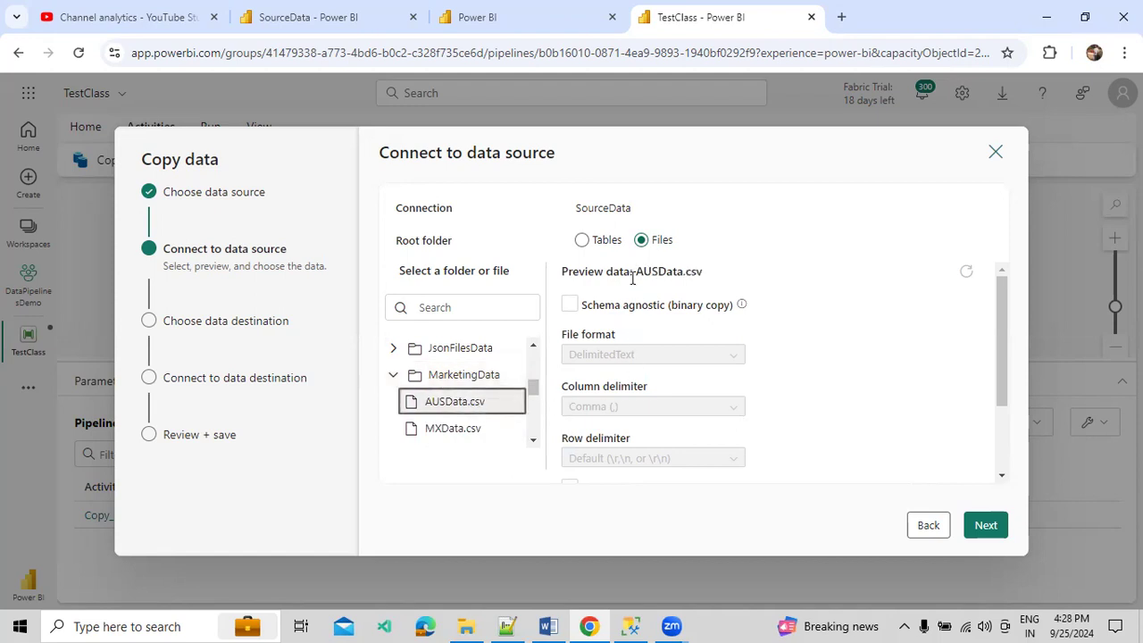
# Step: Check the settings for AUSData.csv and review the available file formats, leaving DelimitedText selected
pyautogui.moveTo(634, 272); pyautogui.dragTo(714, 275)
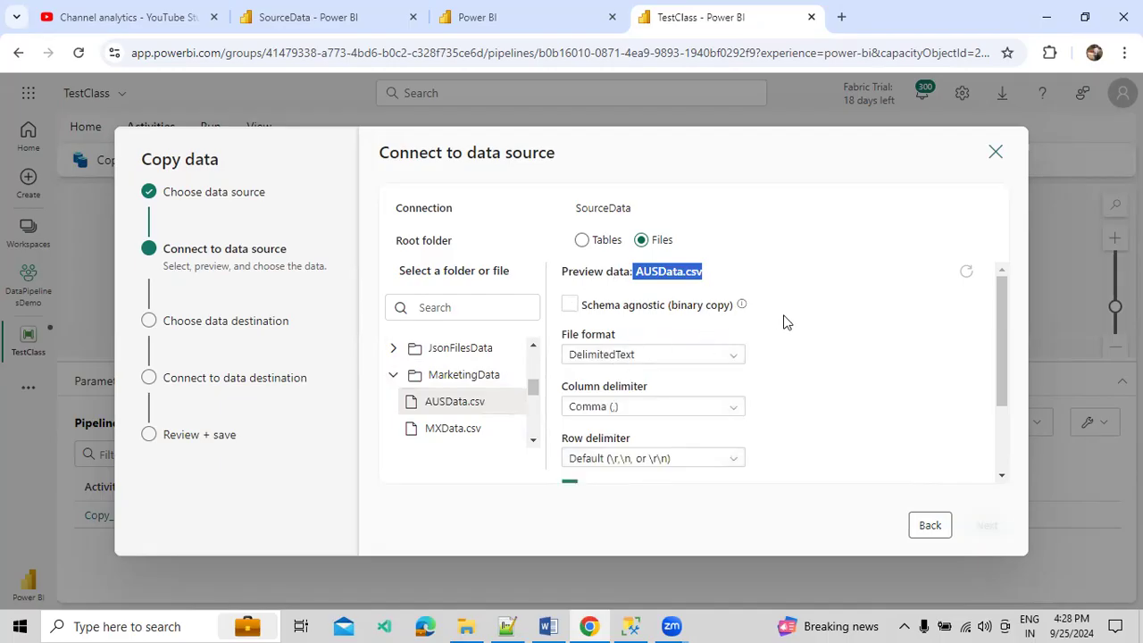
pyautogui.scroll(-2, 784, 321)
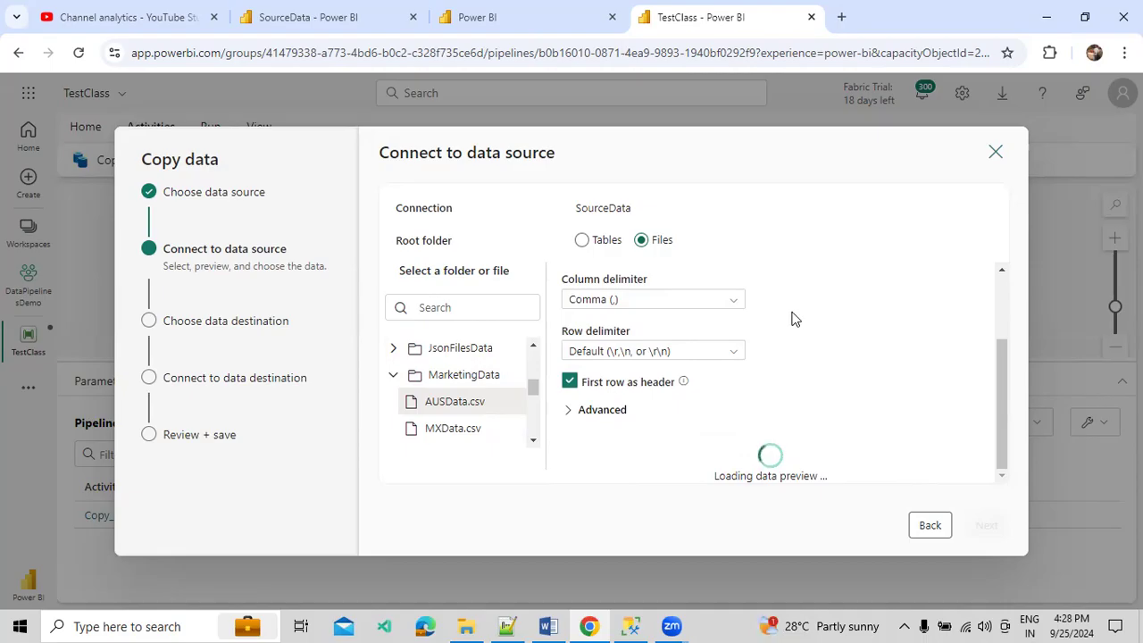
pyautogui.scroll(2, 799, 335)
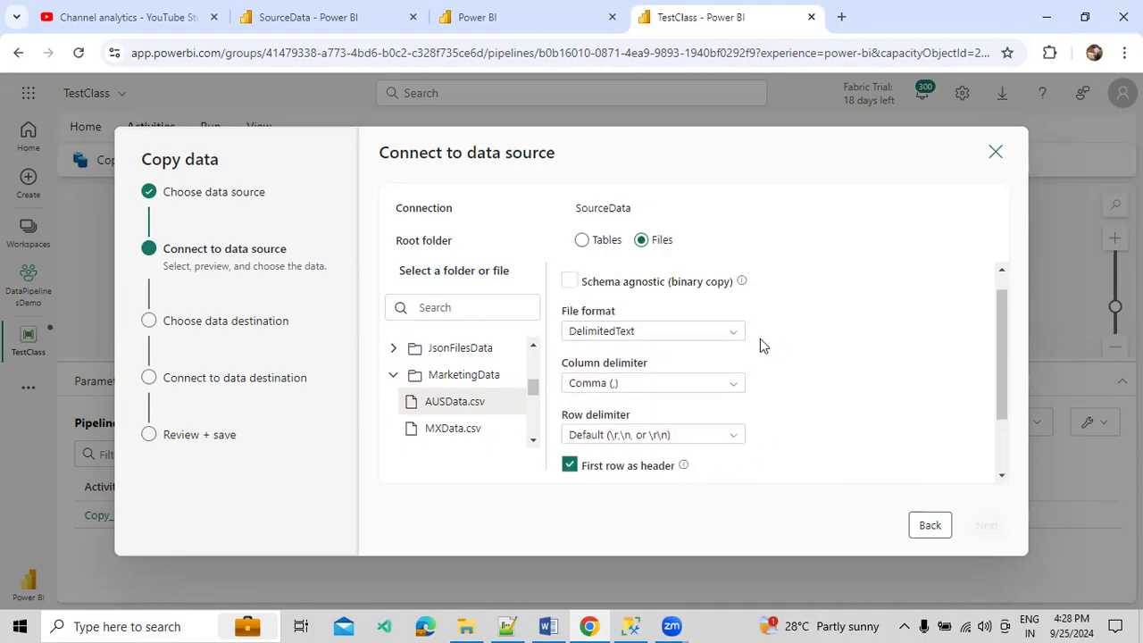
pyautogui.click(707, 333)
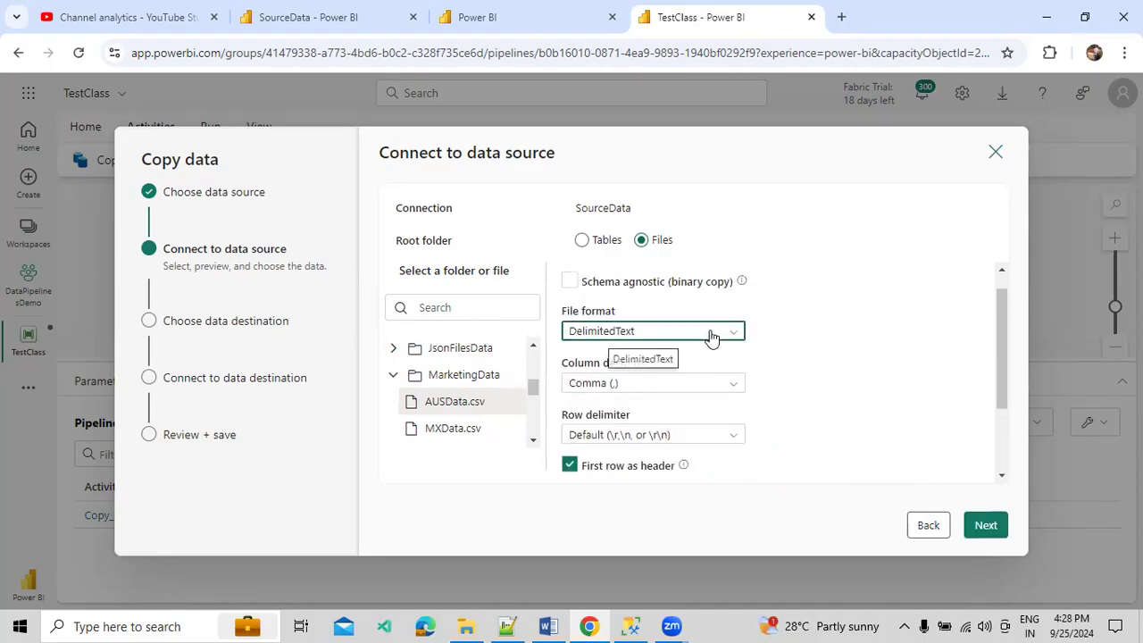
pyautogui.moveTo(739, 422); pyautogui.dragTo(741, 474)
pyautogui.scroll(-2, 690, 449)
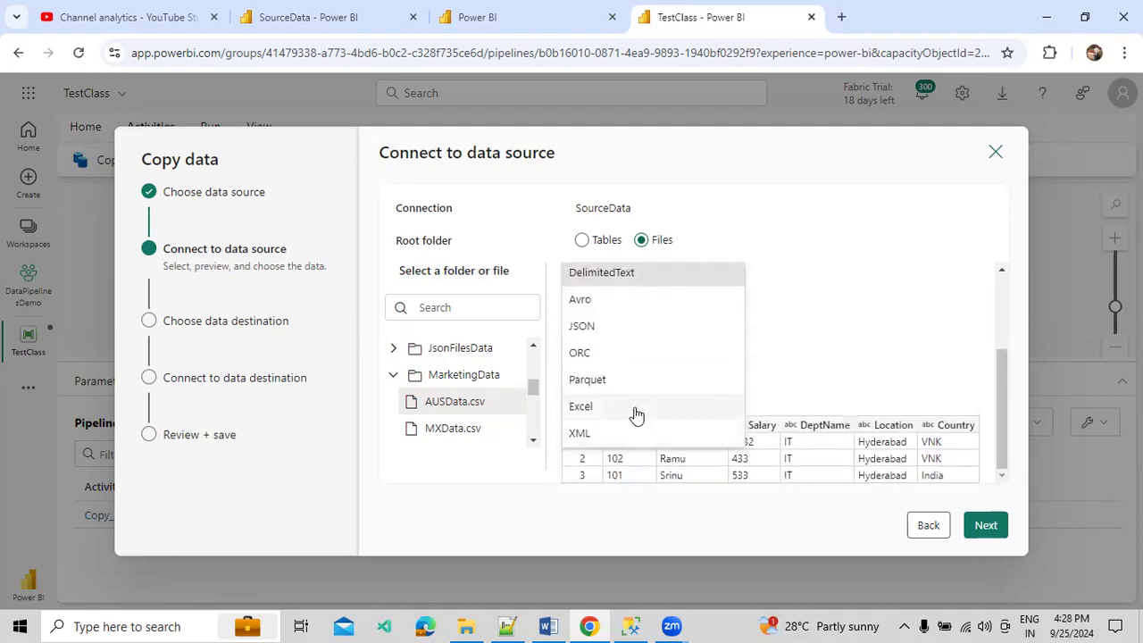
pyautogui.click(843, 346)
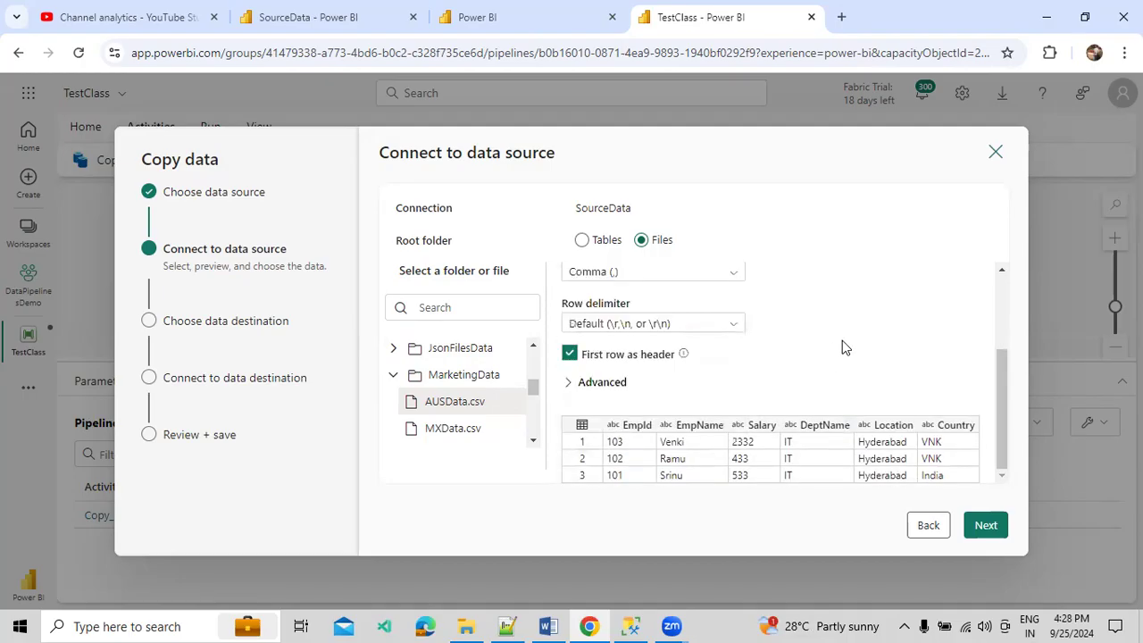
# Step: Review the delimiter settings, the Advanced last-modified filter and compression options, and the data preview of AUSData.csv
pyautogui.scroll(1, 842, 341)
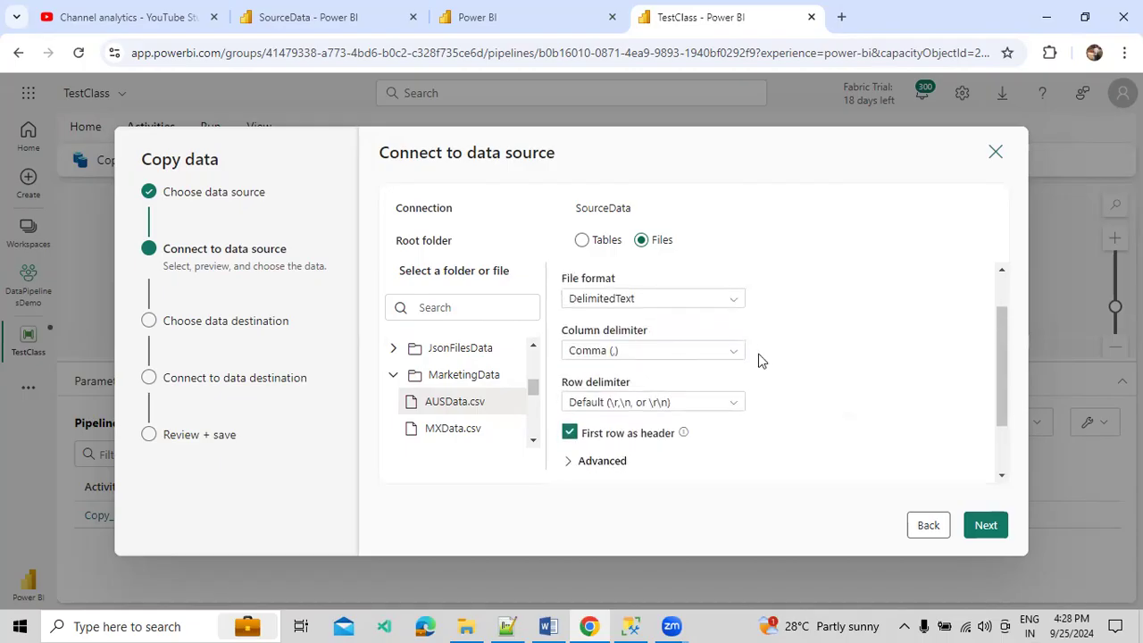
pyautogui.scroll(-1, 741, 353)
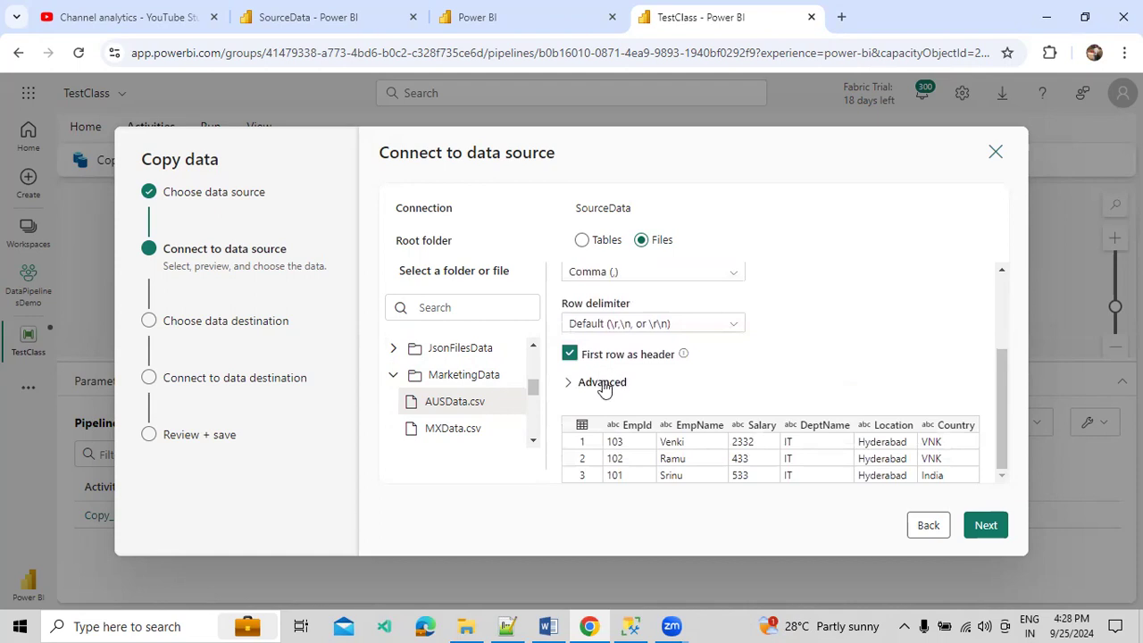
pyautogui.click(570, 384)
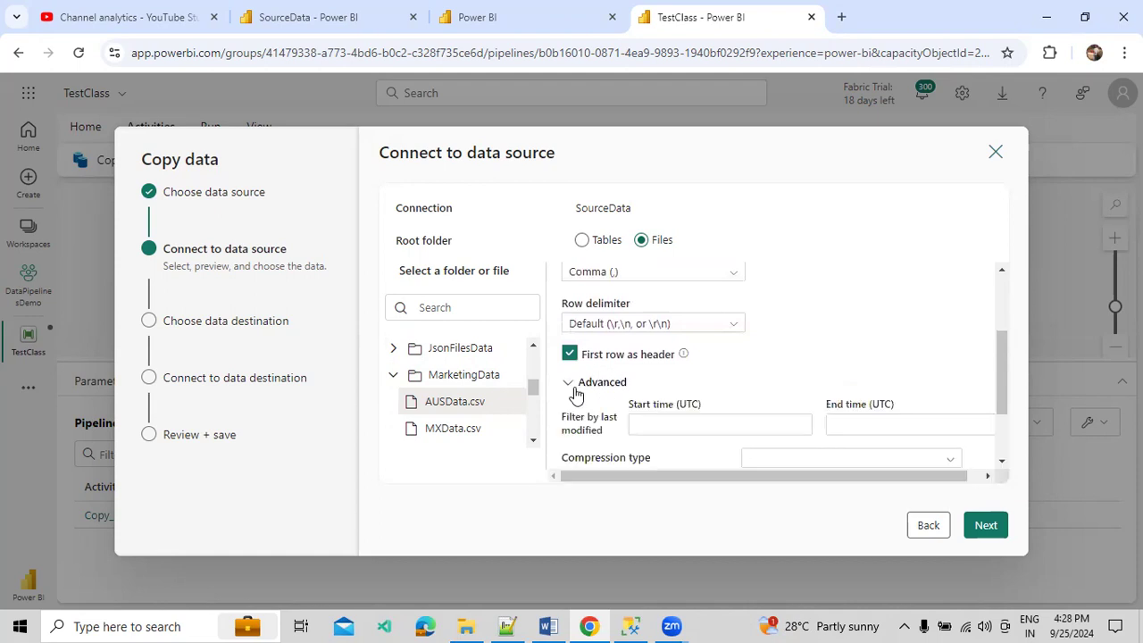
pyautogui.scroll(-1, 727, 403)
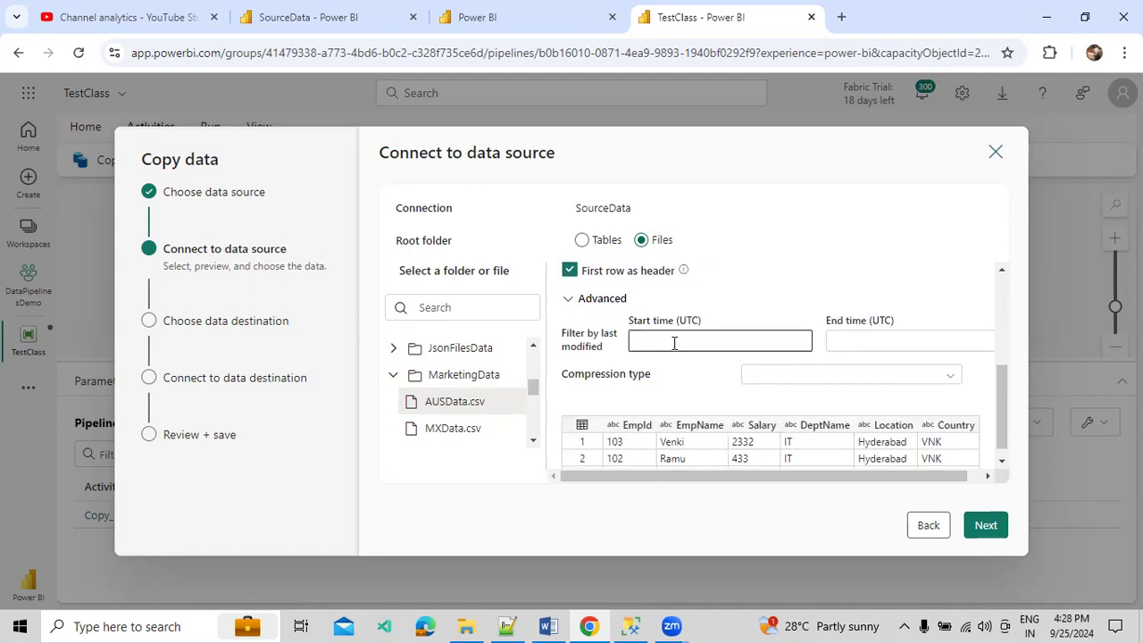
pyautogui.click(569, 299)
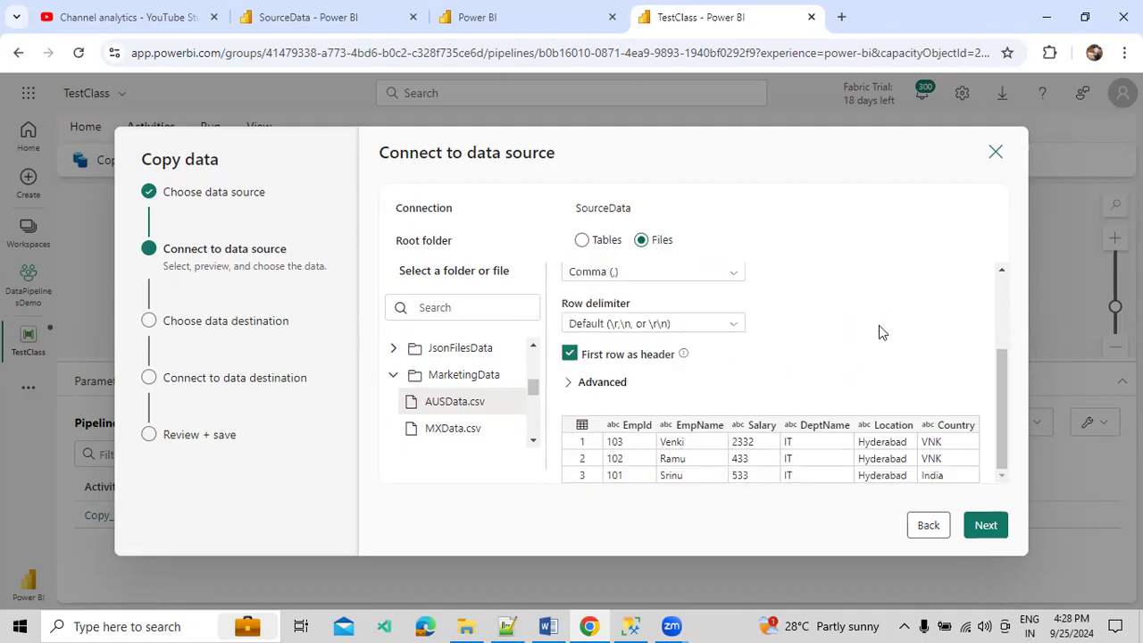
pyautogui.scroll(1, 833, 424)
pyautogui.scroll(2, 833, 424)
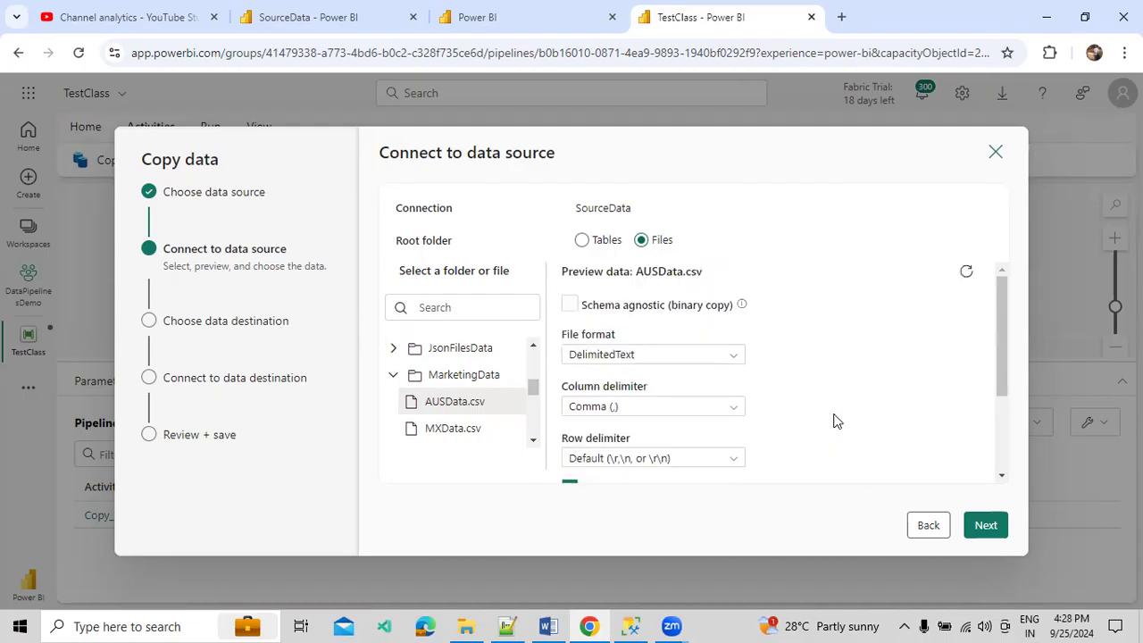
pyautogui.scroll(-3, 834, 420)
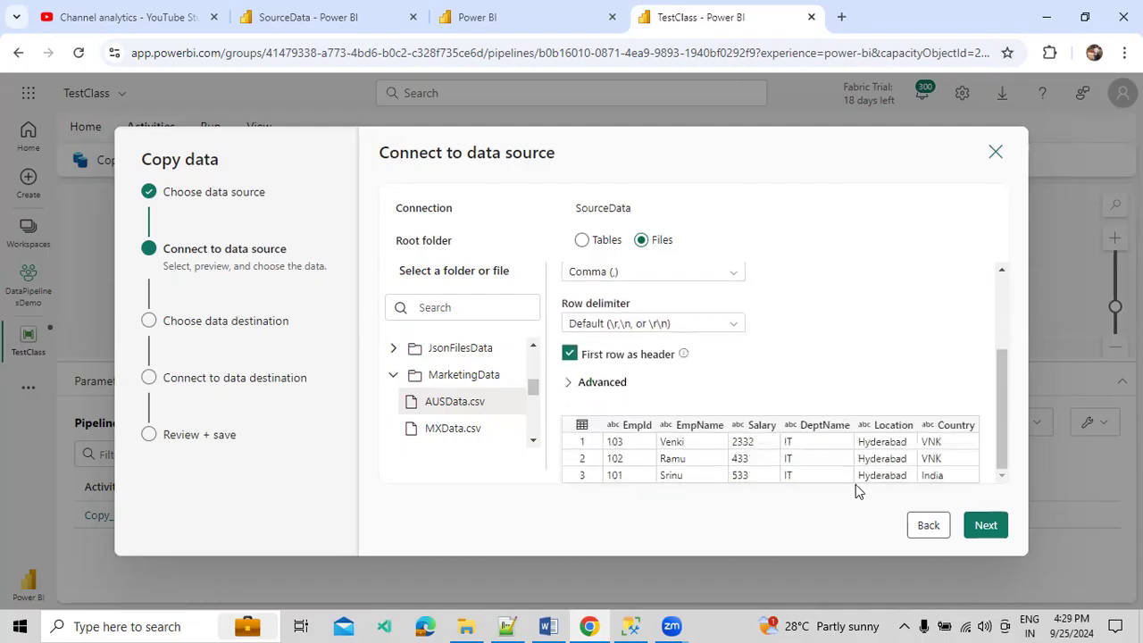
# Step: Choose DemoWarehouse from the OneLake data hub as destination and load to a new table named AUSData_Temp
pyautogui.click(988, 525)
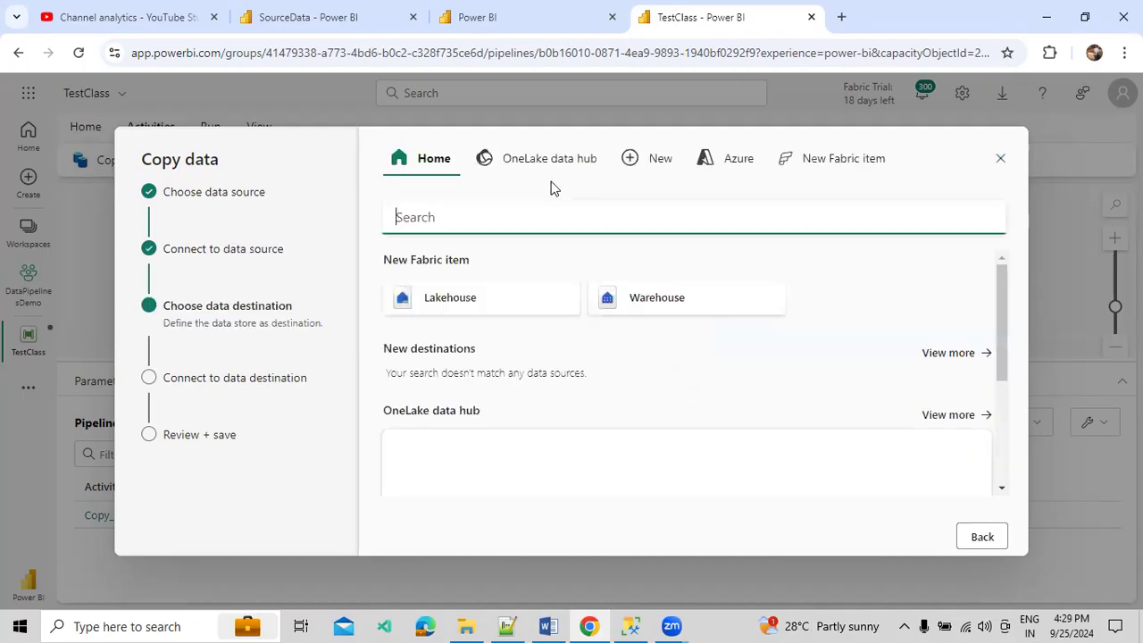
pyautogui.click(543, 165)
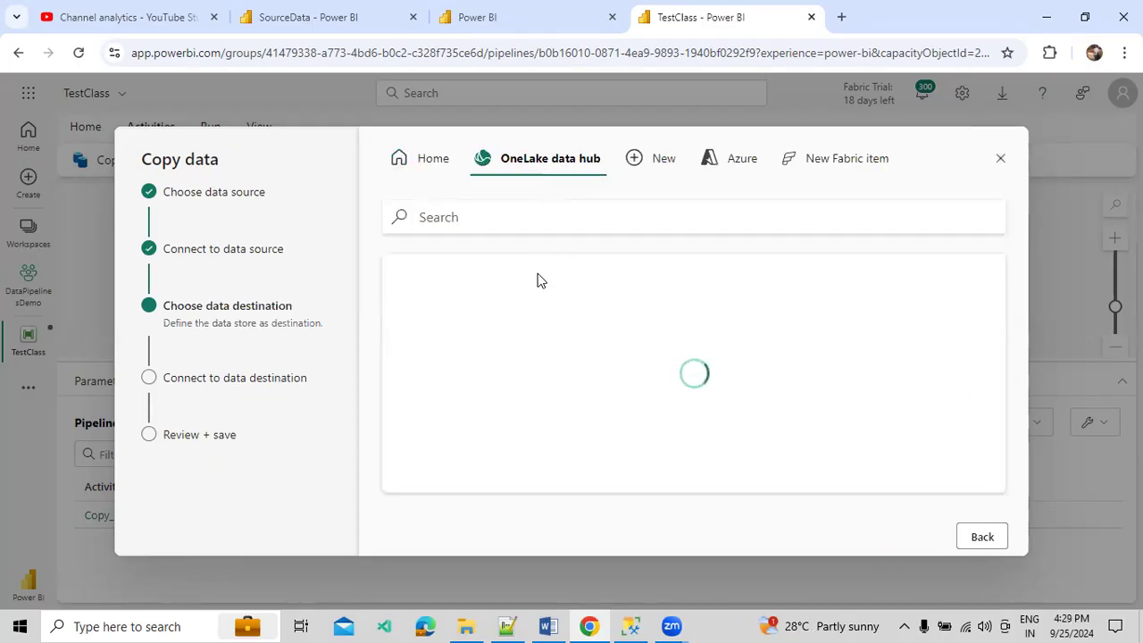
pyautogui.click(543, 397)
pyautogui.click(746, 240)
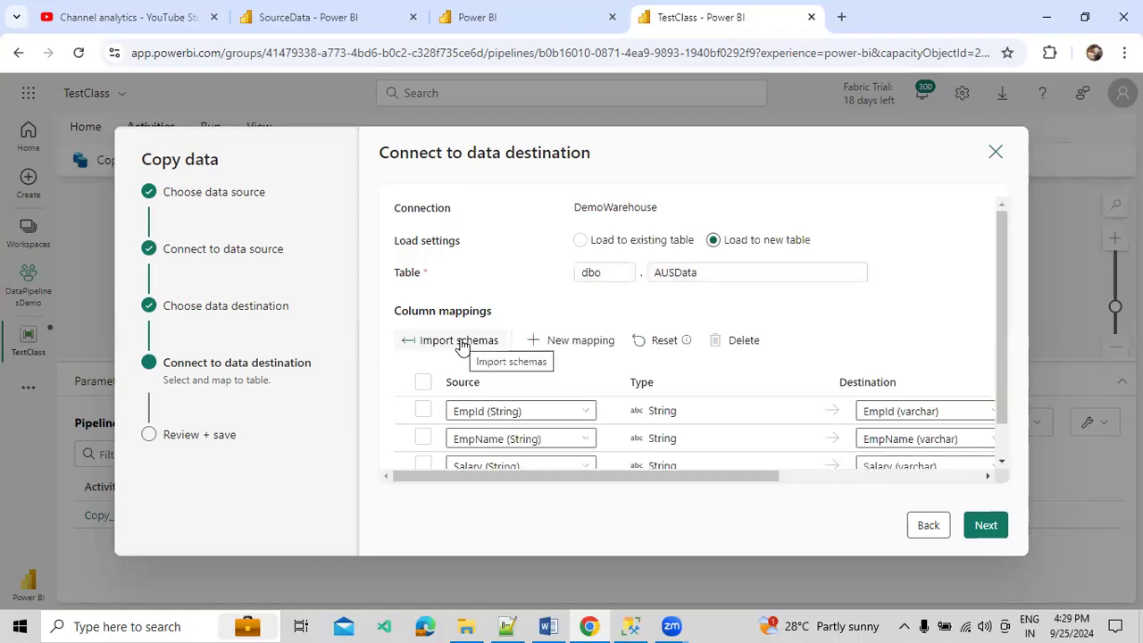
pyautogui.click(717, 272)
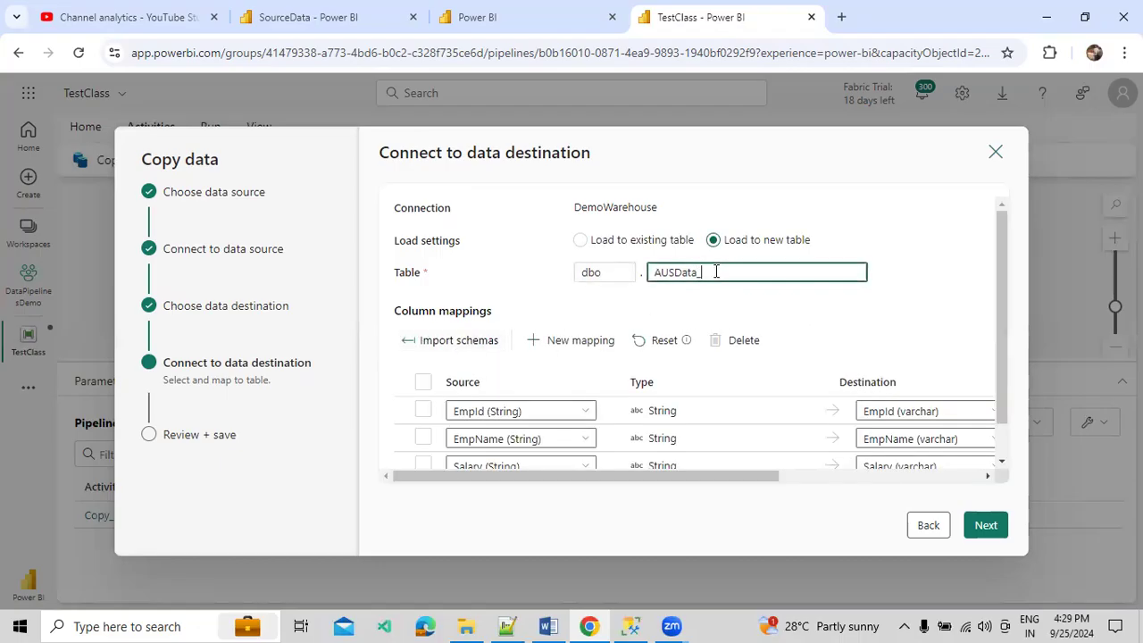
# Step: Copy the new table name, switch to SQL Server Management Studio, replace the queried table with AUSData_Temp, and execute the query
pyautogui.doubleClick(716, 271)
pyautogui.hotkey('ctrl', 'c')
pyautogui.click(631, 626)
pyautogui.doubleClick(339, 143)
pyautogui.hotkey('ctrl', 'v')
pyautogui.click(262, 77)
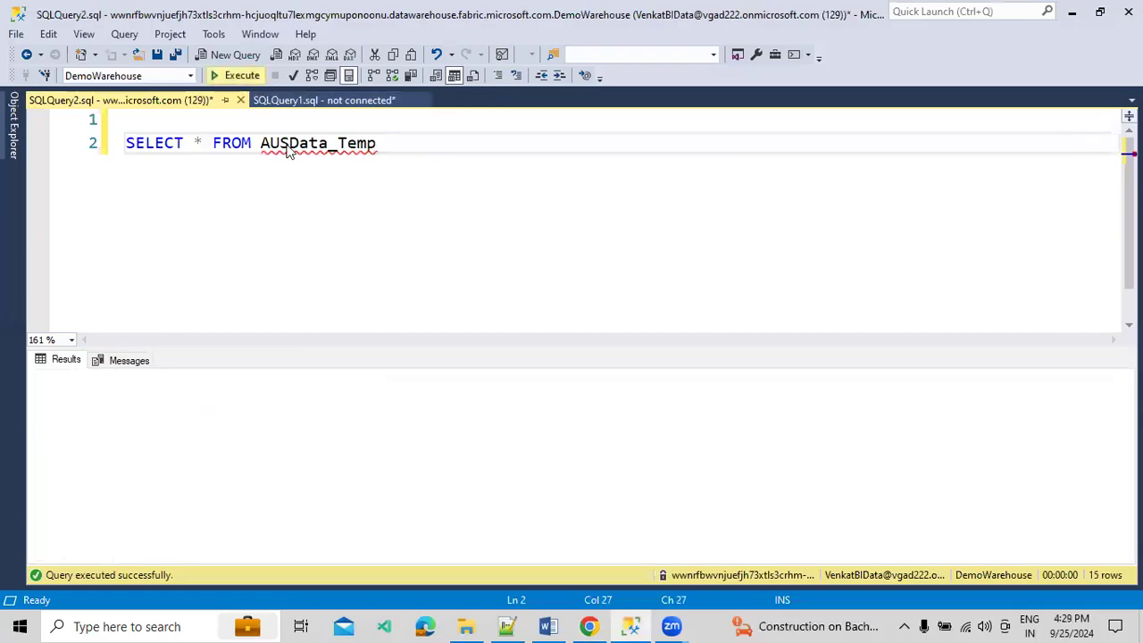
# Step: Switch back to the copy assistant in the browser and review the dbo schema, table name and column mappings for AUSData_Temp
pyautogui.click(589, 626)
pyautogui.scroll(-1, 838, 305)
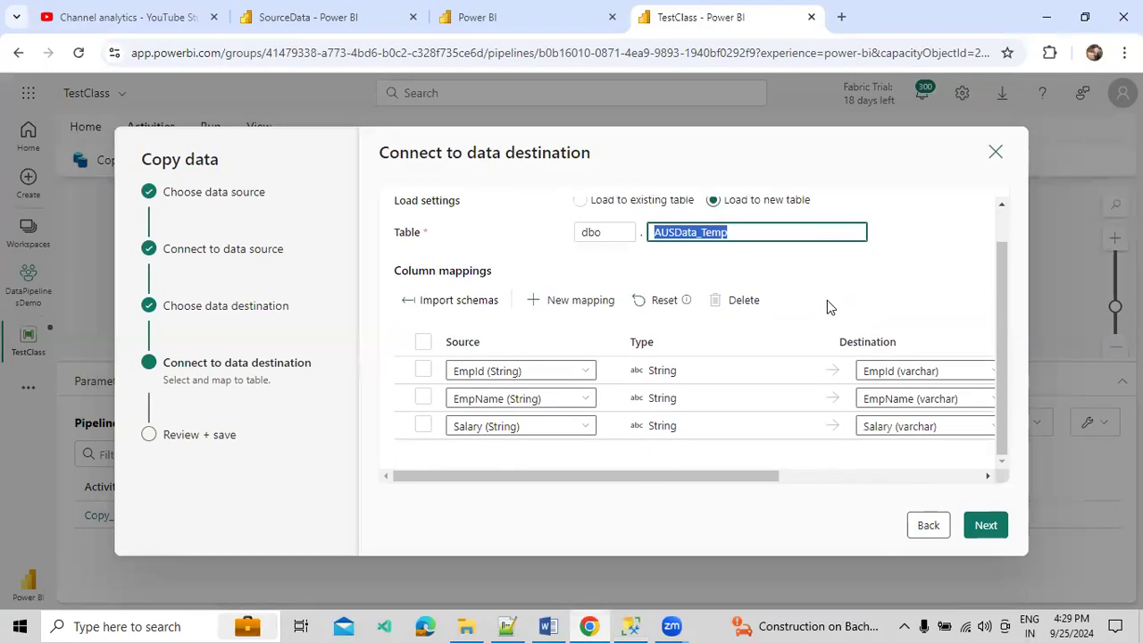
pyautogui.click(622, 236)
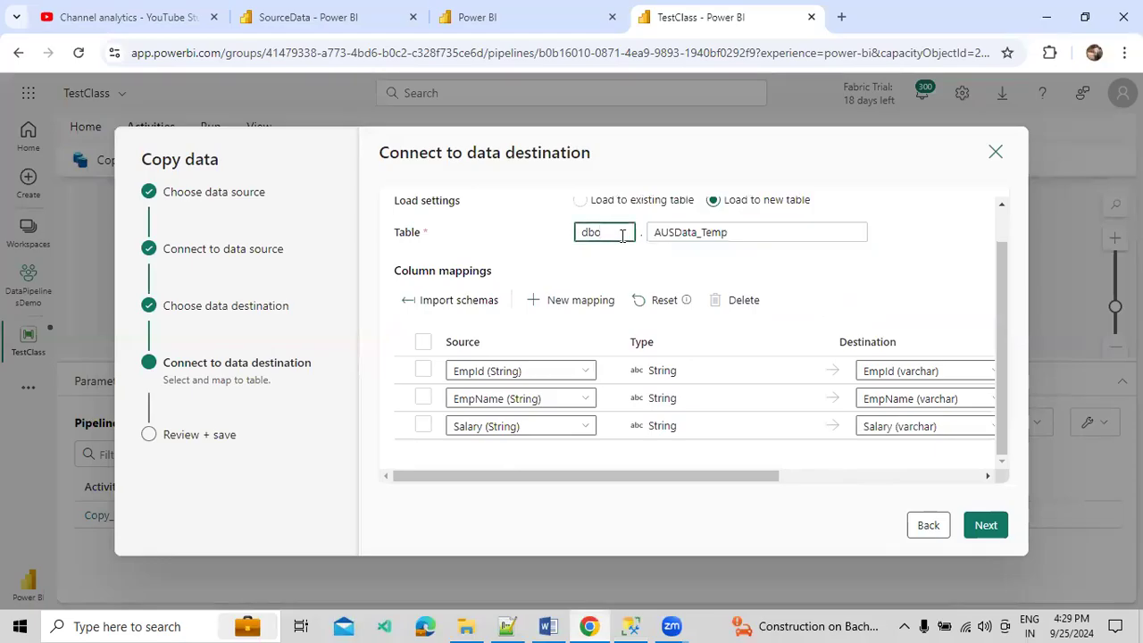
pyautogui.moveTo(563, 482); pyautogui.dragTo(529, 459)
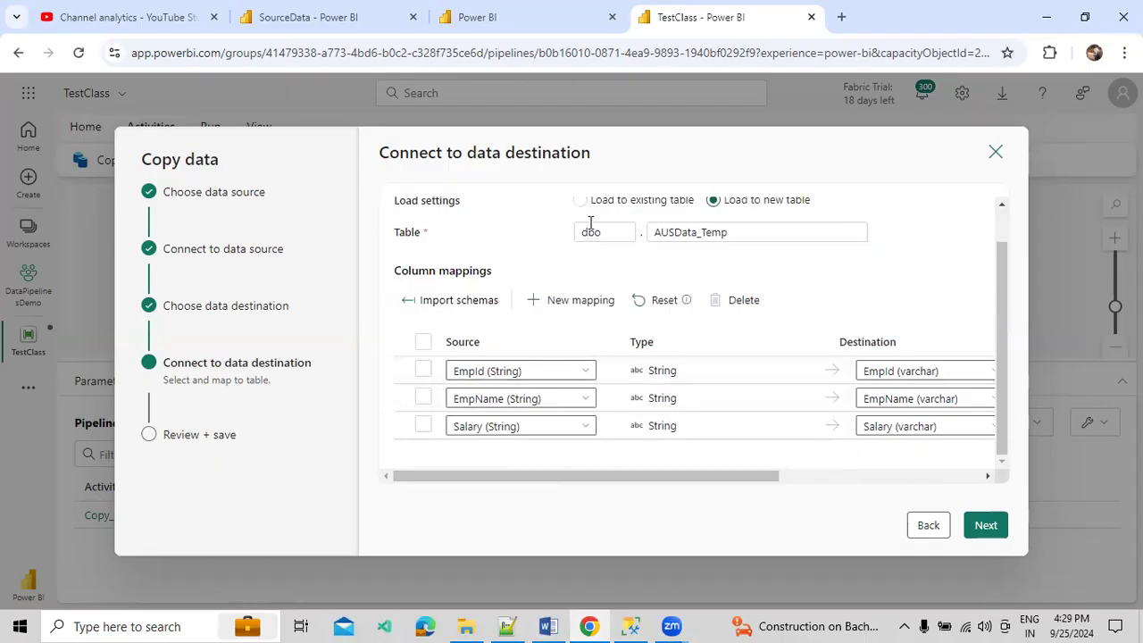
# Step: Add an empty column mapping for the AUSData_Temp table and delete it again
pyautogui.click(604, 313)
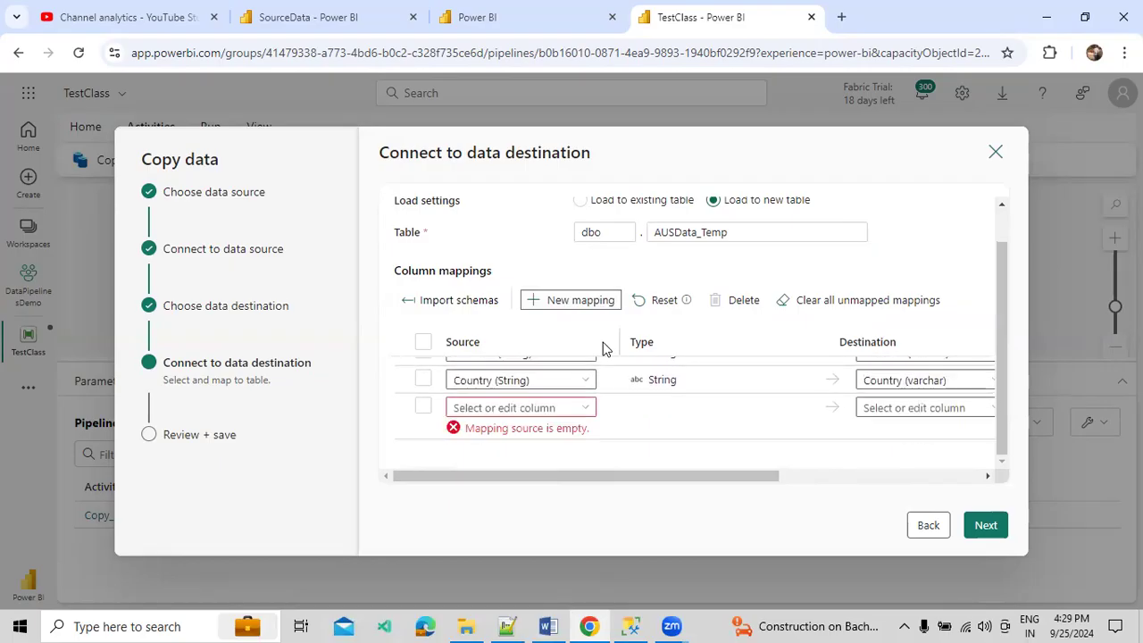
pyautogui.click(423, 407)
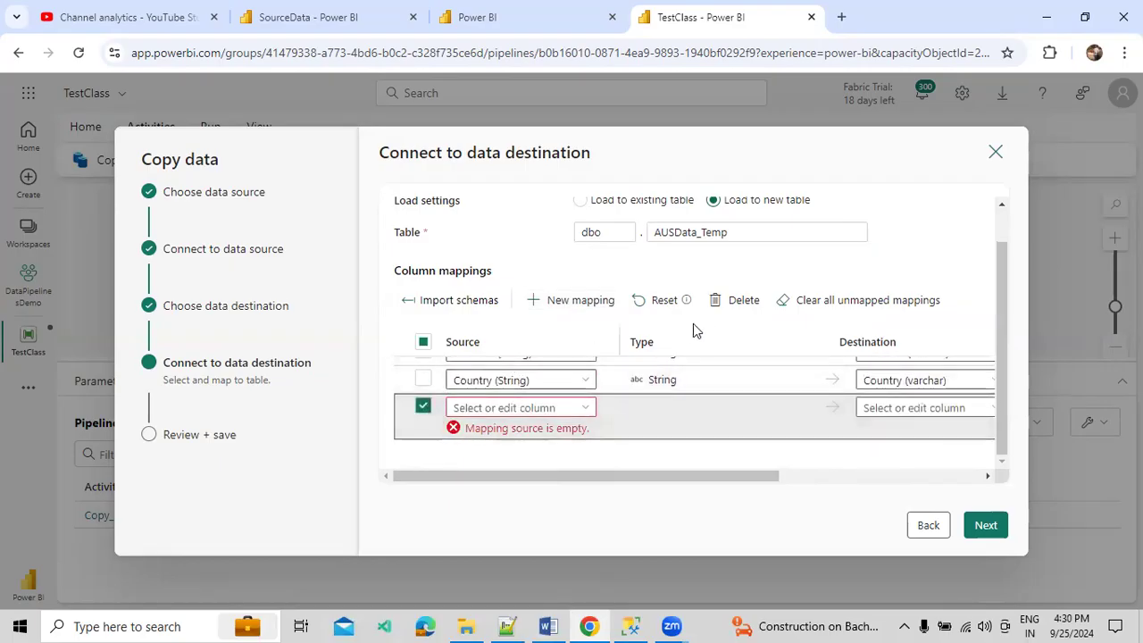
pyautogui.click(720, 302)
# Step: Review the source-to-destination column mappings from EmpId through Country
pyautogui.scroll(2, 649, 374)
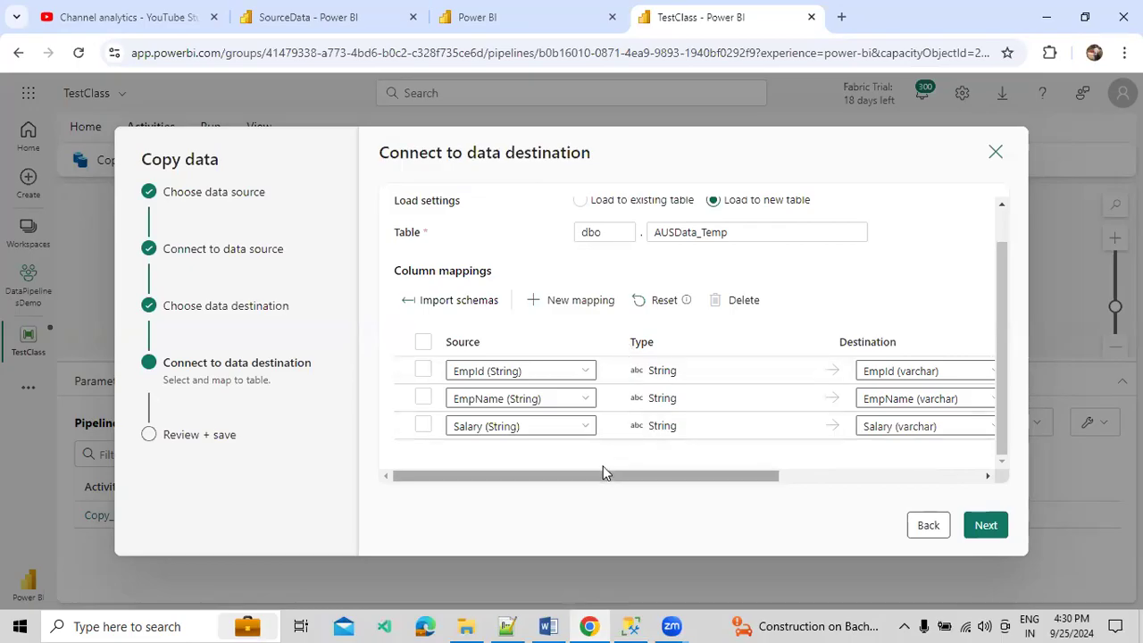
pyautogui.scroll(-2, 603, 465)
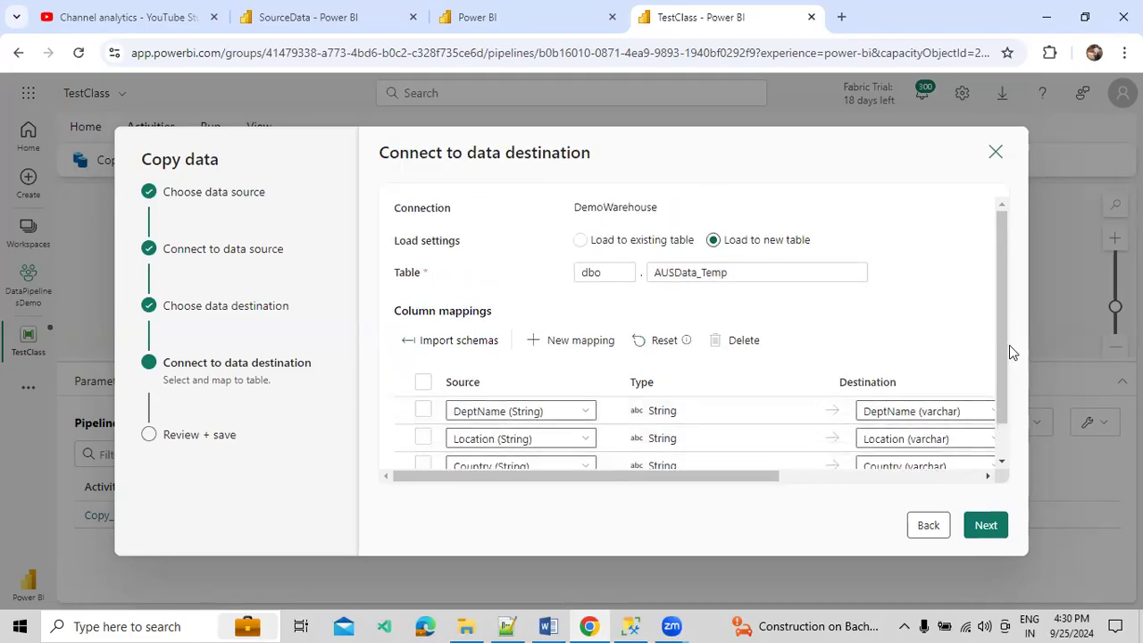
pyautogui.scroll(2, 616, 434)
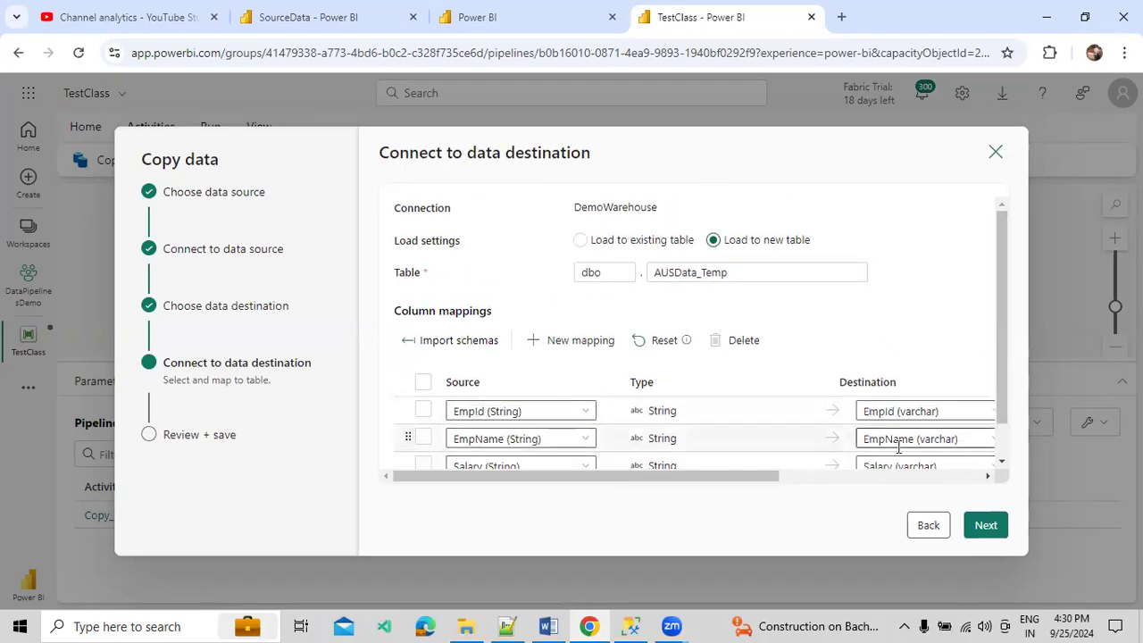
pyautogui.scroll(-2, 616, 427)
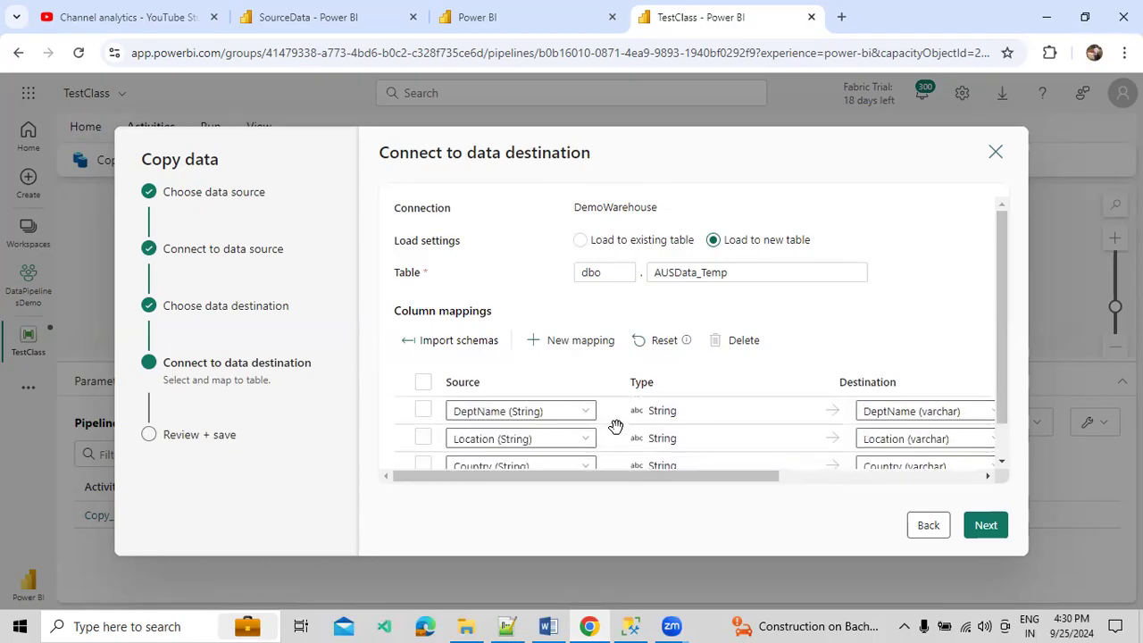
pyautogui.scroll(-2, 595, 425)
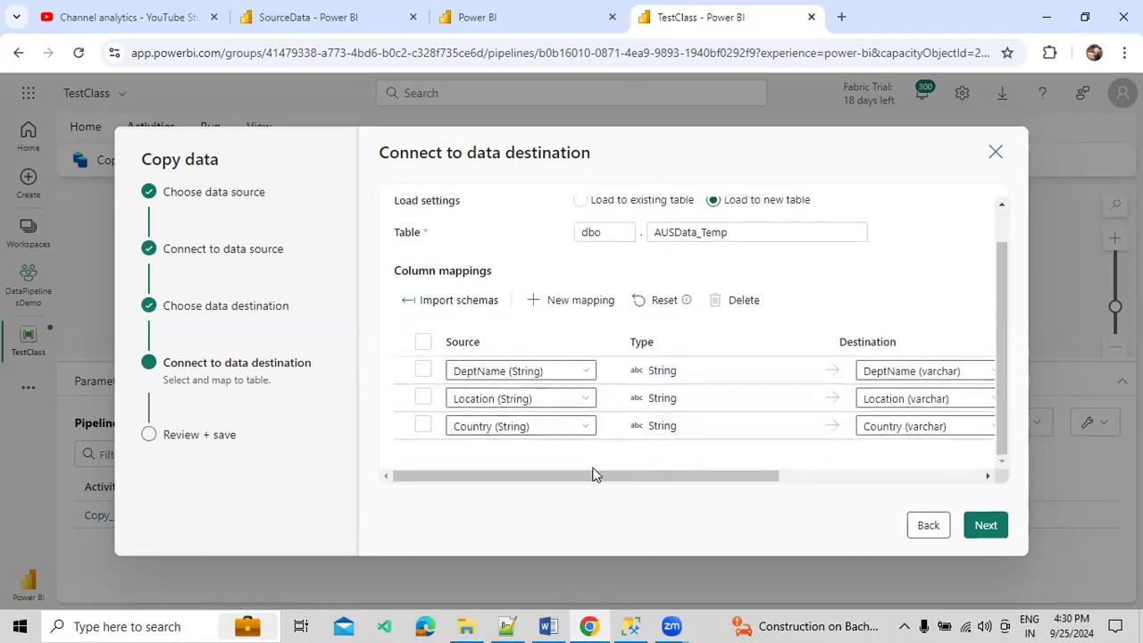
pyautogui.moveTo(589, 480); pyautogui.dragTo(420, 449)
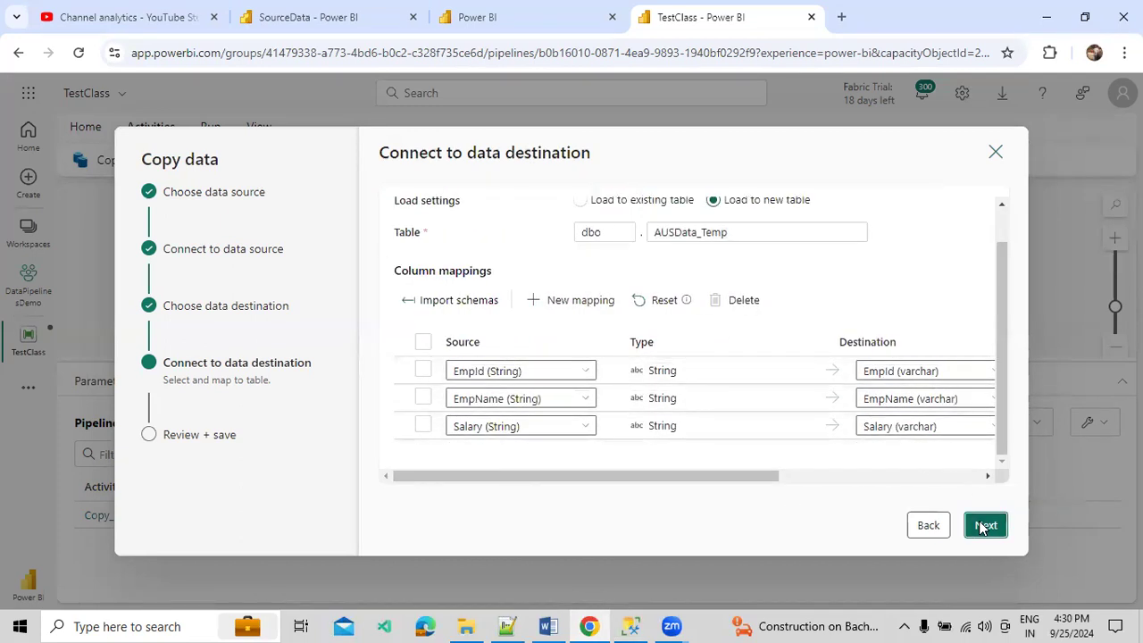
# Step: Accept the column mappings, keep staging enabled with the Workspace data store type, and save and run the copy
pyautogui.click(986, 525)
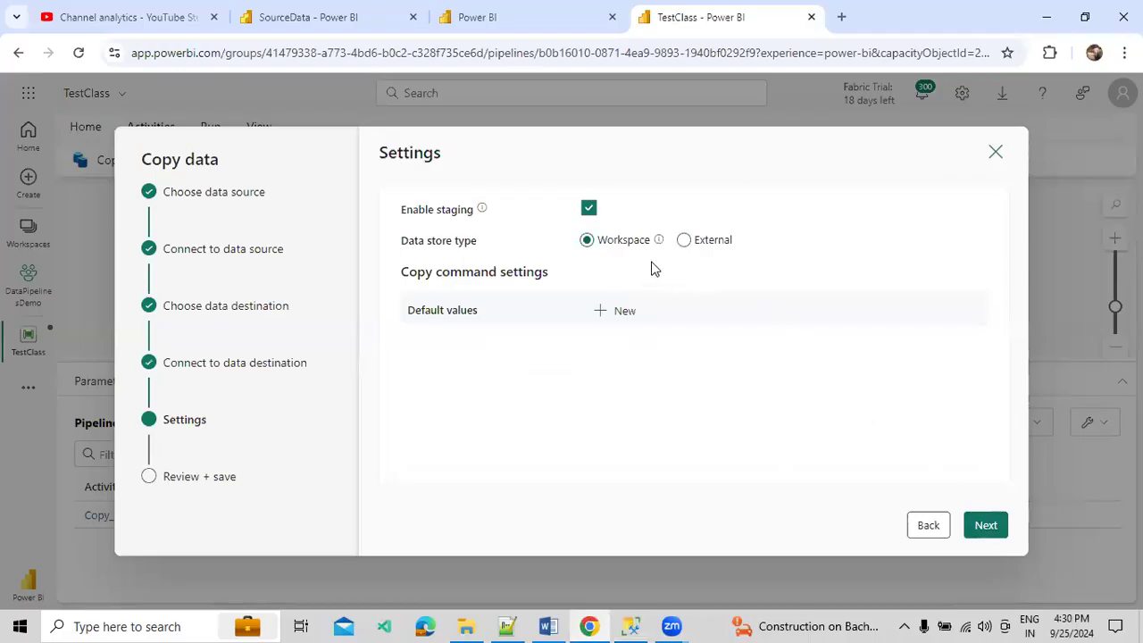
pyautogui.tripleClick(452, 241)
pyautogui.click(456, 393)
pyautogui.click(986, 525)
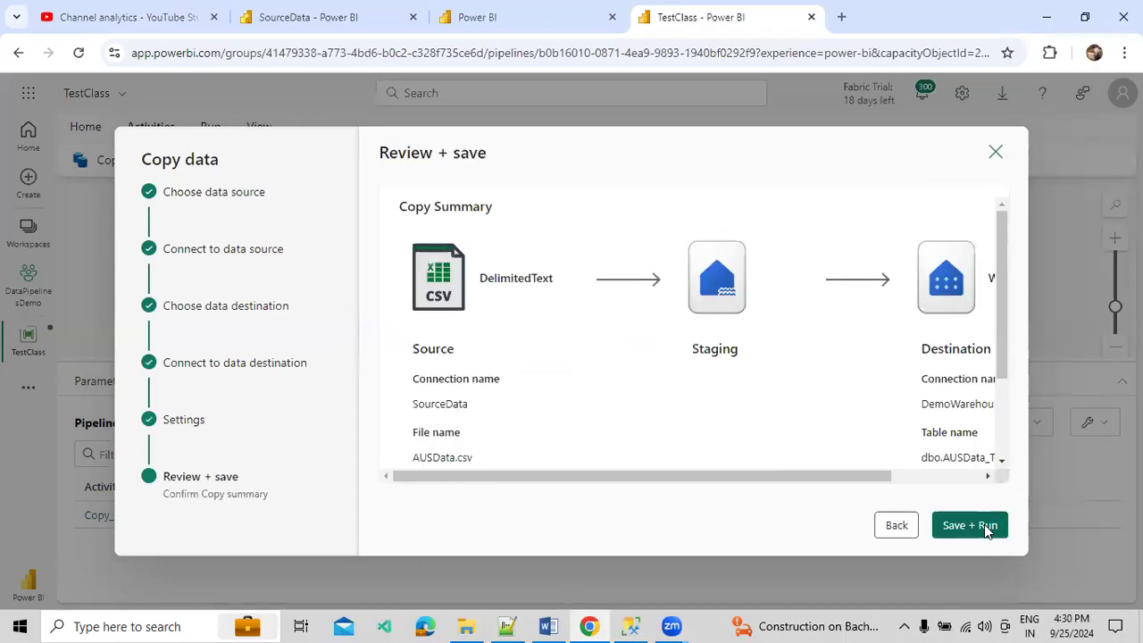
pyautogui.click(970, 526)
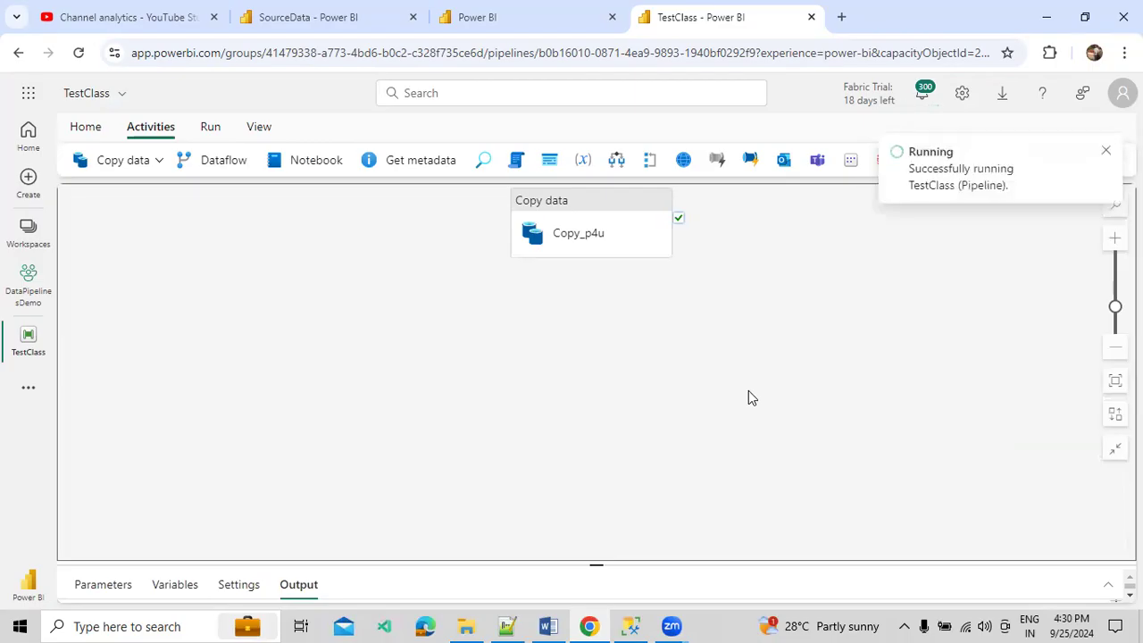
# Step: Enlarge the pipeline's output area and repeatedly refresh the run status of the Copy_p4u activity
pyautogui.moveTo(727, 341); pyautogui.dragTo(710, 401)
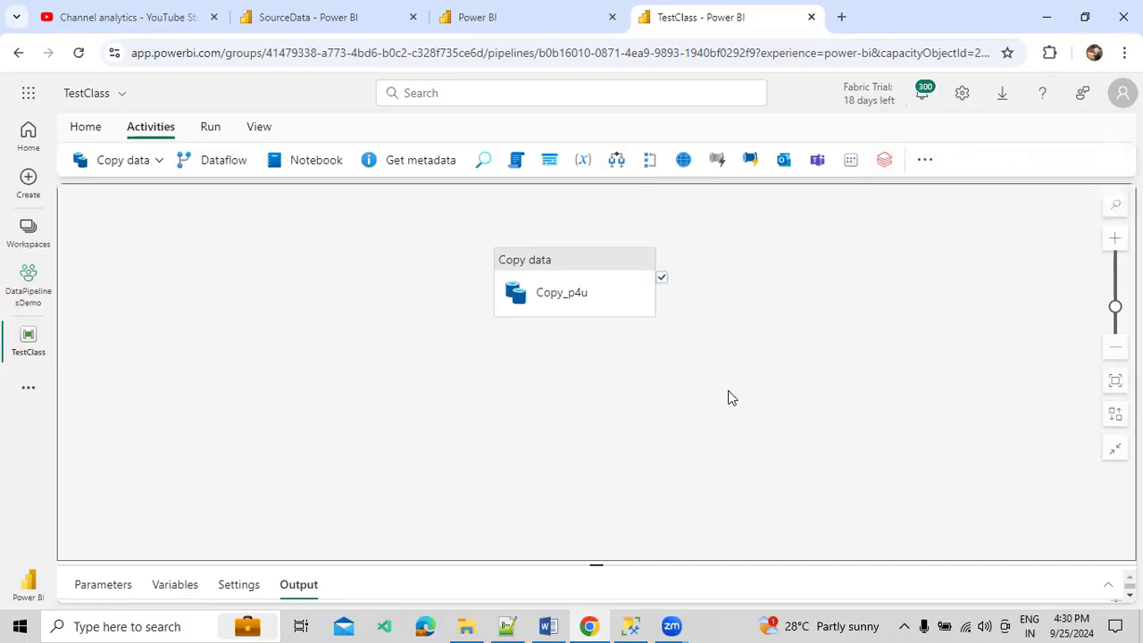
pyautogui.moveTo(684, 566); pyautogui.dragTo(691, 357)
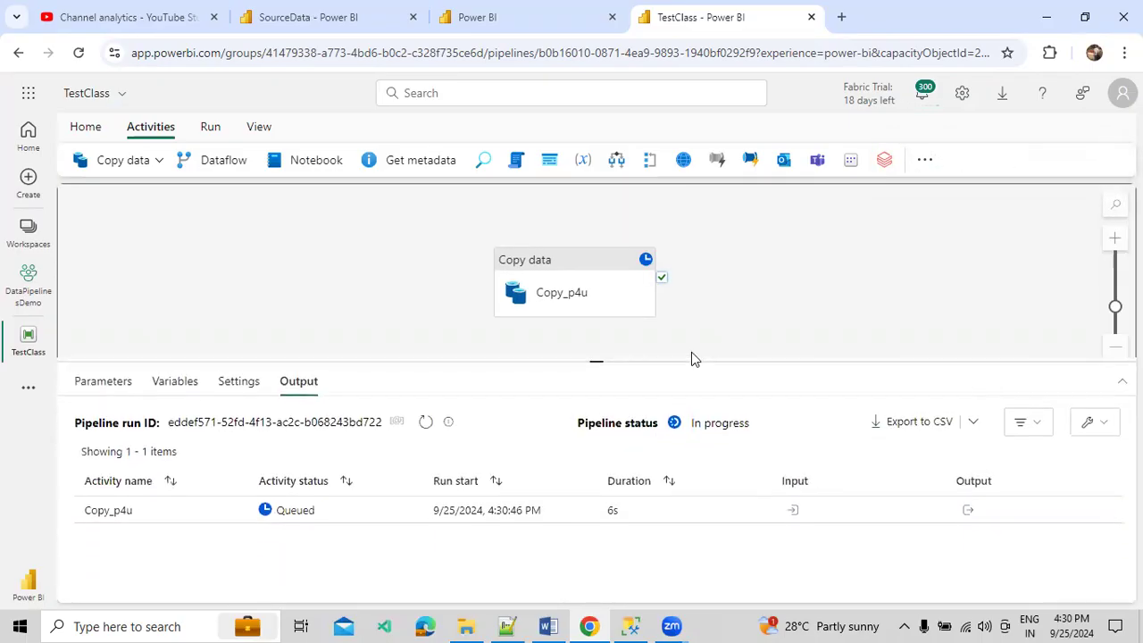
pyautogui.click(426, 420)
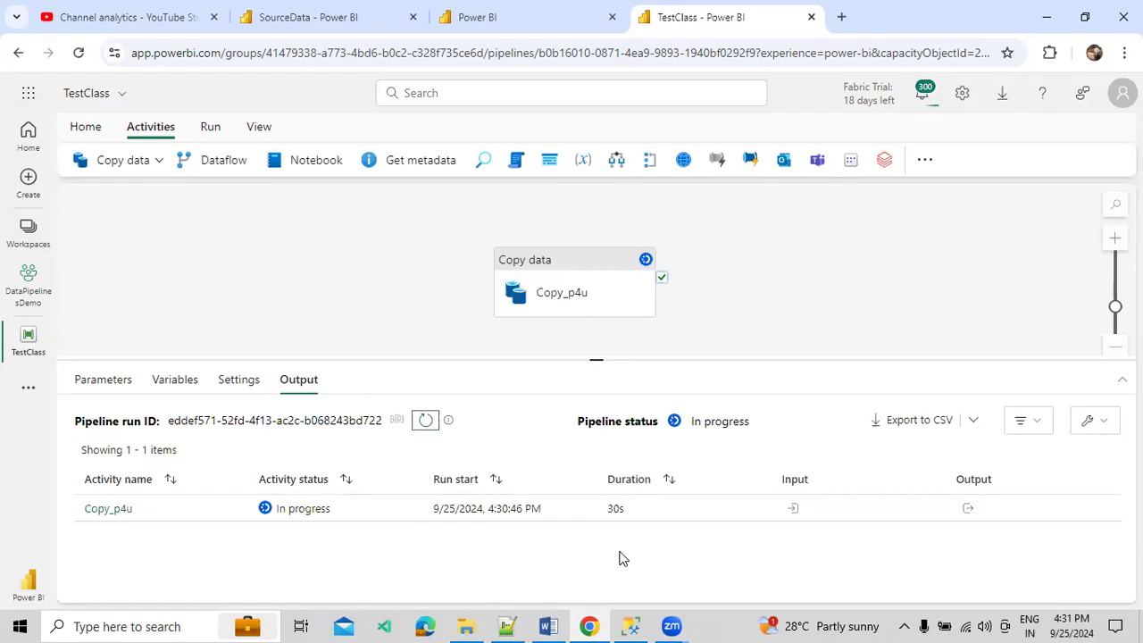
pyautogui.click(425, 419)
pyautogui.click(425, 421)
pyautogui.moveTo(447, 359); pyautogui.dragTo(447, 343)
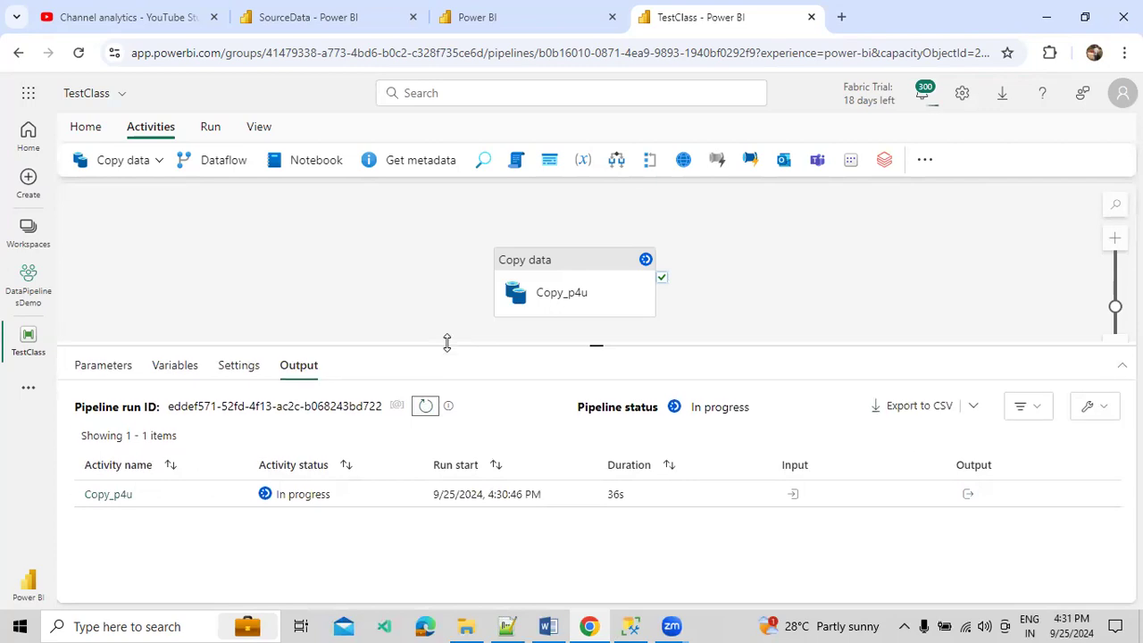
pyautogui.click(705, 307)
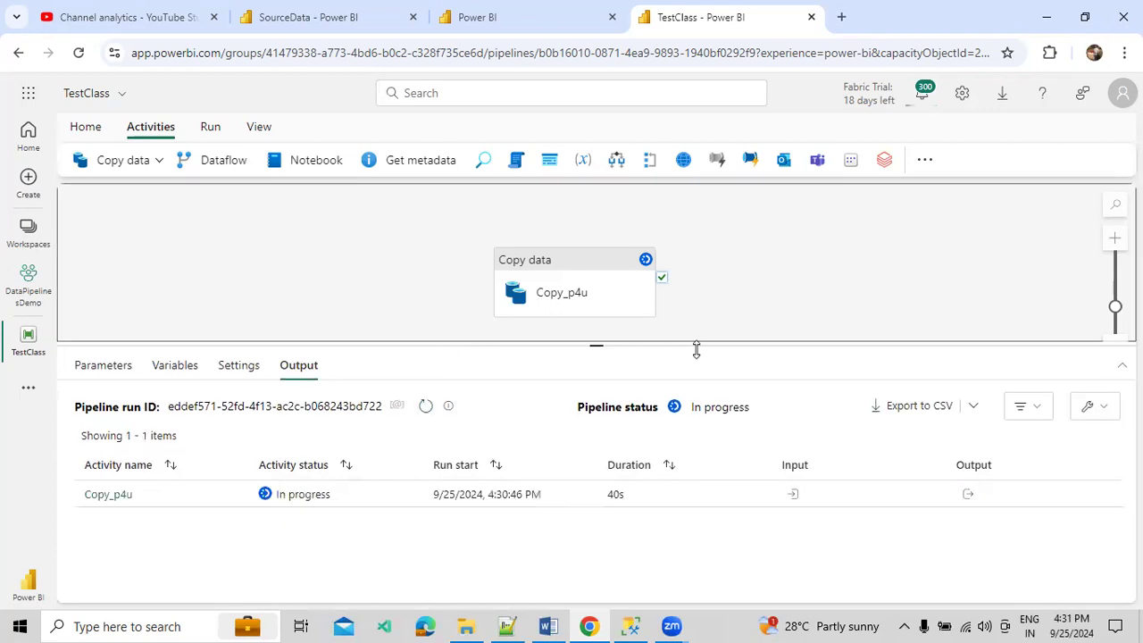
pyautogui.click(608, 494)
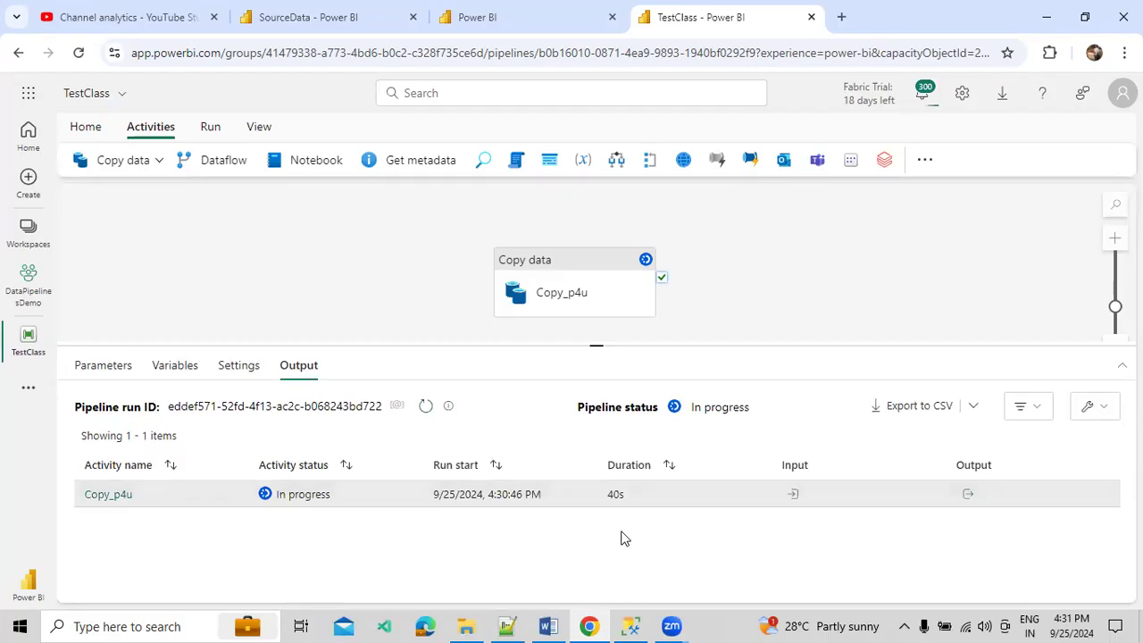
pyautogui.click(424, 407)
pyautogui.click(424, 406)
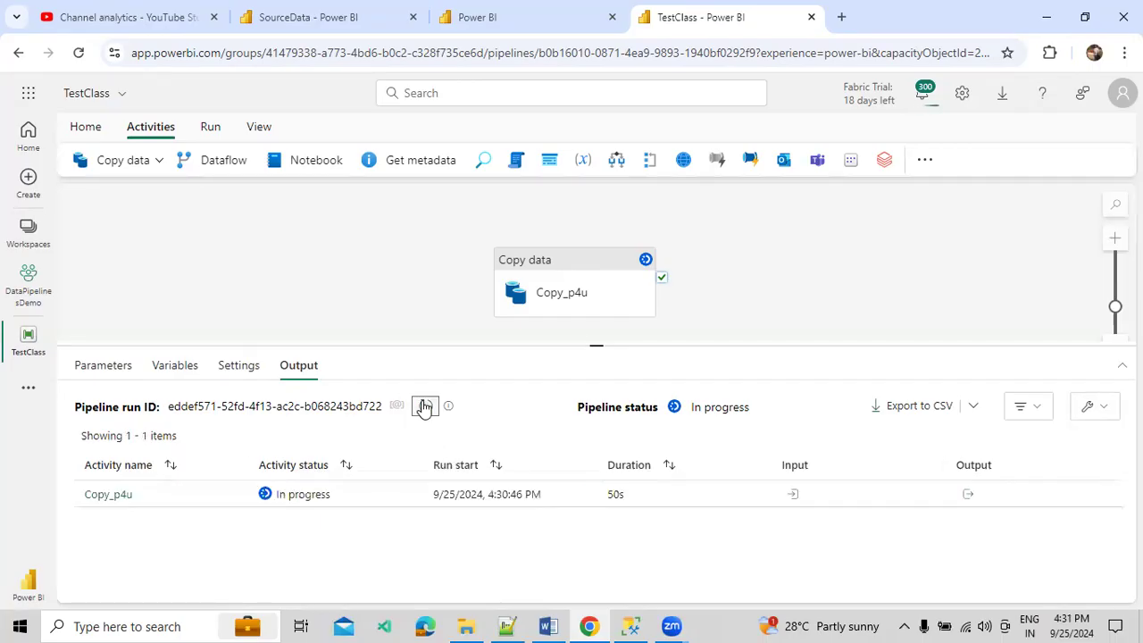
# Step: Switch to SQL Server Management Studio and execute the SELECT query on AUSData_Temp
pyautogui.click(631, 626)
pyautogui.click(237, 78)
pyautogui.click(237, 78)
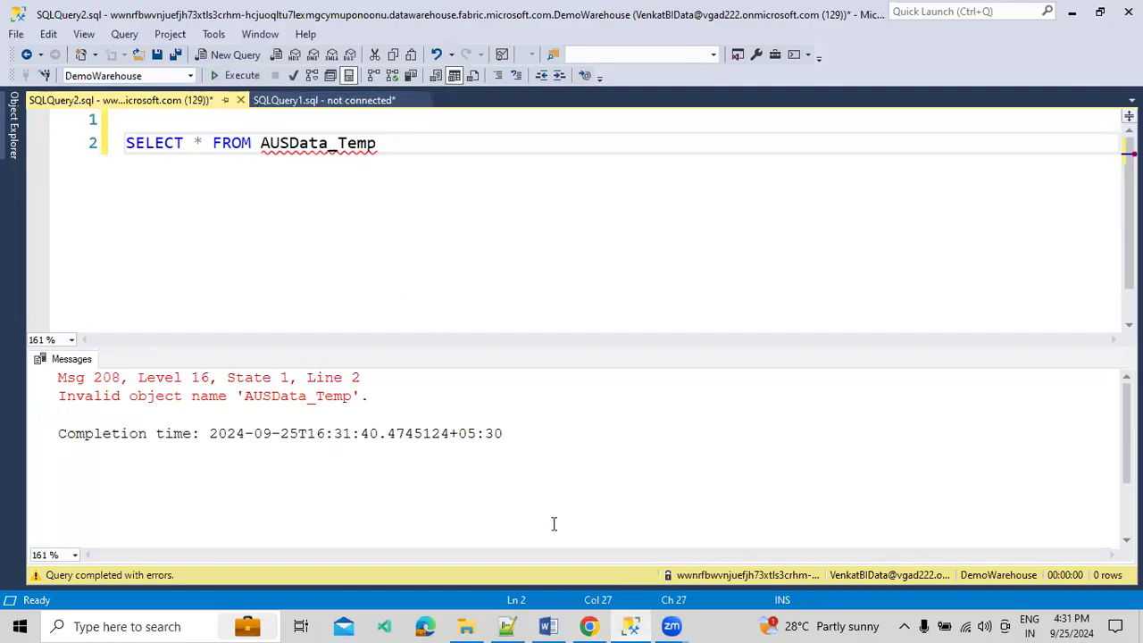
# Step: Return to the TestClass pipeline in the browser and refresh the Copy_p4u run status
pyautogui.click(590, 625)
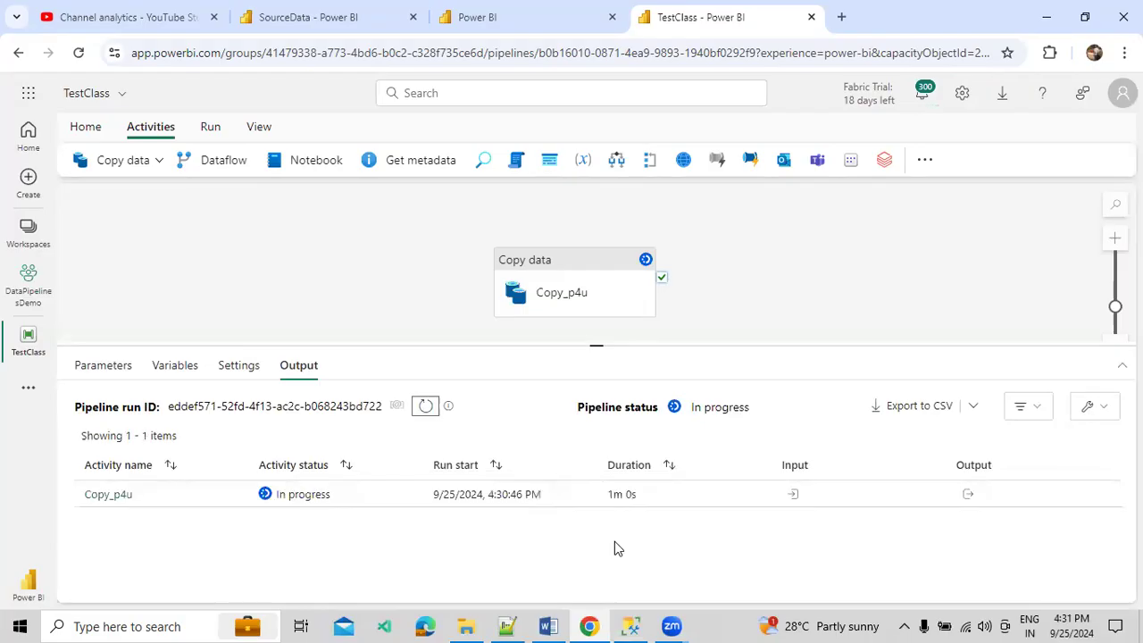
pyautogui.click(422, 407)
pyautogui.click(422, 411)
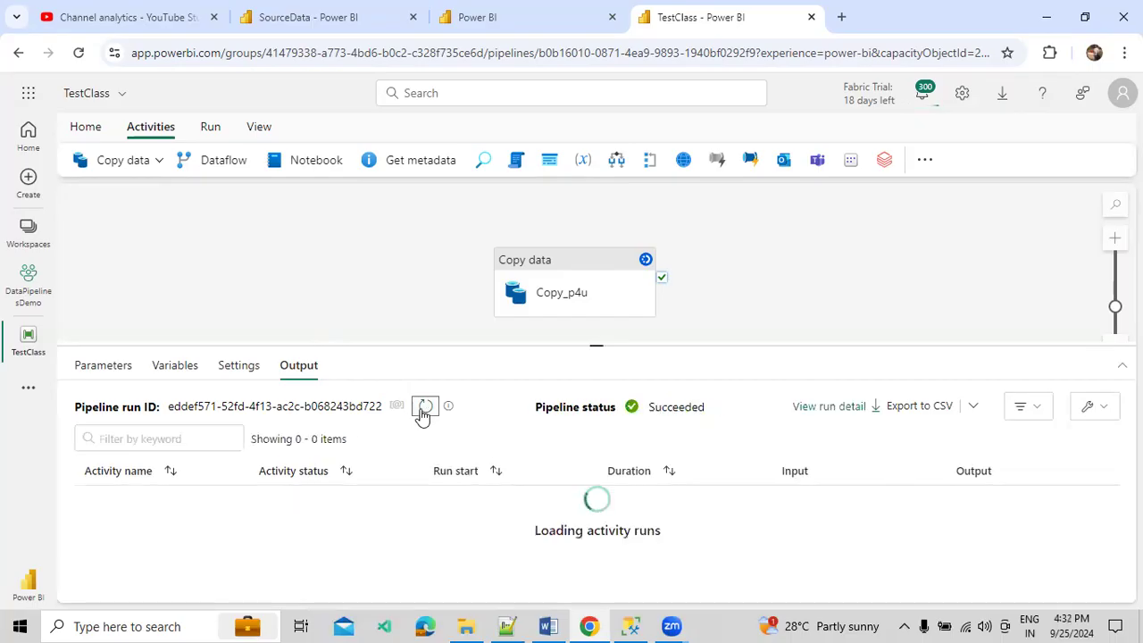
# Step: Switch to SQL Server Management Studio, rerun the AUSData_Temp query, and select the returned rows to check the copied data
pyautogui.click(631, 626)
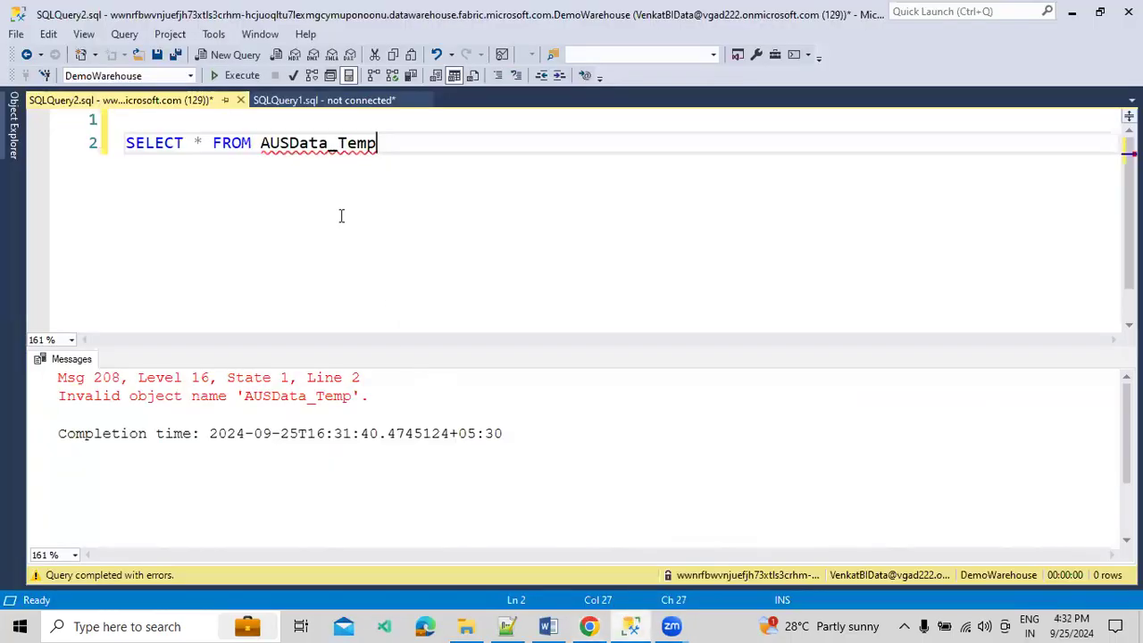
pyautogui.click(240, 77)
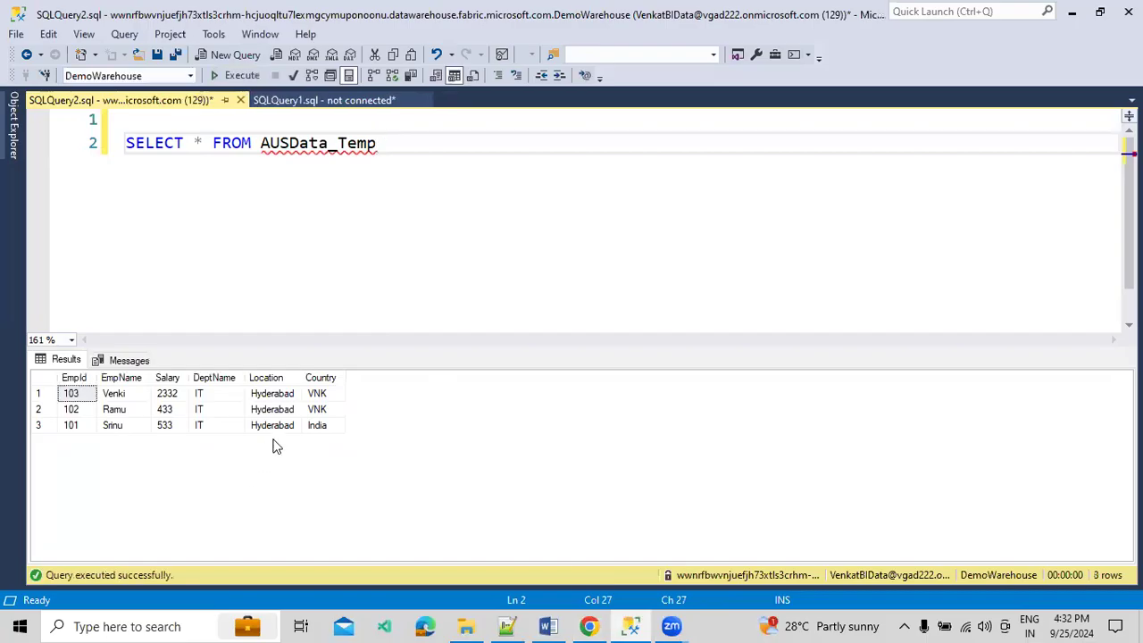
pyautogui.moveTo(325, 428); pyautogui.dragTo(94, 397)
# Step: Return to the TestClass pipeline and browse the copy data options and the full list of available activities by category
pyautogui.click(589, 626)
pyautogui.click(159, 162)
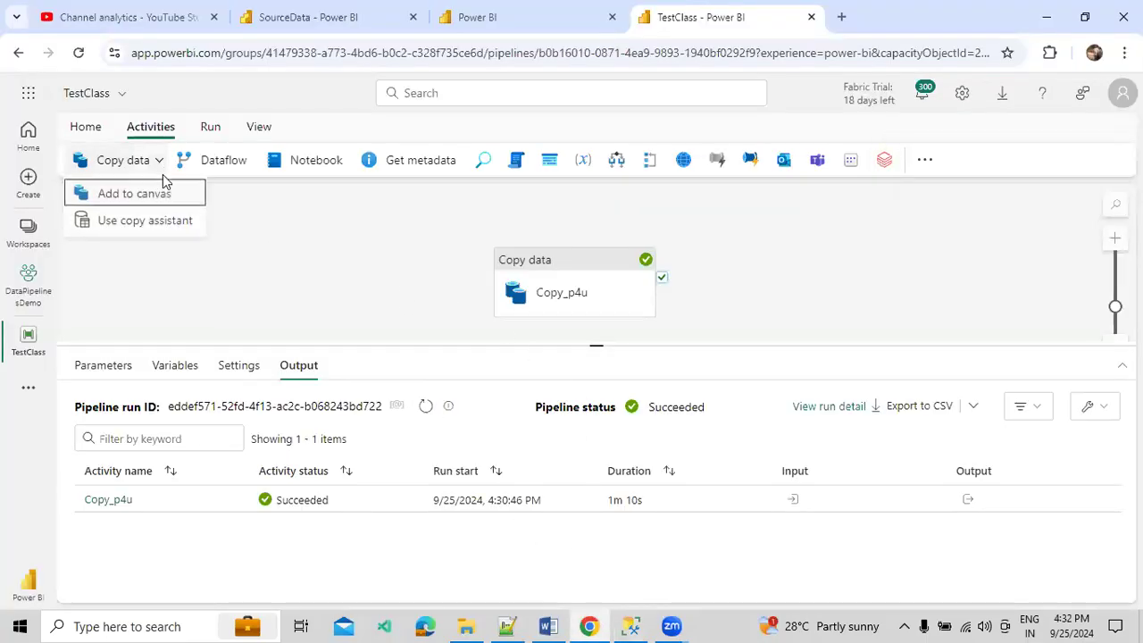
pyautogui.click(184, 257)
pyautogui.click(925, 160)
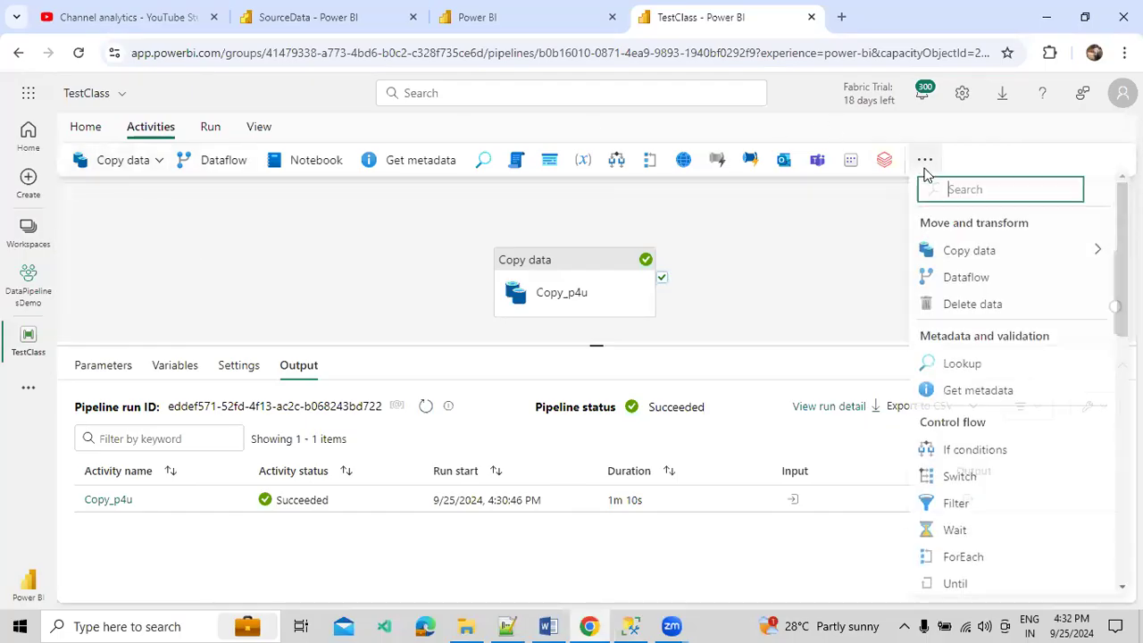
pyautogui.moveTo(970, 258)
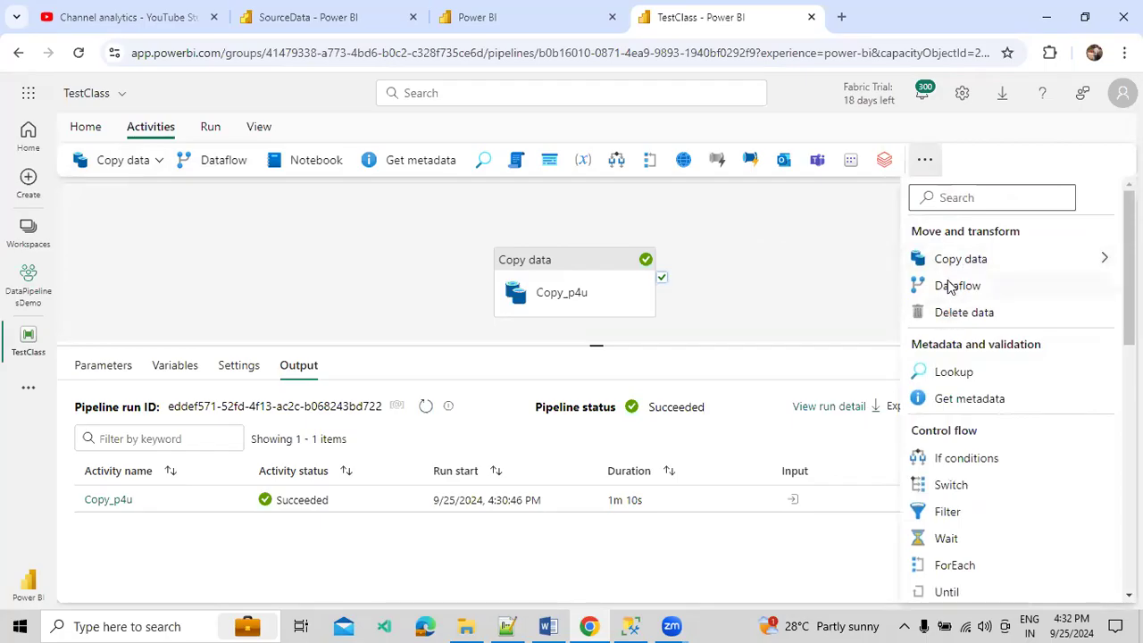
pyautogui.scroll(-1, 970, 307)
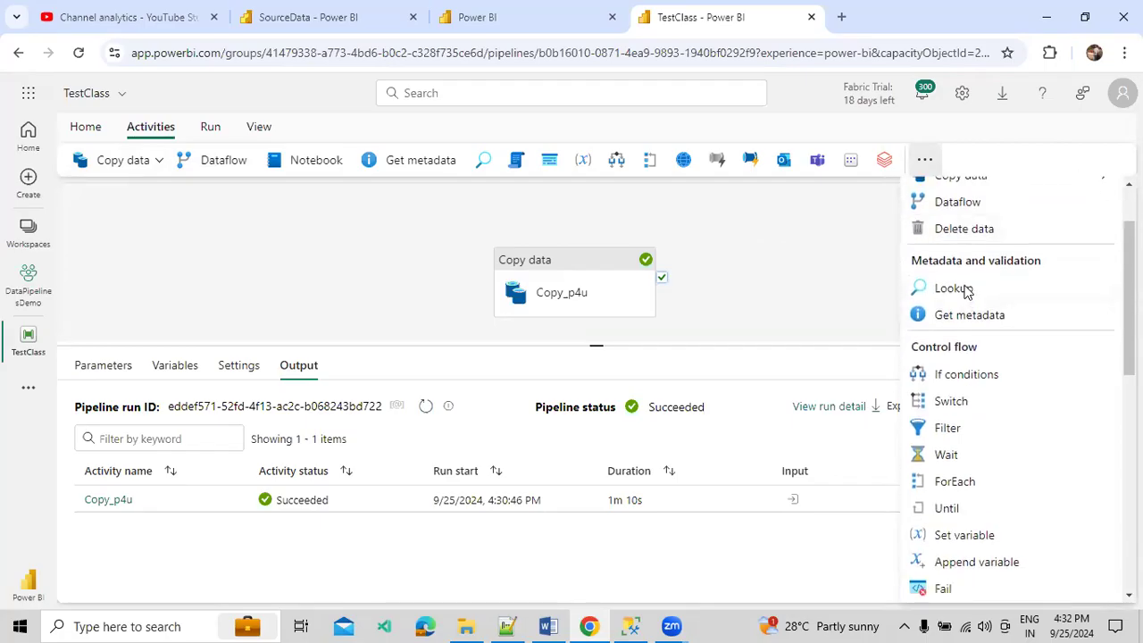
pyautogui.scroll(-1, 970, 307)
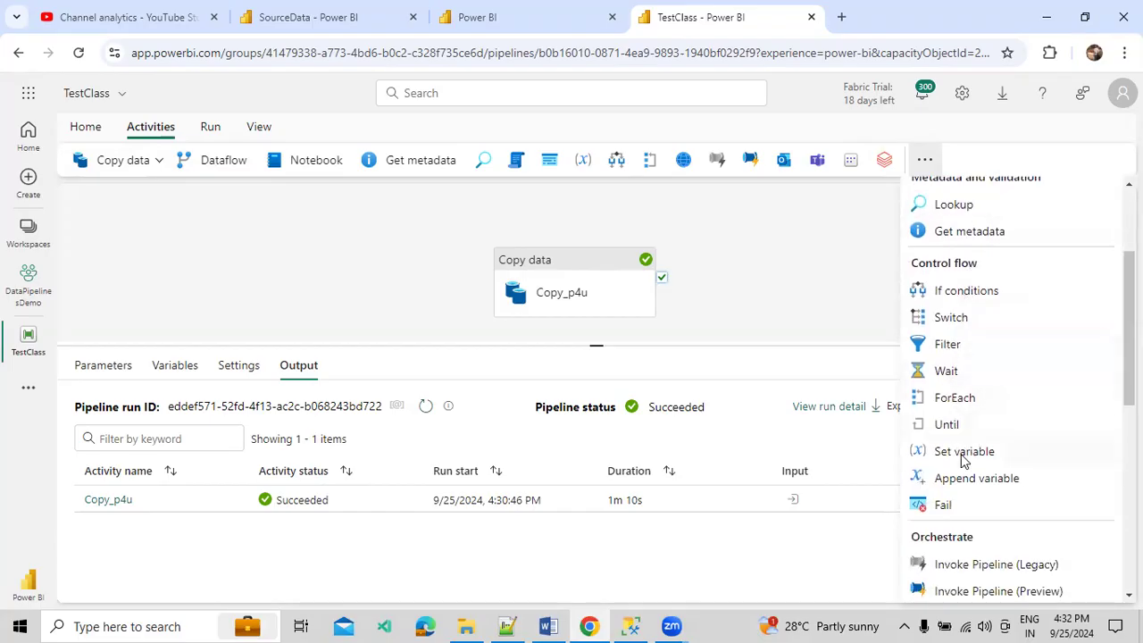
pyautogui.scroll(-2, 964, 483)
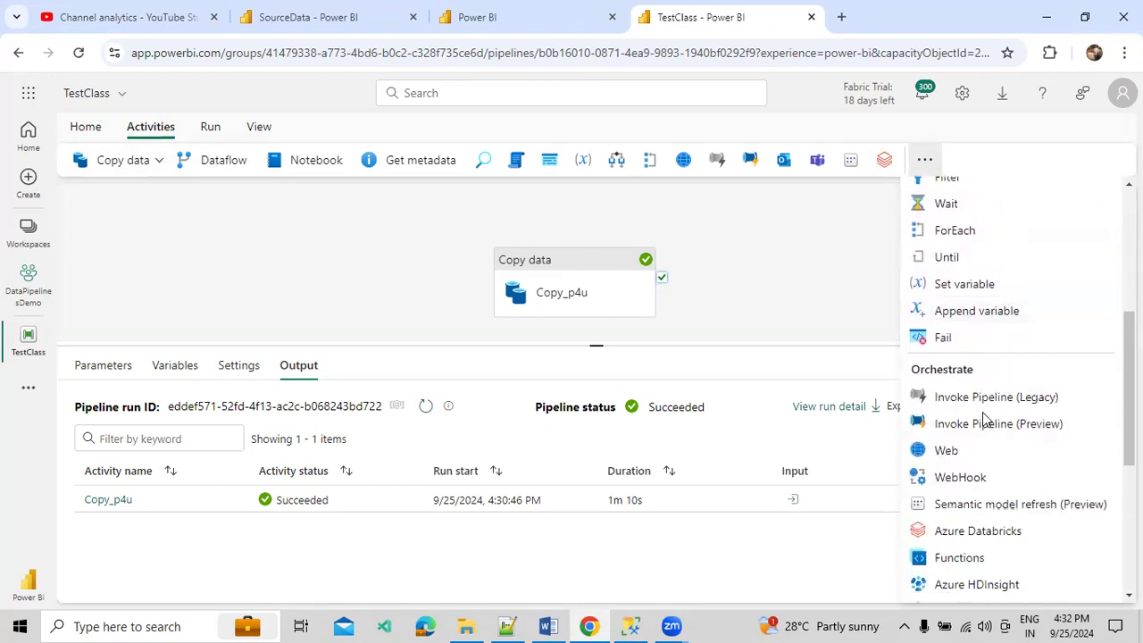
pyautogui.scroll(-1, 985, 404)
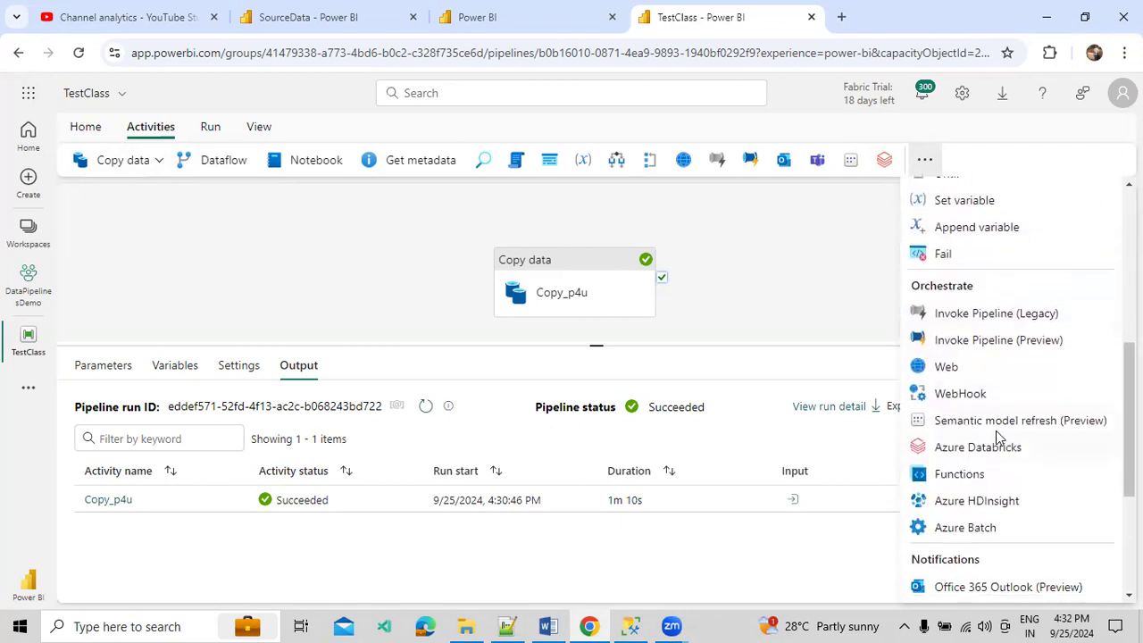
pyautogui.scroll(-2, 1001, 435)
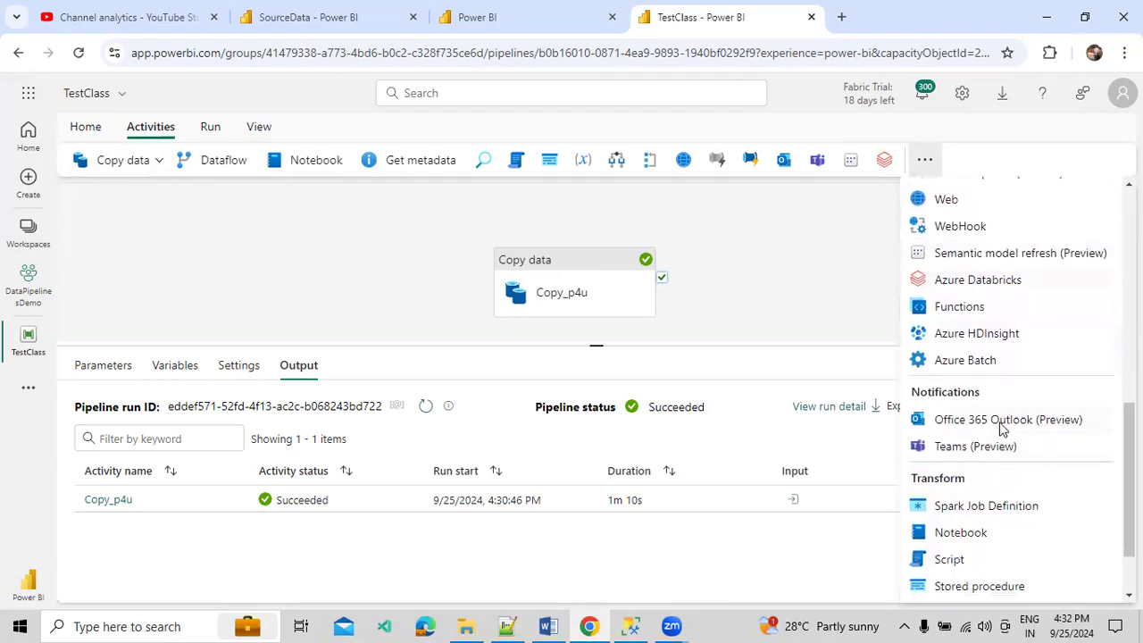
pyautogui.scroll(-1, 982, 455)
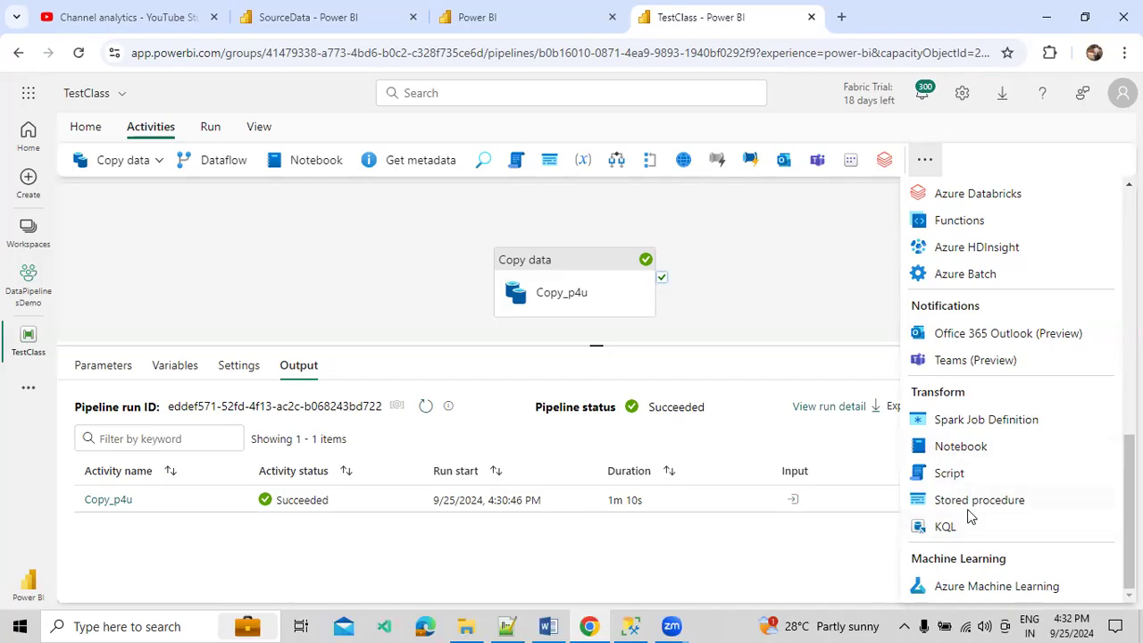
# Step: Examine the Orchestrate, Notifications and Transform categories in the full activity list, and bring up the pipeline's run commands
pyautogui.scroll(1, 980, 474)
pyautogui.scroll(1, 946, 393)
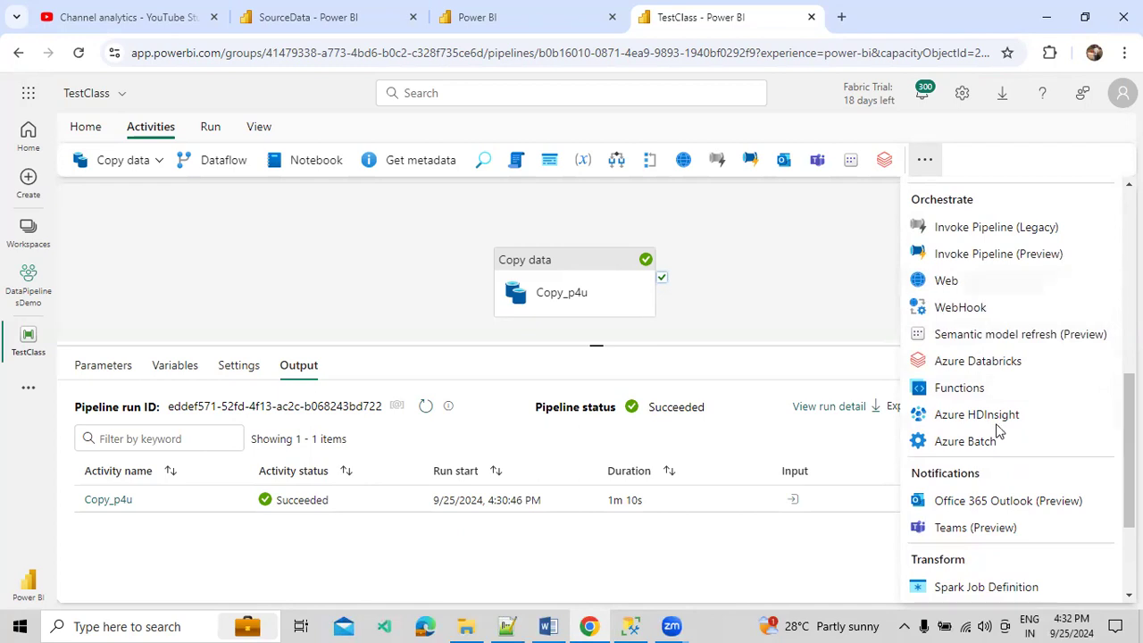
pyautogui.scroll(-2, 996, 424)
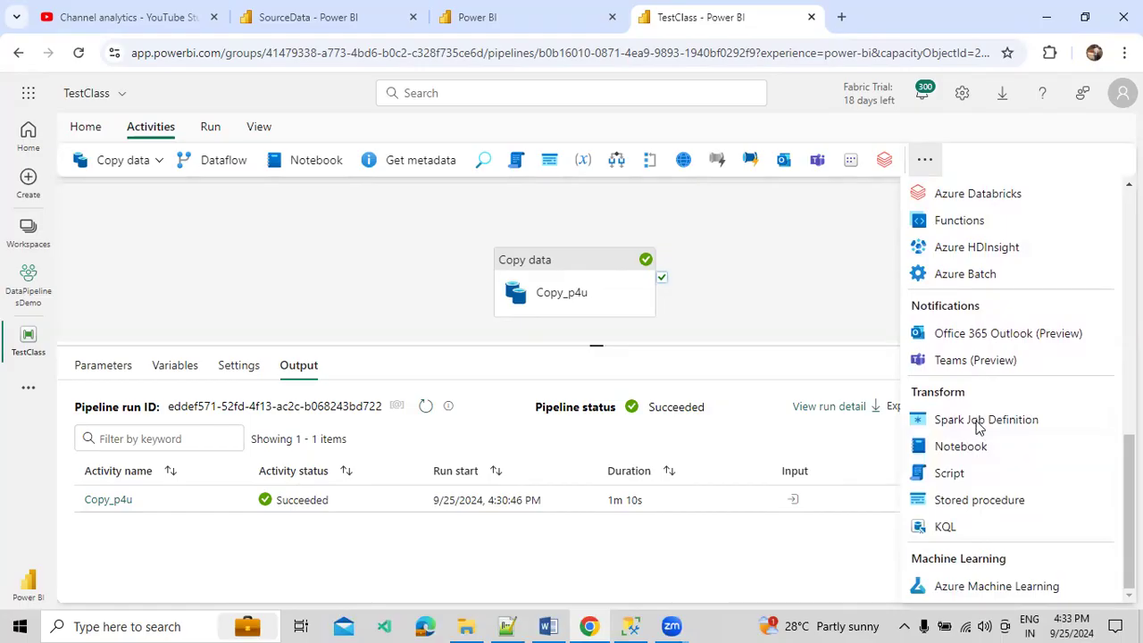
pyautogui.scroll(2, 972, 462)
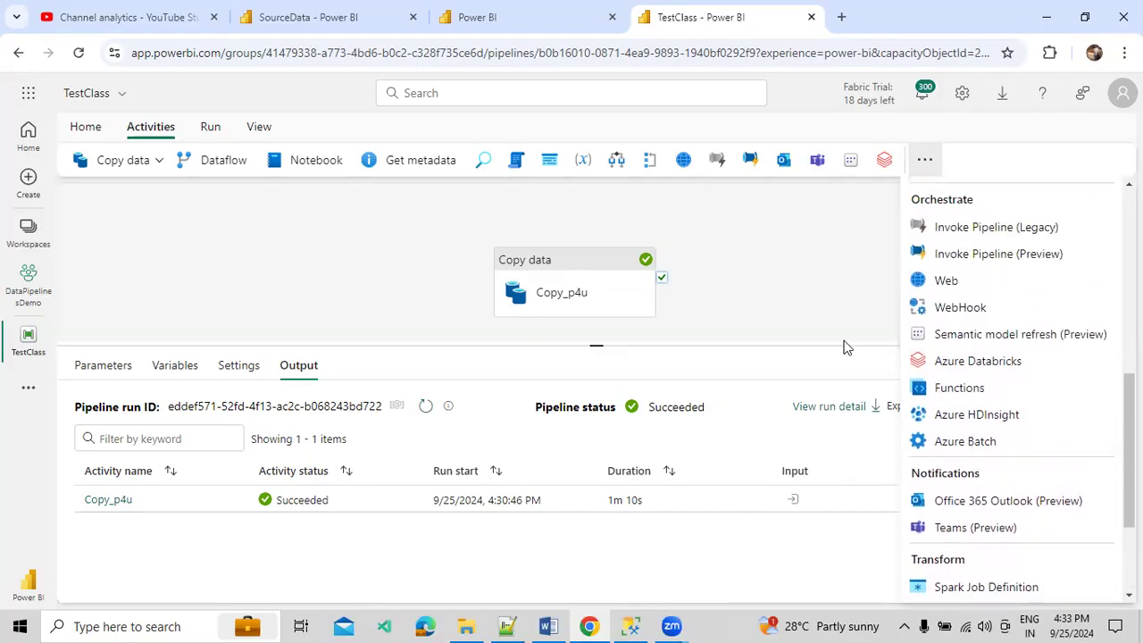
pyautogui.click(778, 276)
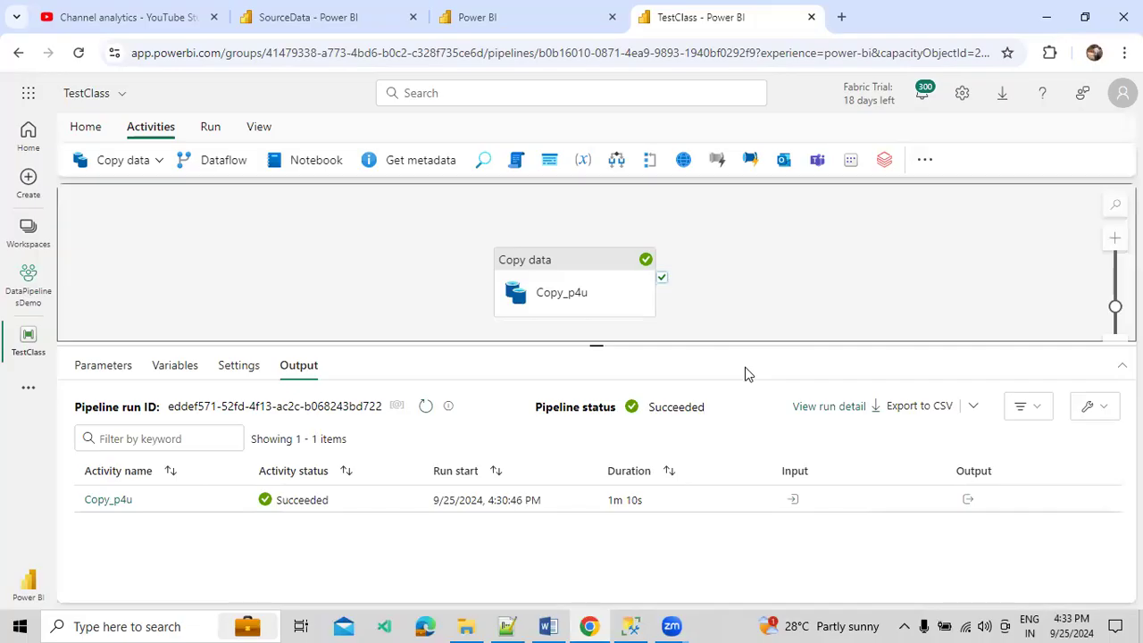
pyautogui.click(234, 128)
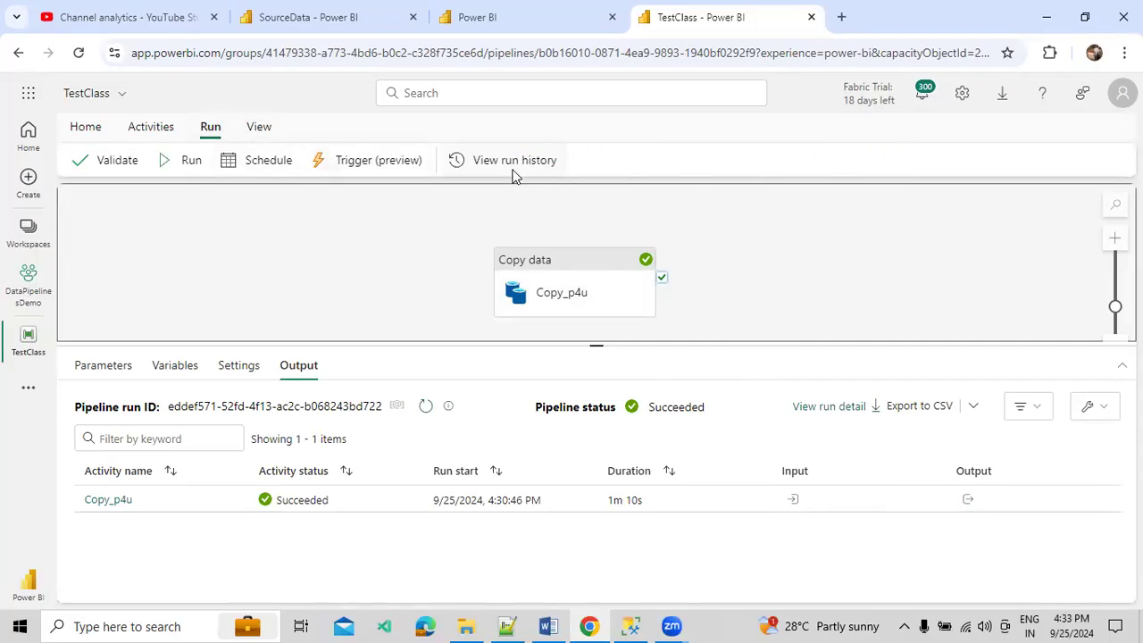
# Step: Switch to the Course Index document in Word, delete the "Copy Assistant" line from the red topic list, and review the remaining topics
pyautogui.click(548, 626)
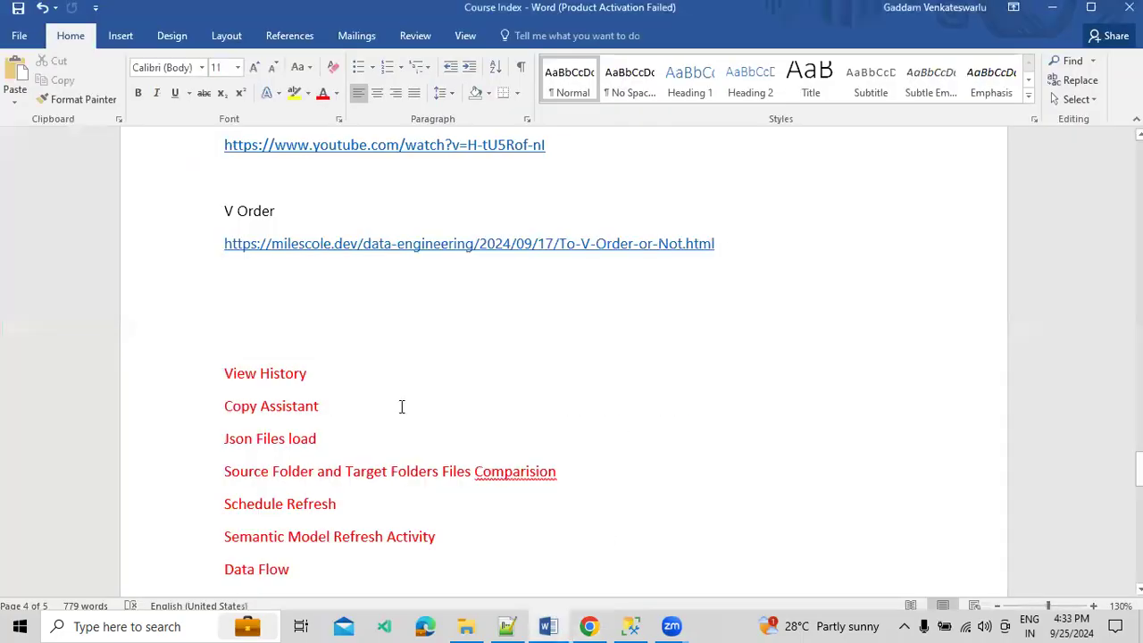
pyautogui.moveTo(323, 407); pyautogui.dragTo(222, 409)
pyautogui.press('Delete')
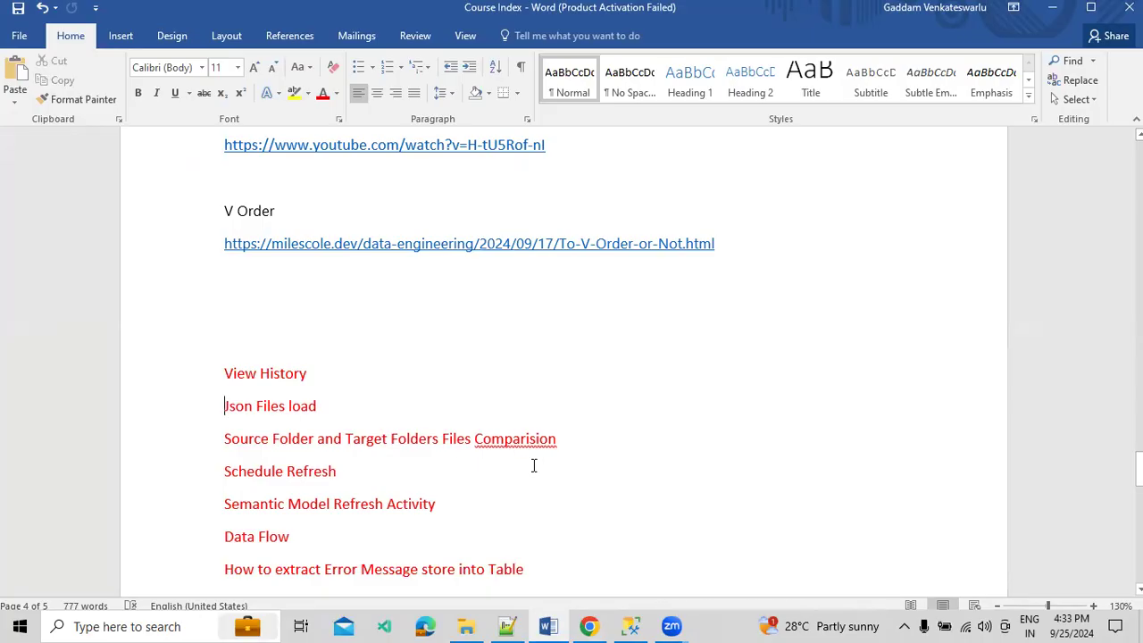
pyautogui.click(438, 473)
pyautogui.scroll(-1, 440, 473)
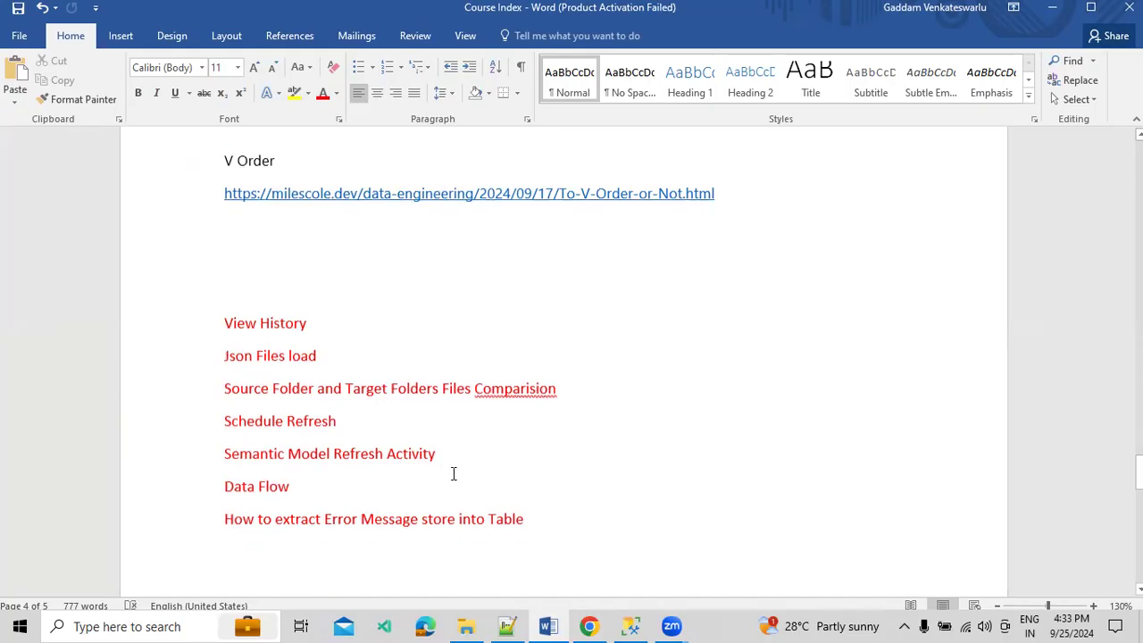